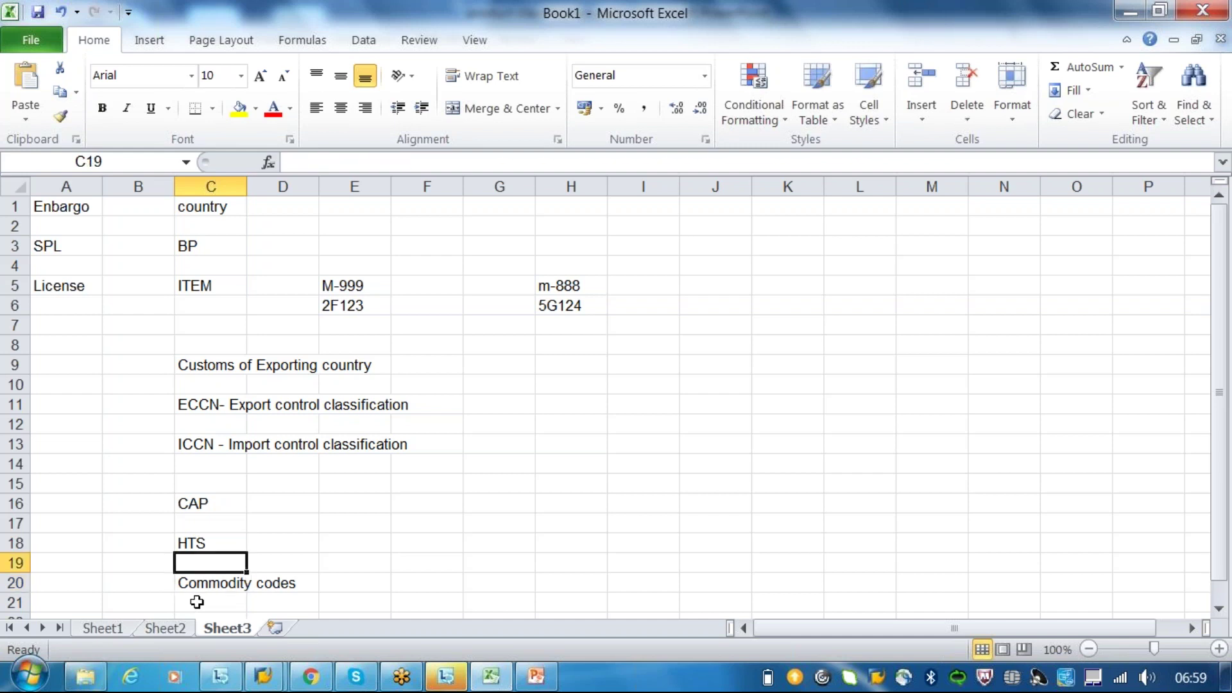
Add the entry "FDA" in cell C22, two rows beneath Commodity codes
{"action": "key", "text": "Down"}
{"action": "key", "text": "Down"}
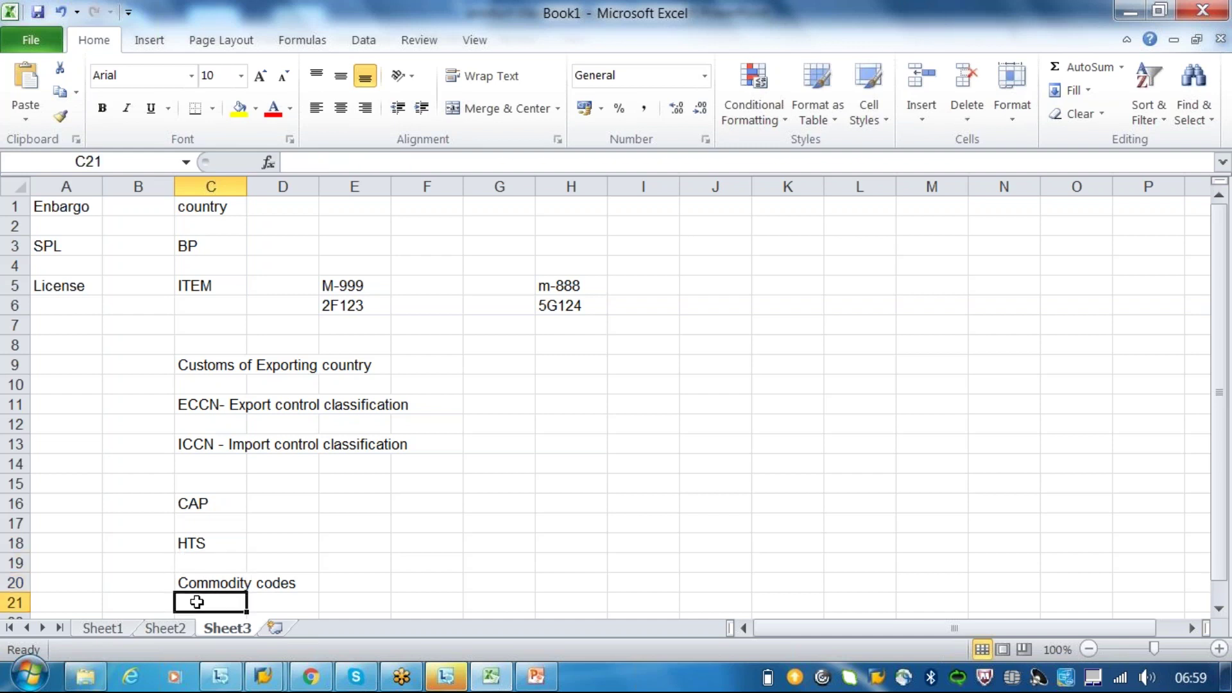
{"action": "key", "text": "Down"}
{"action": "type", "text": "FDA"}
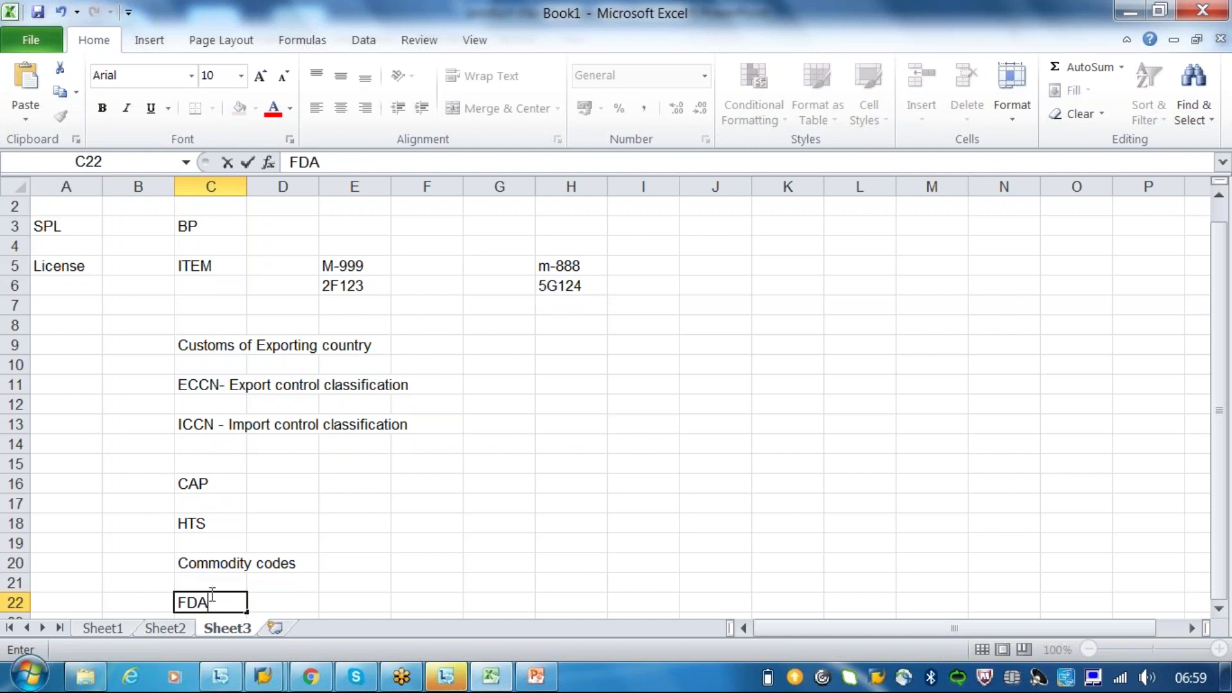
Expand the CAP entry in cell C16 to read "CAP - Common agriculture product"
{"action": "left_click", "coordinate": [230, 489]}
{"action": "left_click", "coordinate": [347, 160]}
{"action": "type", "text": "["}
{"action": "key", "text": "BackSpace"}
{"action": "type", "text": "- Common agri"}
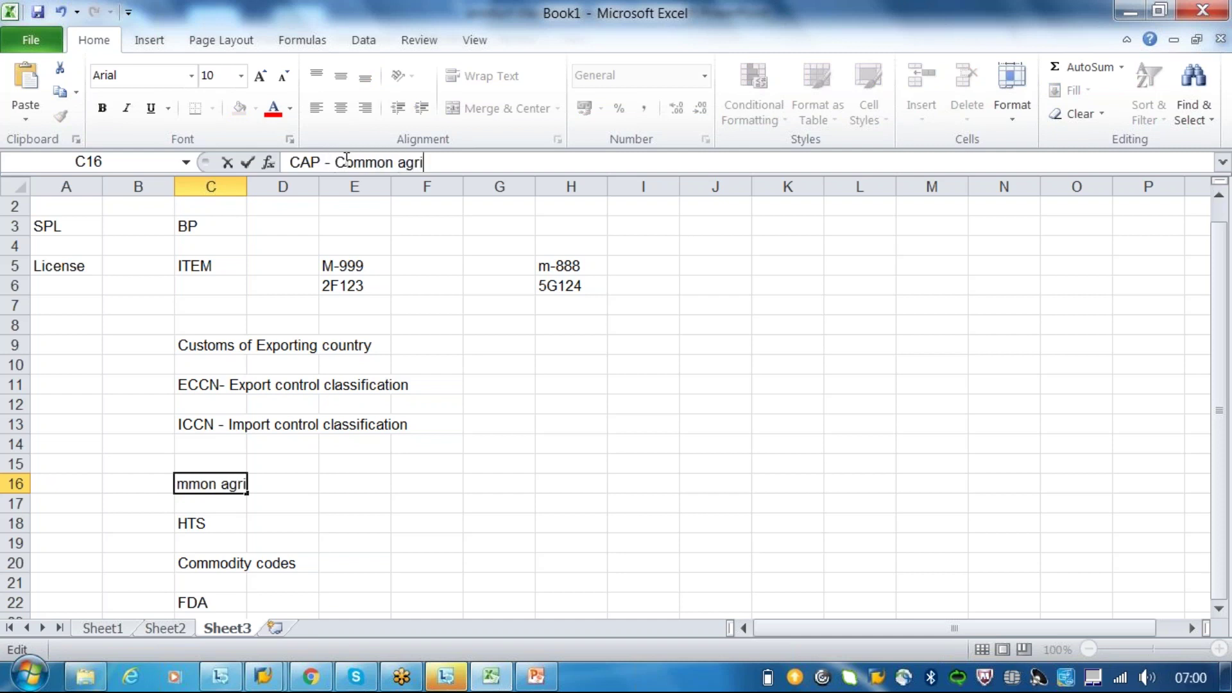
{"action": "type", "text": "culture "}
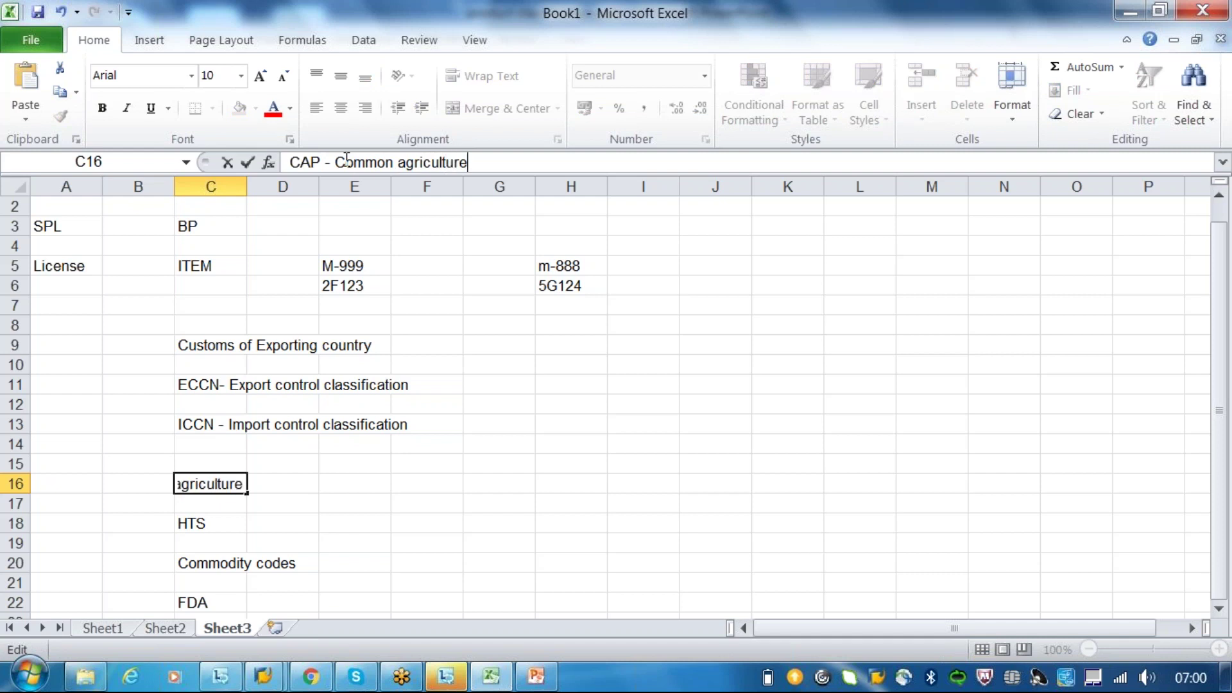
{"action": "type", "text": "product"}
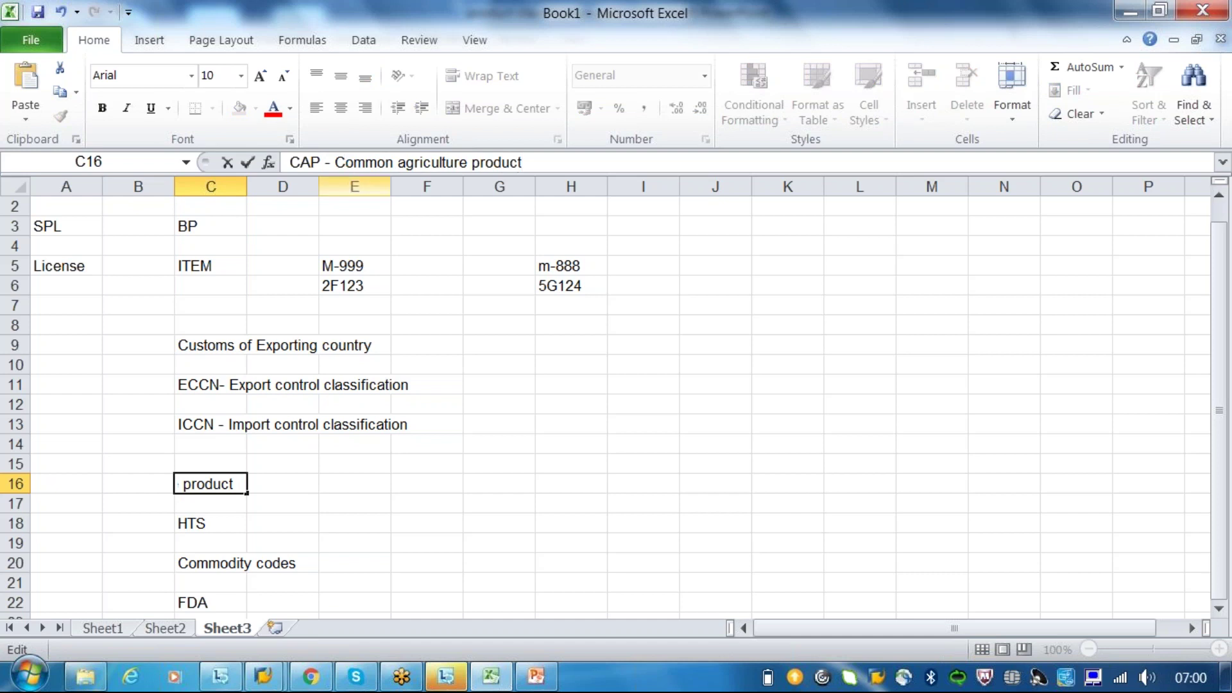
Extend the HTS entry in cell C18 to read "HTS = Tariff code"
{"action": "left_click", "coordinate": [210, 521]}
{"action": "left_click", "coordinate": [393, 163]}
{"action": "type", "text": "="}
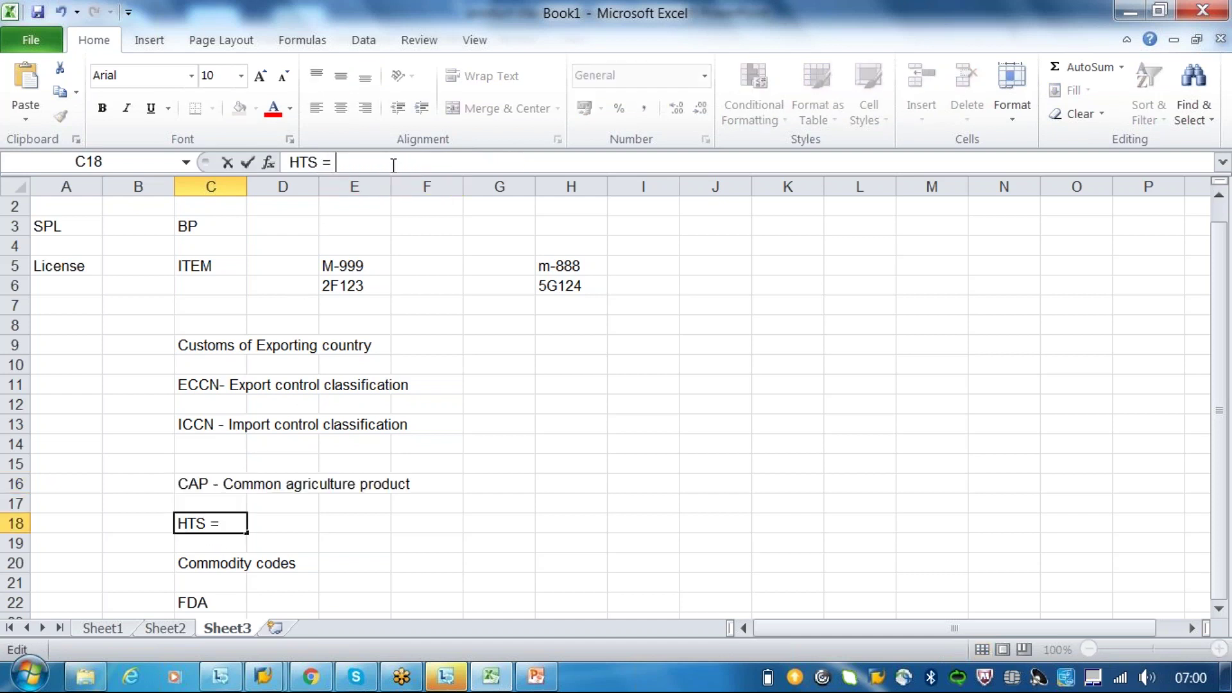
{"action": "type", "text": " Tari"}
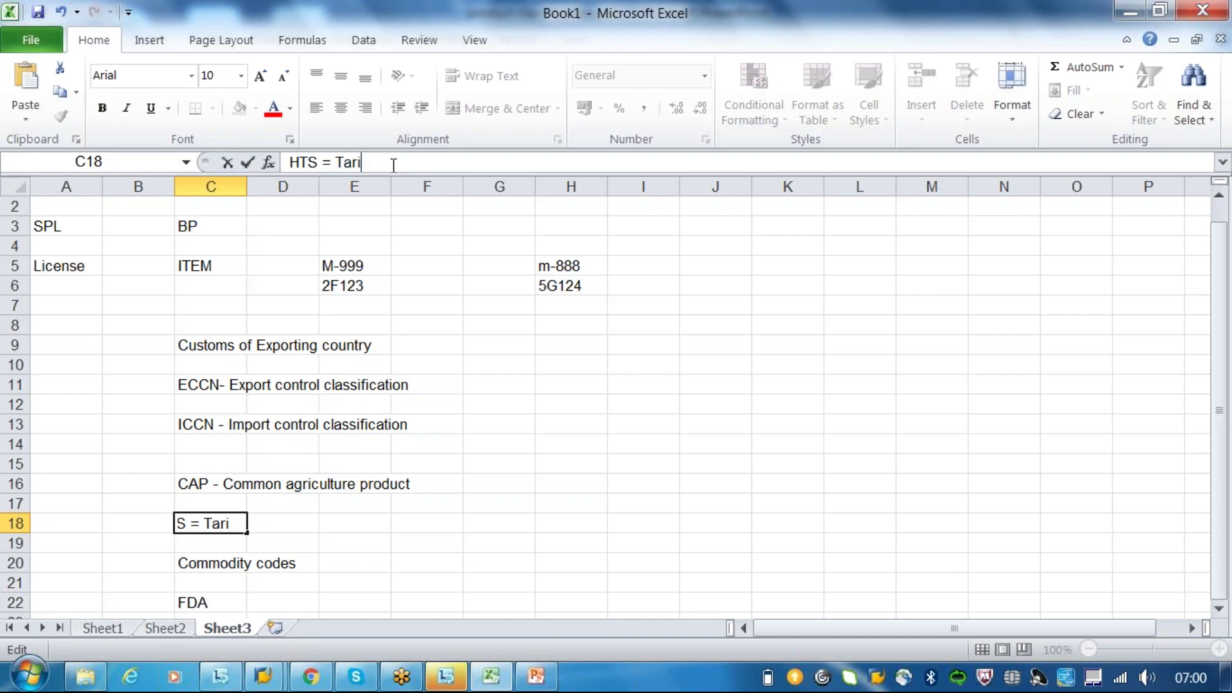
{"action": "type", "text": "ff code"}
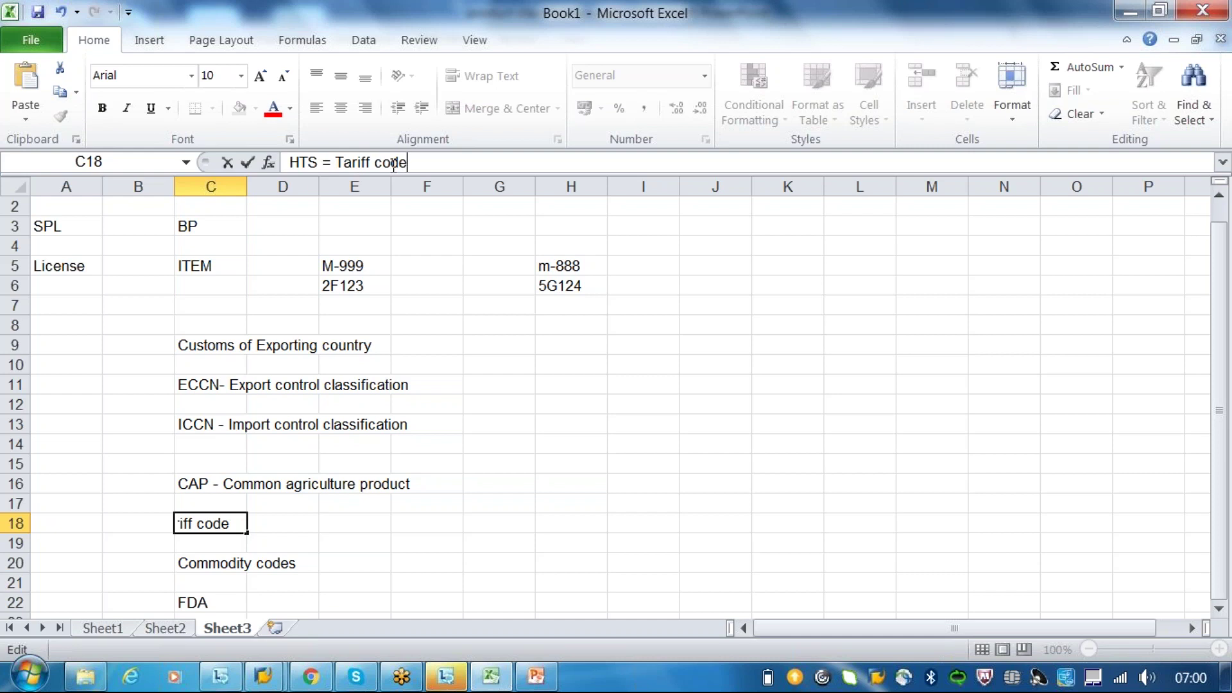
{"action": "left_click", "coordinate": [215, 565]}
Extend the FDA entry in cell C22 to read "FDA = Food and Drug association"
{"action": "left_click", "coordinate": [212, 600]}
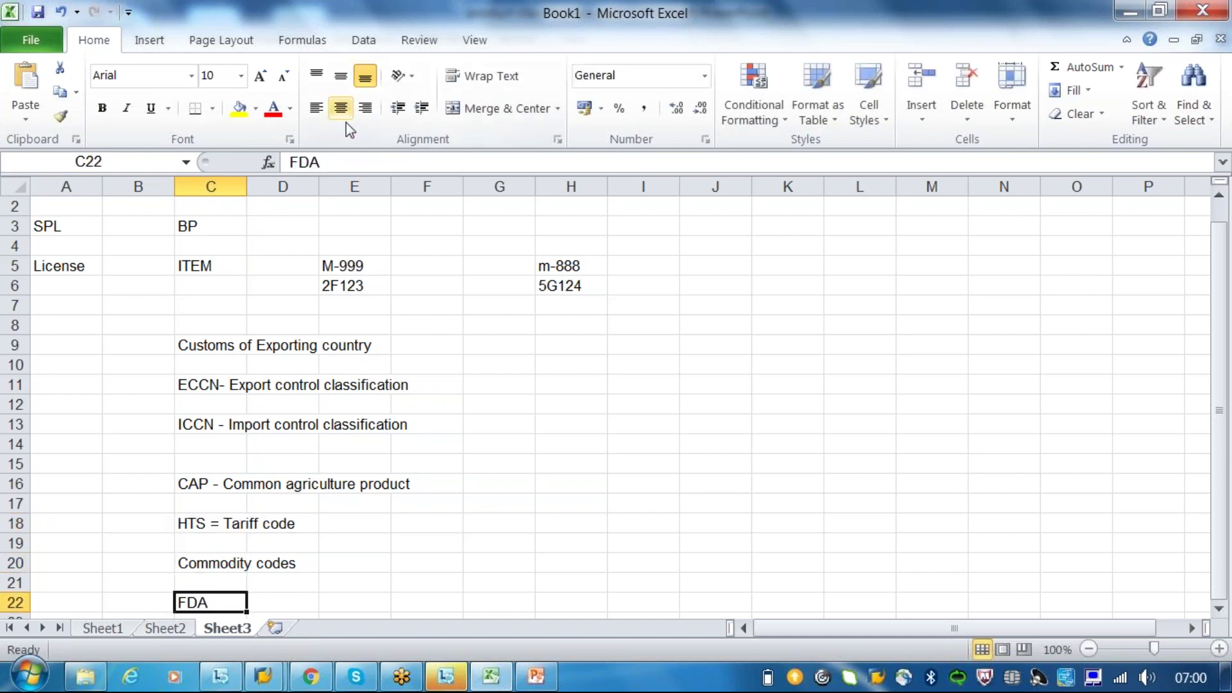
{"action": "left_click", "coordinate": [348, 163]}
{"action": "type", "text": "["}
{"action": "key", "text": "BackSpace"}
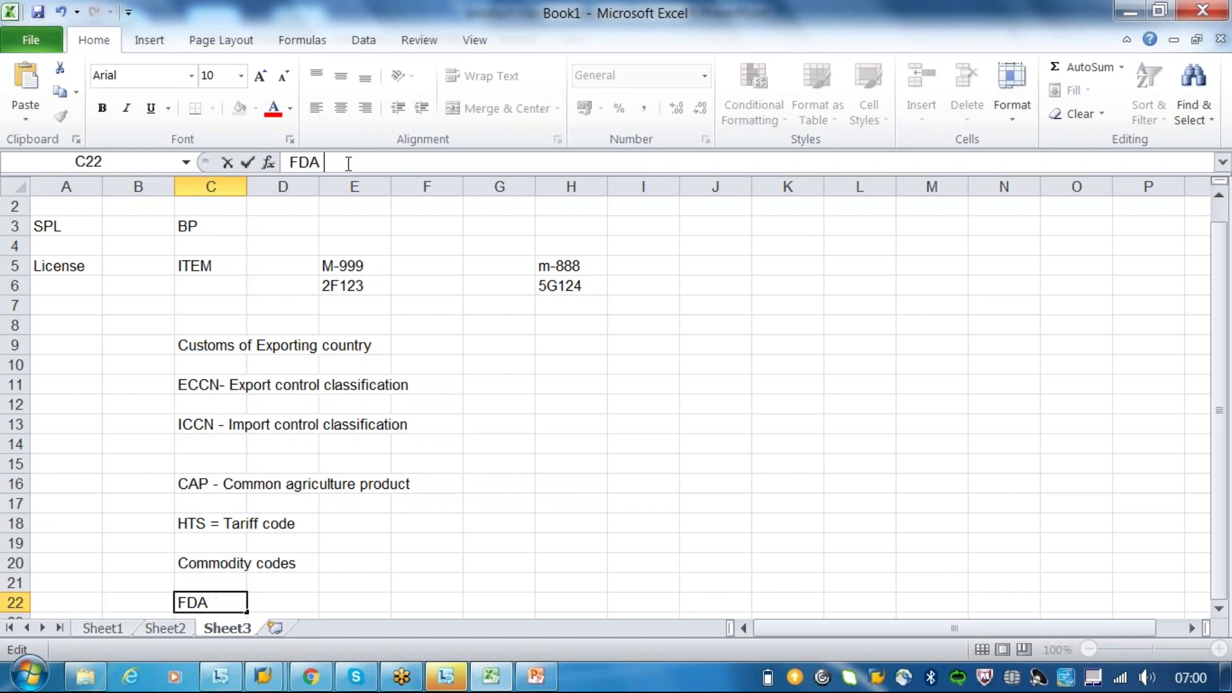
{"action": "type", "text": "= Food and Drug"}
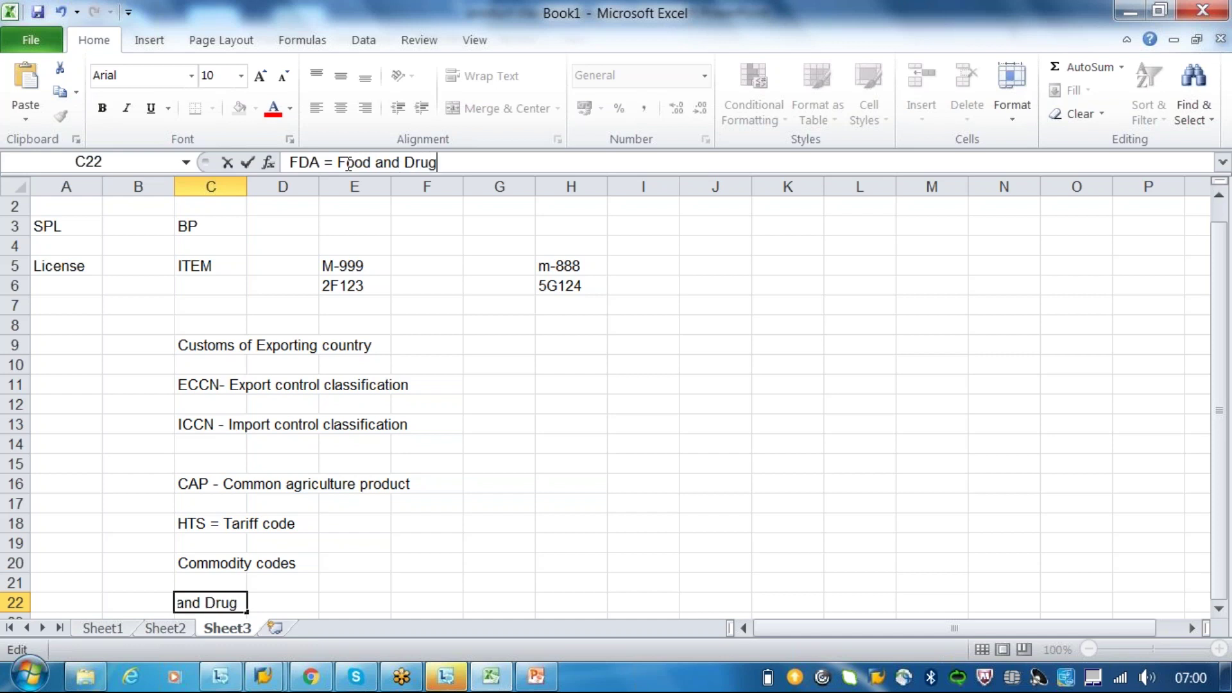
{"action": "type", "text": " associat"}
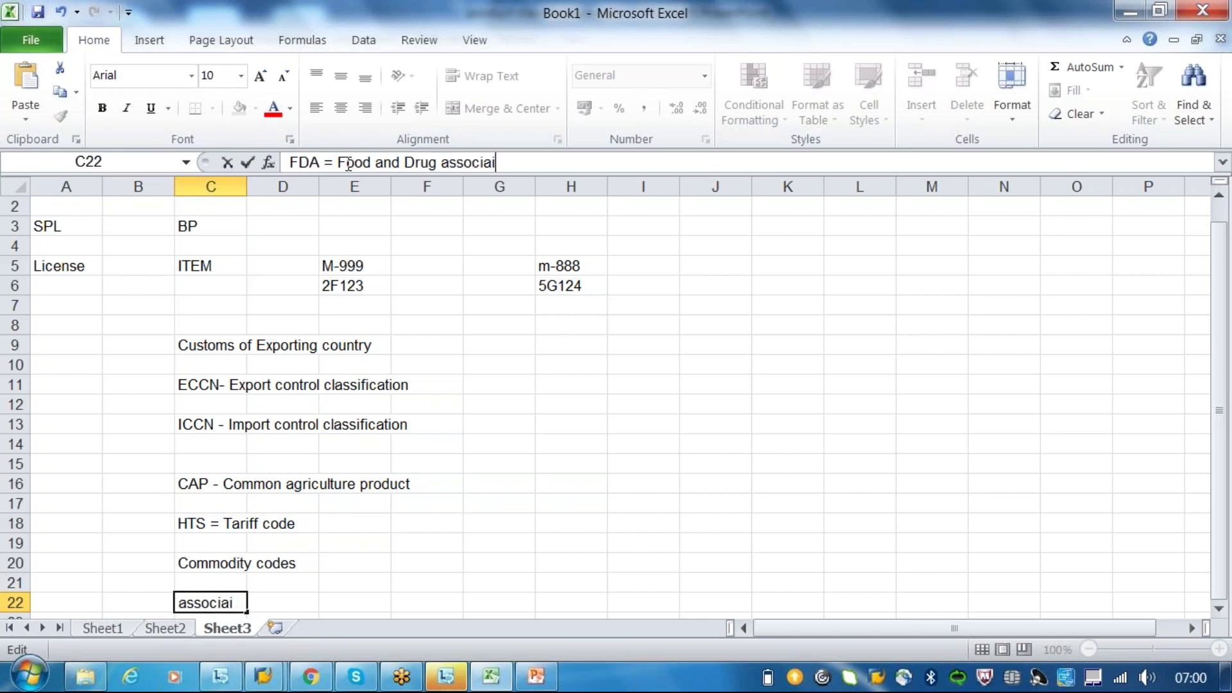
{"action": "type", "text": "ion"}
{"action": "left_click", "coordinate": [215, 523]}
{"action": "left_click", "coordinate": [211, 603]}
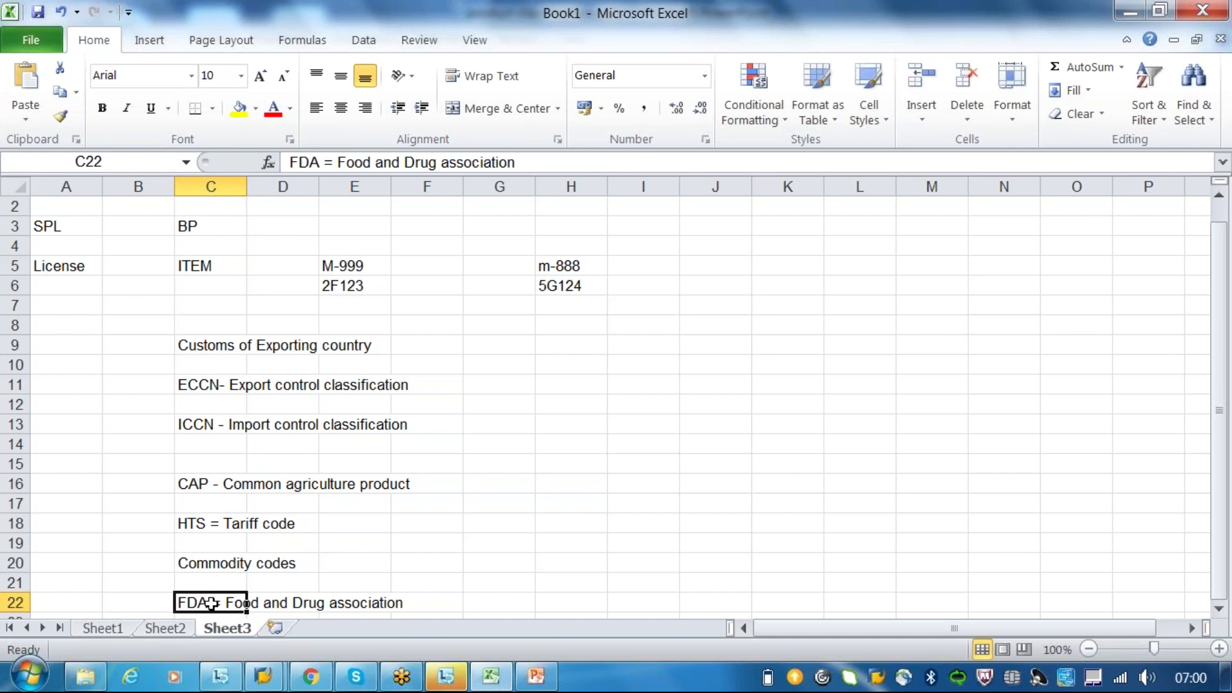
{"action": "left_click", "coordinate": [210, 522]}
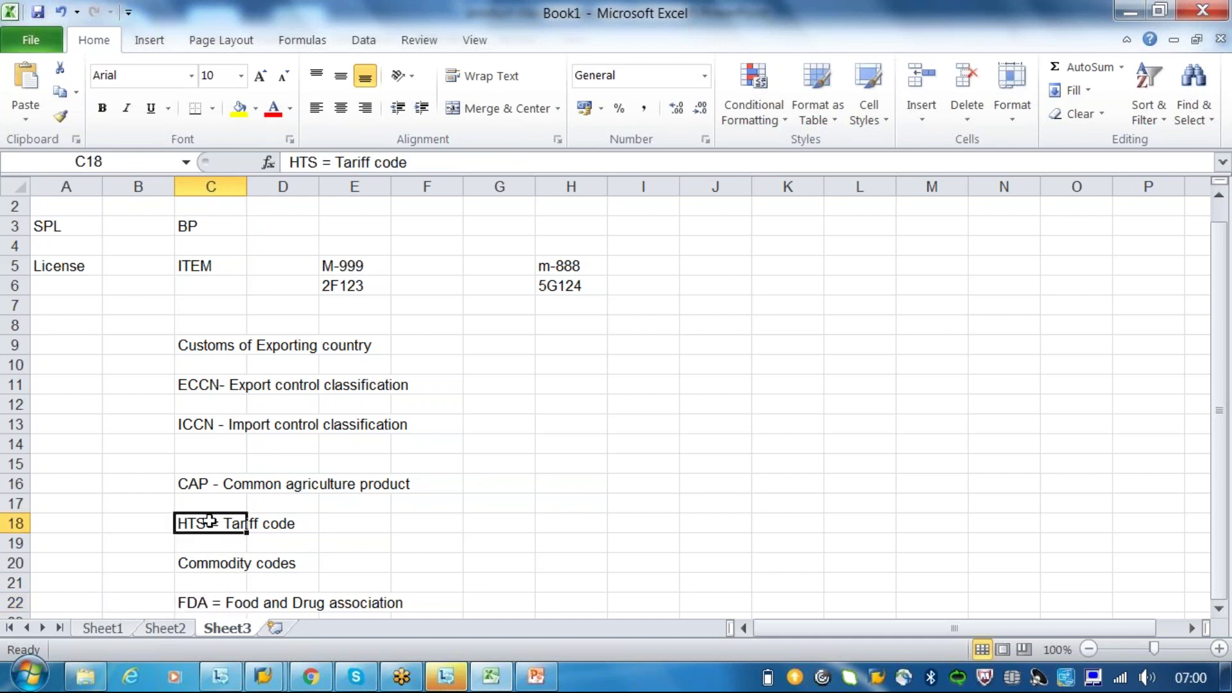
{"action": "left_click", "coordinate": [212, 565]}
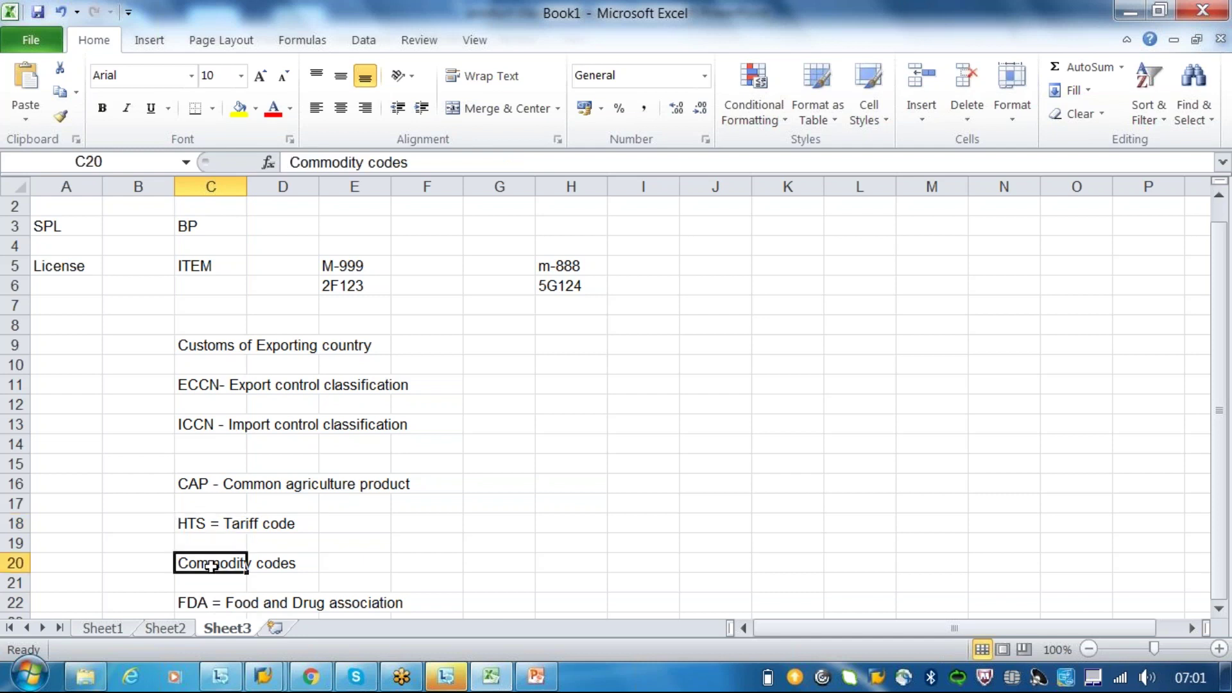
{"action": "left_click", "coordinate": [296, 384]}
{"action": "left_click_drag", "start_coordinate": [296, 384], "coordinate": [388, 443]}
{"action": "left_click", "coordinate": [195, 521]}
{"action": "left_click_drag", "start_coordinate": [195, 521], "coordinate": [287, 558]}
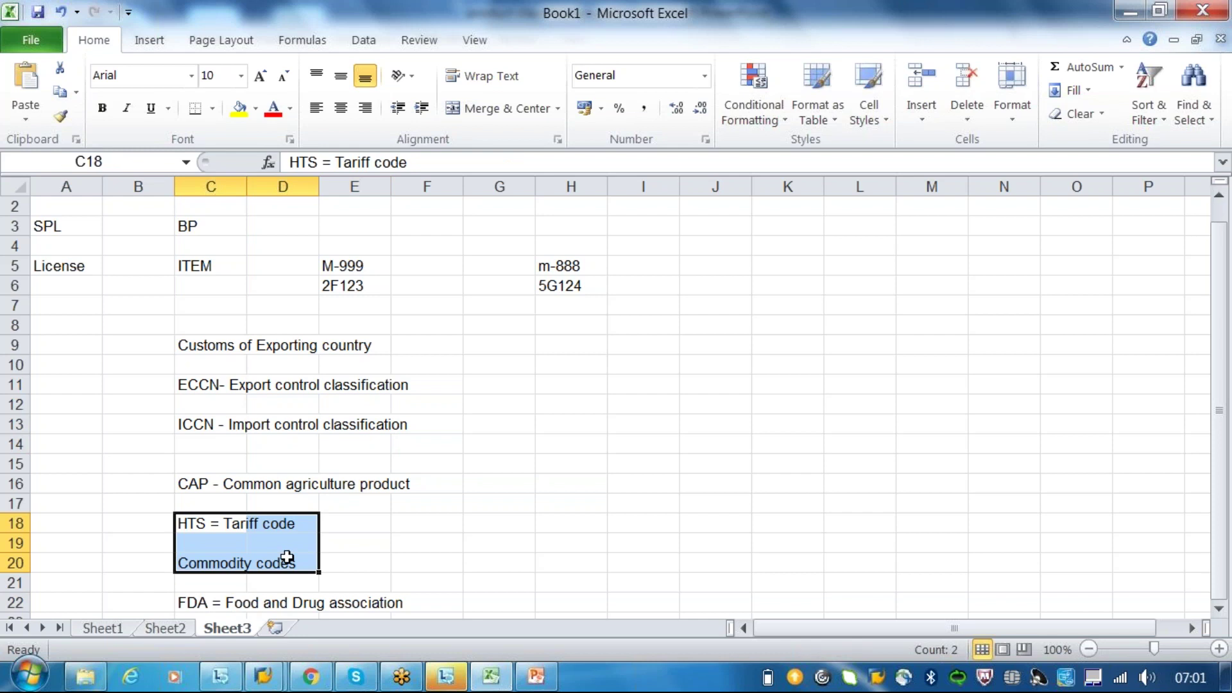
Highlight the CAP row across cells B16 to F16 with yellow fill
{"action": "left_click", "coordinate": [239, 482]}
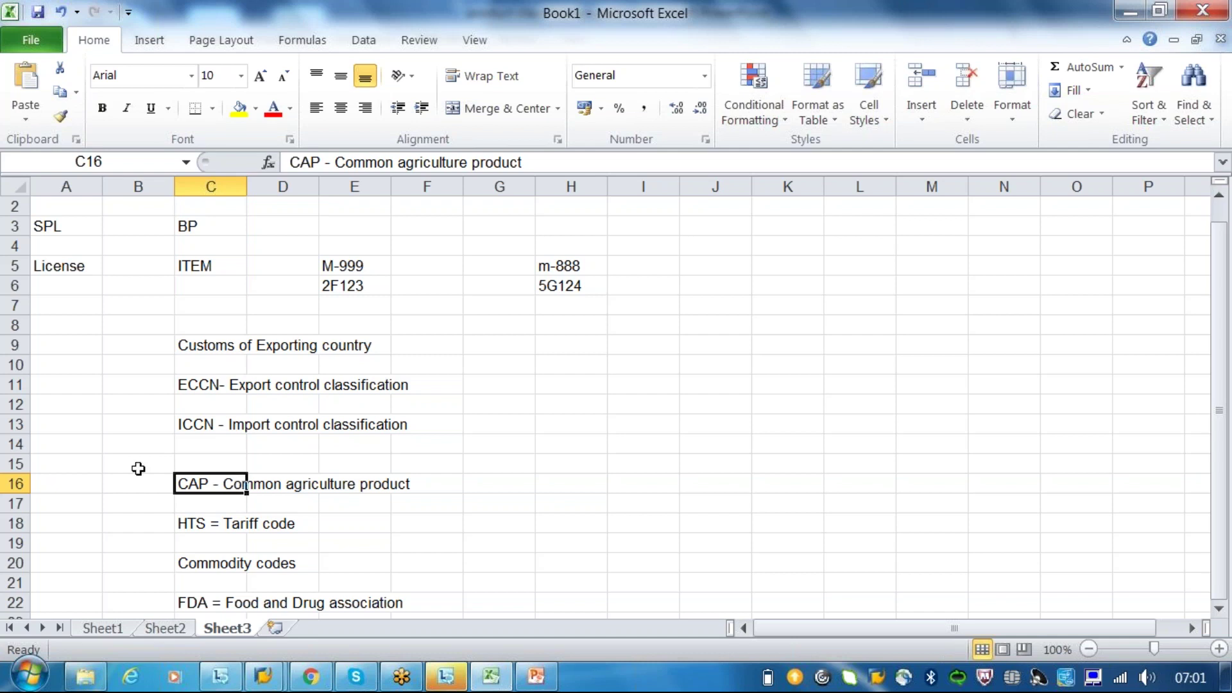
{"action": "left_click_drag", "start_coordinate": [135, 481], "coordinate": [407, 482]}
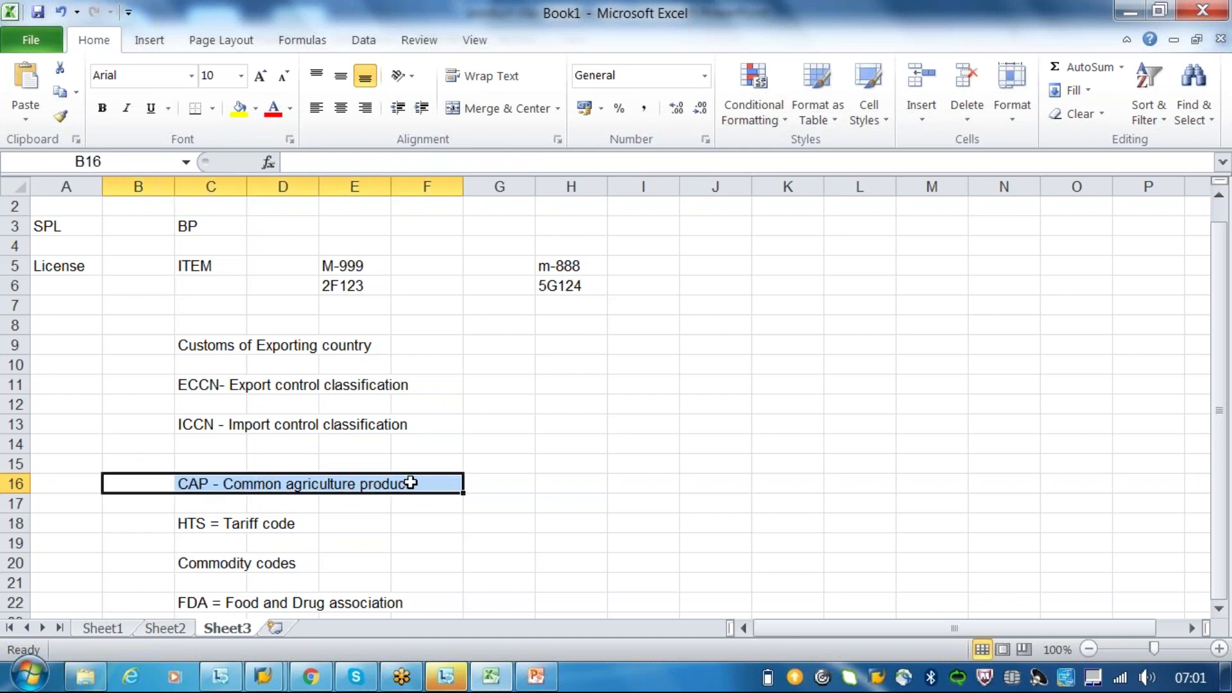
{"action": "left_click", "coordinate": [239, 108]}
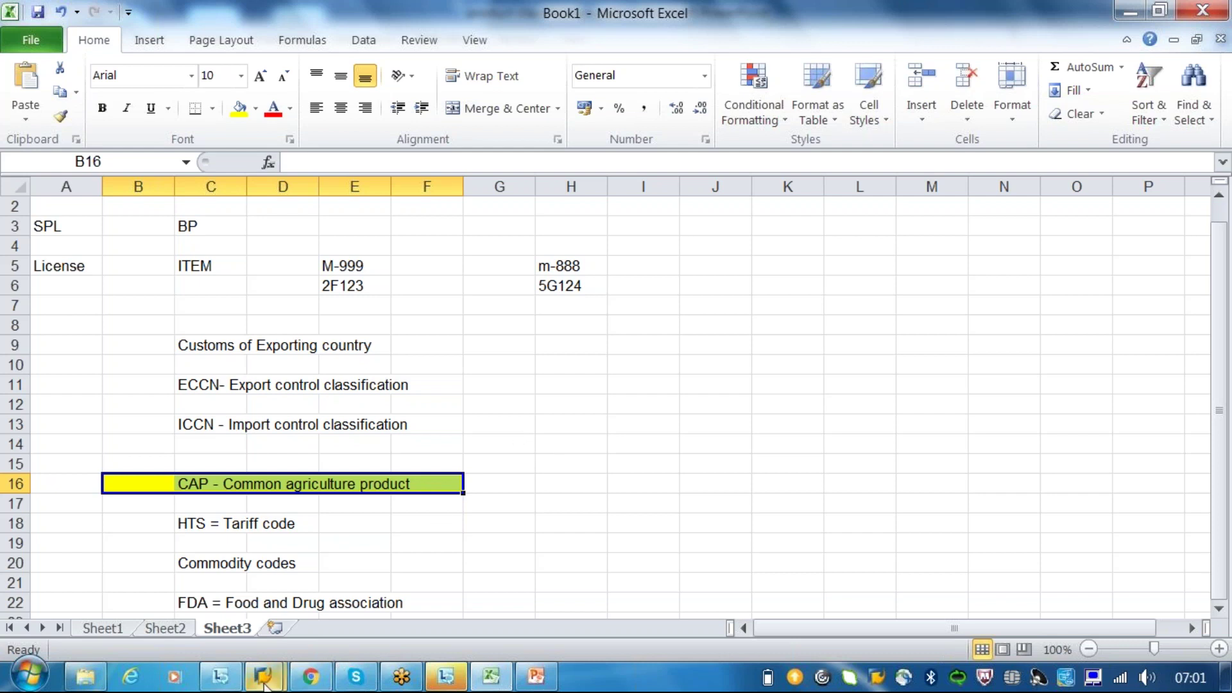
Switch to the Display Products window in SAP GTS and return from product M-16 to the product selection screen
{"action": "mouse_move", "coordinate": [265, 684]}
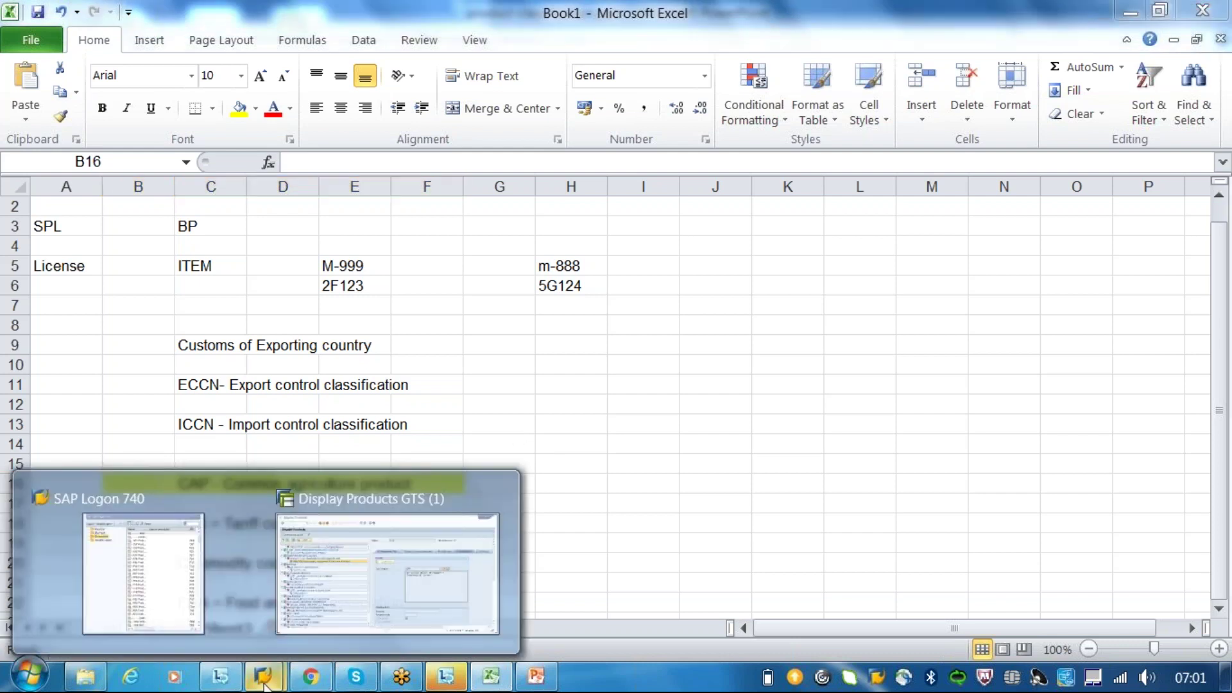
{"action": "left_click", "coordinate": [383, 589]}
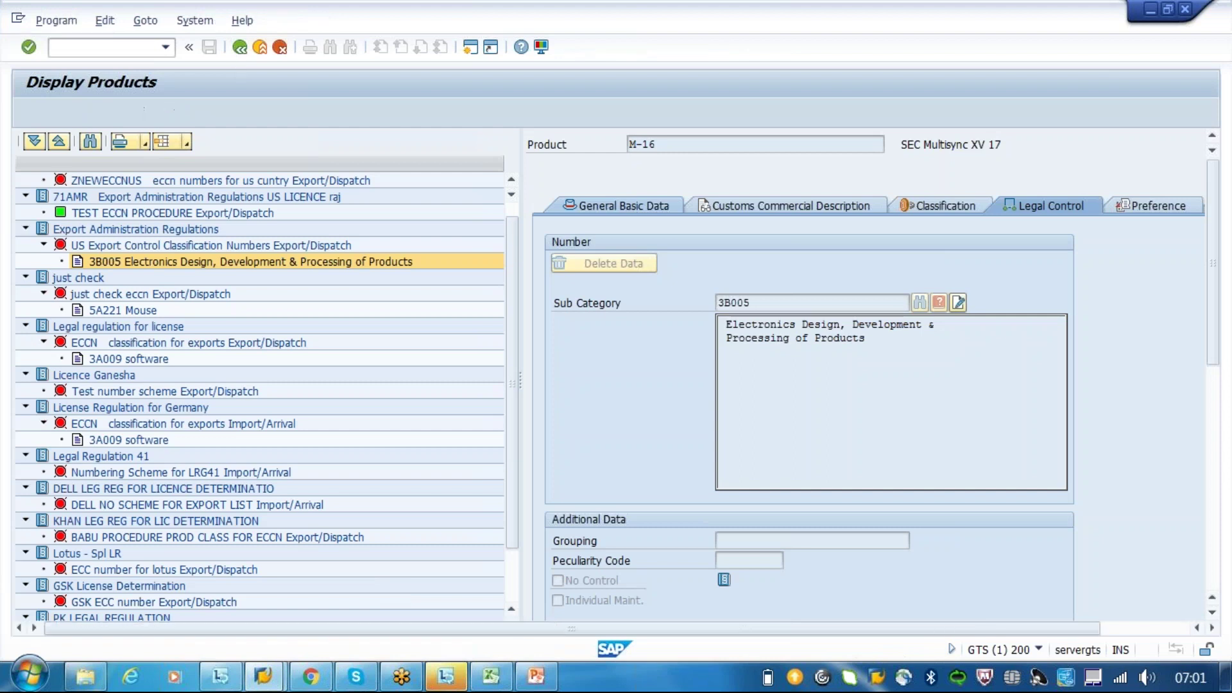
{"action": "key", "text": "F3"}
Search logical system group ZTEST for product number 00001820 and close the resulting message
{"action": "key", "text": "BackSpace"}
{"action": "key", "text": "BackSpace"}
{"action": "key", "text": "BackSpace"}
{"action": "key", "text": "BackSpace"}
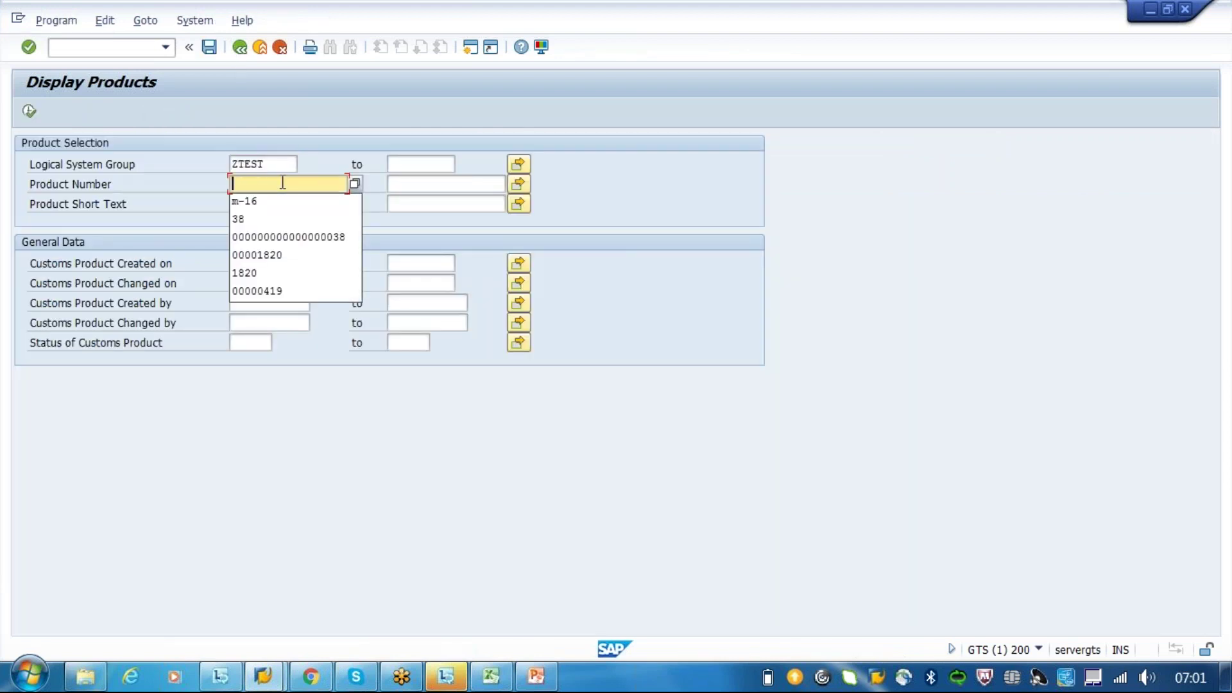
{"action": "left_click", "coordinate": [282, 255]}
{"action": "key", "text": "Return"}
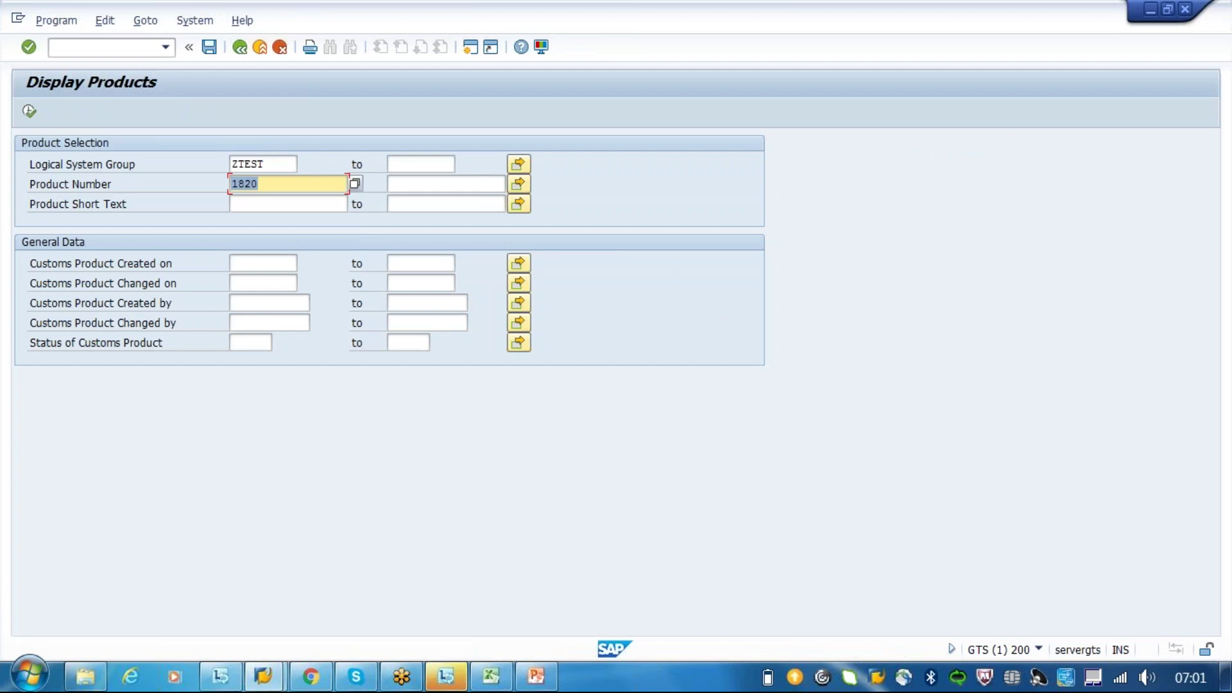
{"action": "left_click", "coordinate": [34, 112]}
{"action": "key", "text": "Return"}
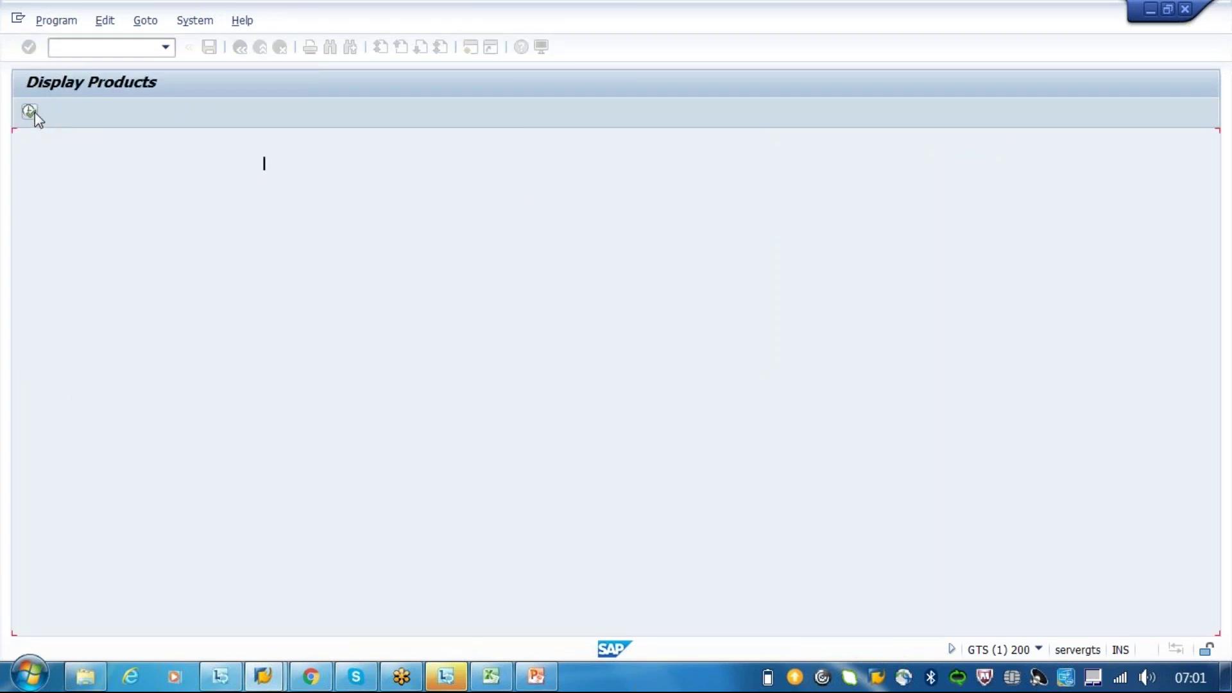
Replace the product number with 00000419, run the product search and close the resulting message
{"action": "key", "text": "Tab"}
{"action": "key", "text": "Tab"}
{"action": "key", "text": "Tab"}
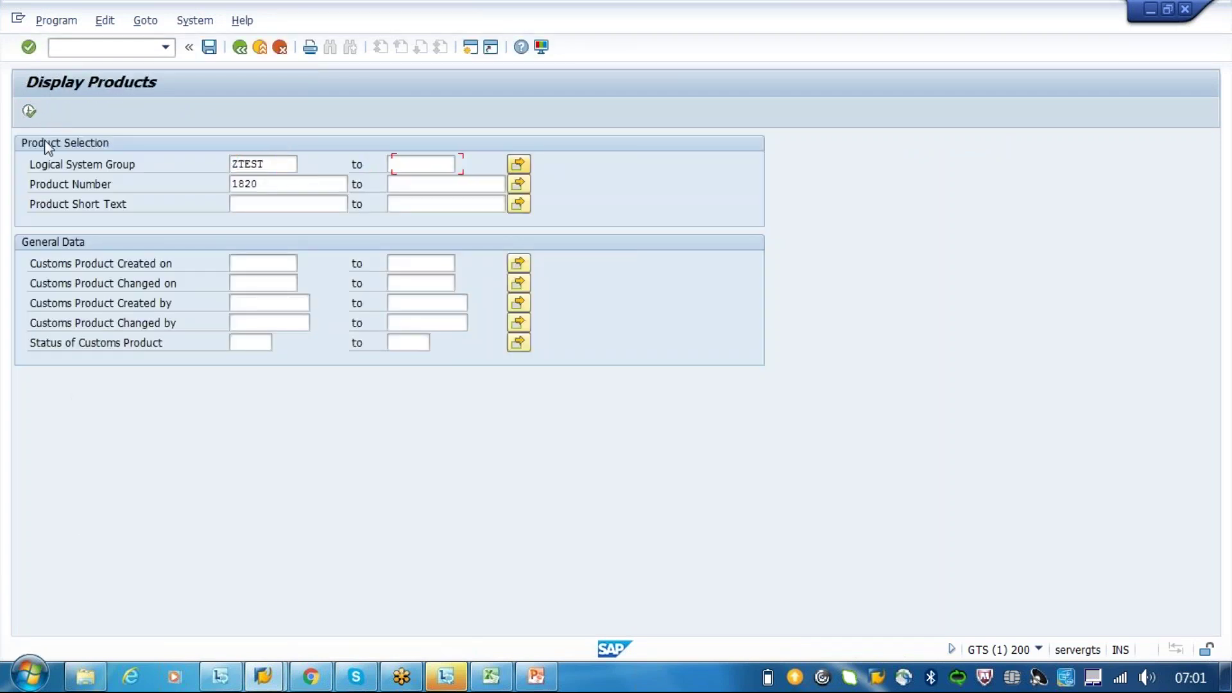
{"action": "key", "text": "BackSpace"}
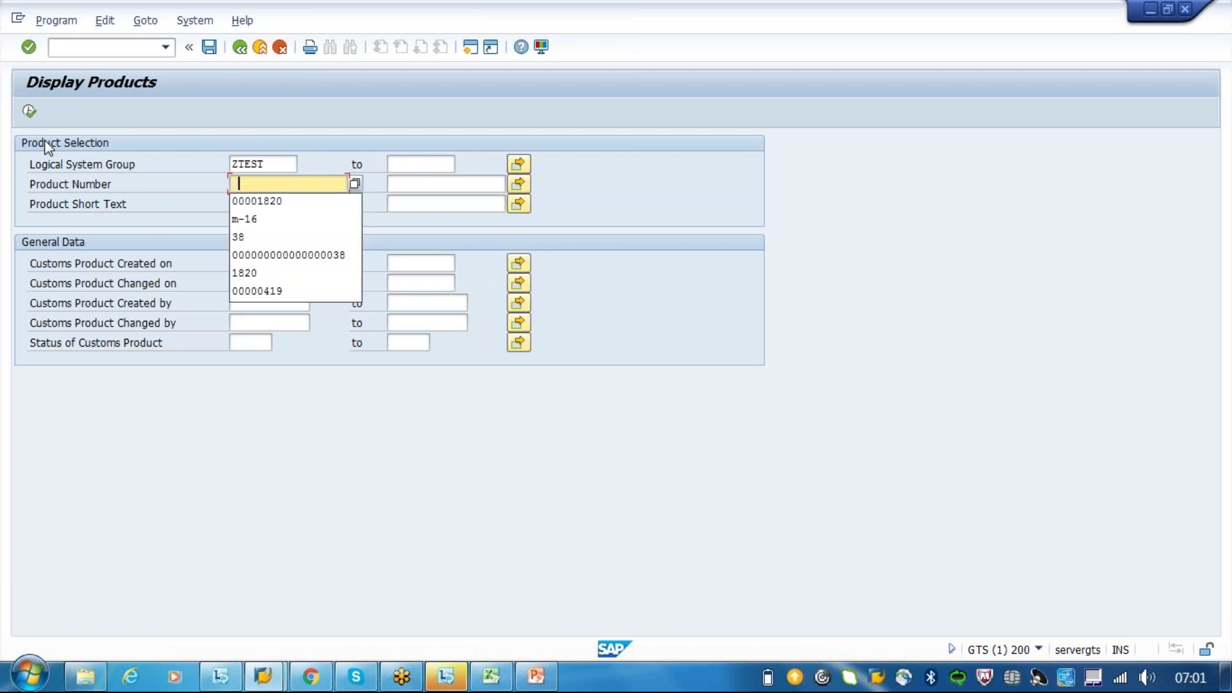
{"action": "left_click", "coordinate": [289, 294]}
{"action": "key", "text": "Return"}
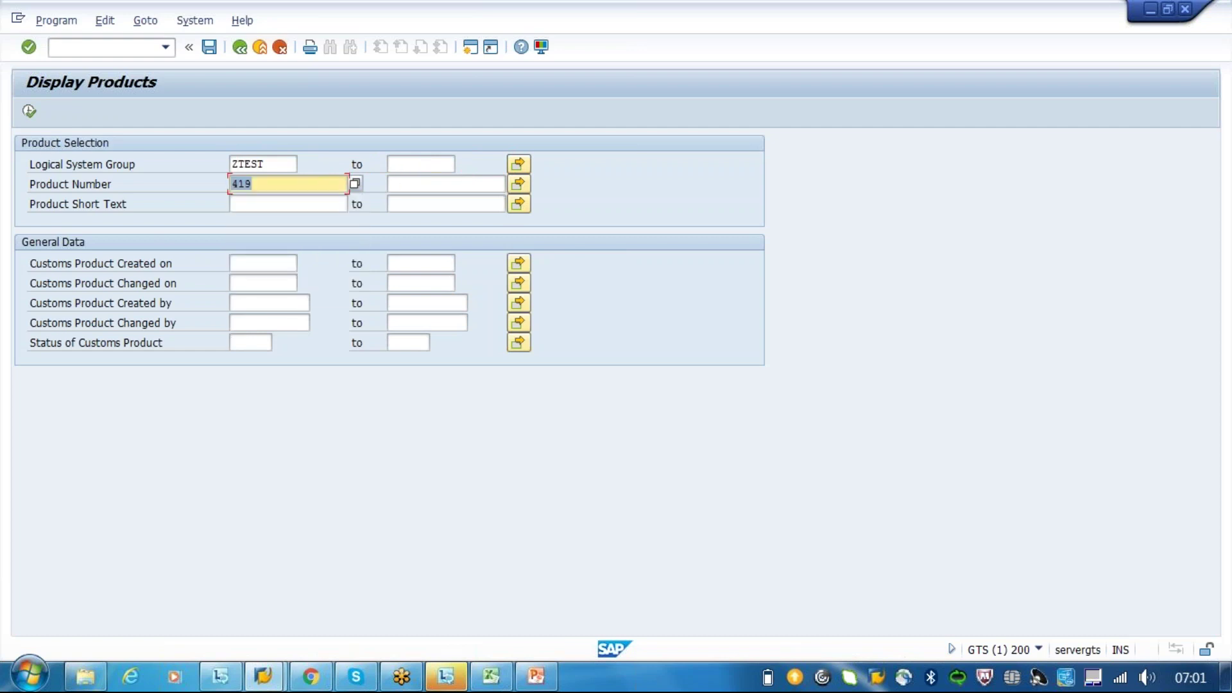
{"action": "left_click", "coordinate": [29, 110]}
{"action": "key", "text": "Return"}
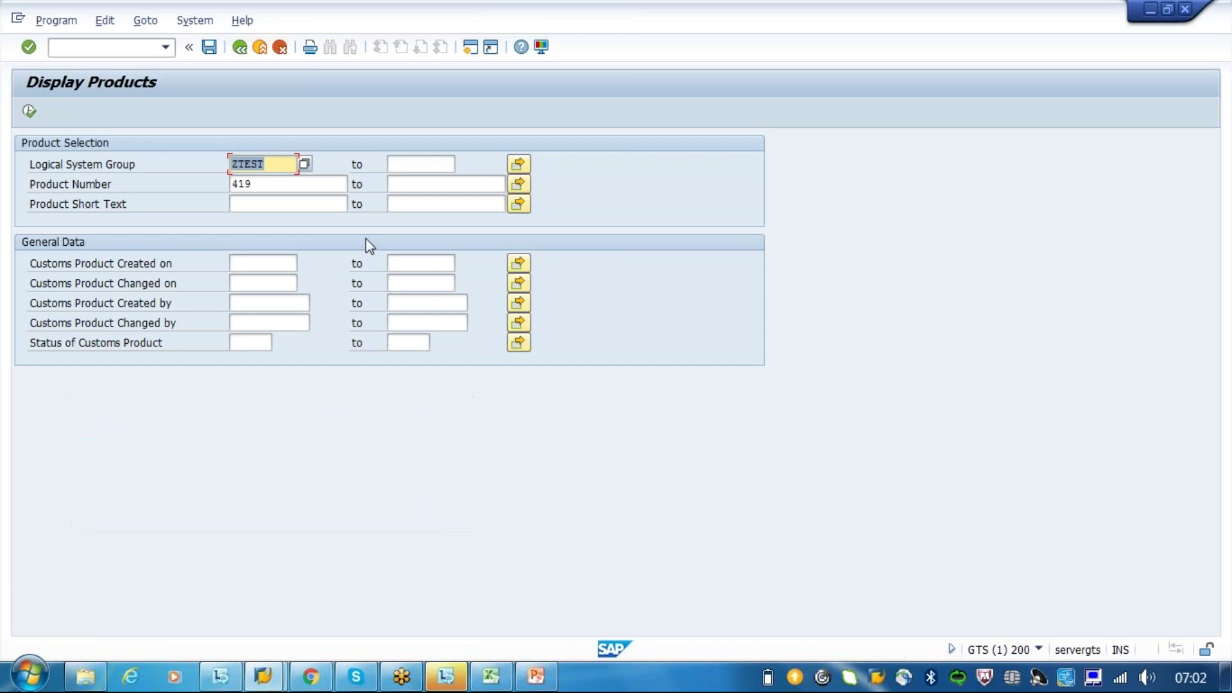
Replace the product number with m-11, run the product search and dismiss the information dialog
{"action": "left_click", "coordinate": [311, 187]}
{"action": "key", "text": "BackSpace"}
{"action": "key", "text": "BackSpace"}
{"action": "key", "text": "BackSpace"}
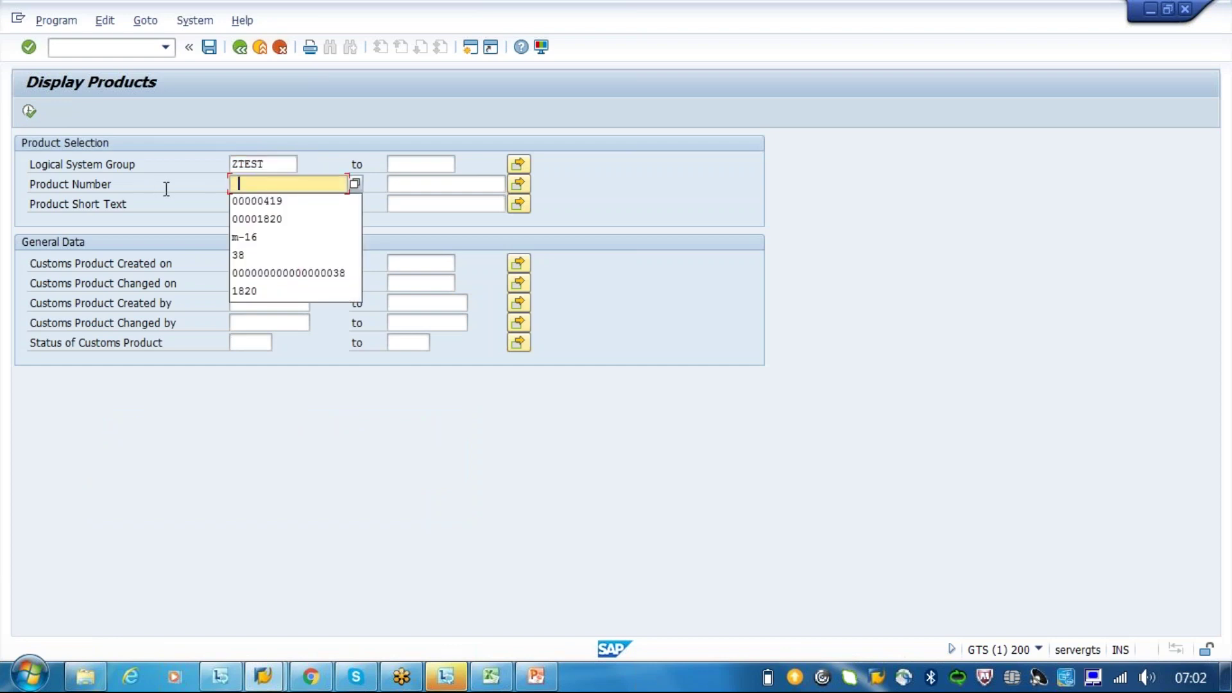
{"action": "left_click", "coordinate": [263, 181]}
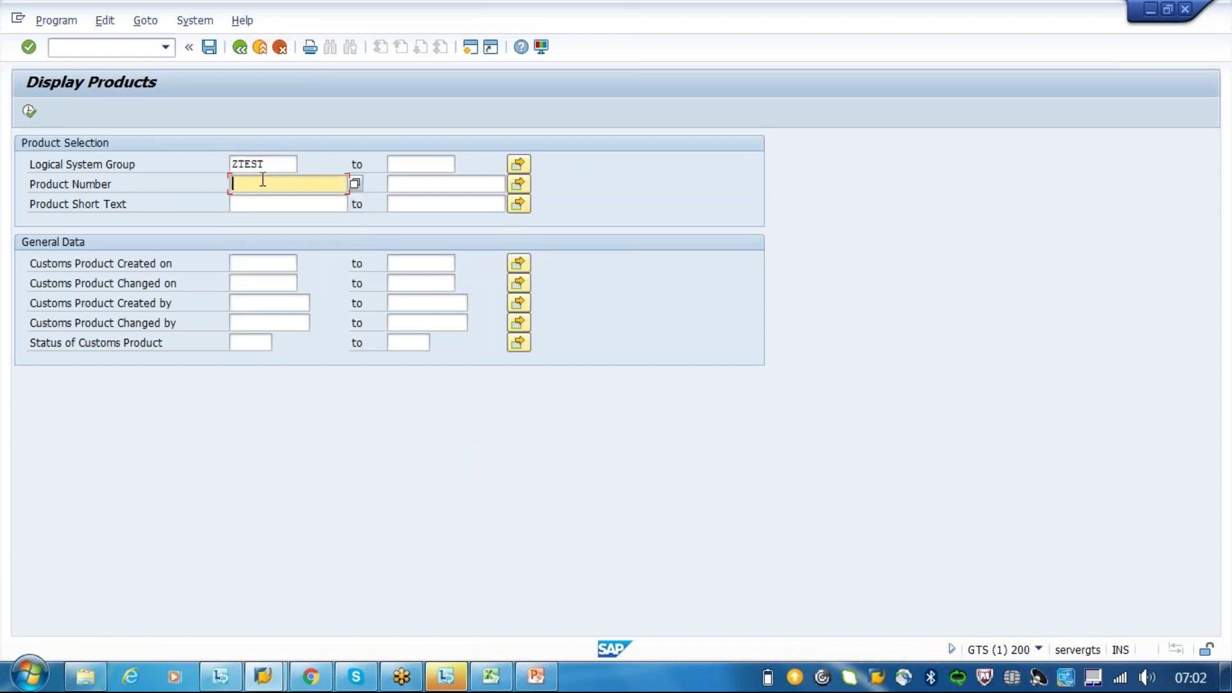
{"action": "left_click", "coordinate": [262, 181]}
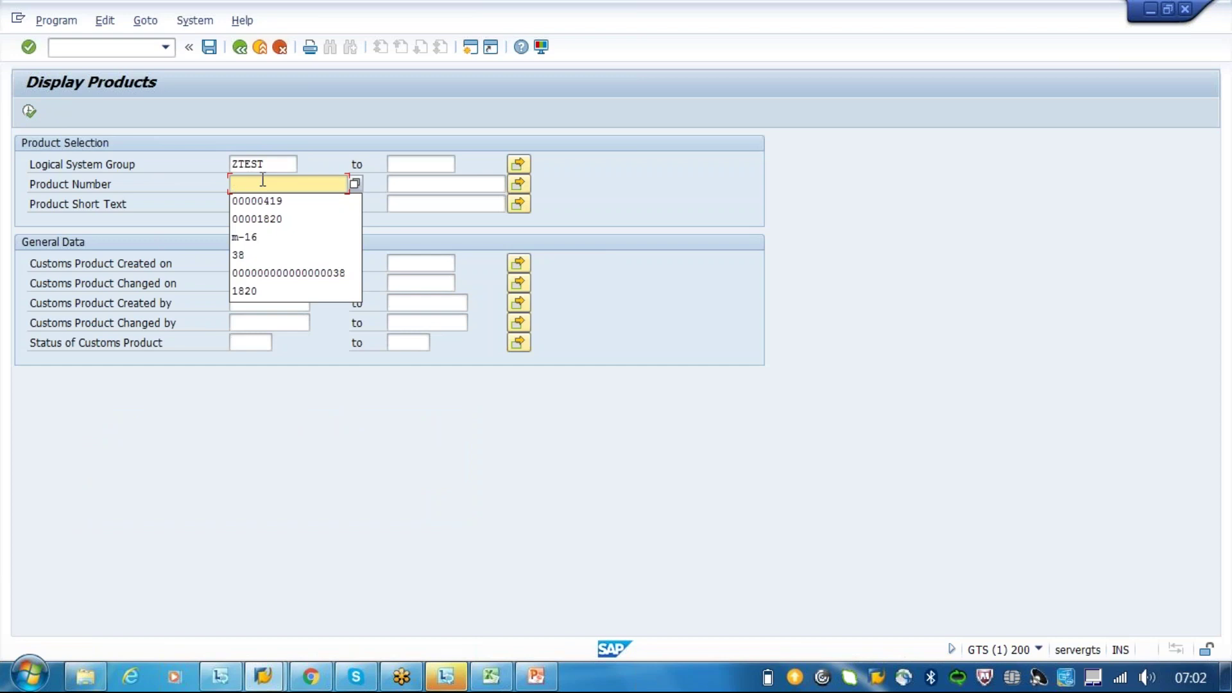
{"action": "type", "text": "m-11"}
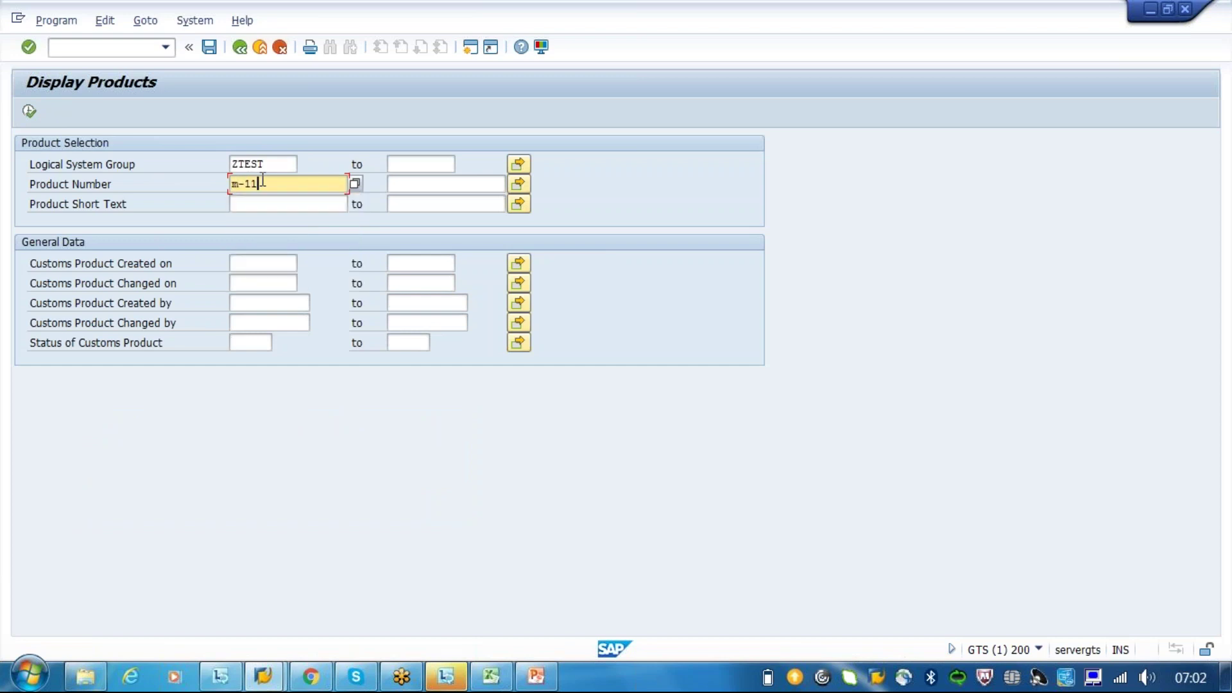
{"action": "left_click", "coordinate": [33, 109]}
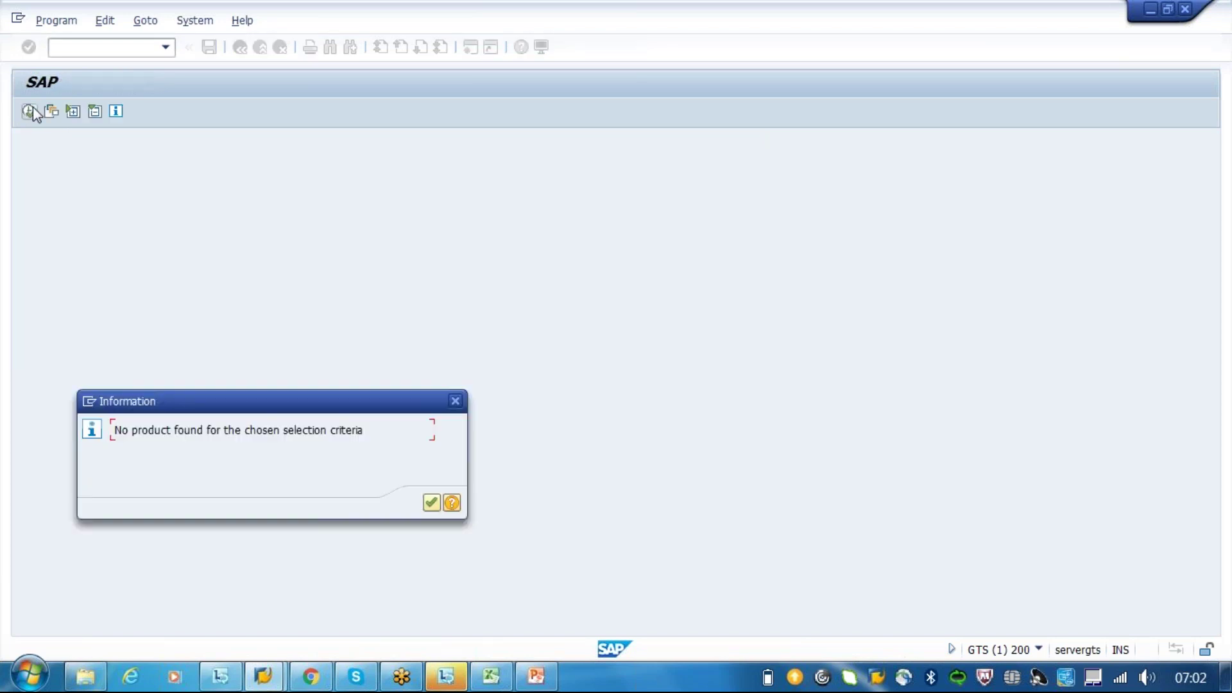
{"action": "key", "text": "Return"}
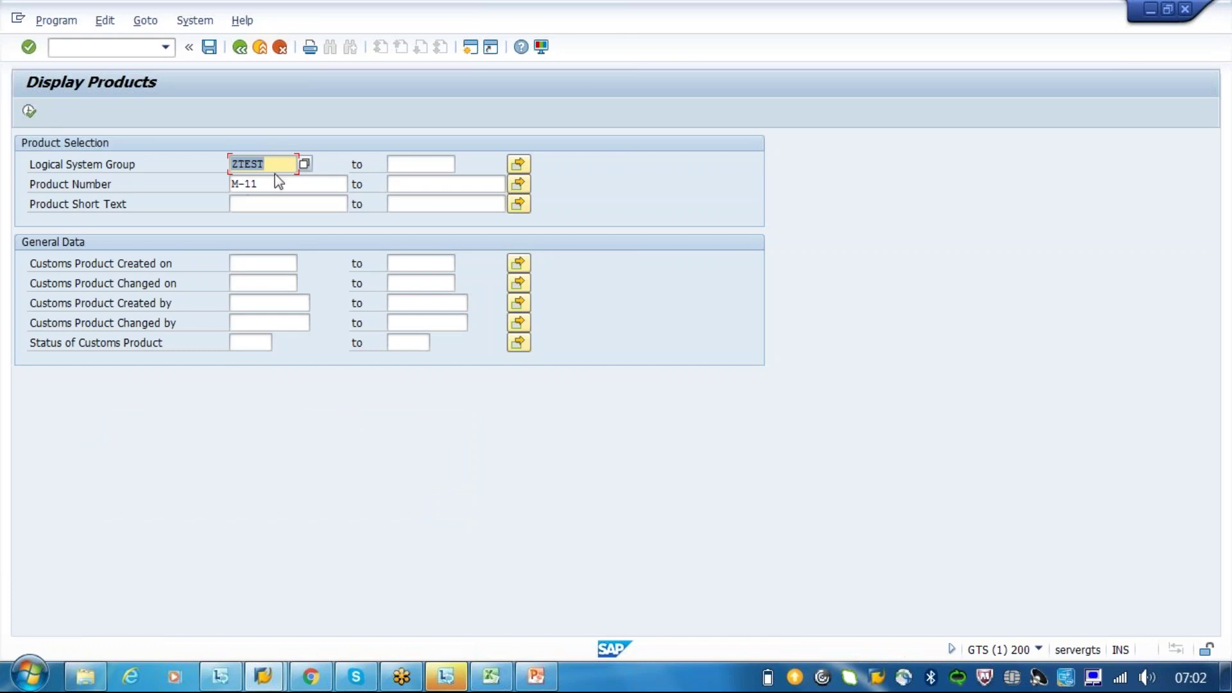
Search logical system group ztest for product number 38 and open the product's classification data
{"action": "key", "text": "Delete"}
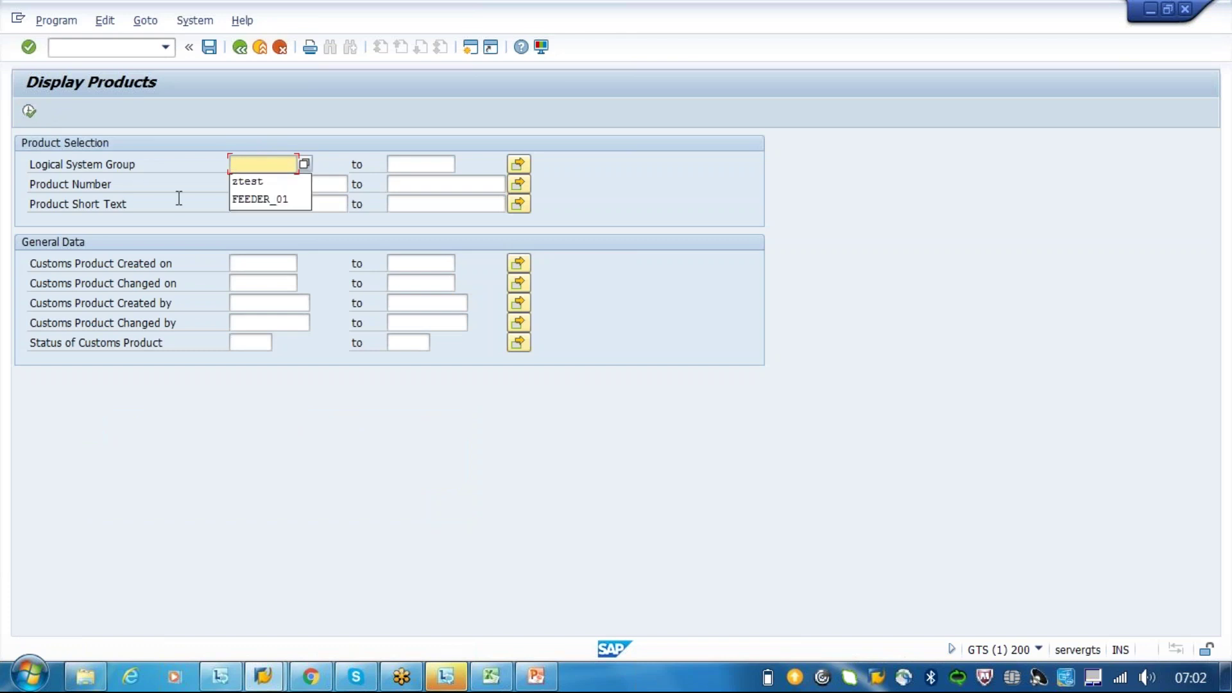
{"action": "left_click", "coordinate": [252, 182]}
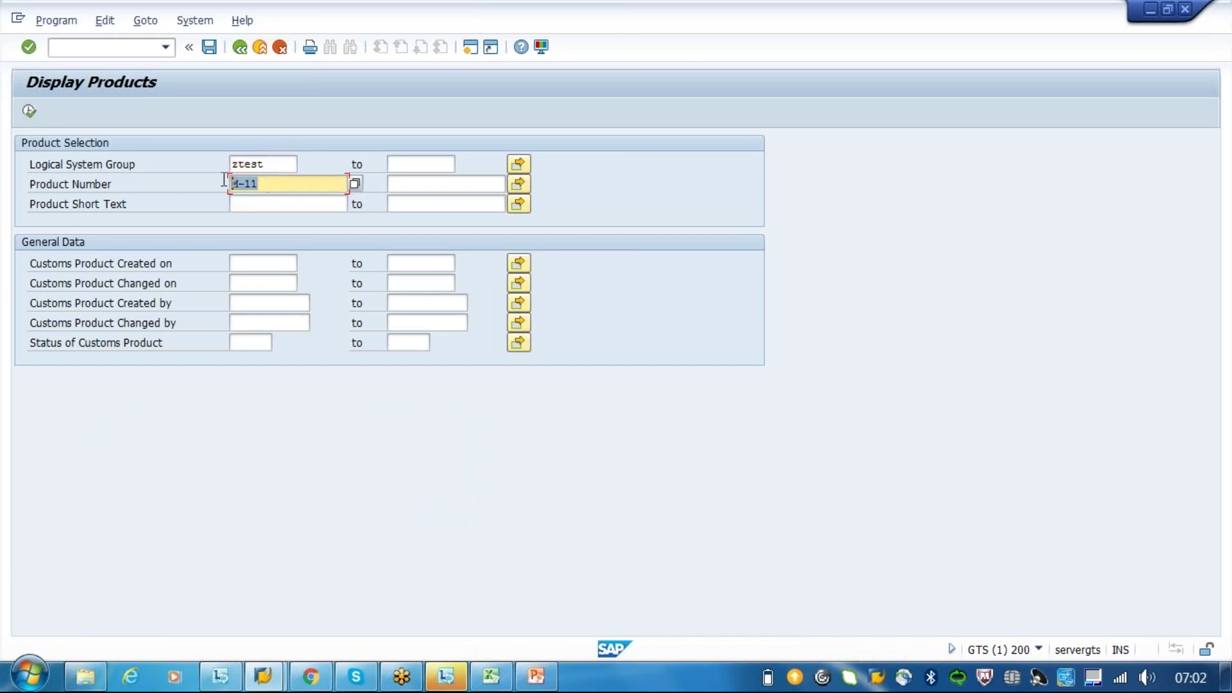
{"action": "key", "text": "Delete"}
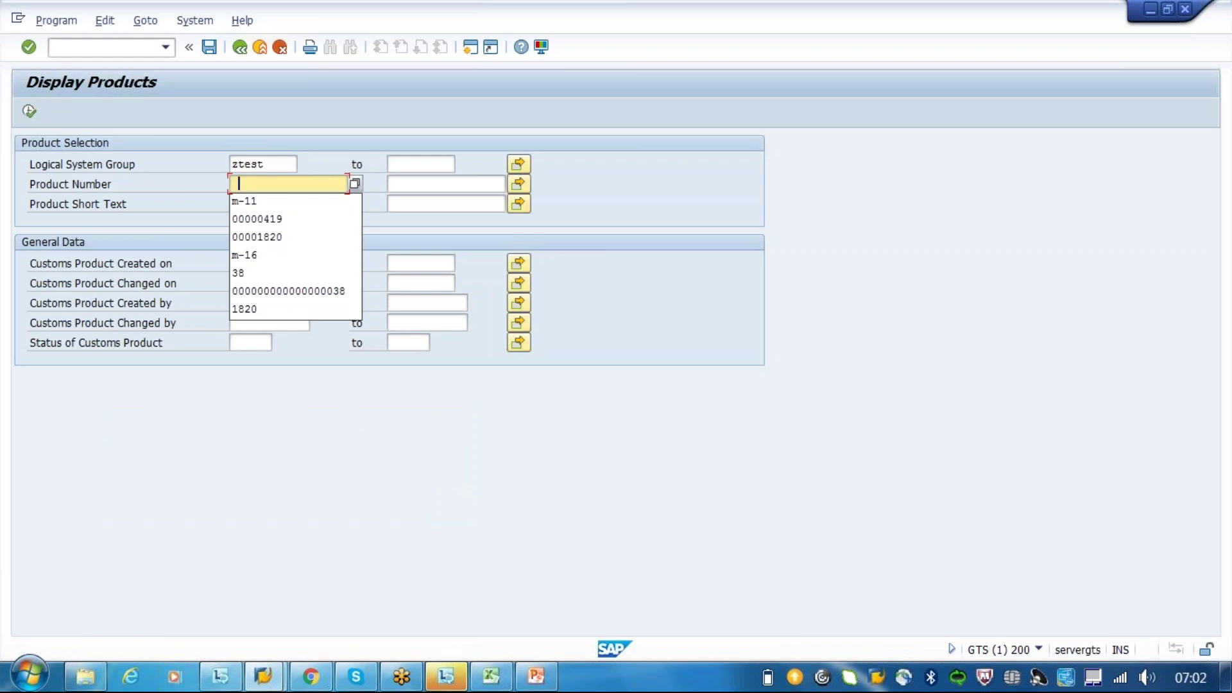
{"action": "left_click", "coordinate": [236, 274]}
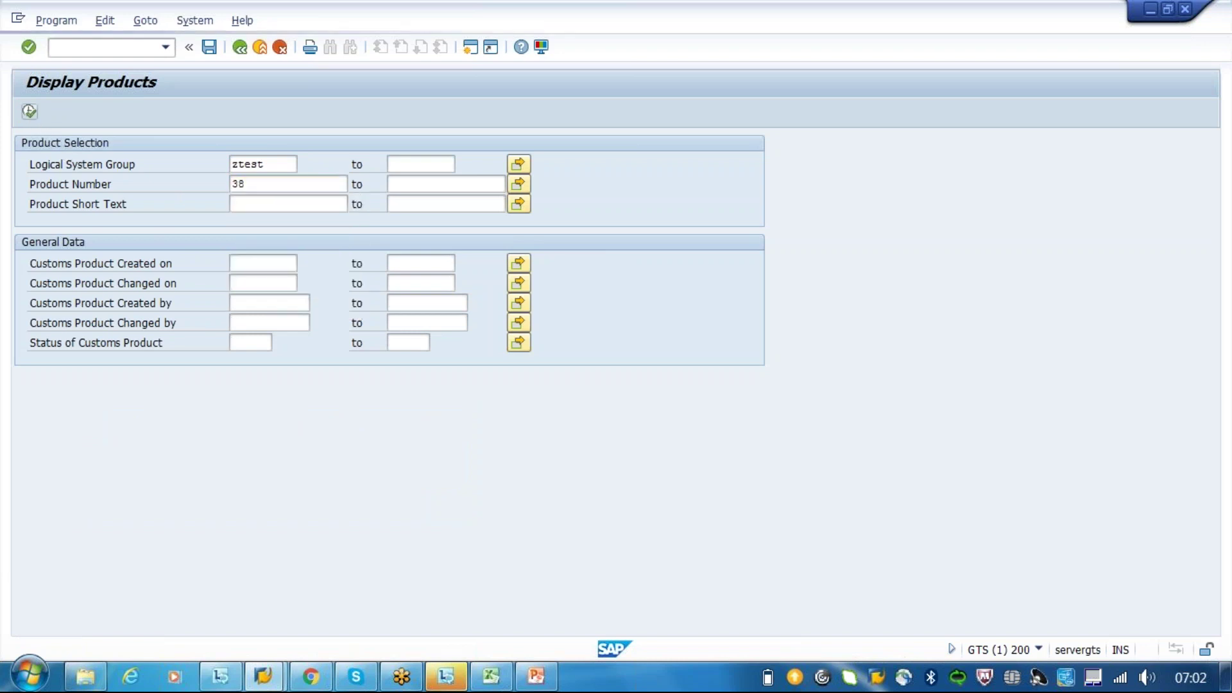
{"action": "left_click", "coordinate": [29, 111]}
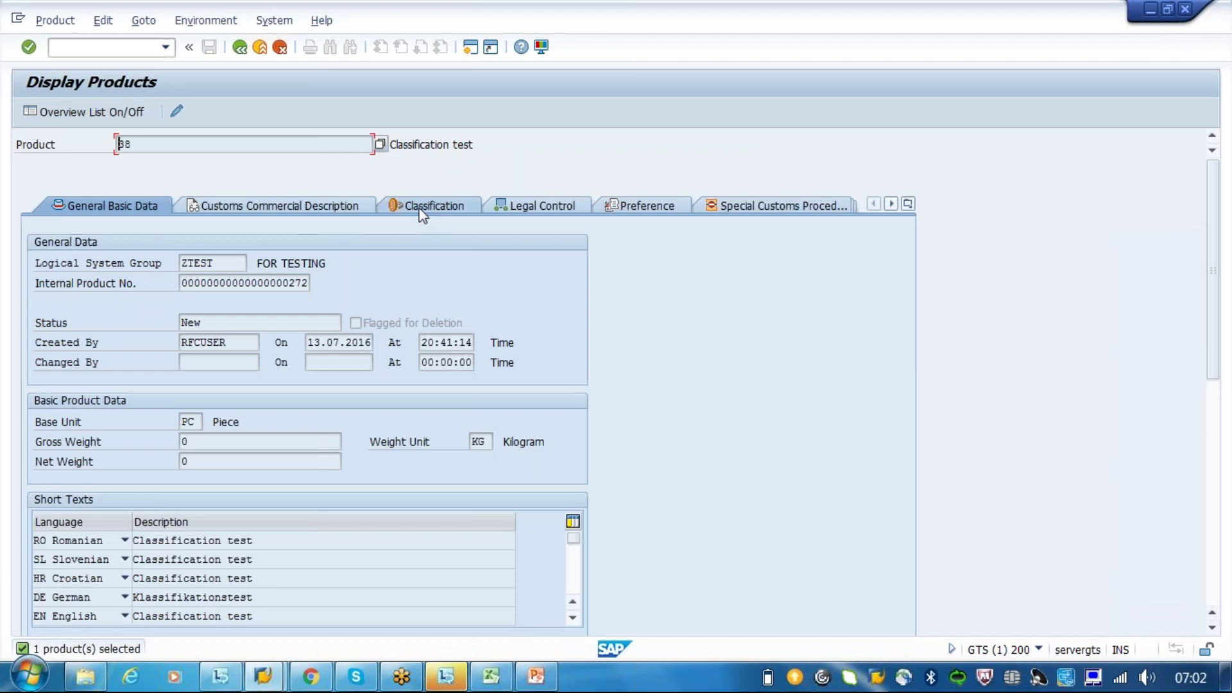
{"action": "left_click", "coordinate": [422, 207]}
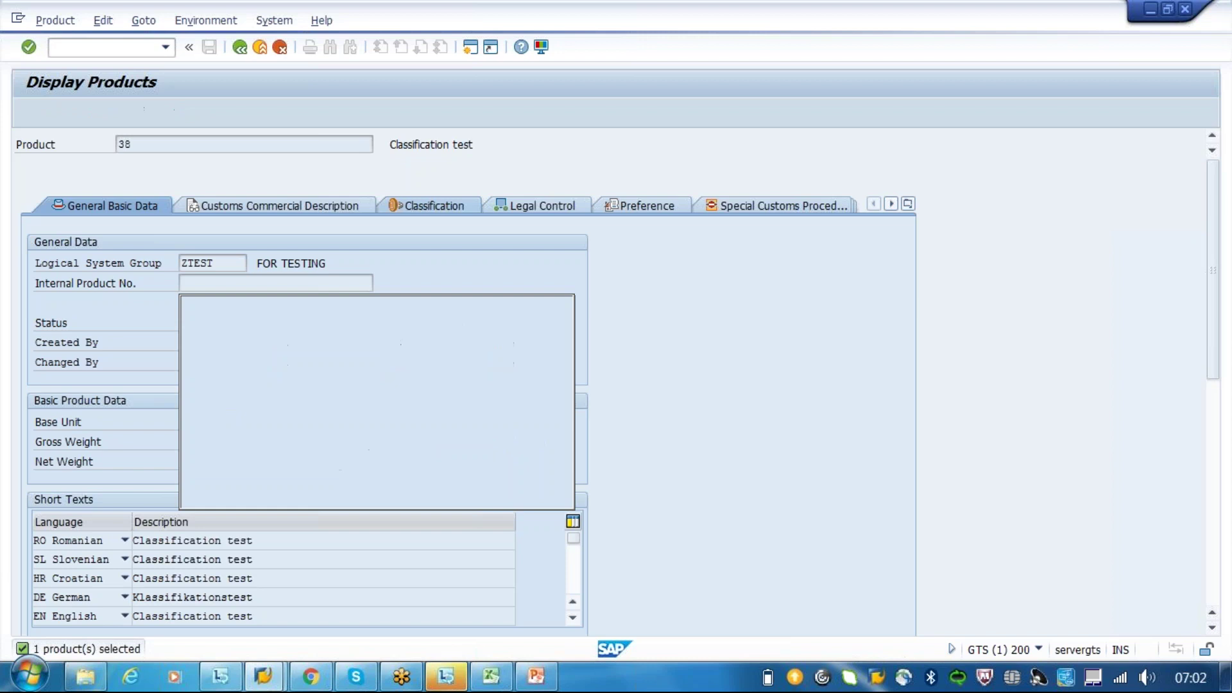
Leave the product display and open the SAP Customizing Implementation Guide through transaction /nspro
{"action": "left_click", "coordinate": [242, 55]}
{"action": "left_click", "coordinate": [242, 55]}
{"action": "left_click", "coordinate": [240, 48]}
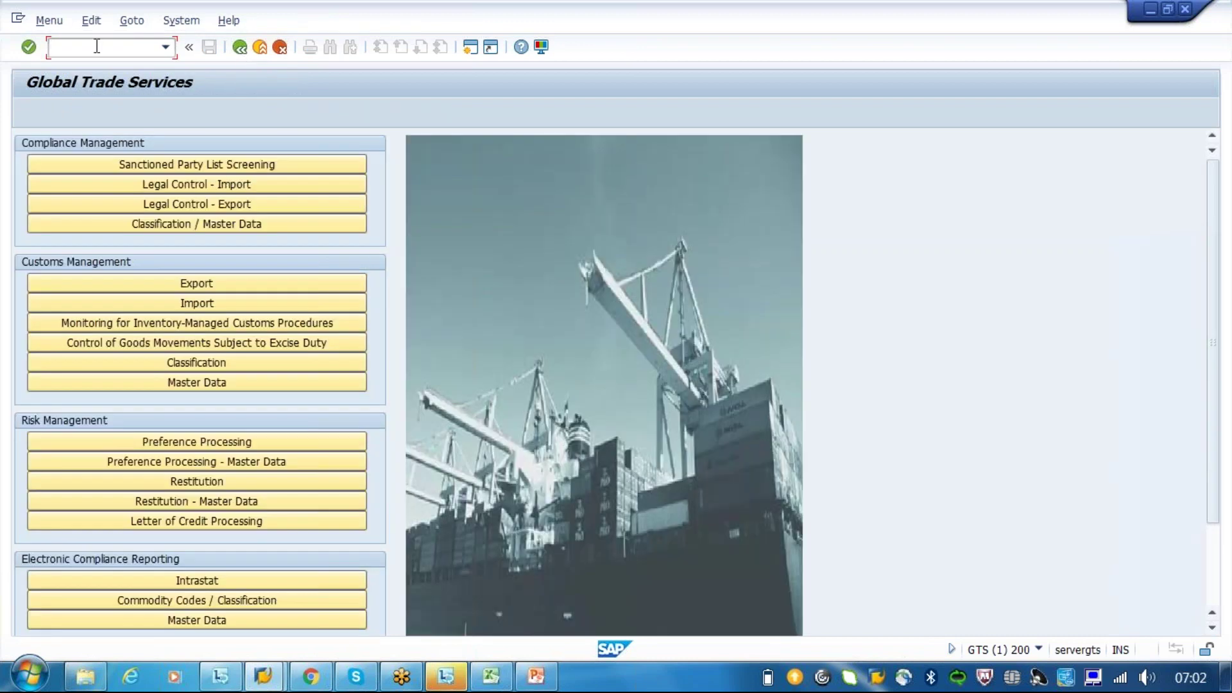
{"action": "left_click", "coordinate": [165, 46]}
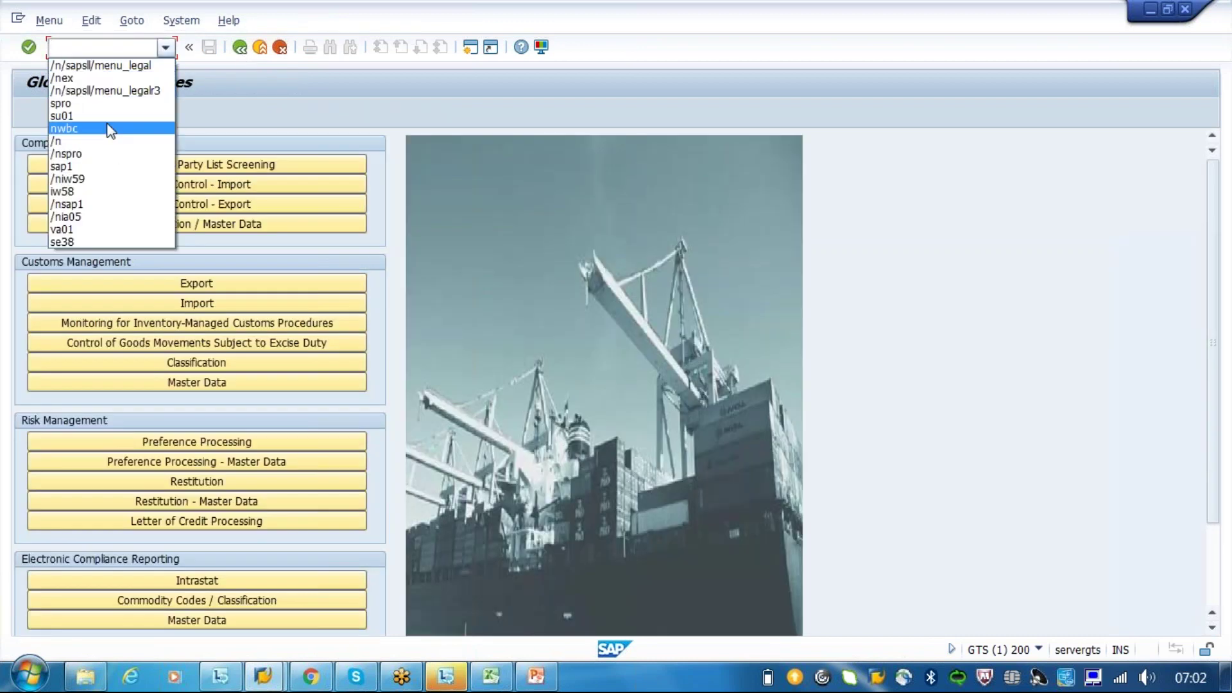
{"action": "left_click", "coordinate": [79, 153]}
{"action": "key", "text": "Return"}
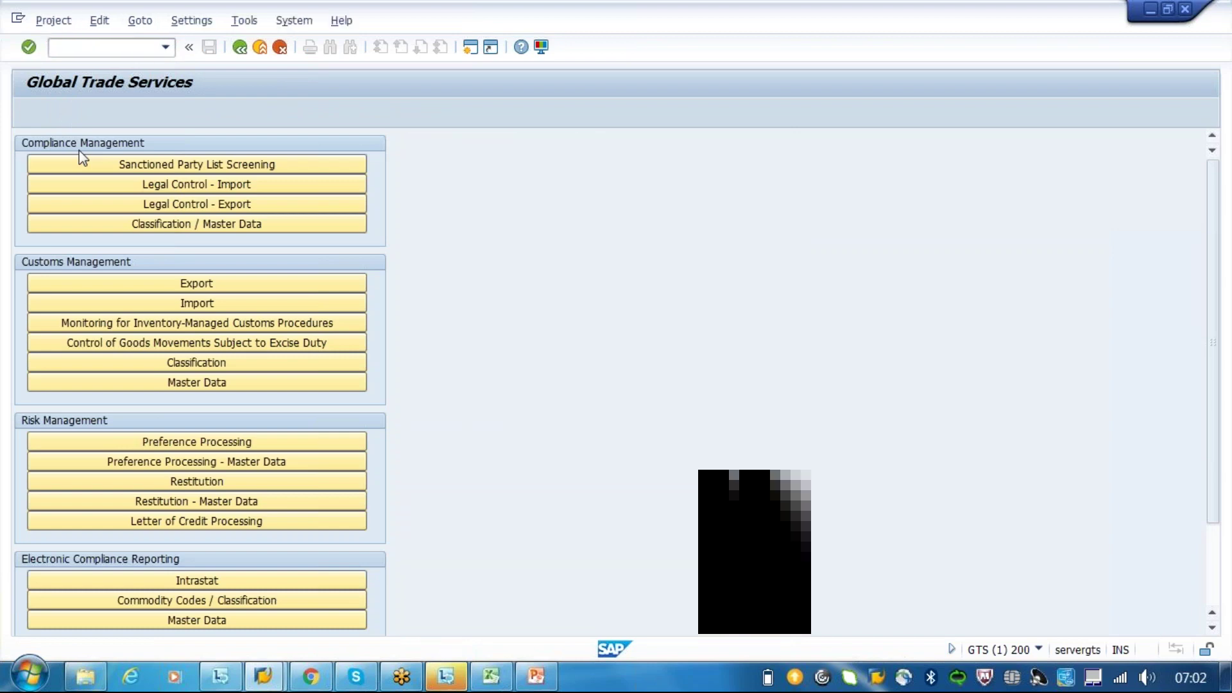
{"action": "left_click", "coordinate": [69, 114]}
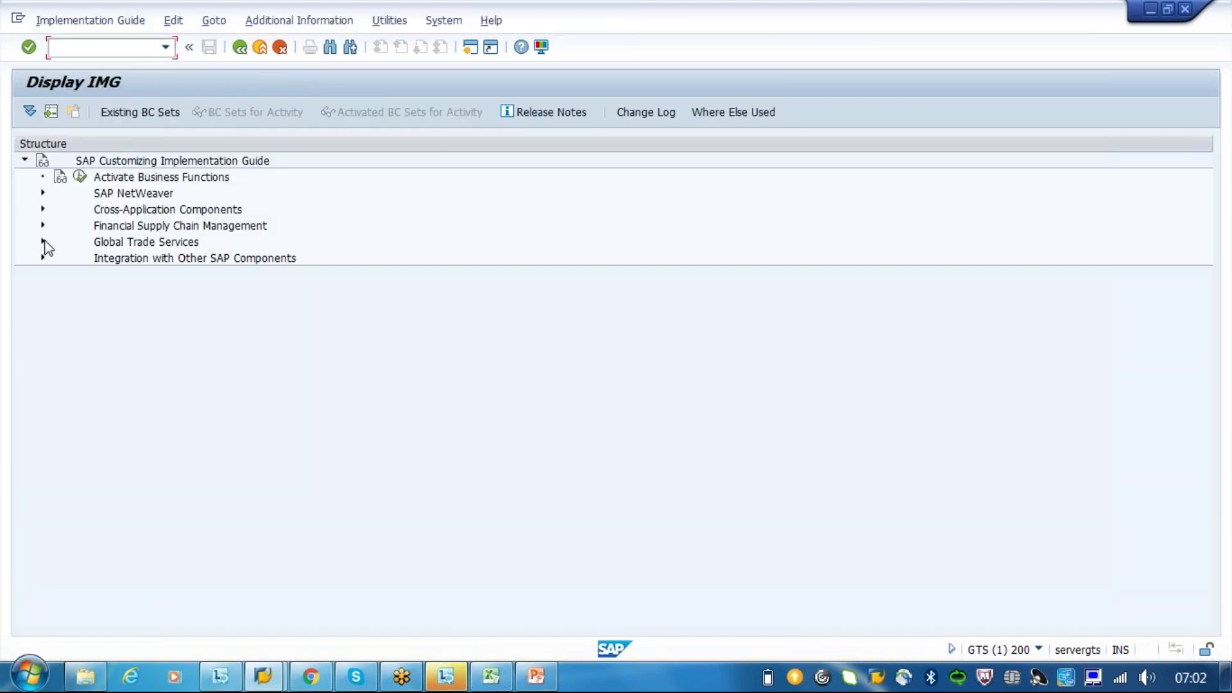
Open the Define Numbering Scheme of Export Lists activity under Numbering Schemes in the Global Trade Services general settings
{"action": "left_click", "coordinate": [43, 242]}
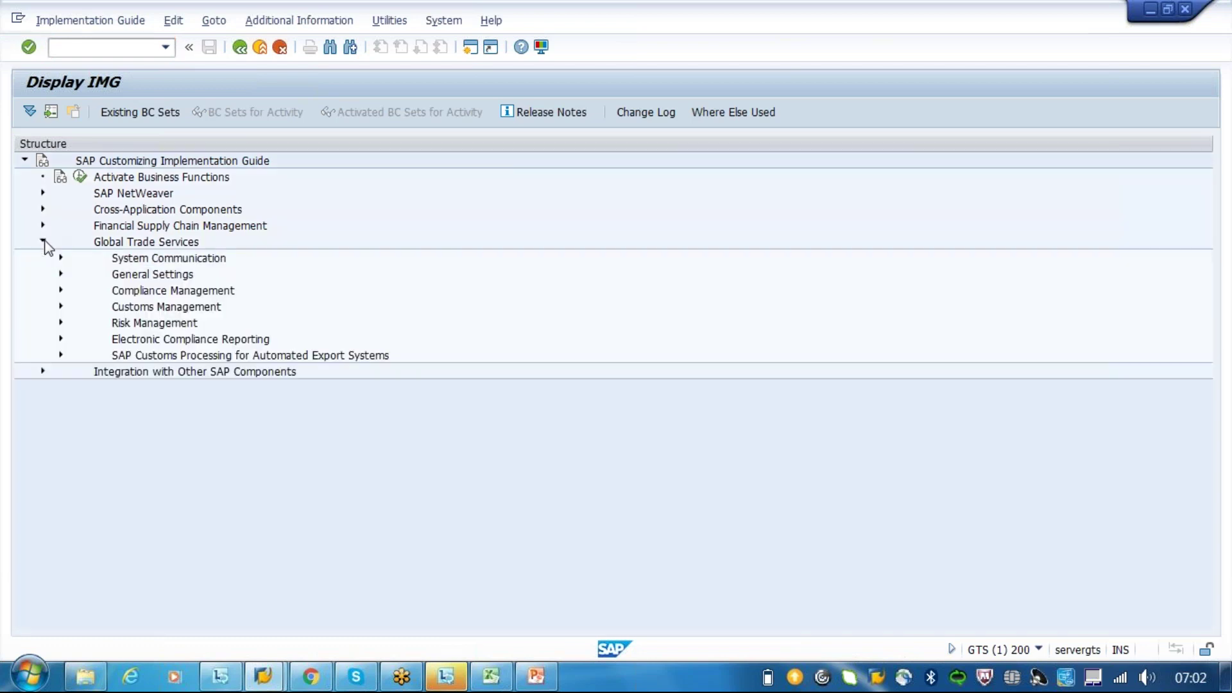
{"action": "left_click", "coordinate": [60, 290]}
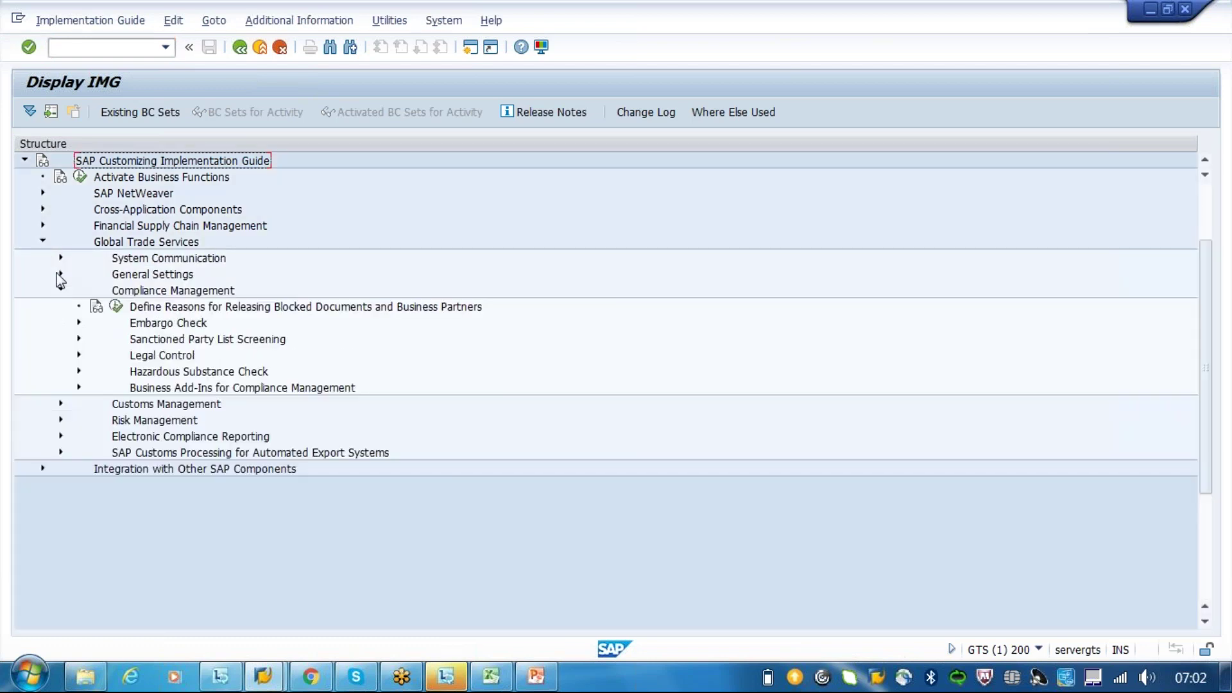
{"action": "left_click", "coordinate": [60, 275]}
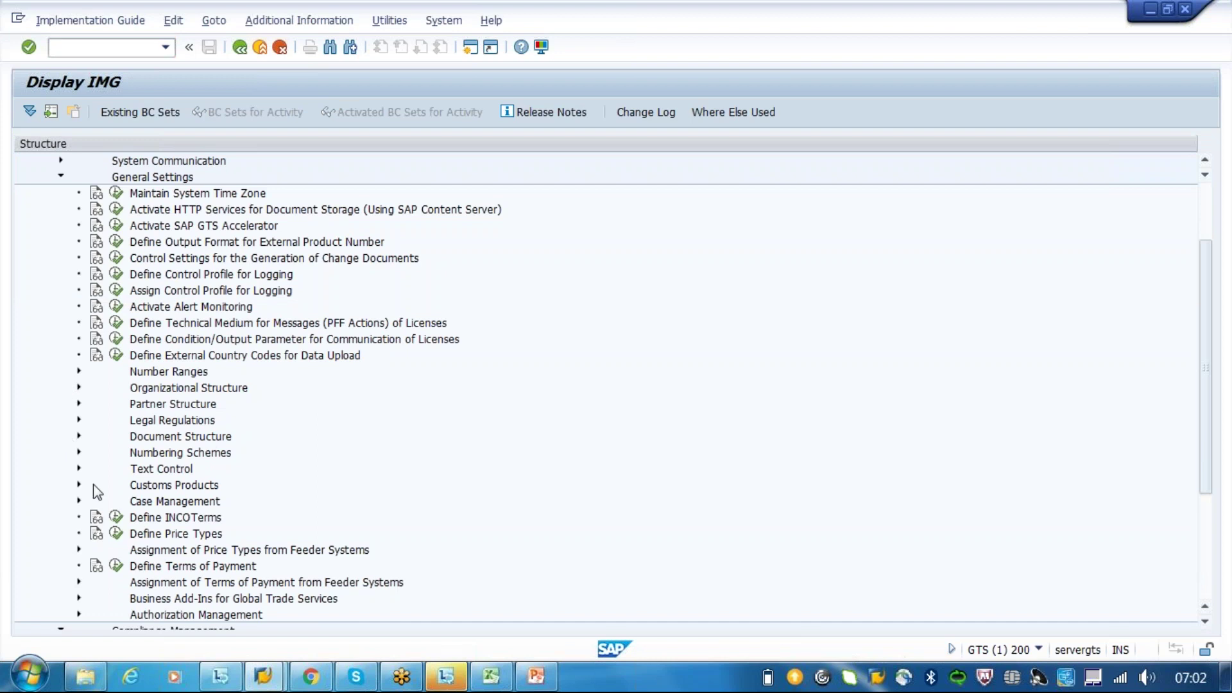
{"action": "left_click", "coordinate": [79, 452]}
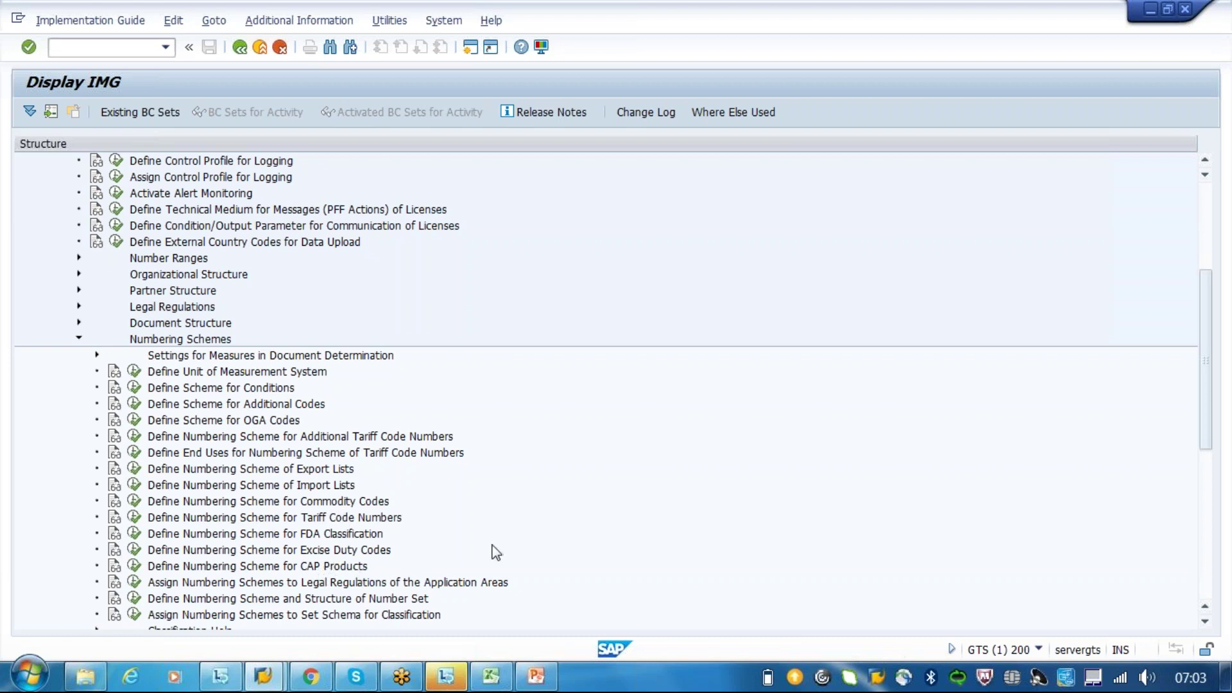
{"action": "left_click", "coordinate": [135, 470]}
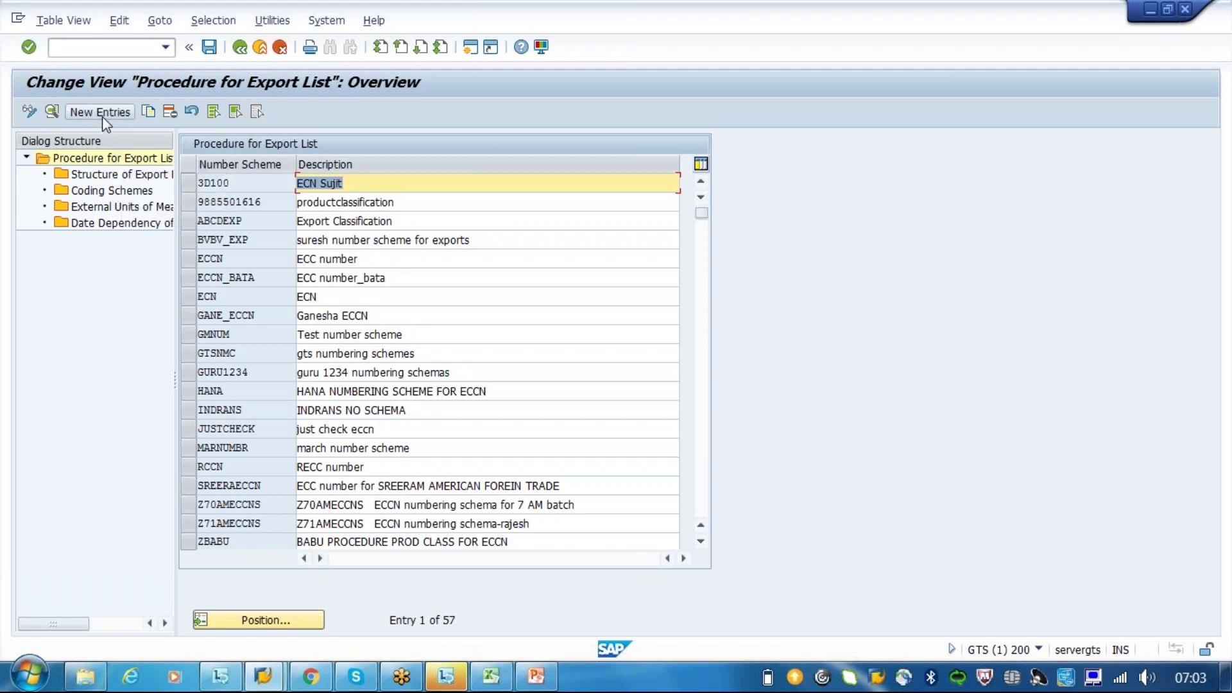
Copy export list number scheme 3D100 as 4A109 with the description "ECCN Number"
{"action": "left_click", "coordinate": [191, 182]}
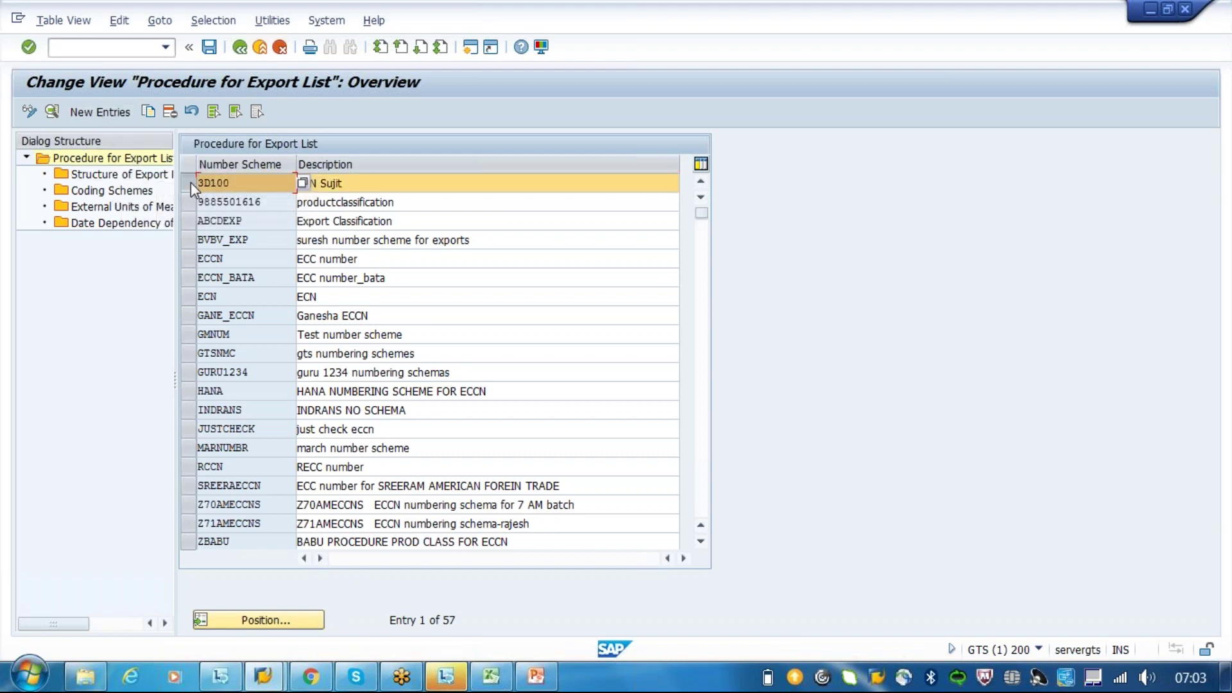
{"action": "left_click", "coordinate": [148, 113]}
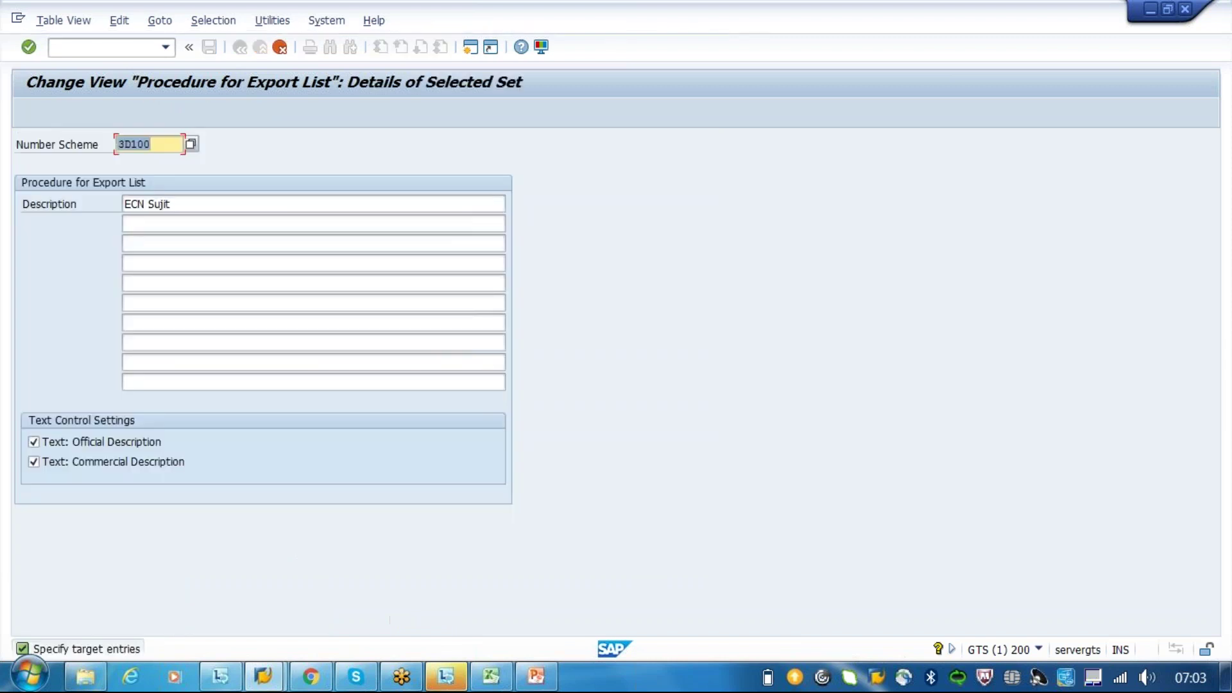
{"action": "type", "text": "s"}
{"action": "key", "text": "BackSpace"}
{"action": "type", "text": "4a109"}
{"action": "key", "text": "Tab"}
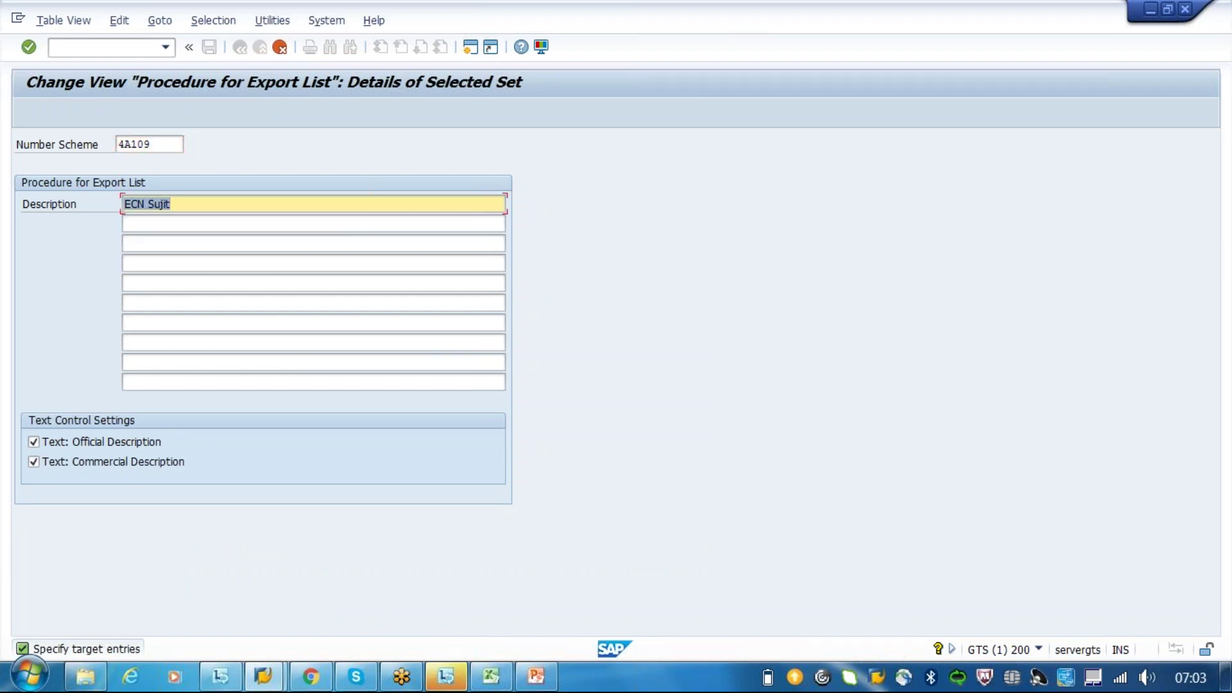
{"action": "type", "text": "ECCN Number"}
{"action": "key", "text": "Return"}
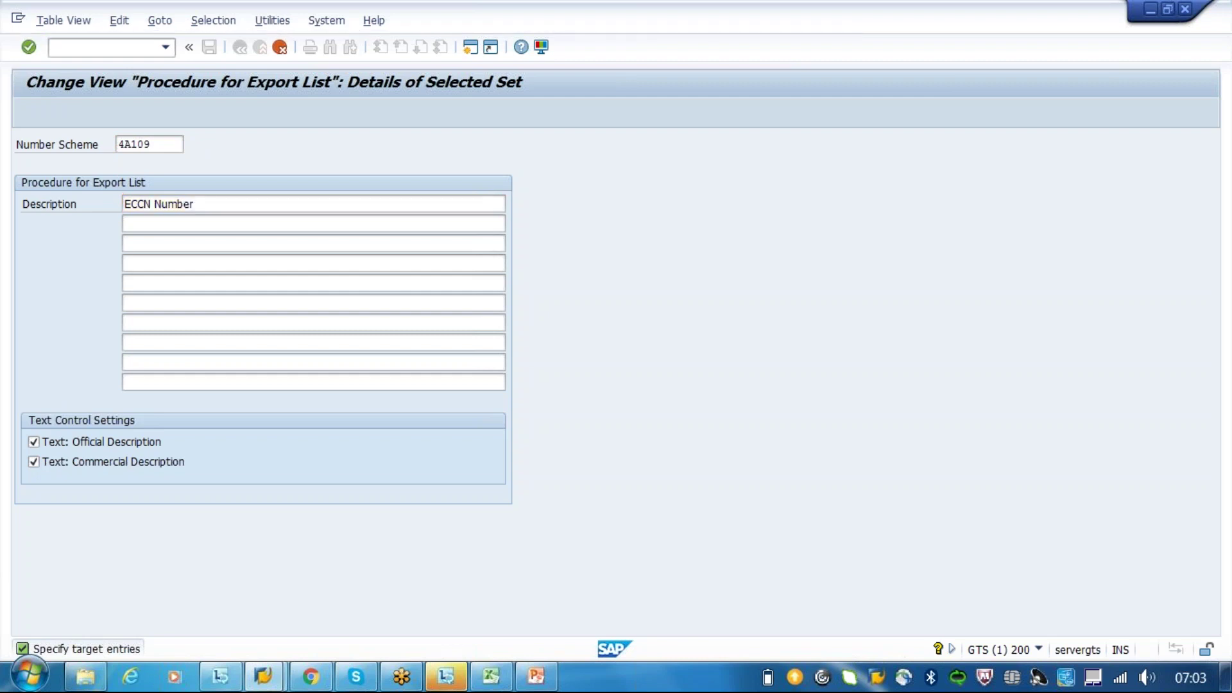
{"action": "left_click", "coordinate": [420, 287]}
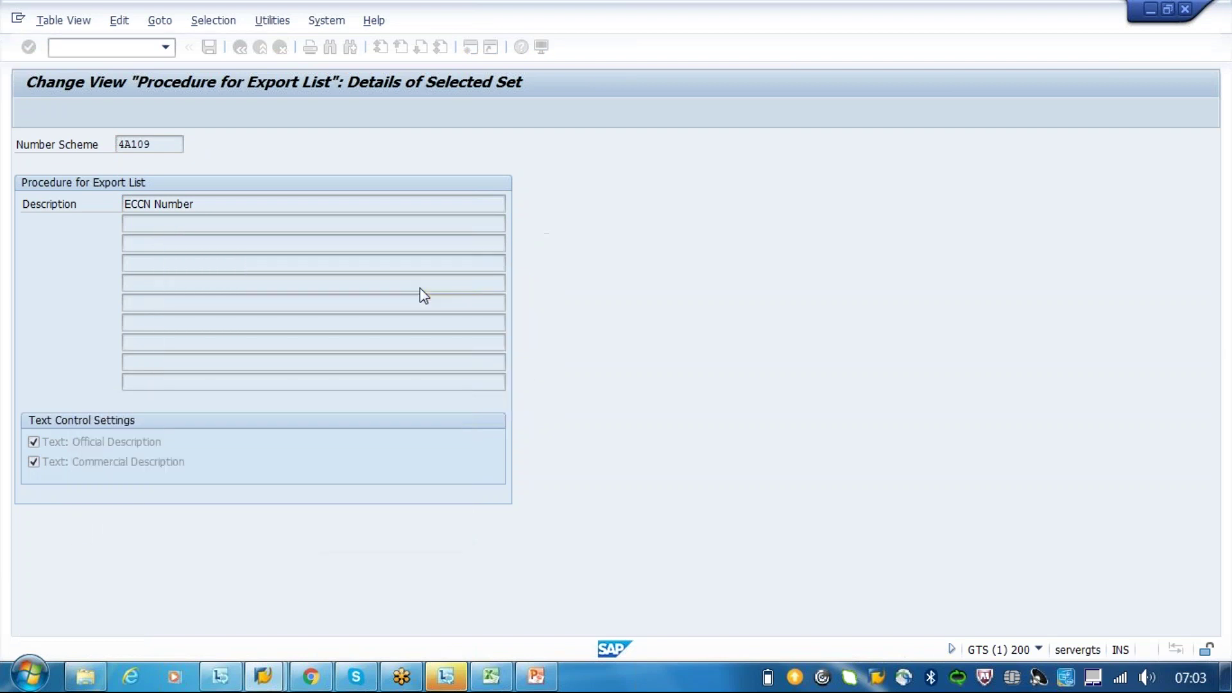
Open the export list structure of number scheme 4A109 and delete its Class and Sub Class levels
{"action": "left_click", "coordinate": [190, 181]}
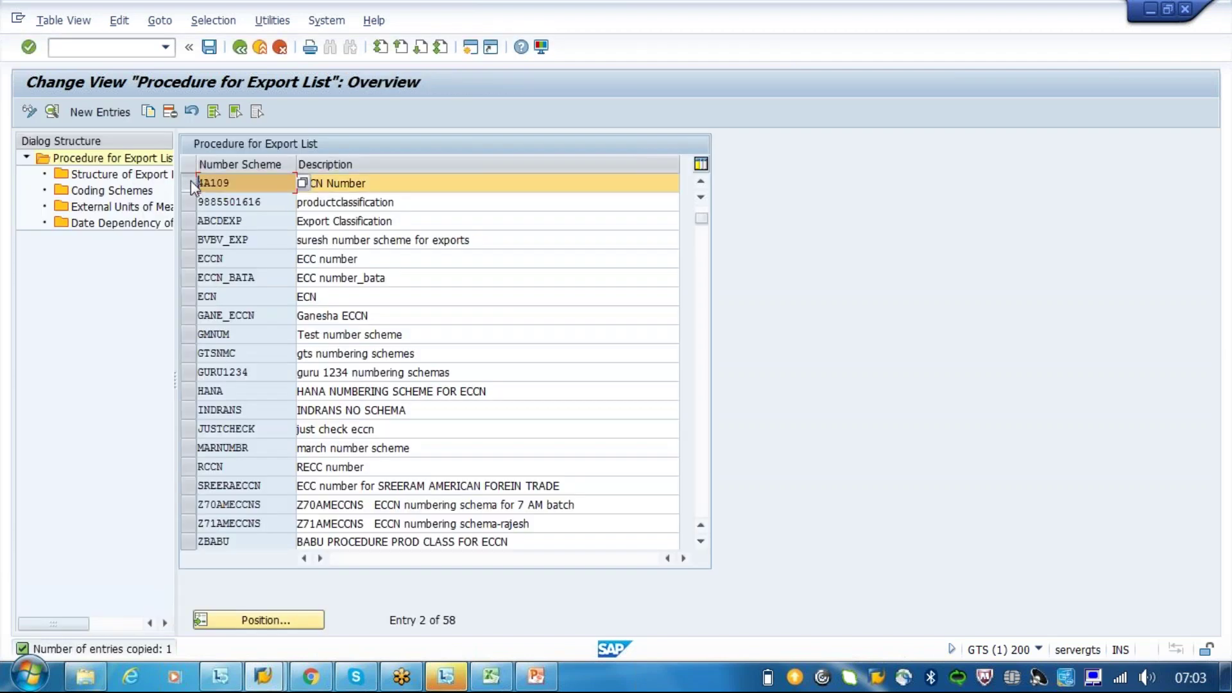
{"action": "left_click", "coordinate": [130, 178]}
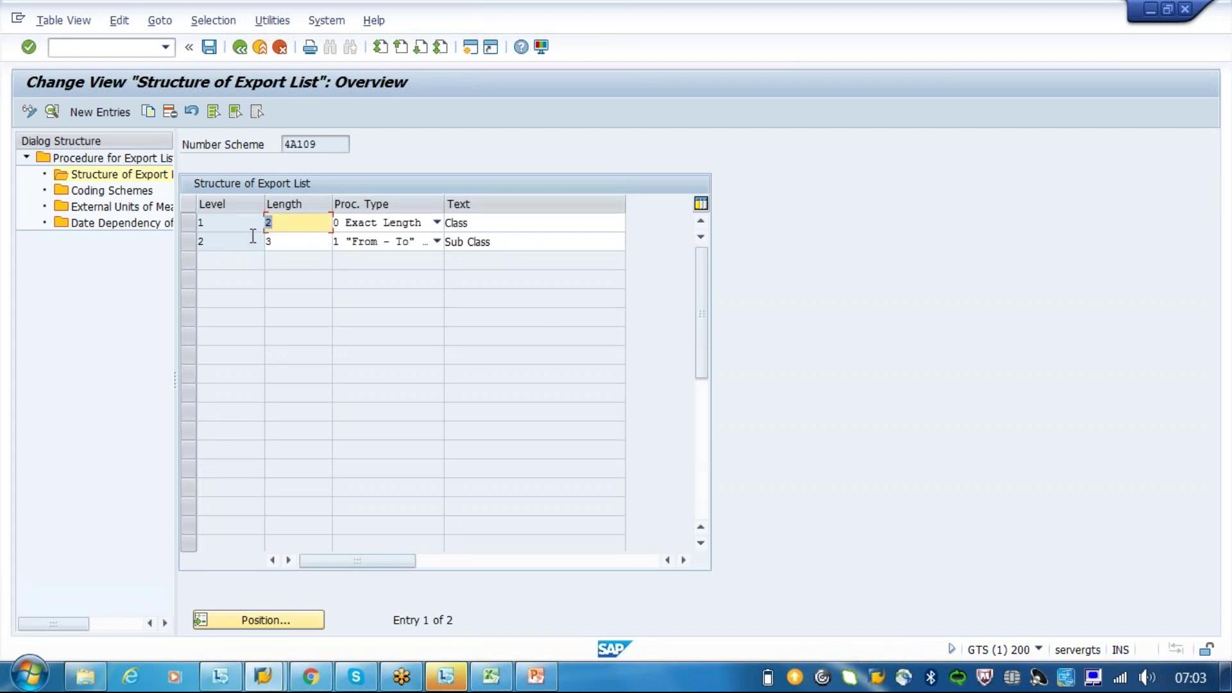
{"action": "left_click", "coordinate": [186, 223]}
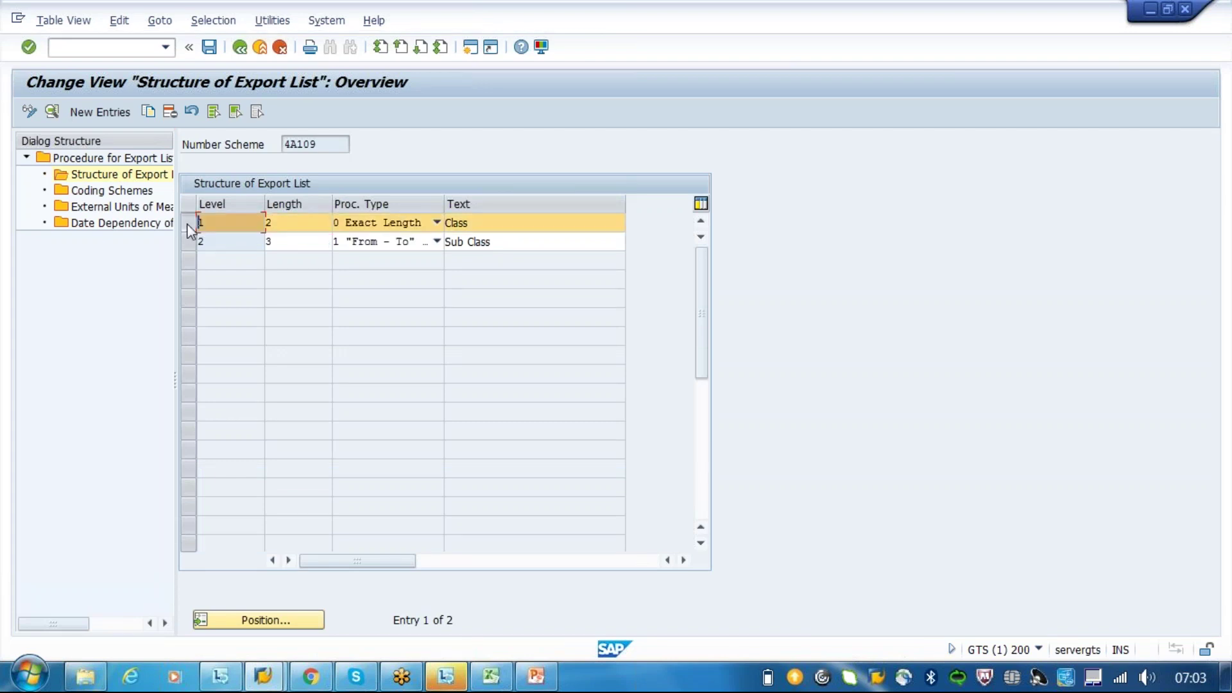
{"action": "left_click", "coordinate": [170, 112]}
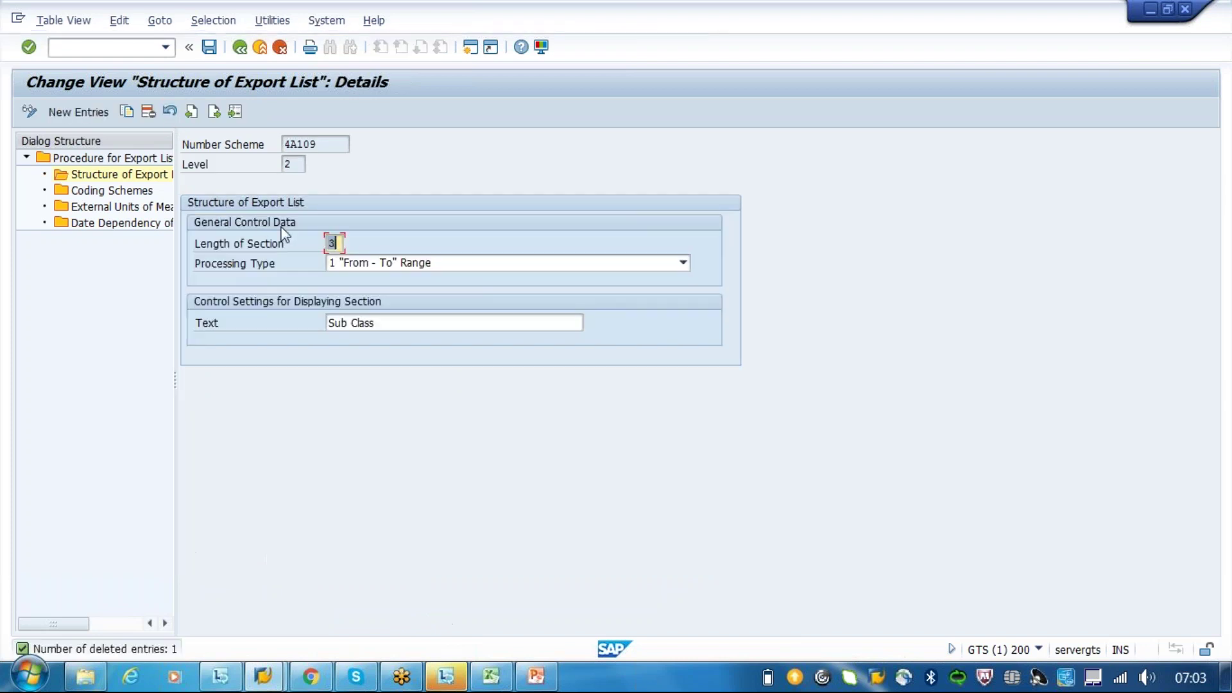
{"action": "key", "text": "Return"}
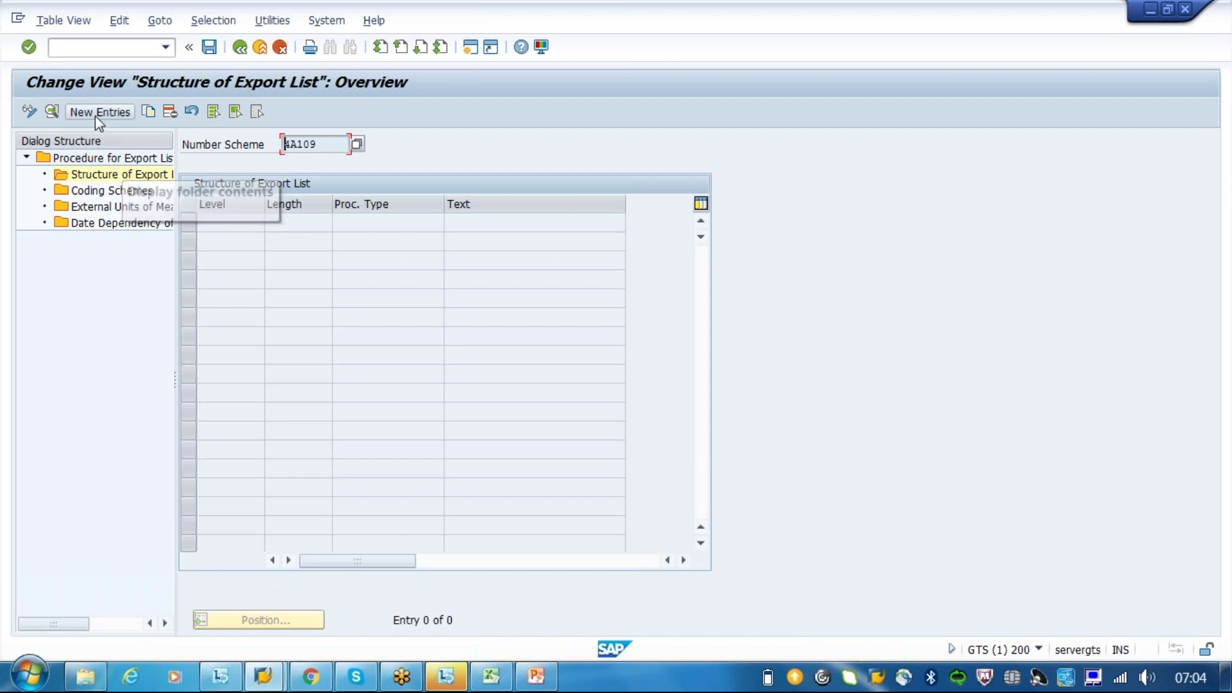
Try to add structure level 1 with section length 1, processing type Exact Length and text "Chapter", and discard the entry
{"action": "left_click", "coordinate": [95, 116]}
{"action": "type", "text": "1"}
{"action": "left_click", "coordinate": [334, 242]}
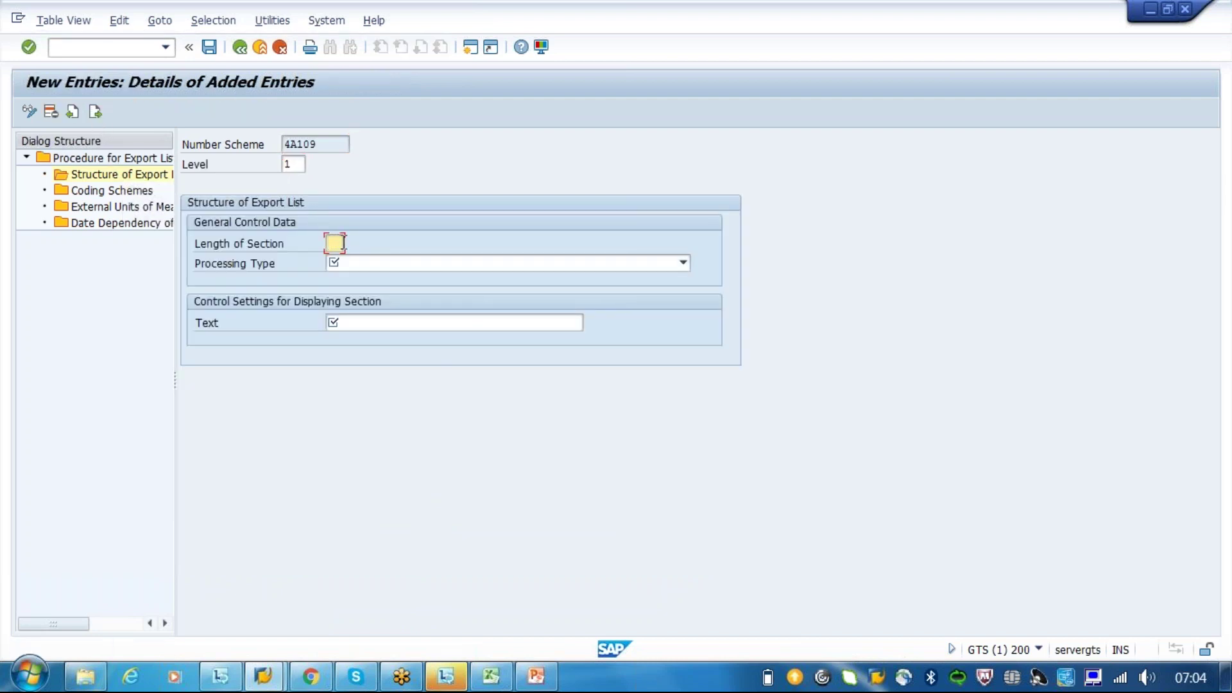
{"action": "type", "text": "1"}
{"action": "left_click", "coordinate": [346, 264]}
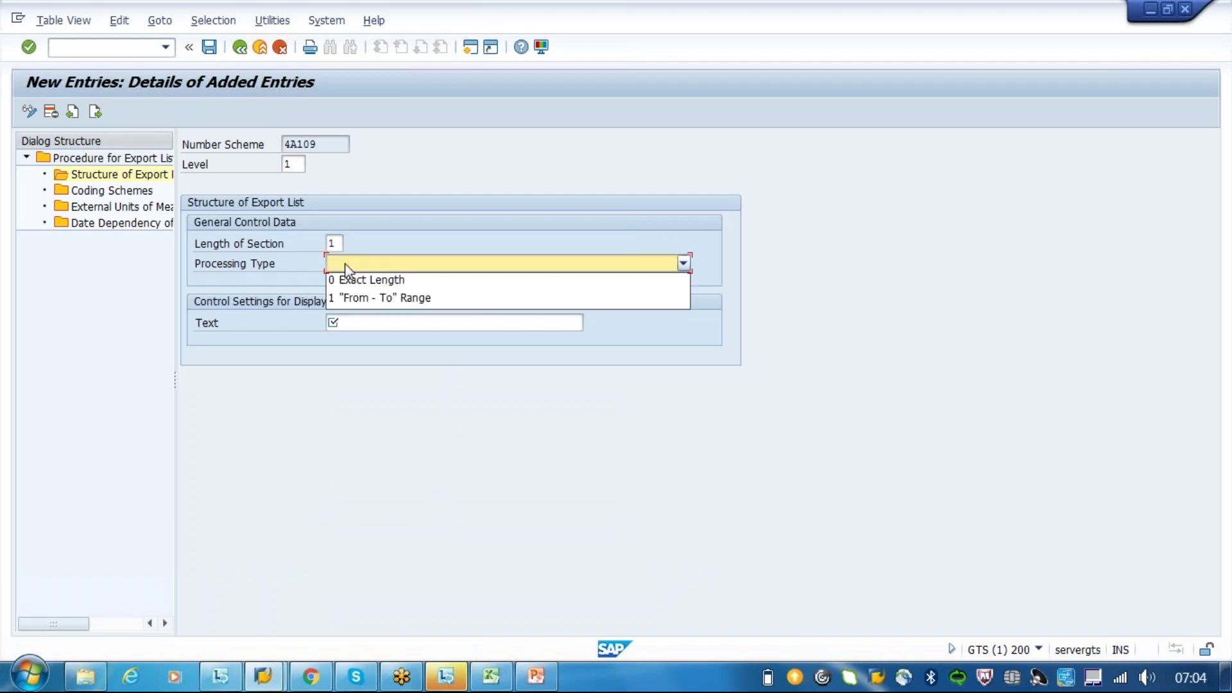
{"action": "left_click", "coordinate": [353, 280]}
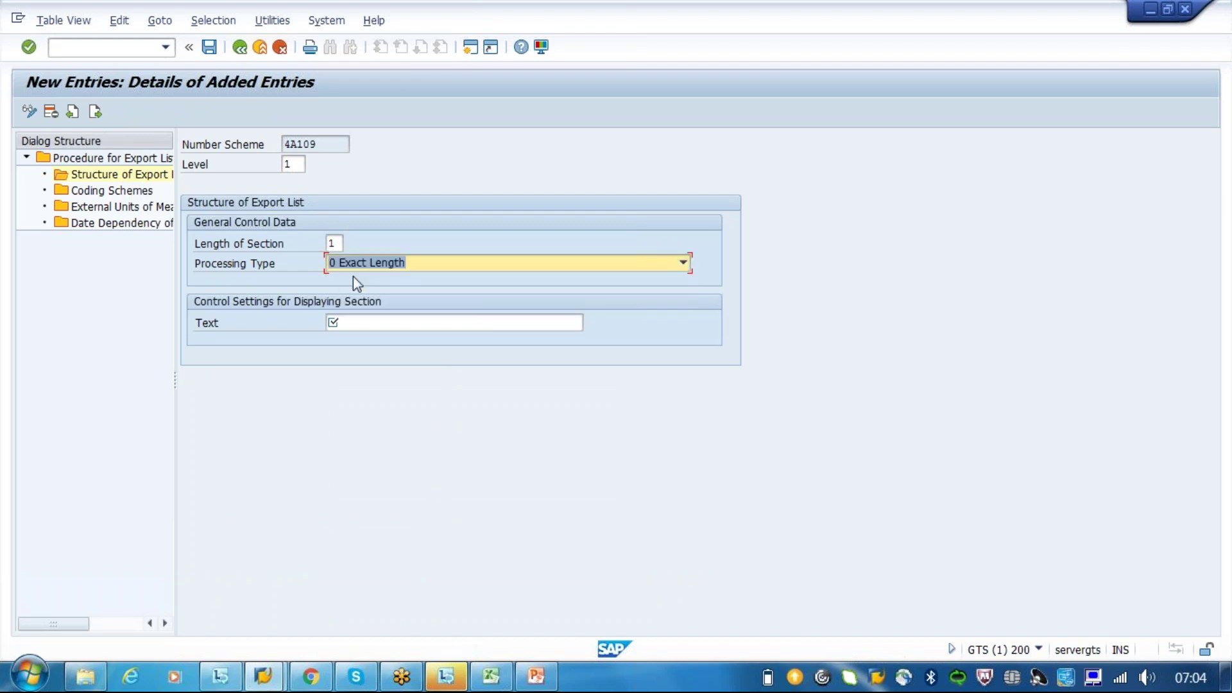
{"action": "left_click", "coordinate": [364, 321]}
{"action": "type", "text": "Chapter"}
{"action": "key", "text": "Return"}
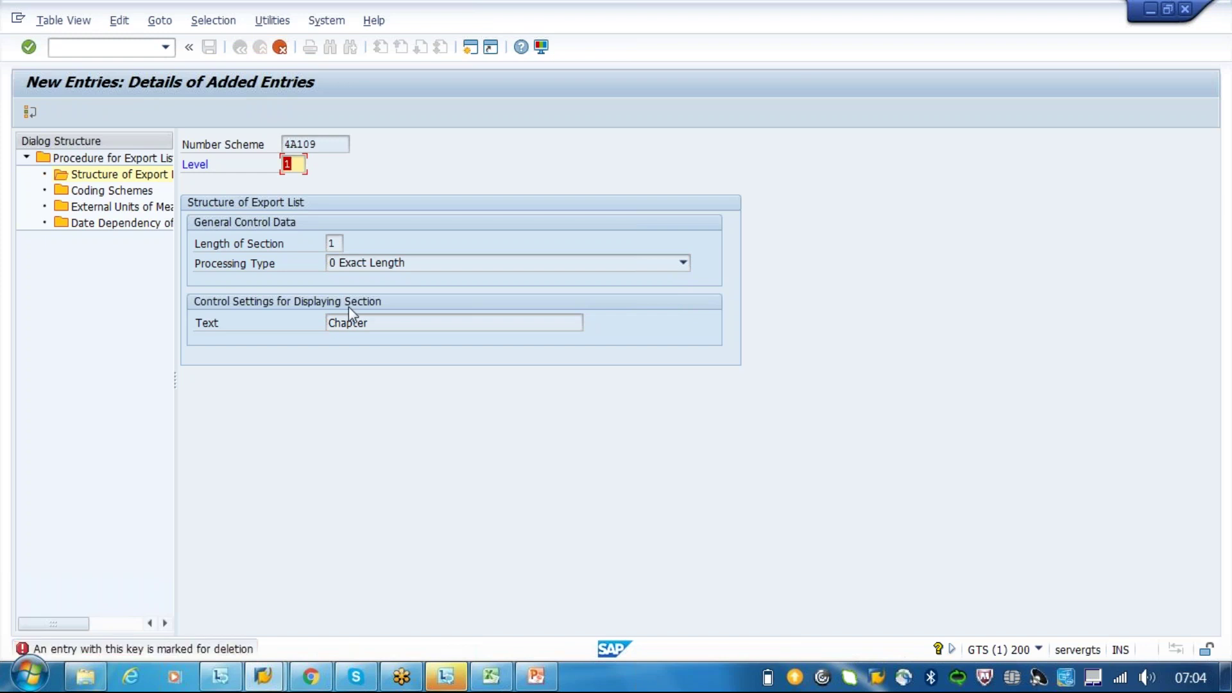
{"action": "left_click", "coordinate": [280, 48]}
{"action": "left_click", "coordinate": [233, 333]}
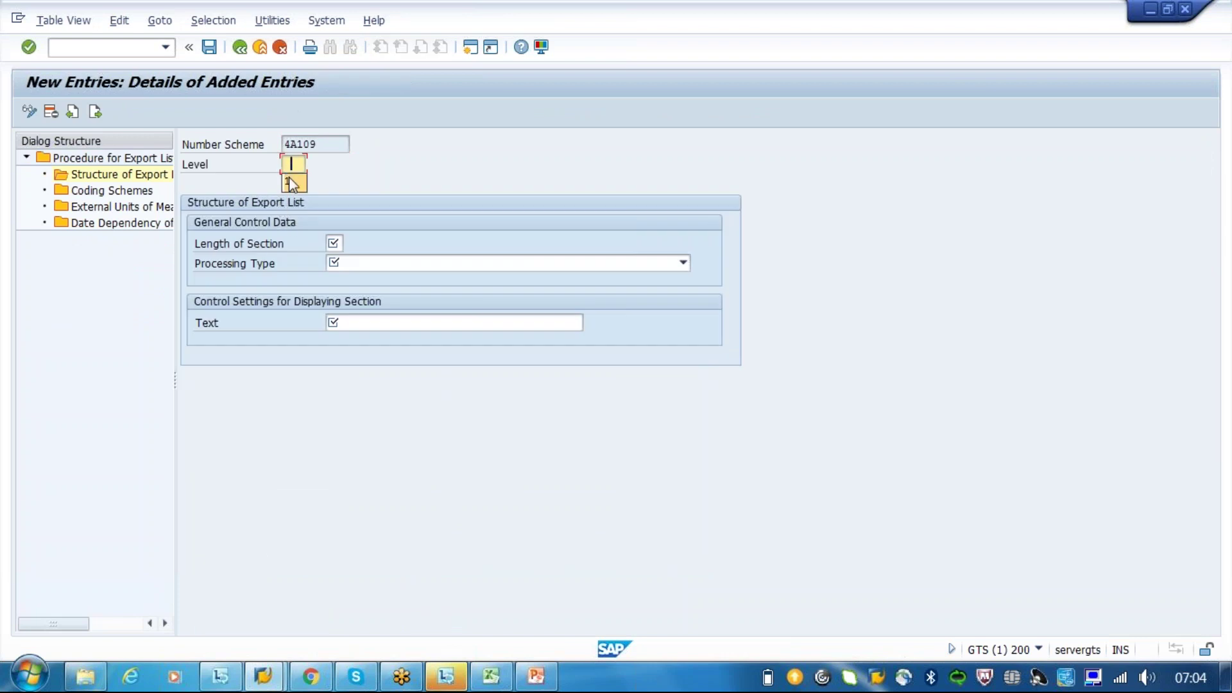
Add structure level 1 to scheme 4A109 with section length 1, processing type Exact Length and text "Chapter"
{"action": "left_click", "coordinate": [335, 243]}
{"action": "type", "text": "1"}
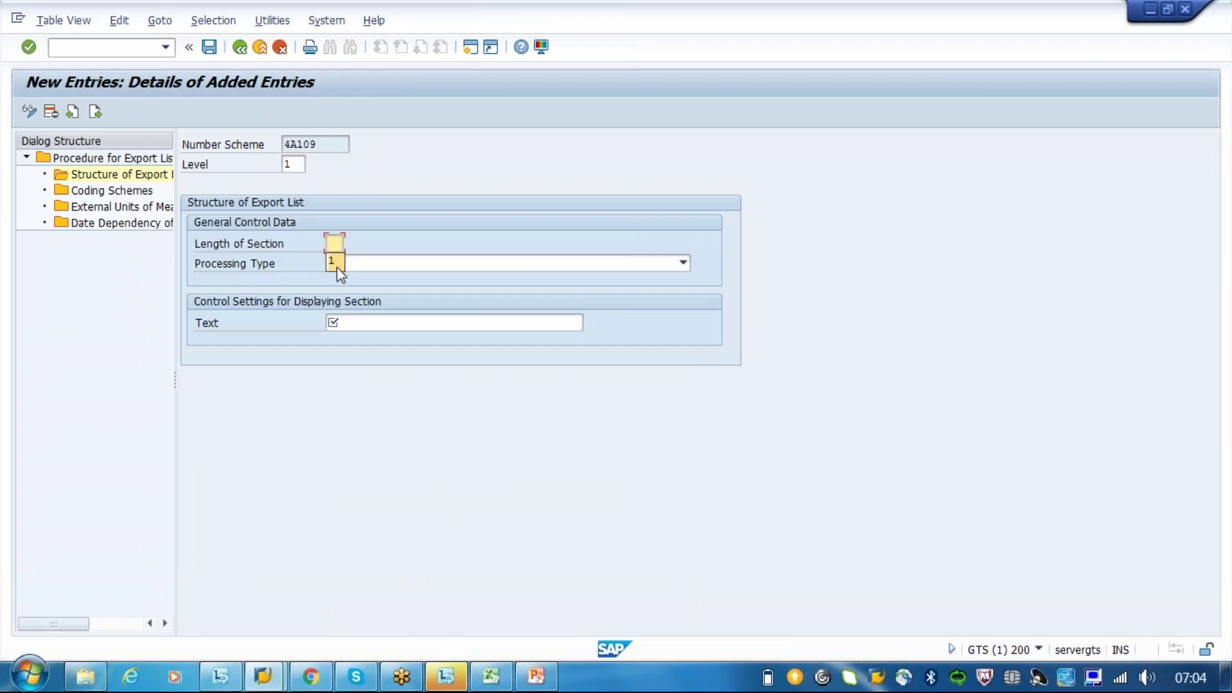
{"action": "left_click", "coordinate": [337, 265]}
{"action": "left_click", "coordinate": [341, 280]}
{"action": "left_click", "coordinate": [343, 324]}
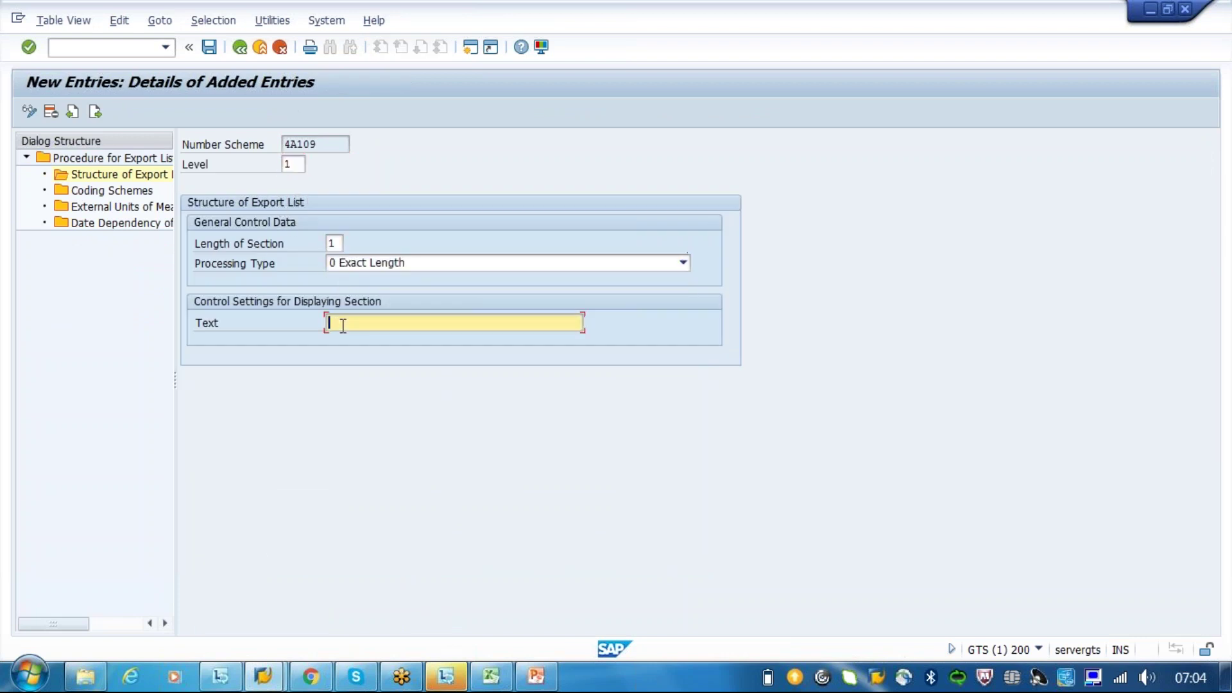
{"action": "left_click", "coordinate": [342, 340]}
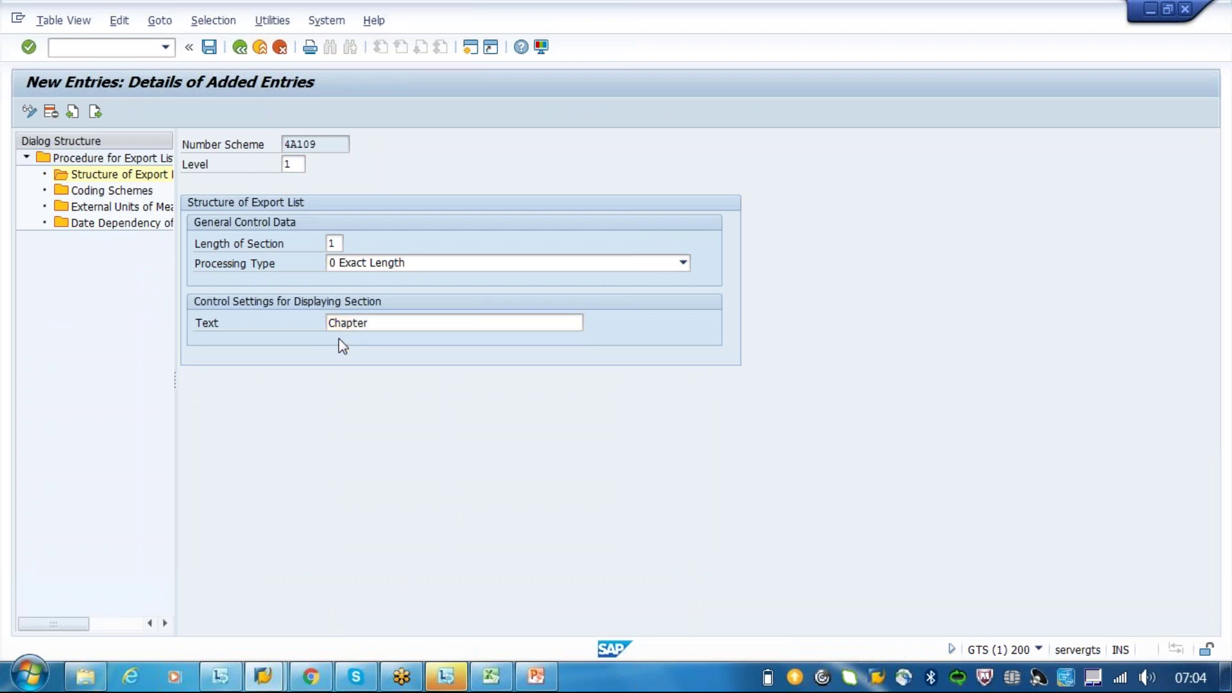
{"action": "key", "text": "Return"}
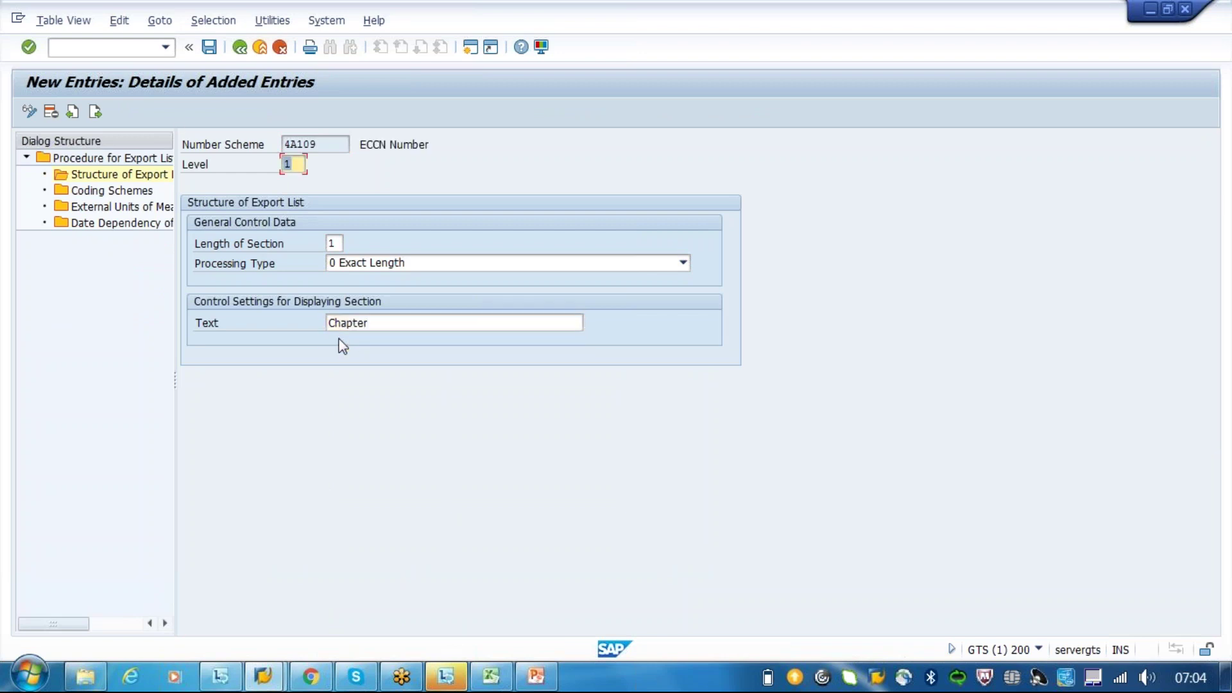
{"action": "left_click", "coordinate": [239, 48]}
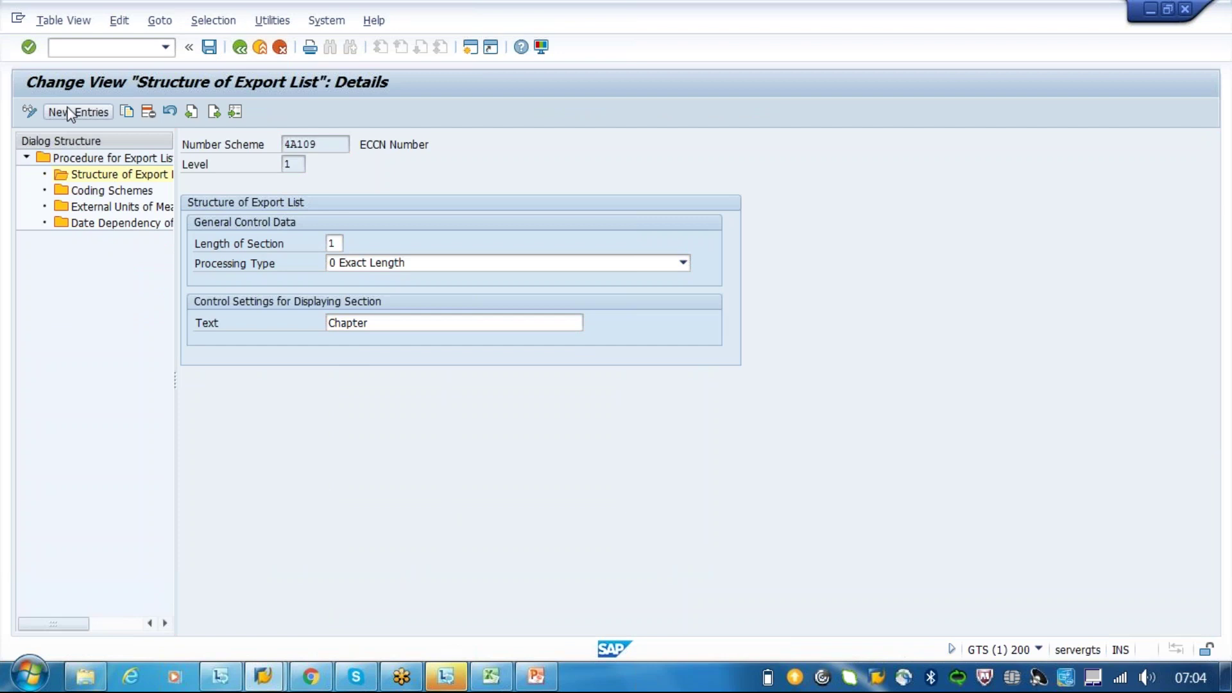
Add structure level 2 to scheme 4A109 with section length 1, processing type Exact Length and text "validity", and save it
{"action": "left_click", "coordinate": [64, 111]}
{"action": "type", "text": "2"}
{"action": "key", "text": "Tab"}
{"action": "key", "text": "Tab"}
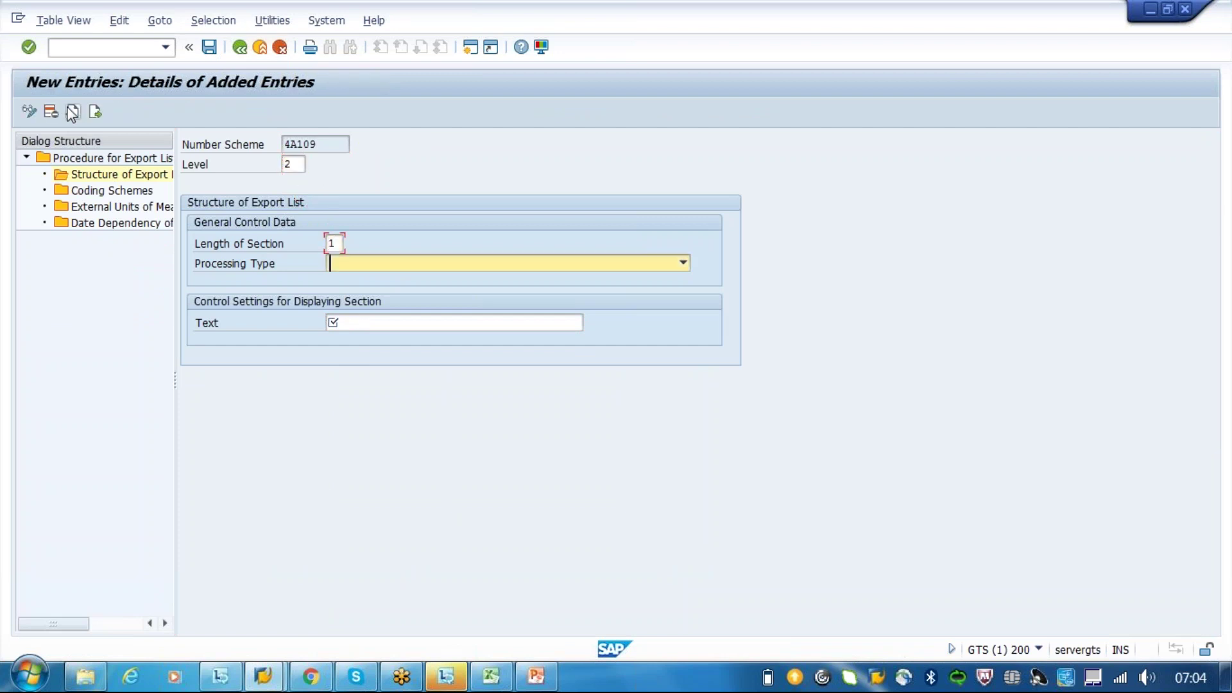
{"action": "left_click", "coordinate": [378, 268]}
{"action": "left_click", "coordinate": [369, 280]}
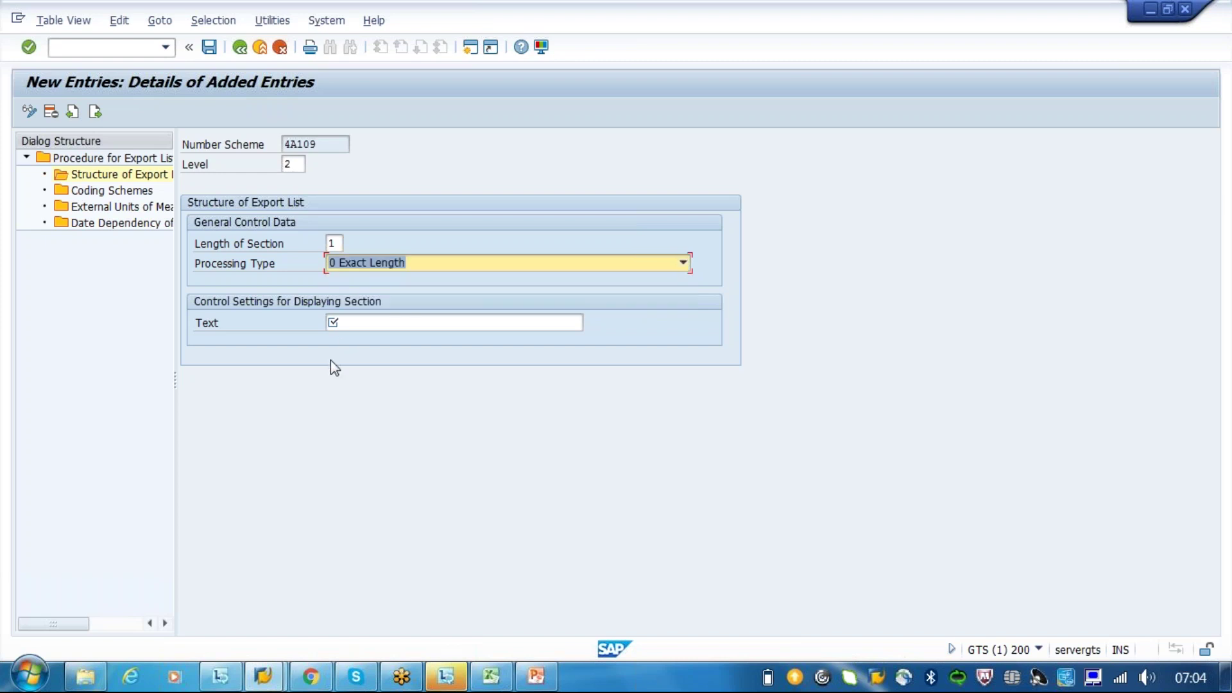
{"action": "left_click", "coordinate": [344, 323]}
{"action": "type", "text": "validity"}
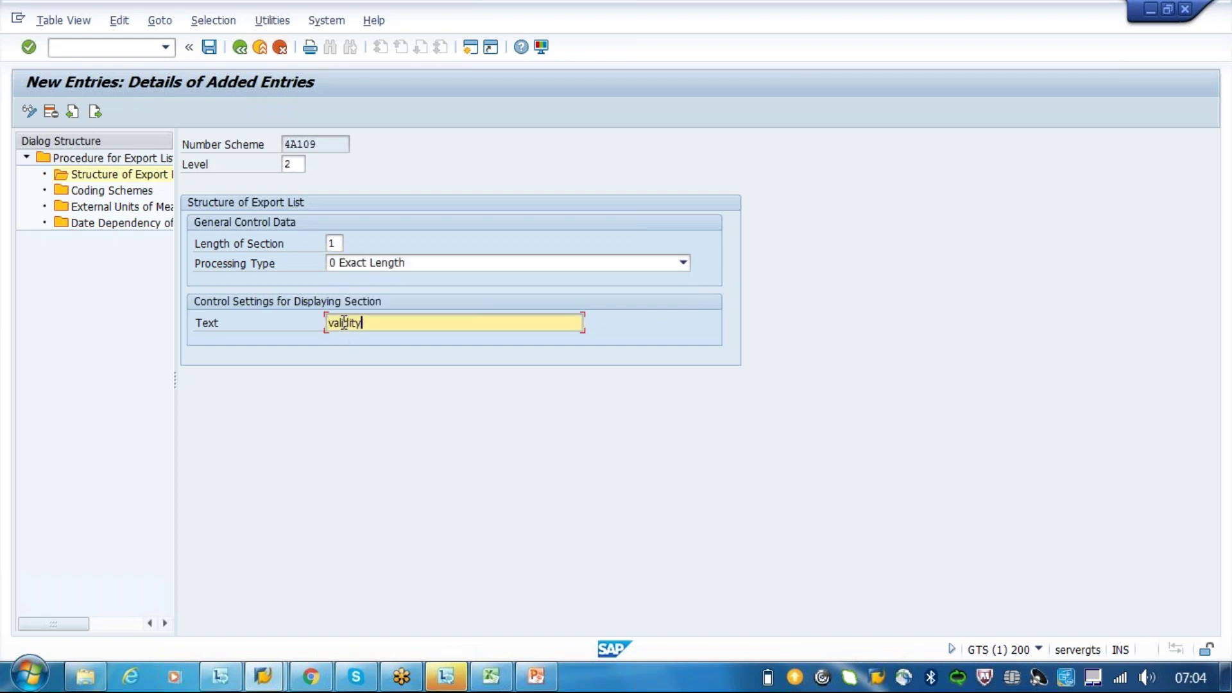
{"action": "key", "text": "Return"}
{"action": "left_click", "coordinate": [204, 51]}
{"action": "left_click", "coordinate": [236, 52]}
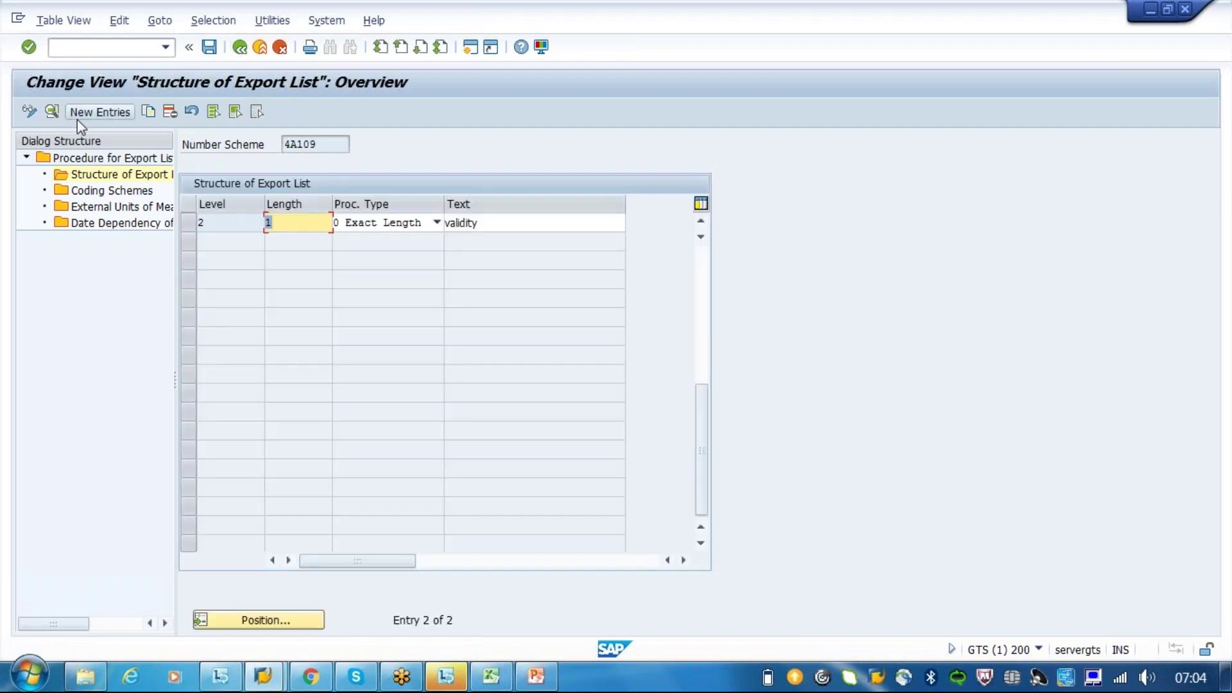
Add structure level 3 to scheme 4A109 with section length 3, processing type "From - To" Range and text "ECCN", and save it
{"action": "left_click", "coordinate": [77, 117]}
{"action": "type", "text": "3"}
{"action": "key", "text": "Tab"}
{"action": "type", "text": "2"}
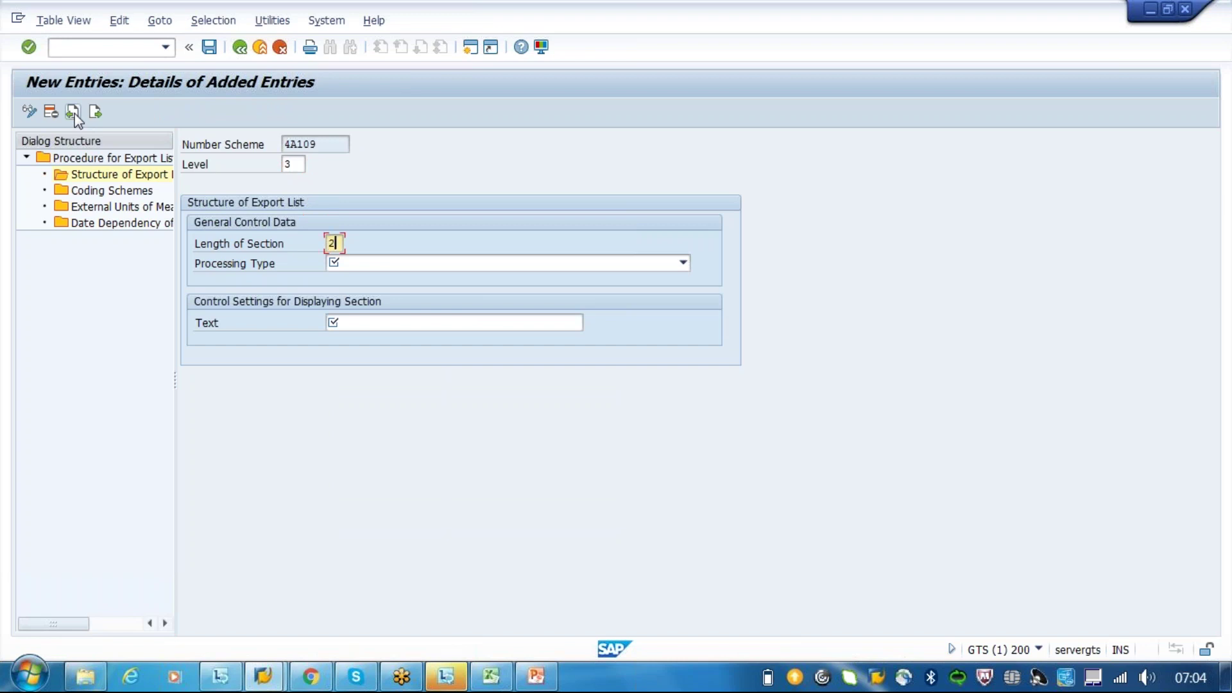
{"action": "key", "text": "BackSpace"}
{"action": "type", "text": "3"}
{"action": "left_click", "coordinate": [334, 263]}
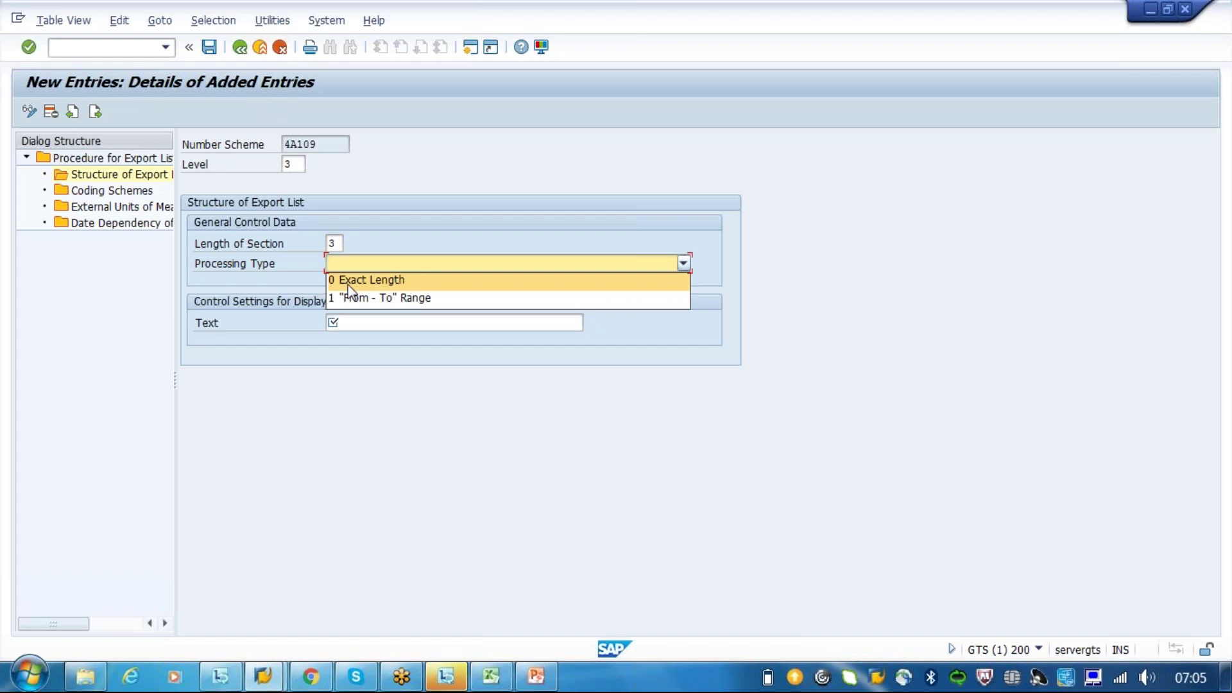
{"action": "left_click", "coordinate": [347, 298]}
{"action": "left_click", "coordinate": [347, 330]}
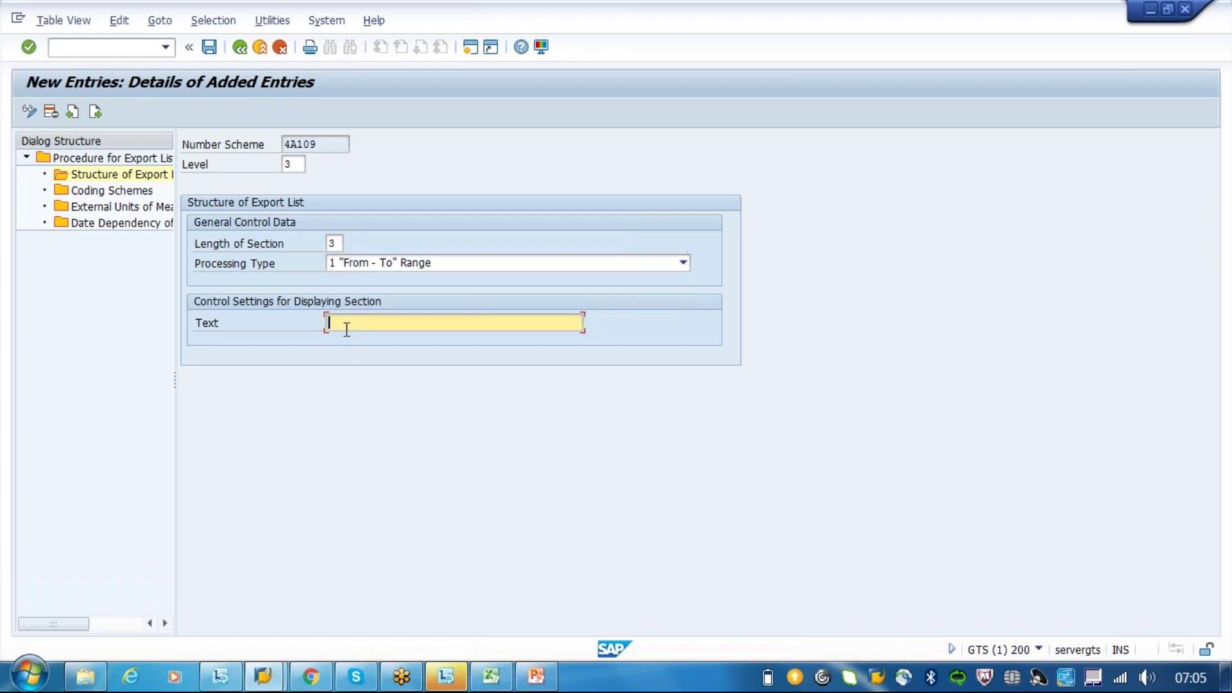
{"action": "left_click", "coordinate": [345, 327]}
{"action": "type", "text": "ECCN"}
{"action": "key", "text": "Return"}
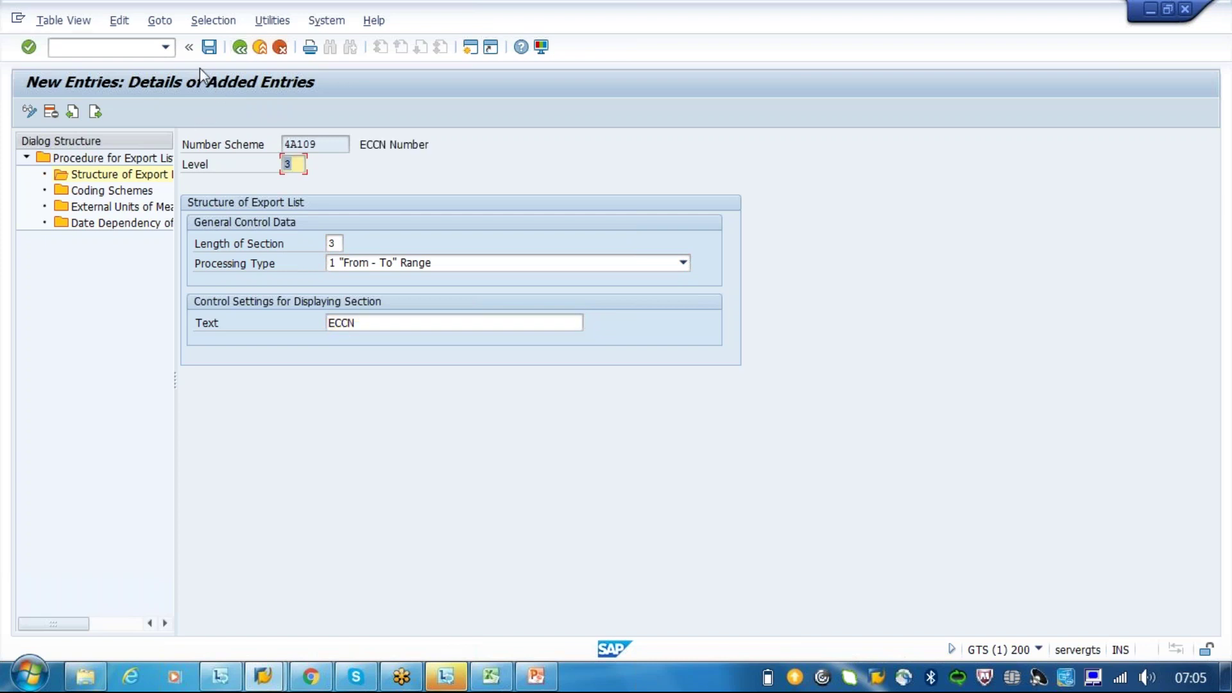
{"action": "left_click", "coordinate": [210, 47]}
{"action": "left_click", "coordinate": [240, 50]}
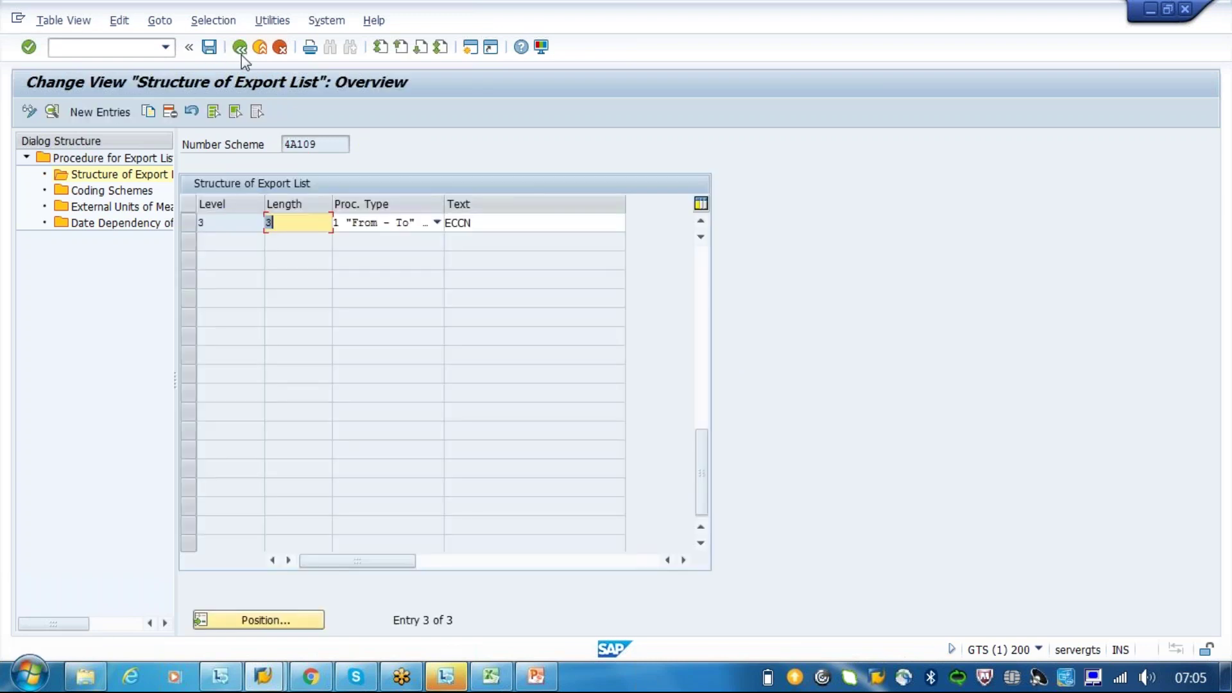
{"action": "left_click_drag", "start_coordinate": [704, 490], "coordinate": [705, 300]}
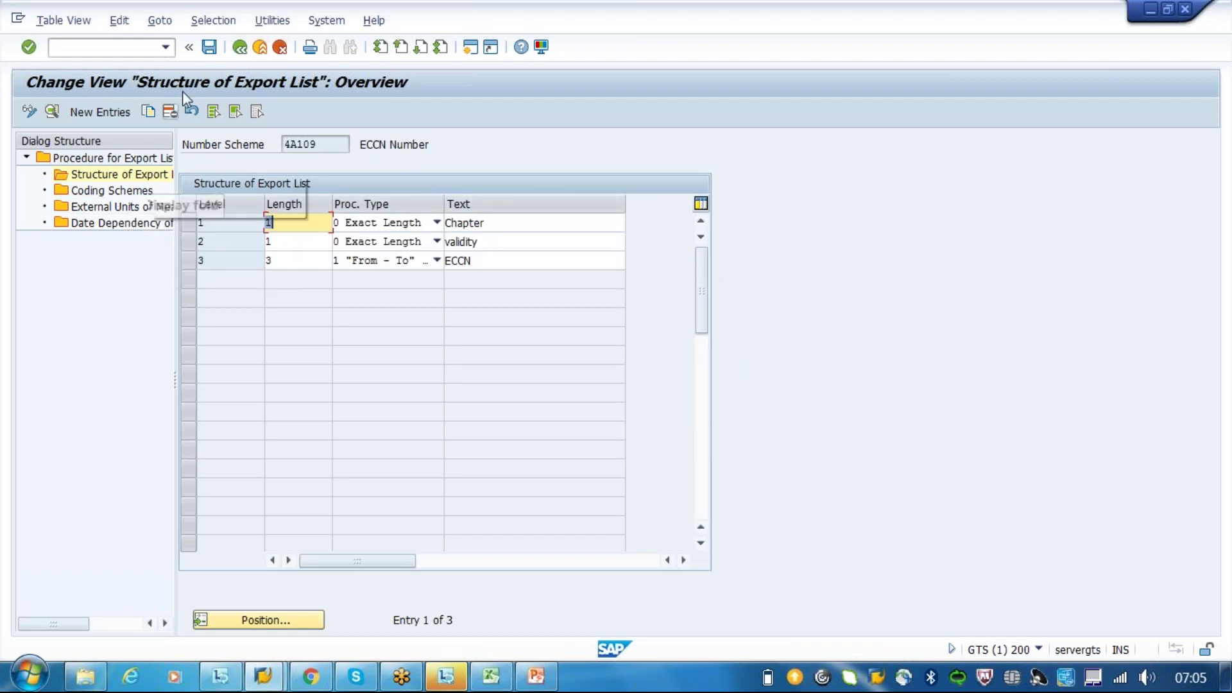
Leave the export list scheme definition and open Assign Scheme for ECCNs under Assign Numbering Schemes to Legal Regulations of the Application Areas
{"action": "double_click", "coordinate": [112, 192]}
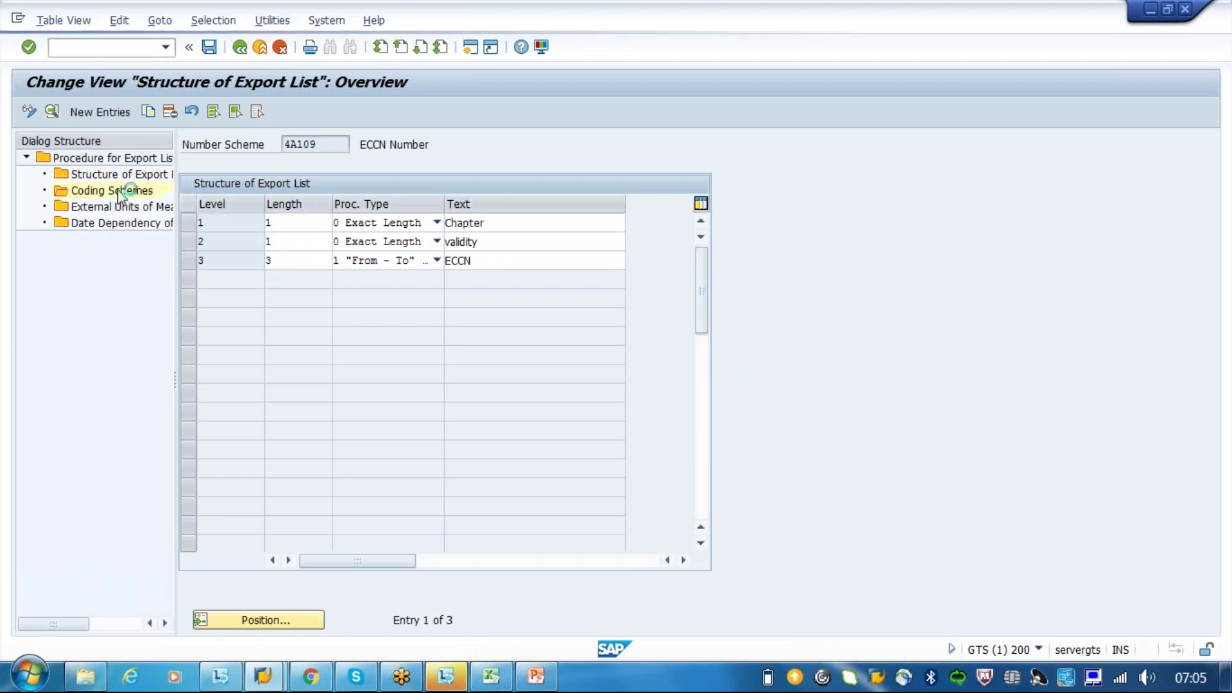
{"action": "left_click", "coordinate": [239, 54]}
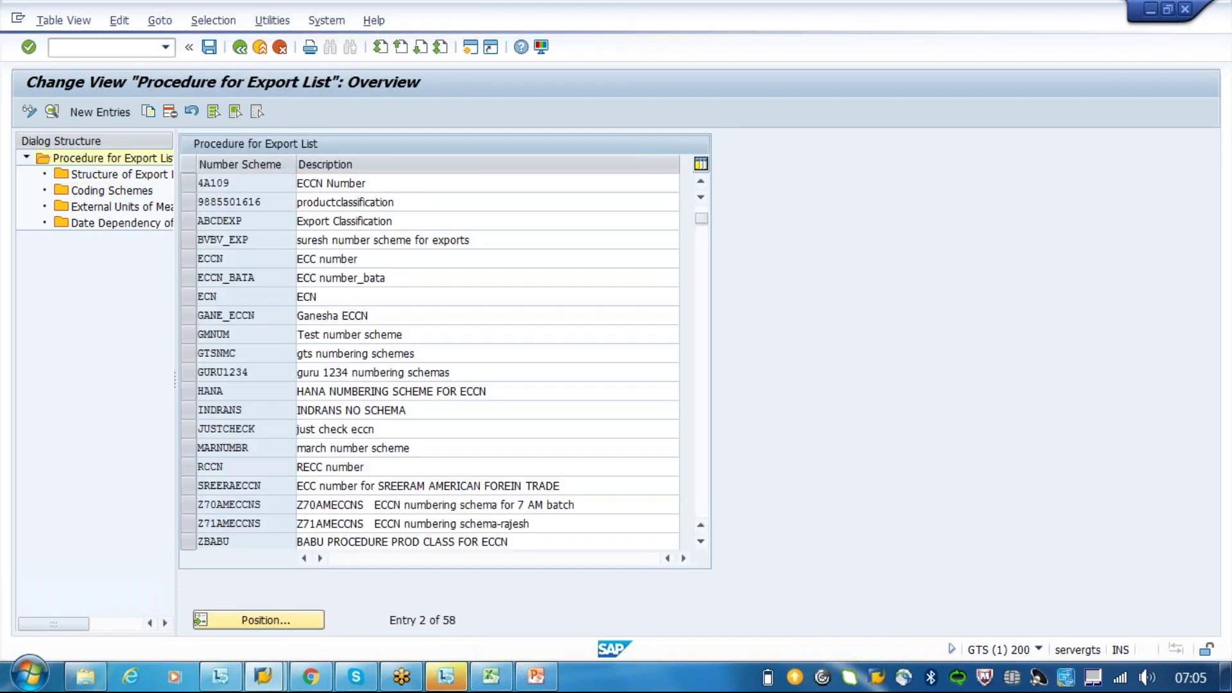
{"action": "key", "text": "F3"}
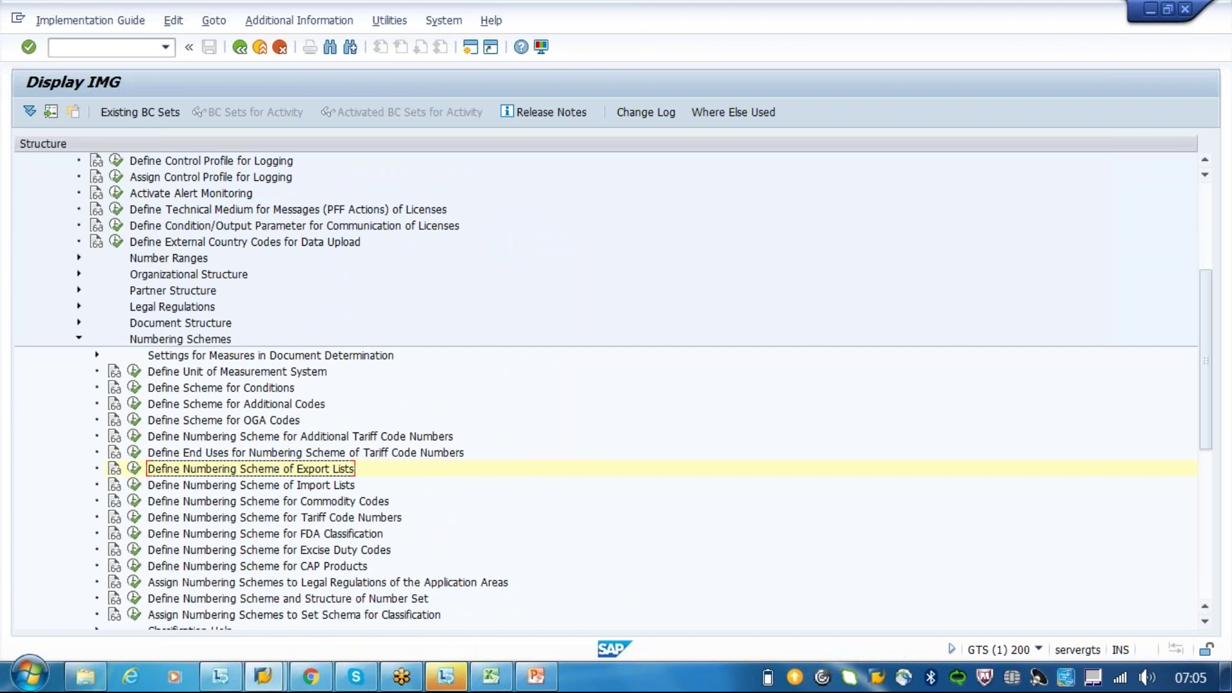
{"action": "left_click", "coordinate": [134, 582]}
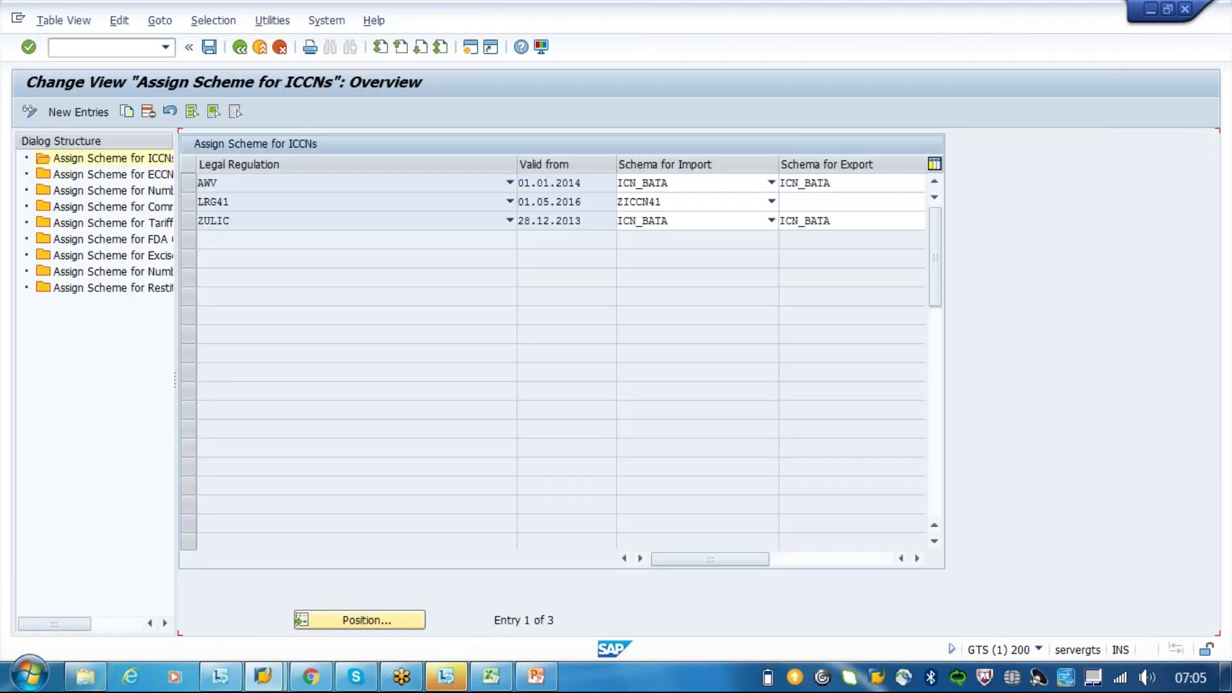
{"action": "double_click", "coordinate": [153, 175]}
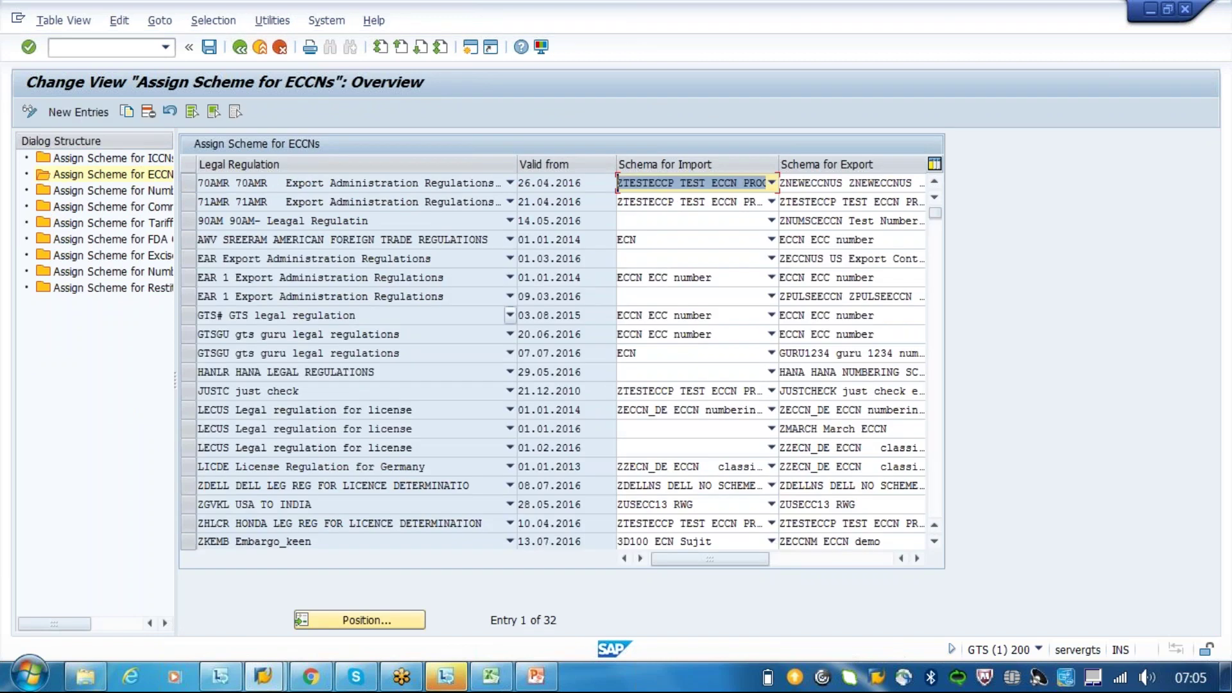
Assign scheme 4A109 as both export and import schema for legal regulation LECUS valid from 01.01.2014, and save
{"action": "left_click", "coordinate": [193, 409]}
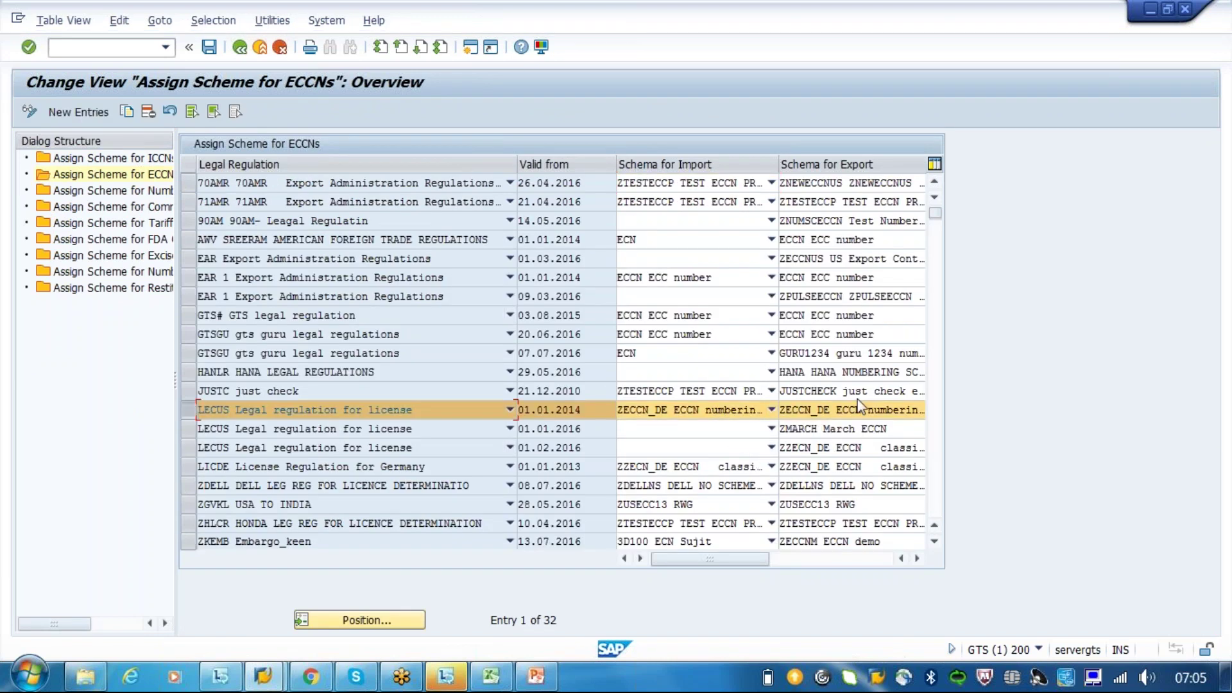
{"action": "left_click", "coordinate": [852, 413]}
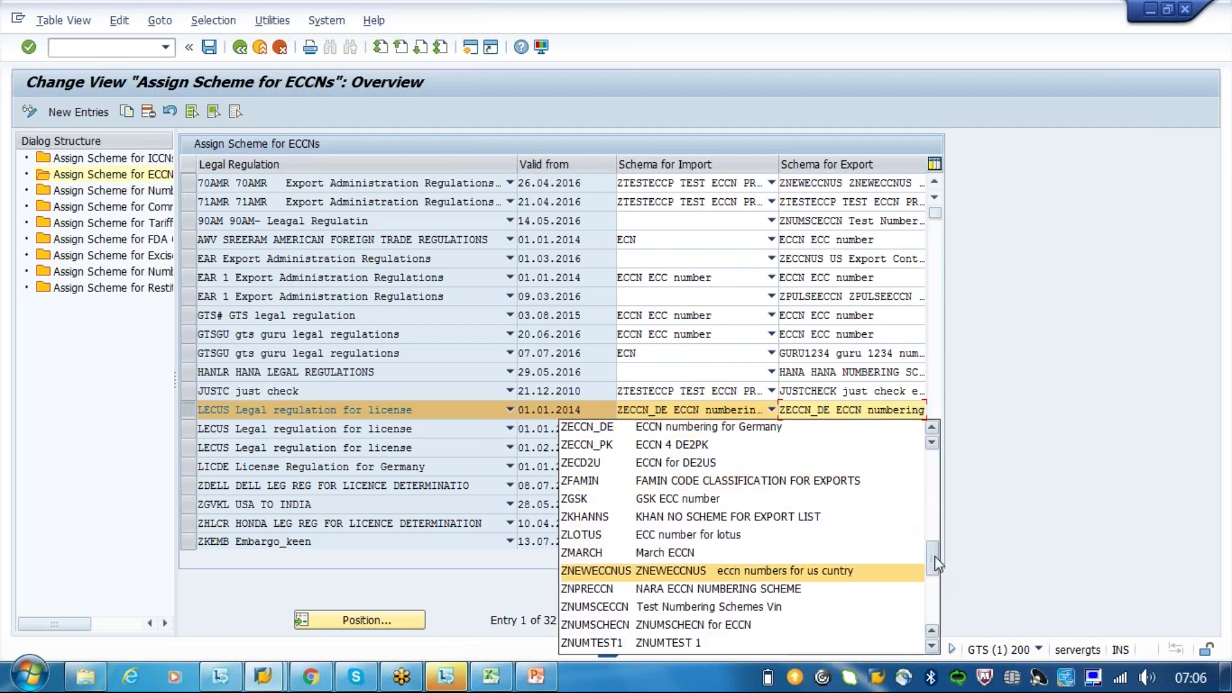
{"action": "left_click_drag", "start_coordinate": [936, 563], "coordinate": [933, 450]}
{"action": "left_click", "coordinate": [820, 438]}
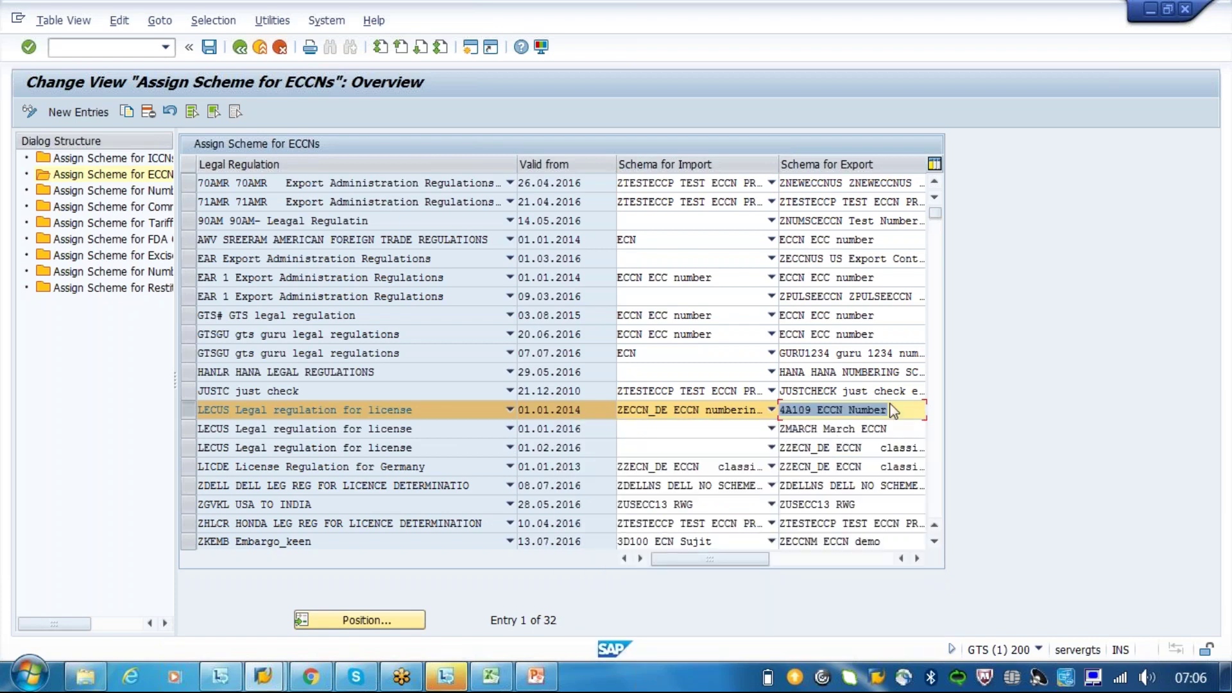
{"action": "left_click", "coordinate": [722, 411]}
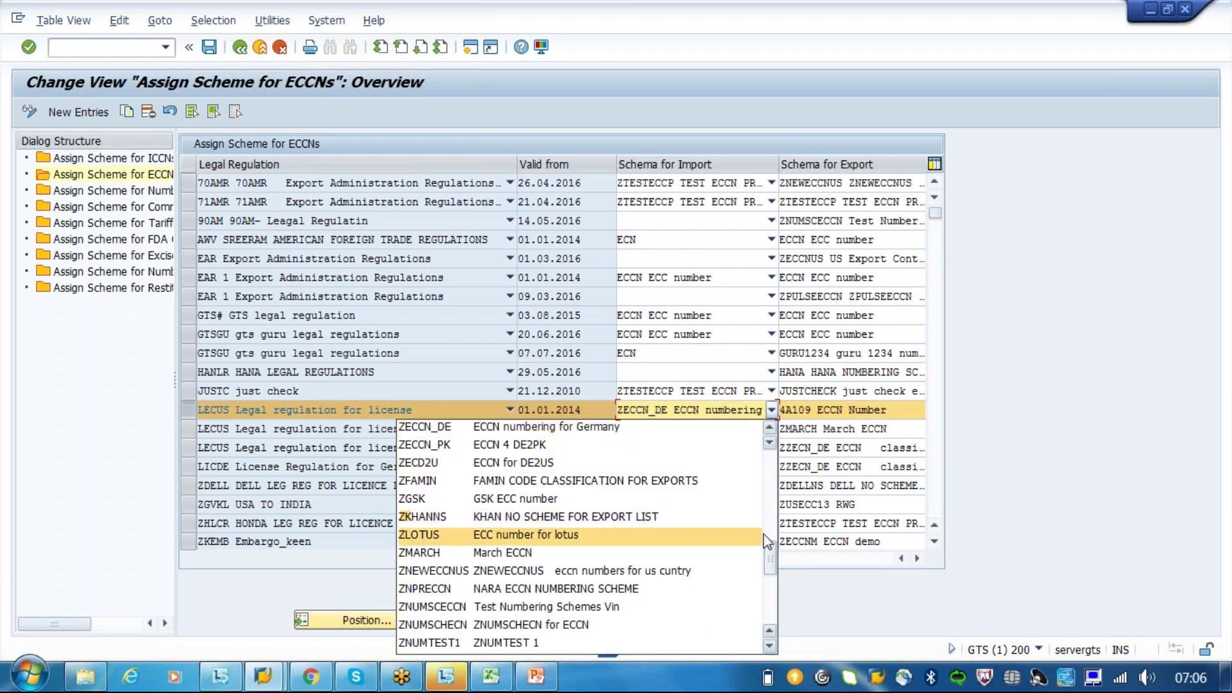
{"action": "left_click", "coordinate": [772, 511]}
{"action": "scroll", "coordinate": [772, 511], "scroll_direction": "up", "scroll_amount": 5}
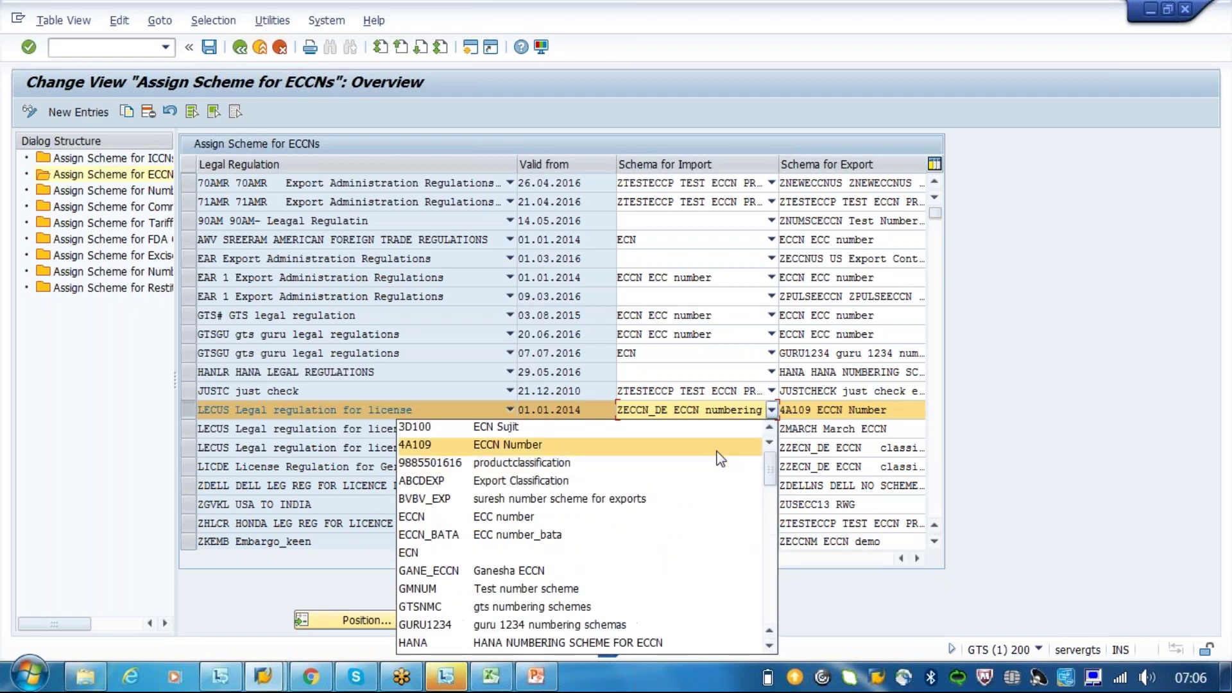
{"action": "left_click", "coordinate": [714, 449]}
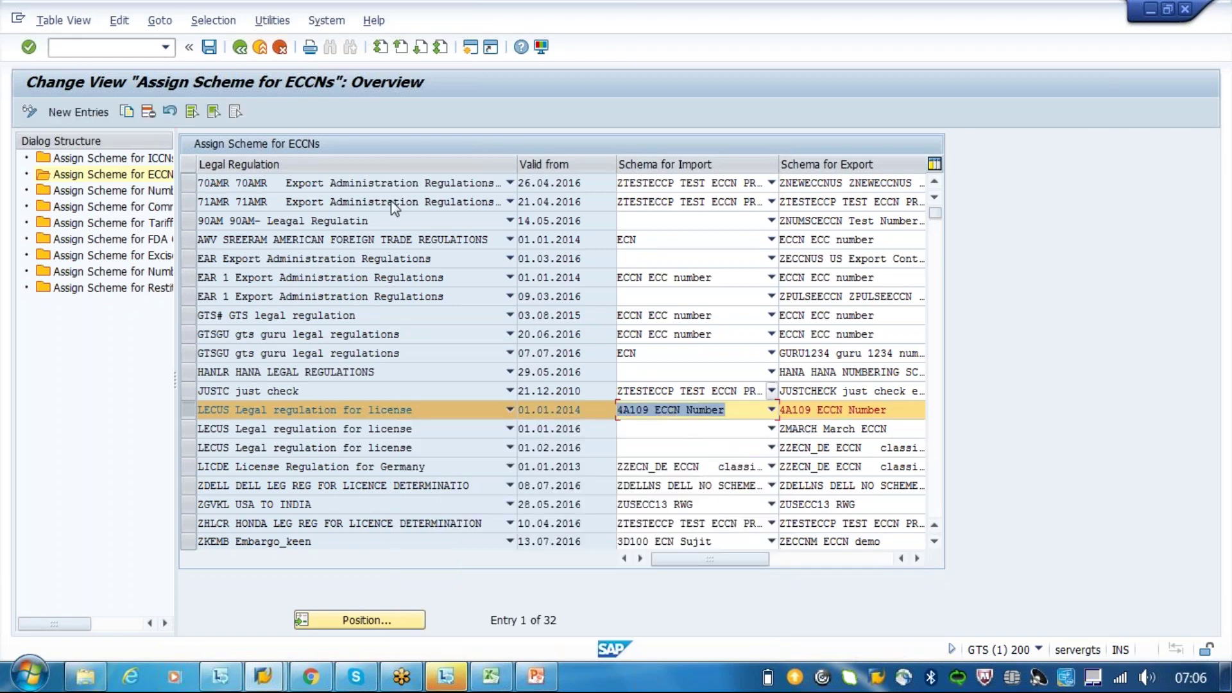
{"action": "left_click", "coordinate": [210, 47]}
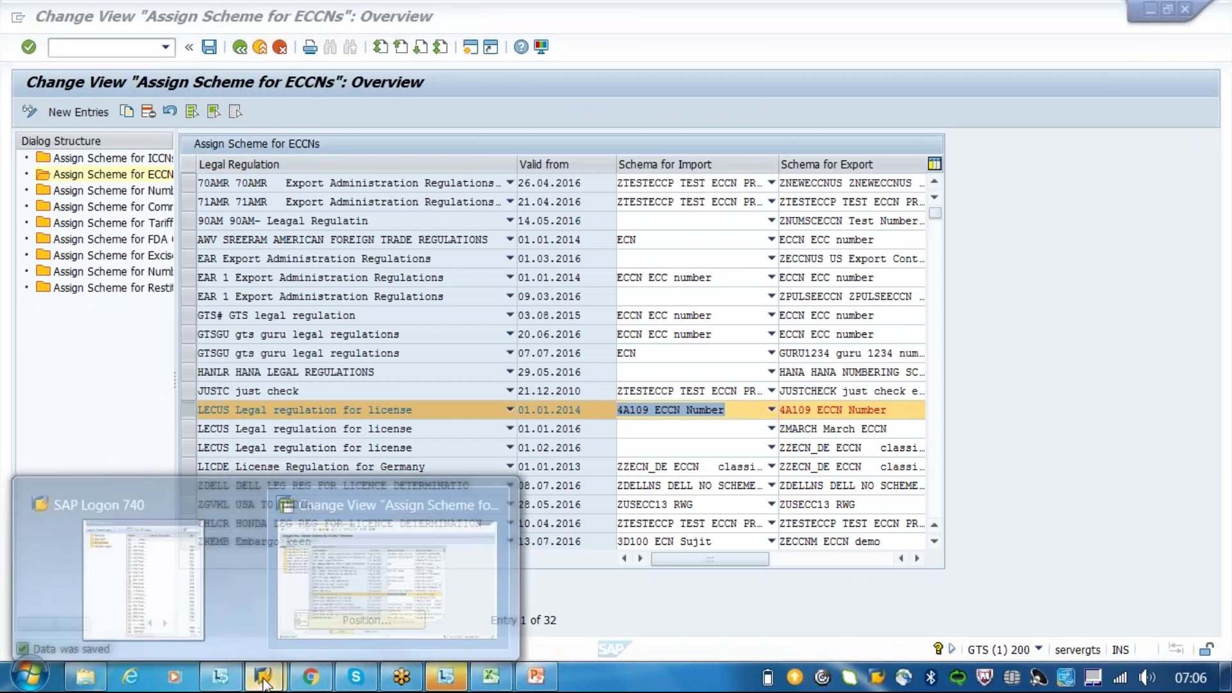
In a new session, open product 38 for editing from the Customs Management master data of Global Trade Services
{"action": "left_click", "coordinate": [468, 55]}
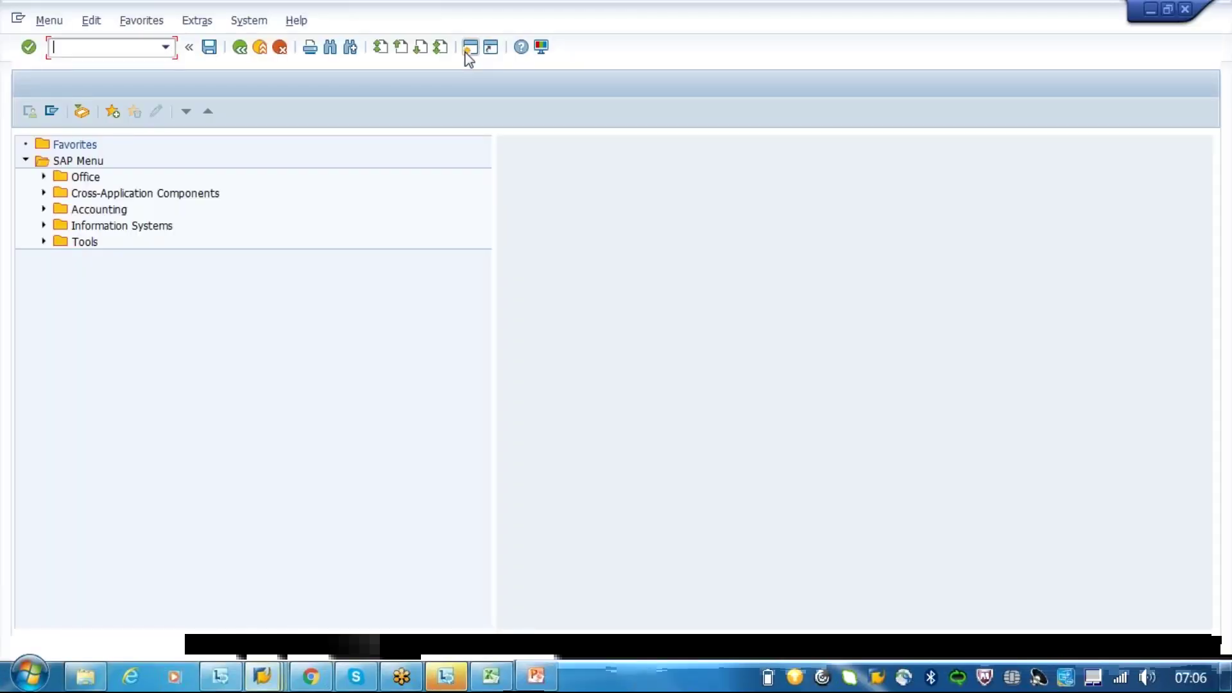
{"action": "left_click", "coordinate": [165, 48]}
{"action": "left_click", "coordinate": [149, 77]}
{"action": "key", "text": "Return"}
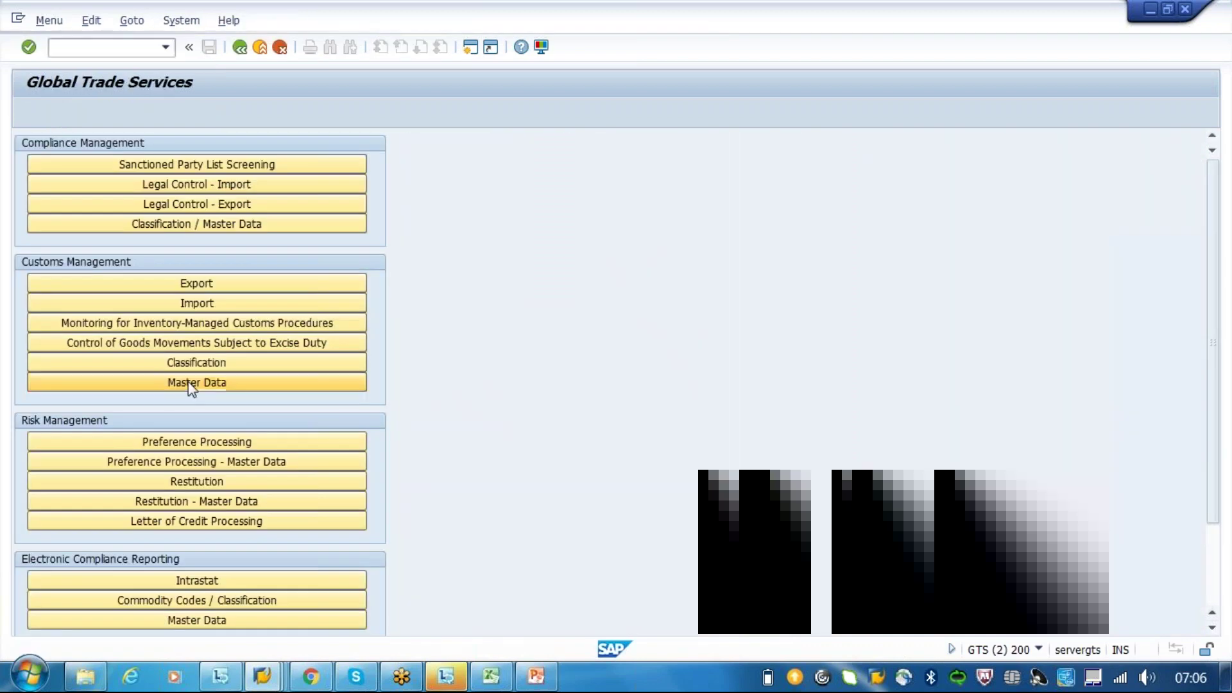
{"action": "left_click", "coordinate": [192, 383]}
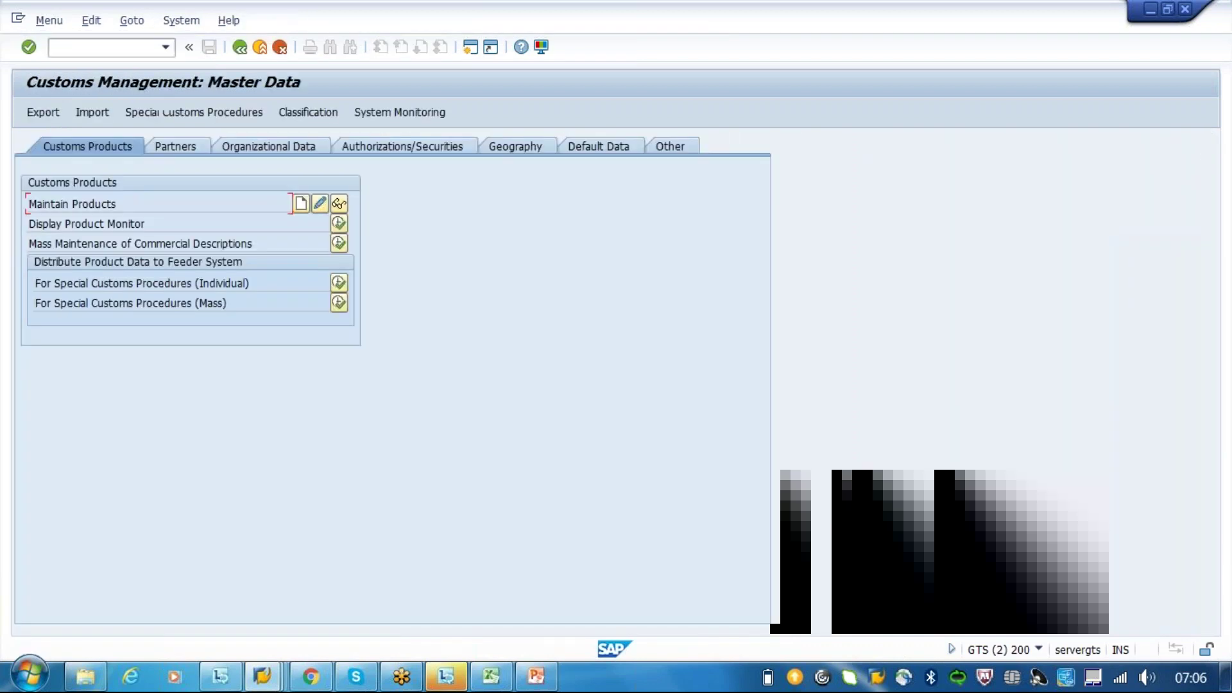
{"action": "left_click", "coordinate": [319, 203]}
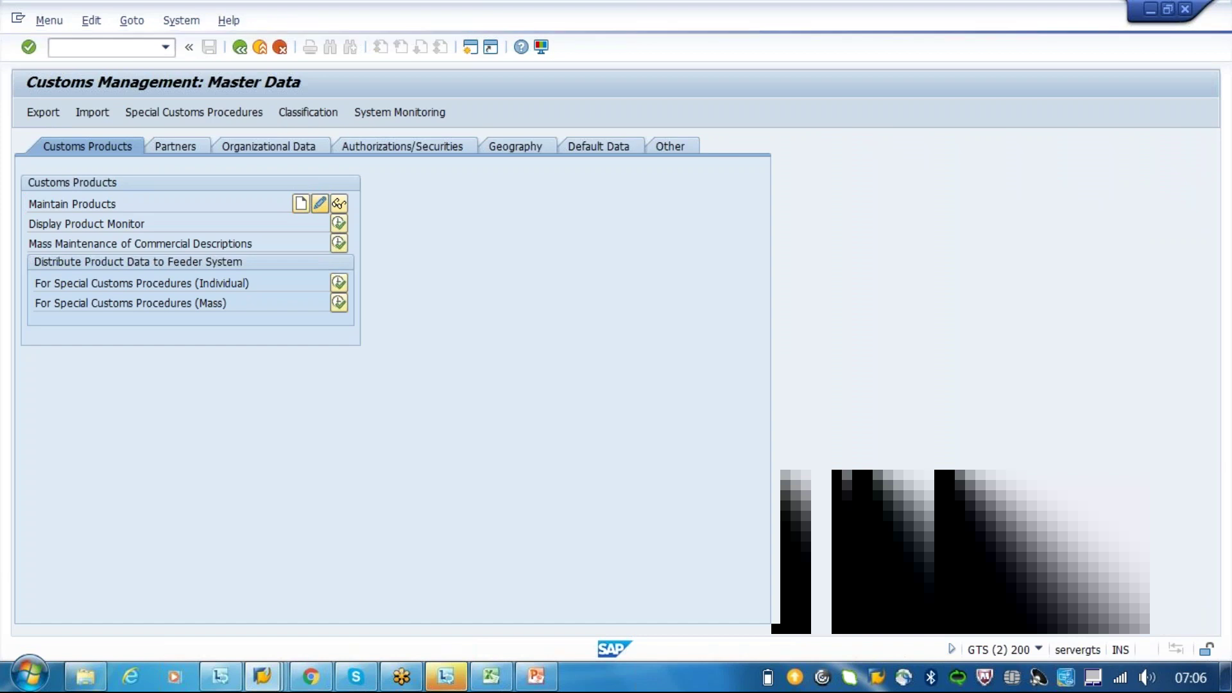
{"action": "left_click", "coordinate": [28, 111]}
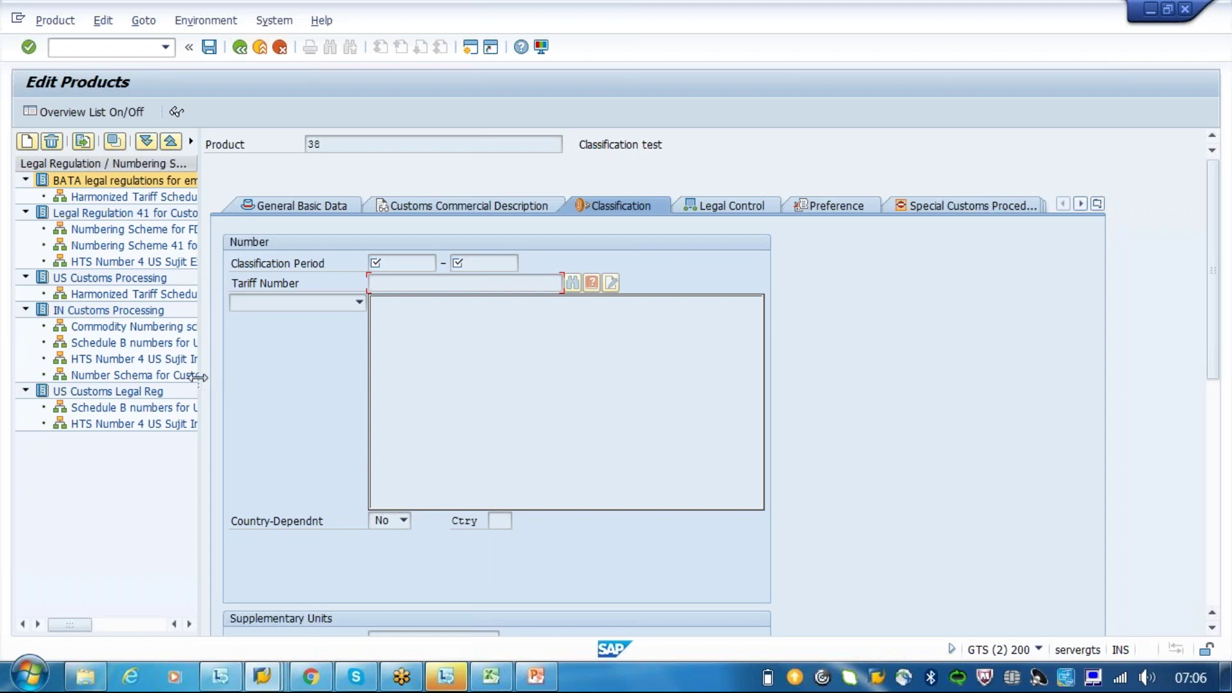
Widen the classification tree of product 38 and examine the entries under Legal Regulation 41 and US Customs Processing
{"action": "left_click_drag", "start_coordinate": [198, 377], "coordinate": [363, 382]}
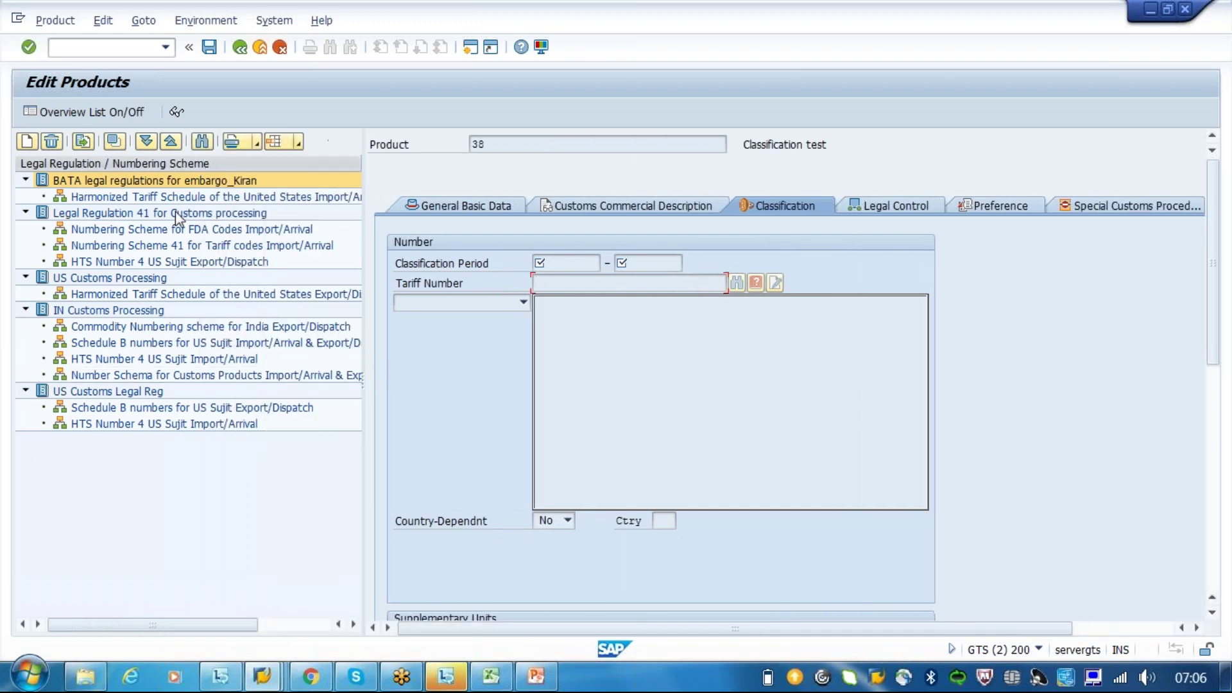
{"action": "left_click", "coordinate": [176, 214]}
{"action": "left_click", "coordinate": [173, 261]}
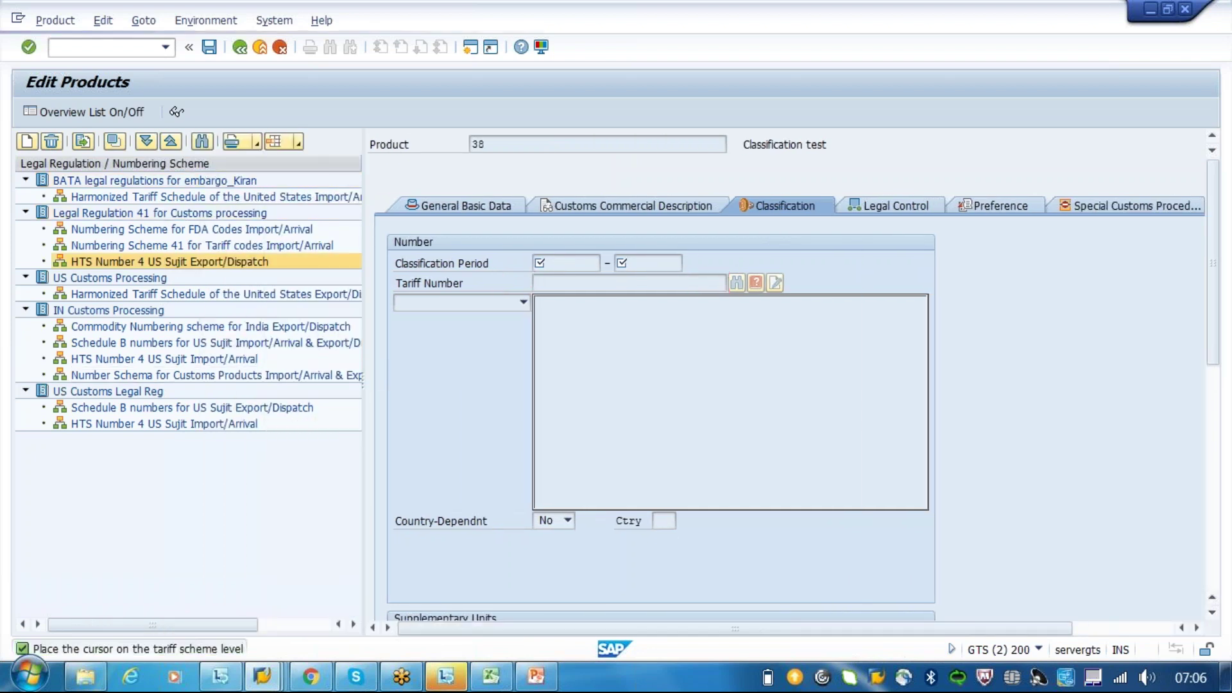
{"action": "left_click", "coordinate": [160, 245]}
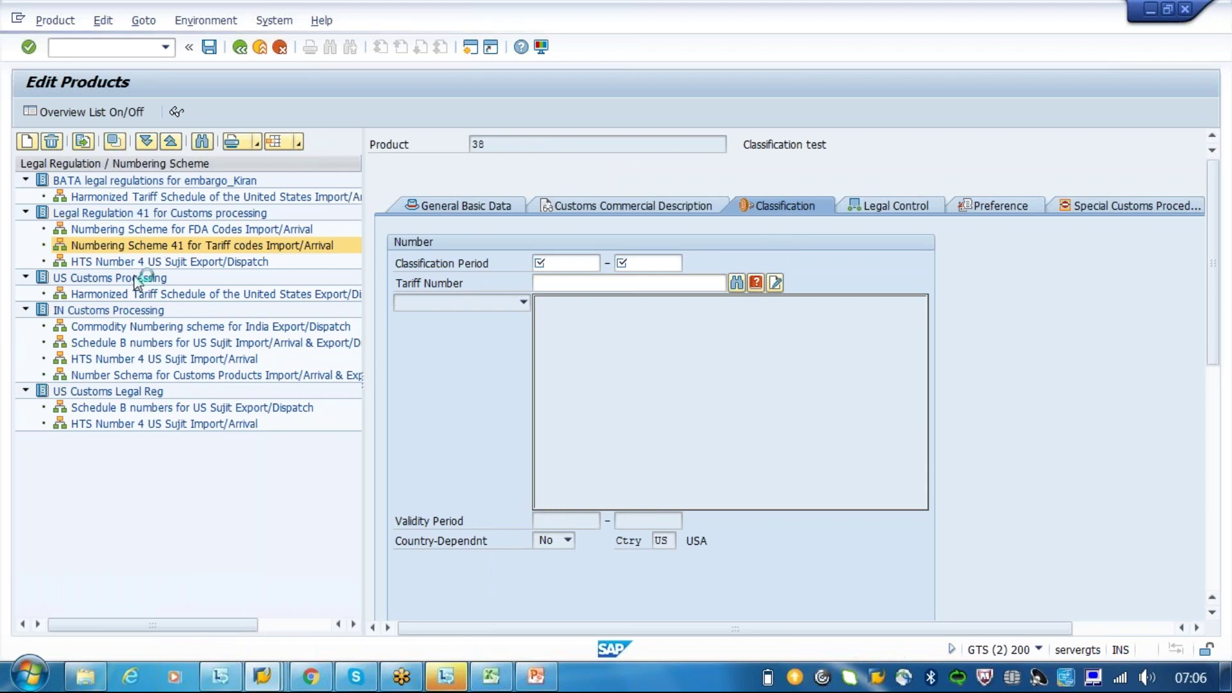
{"action": "left_click", "coordinate": [135, 278]}
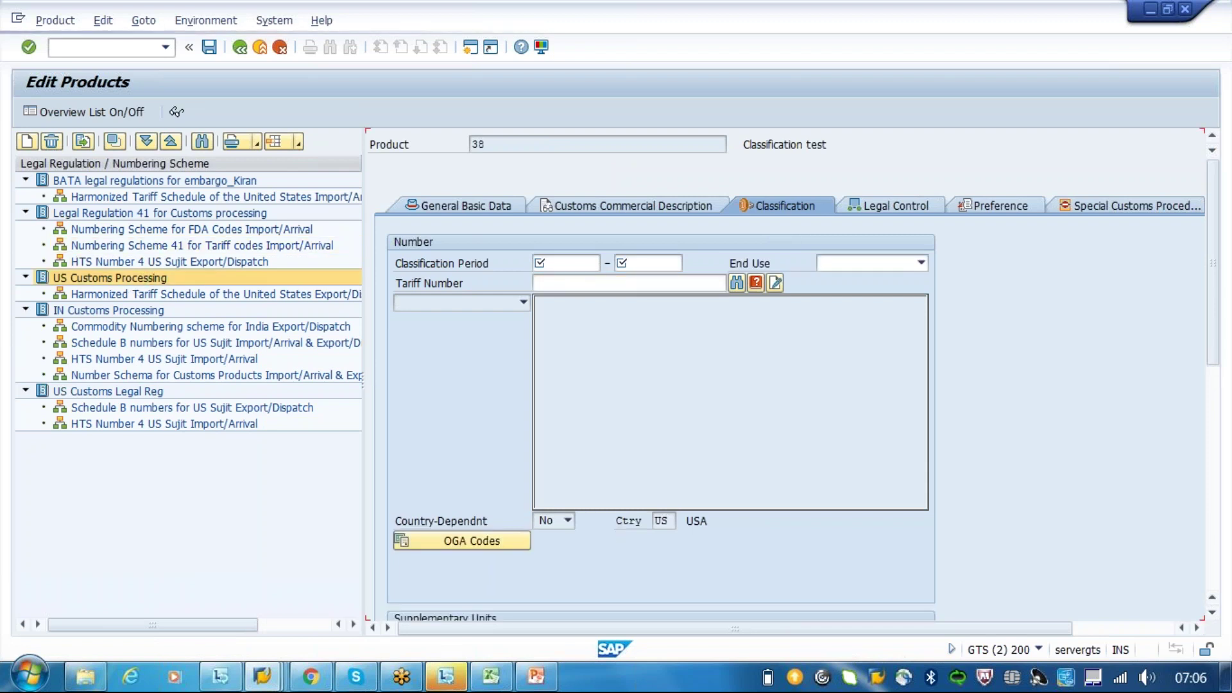
Look up the tariff number chapters for the Harmonized Tariff Schedule export scheme under US Customs Processing, and return to the product
{"action": "left_click", "coordinate": [138, 294]}
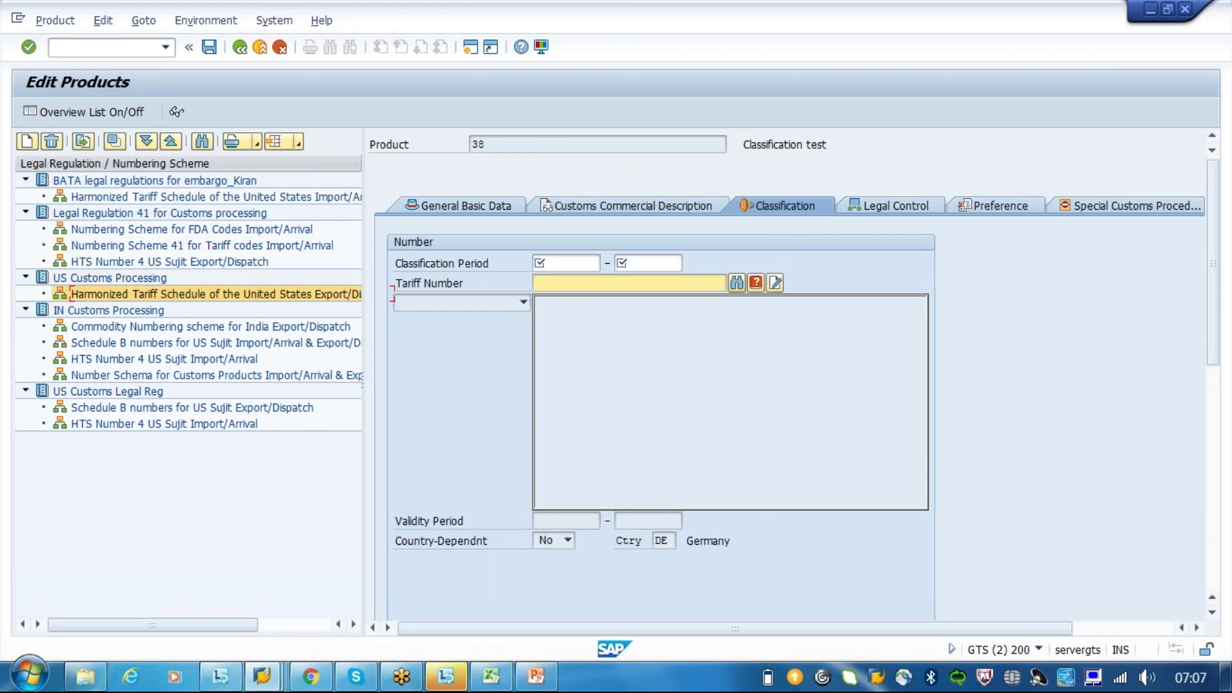
{"action": "left_click", "coordinate": [740, 282]}
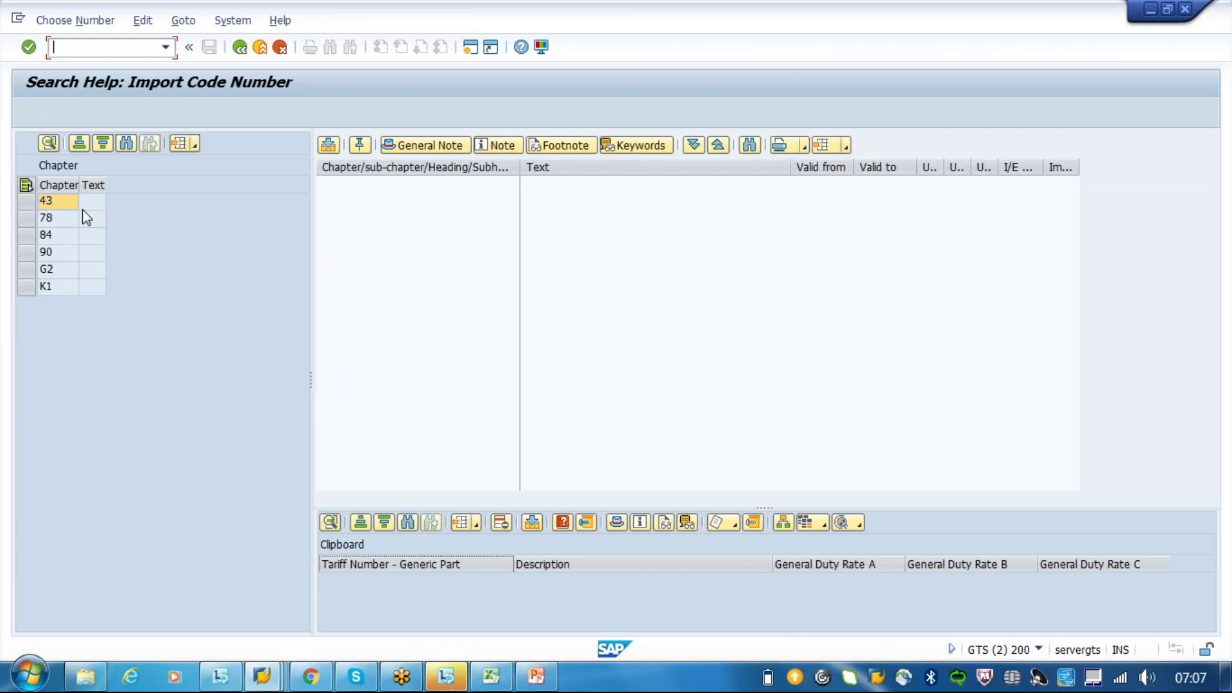
{"action": "left_click", "coordinate": [239, 49]}
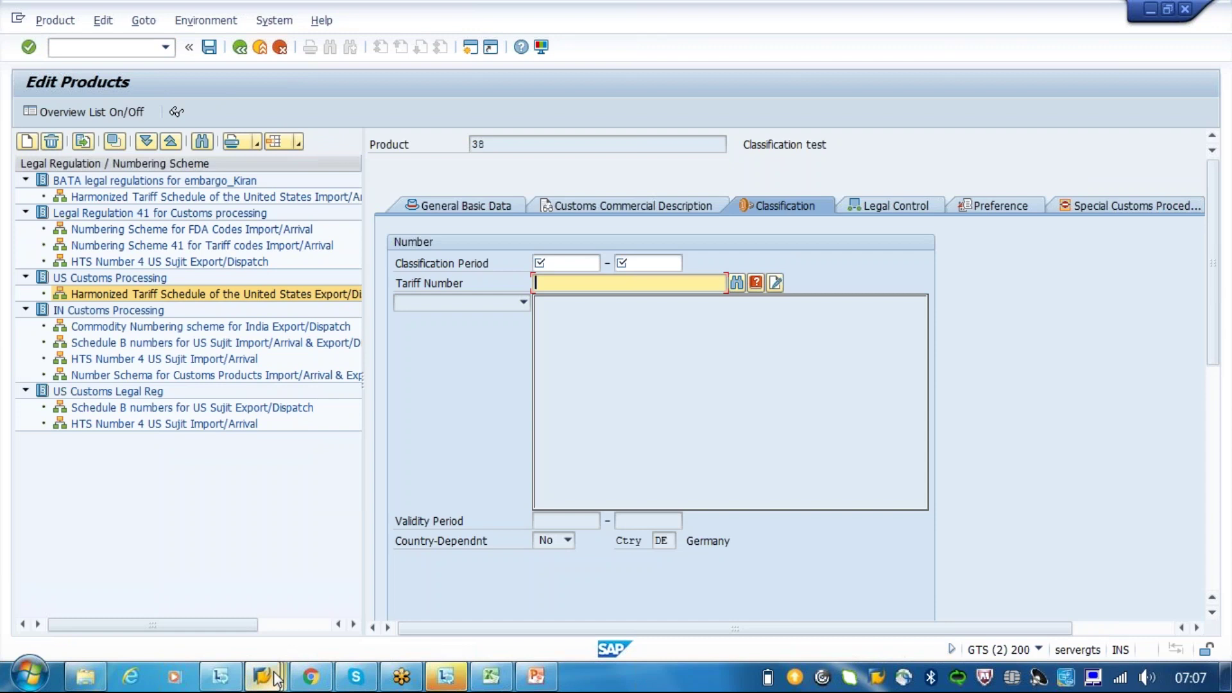
{"action": "mouse_move", "coordinate": [274, 679]}
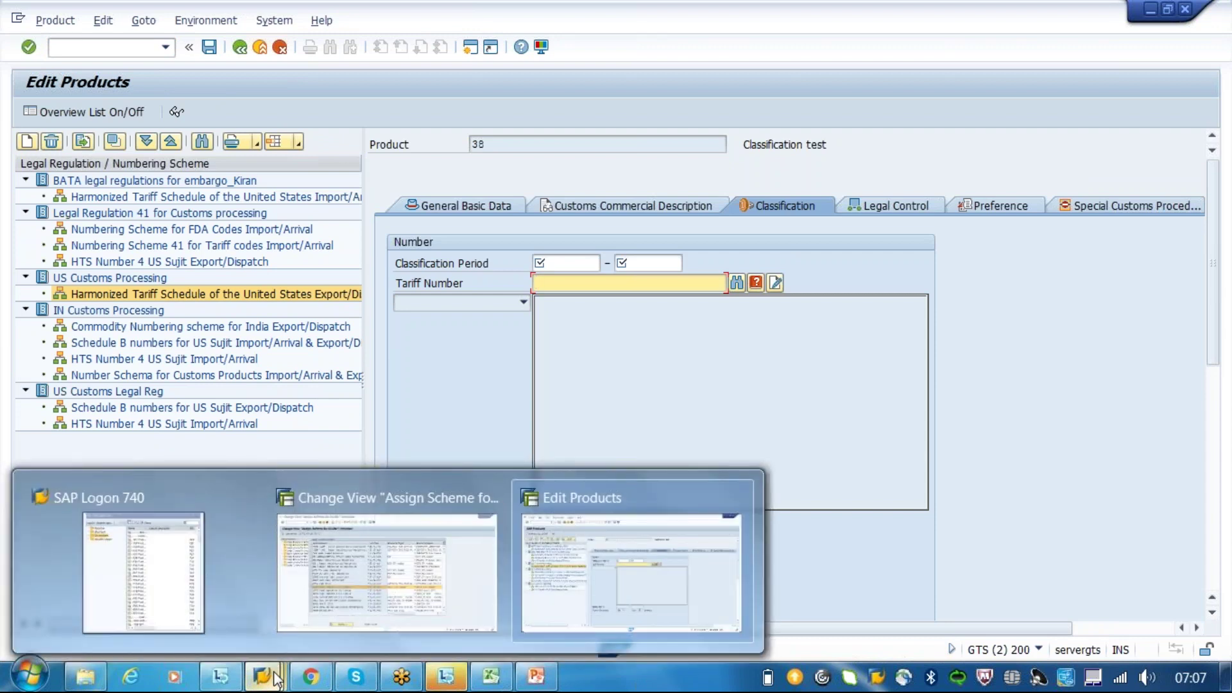
Leave product 38 and the customs master data, and return to the Global Trade Services overview
{"action": "left_click", "coordinate": [531, 586]}
{"action": "left_click", "coordinate": [250, 53]}
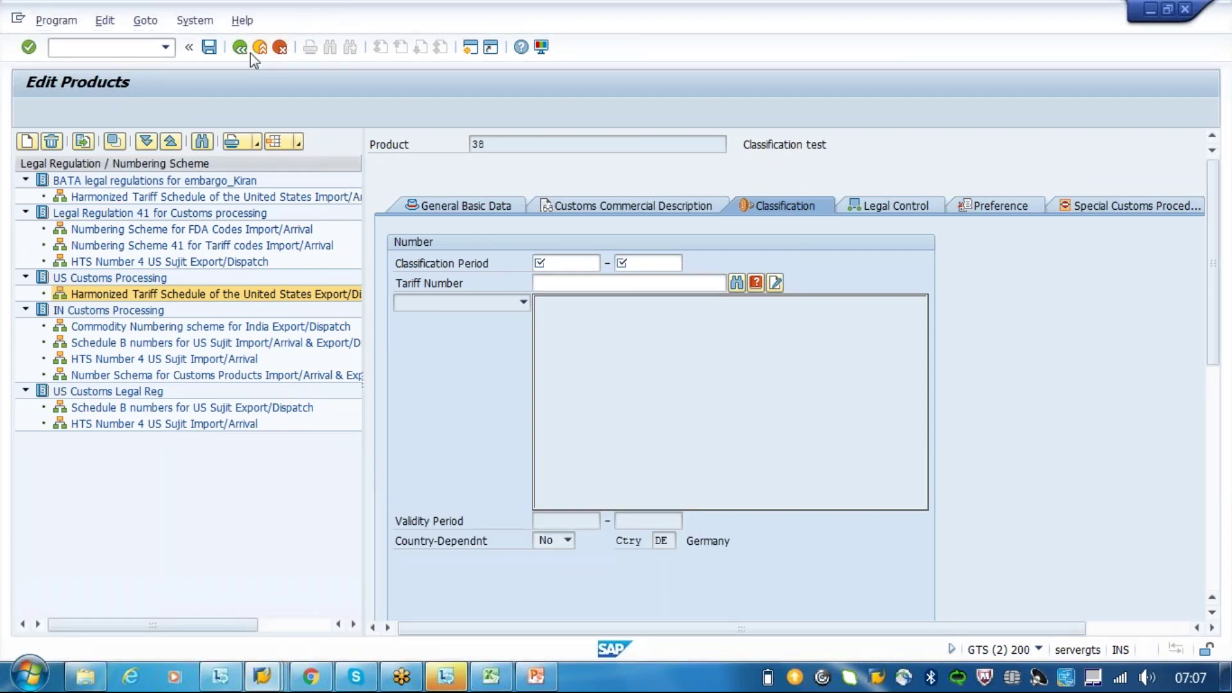
{"action": "left_click", "coordinate": [250, 53]}
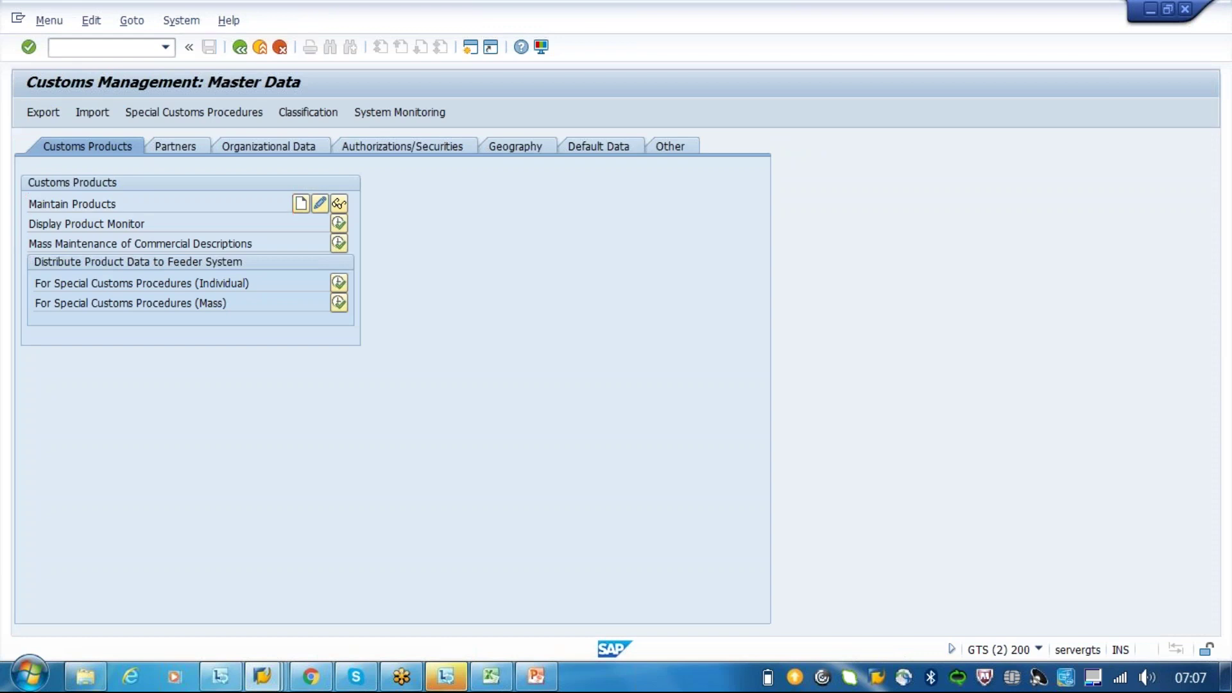
{"action": "left_click", "coordinate": [251, 51]}
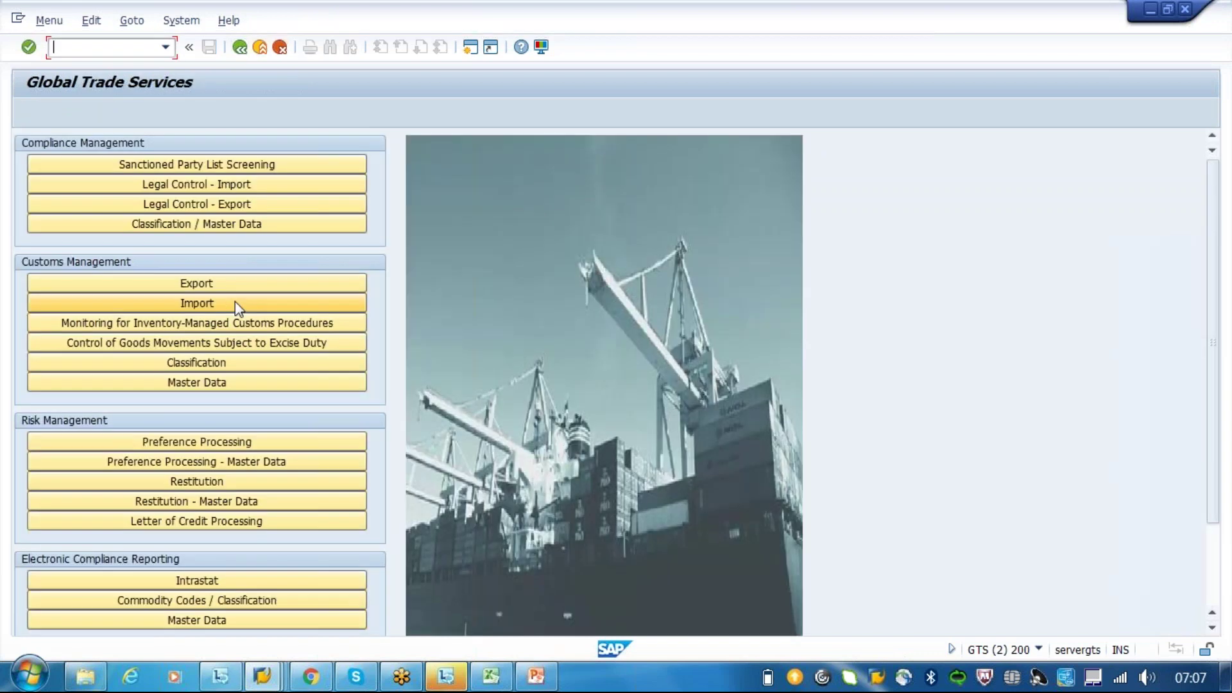
Look through the Customs Management classification areas and Legal Control - Export for the export control number maintenance, and return to the overview
{"action": "left_click", "coordinate": [193, 217]}
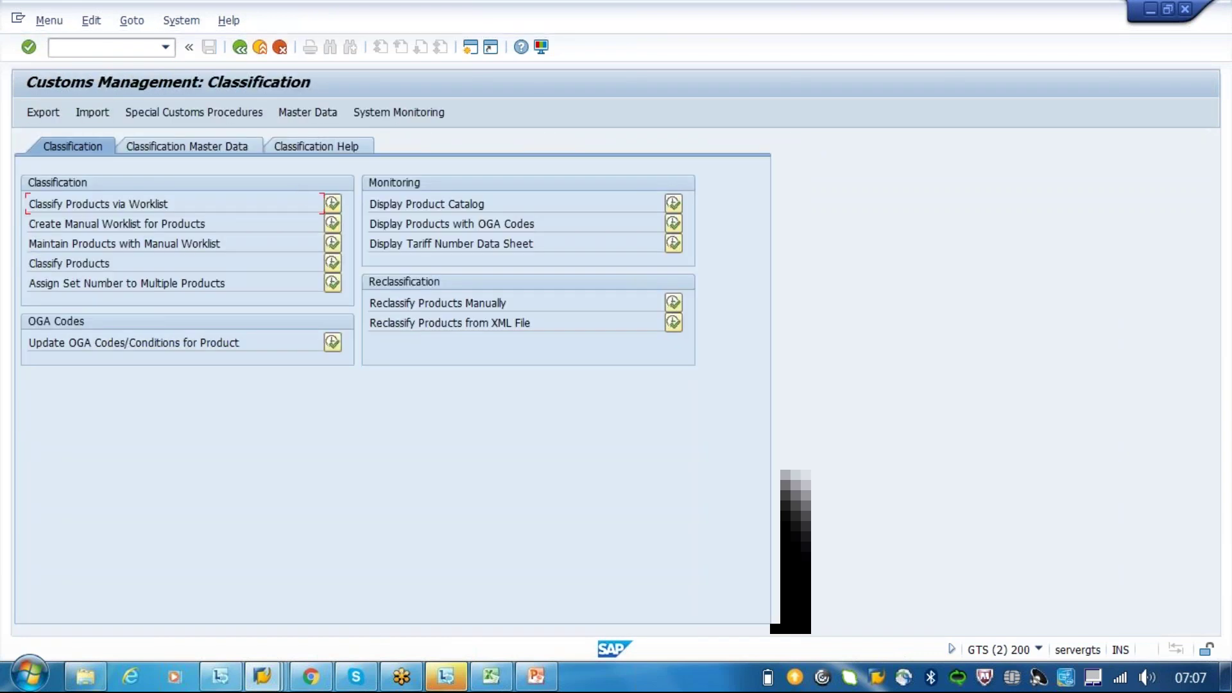
{"action": "left_click", "coordinate": [202, 143]}
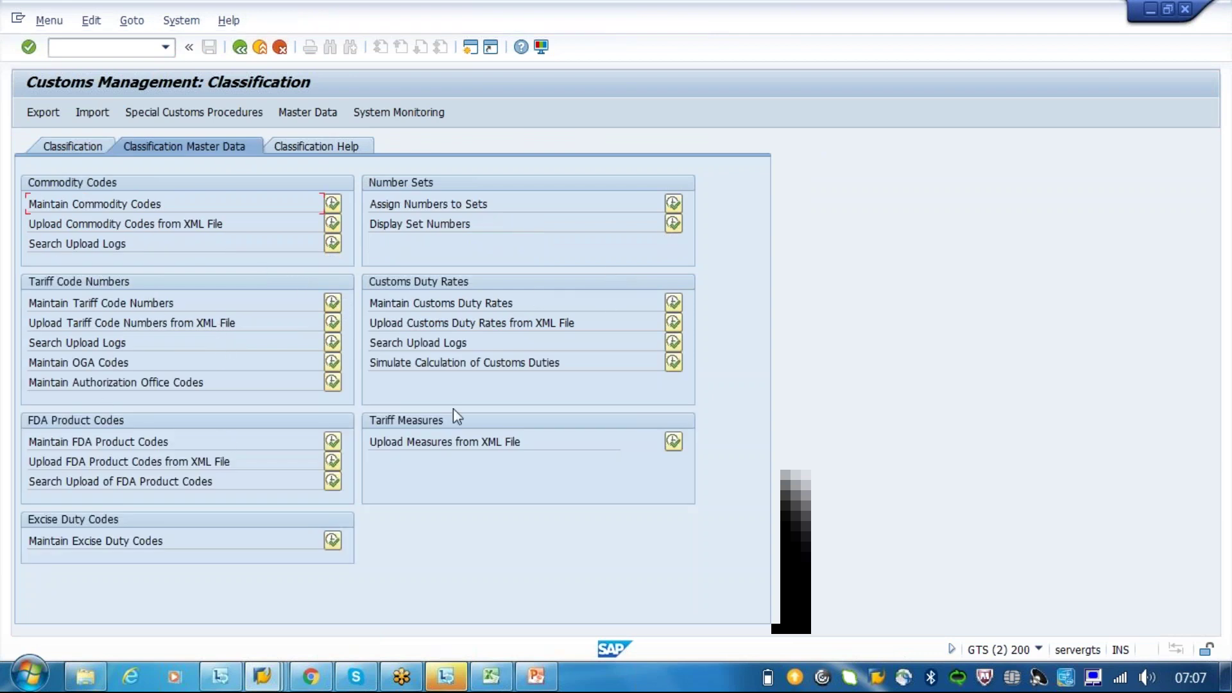
{"action": "left_click", "coordinate": [43, 113]}
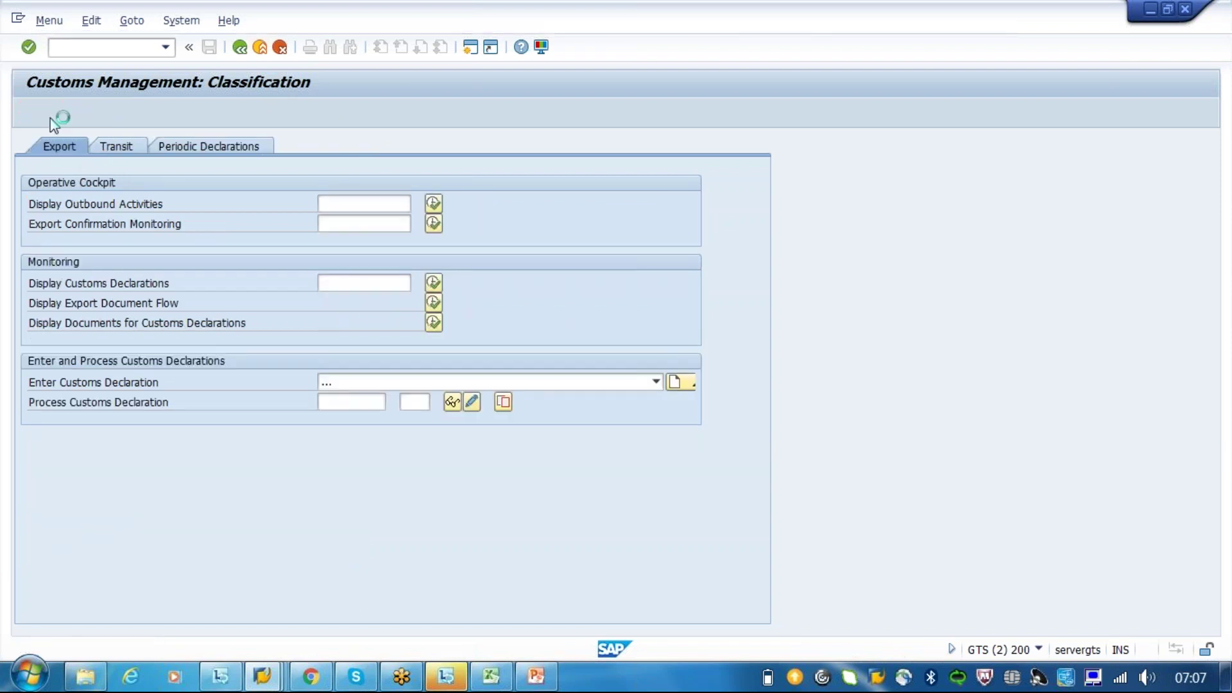
{"action": "left_click", "coordinate": [240, 47]}
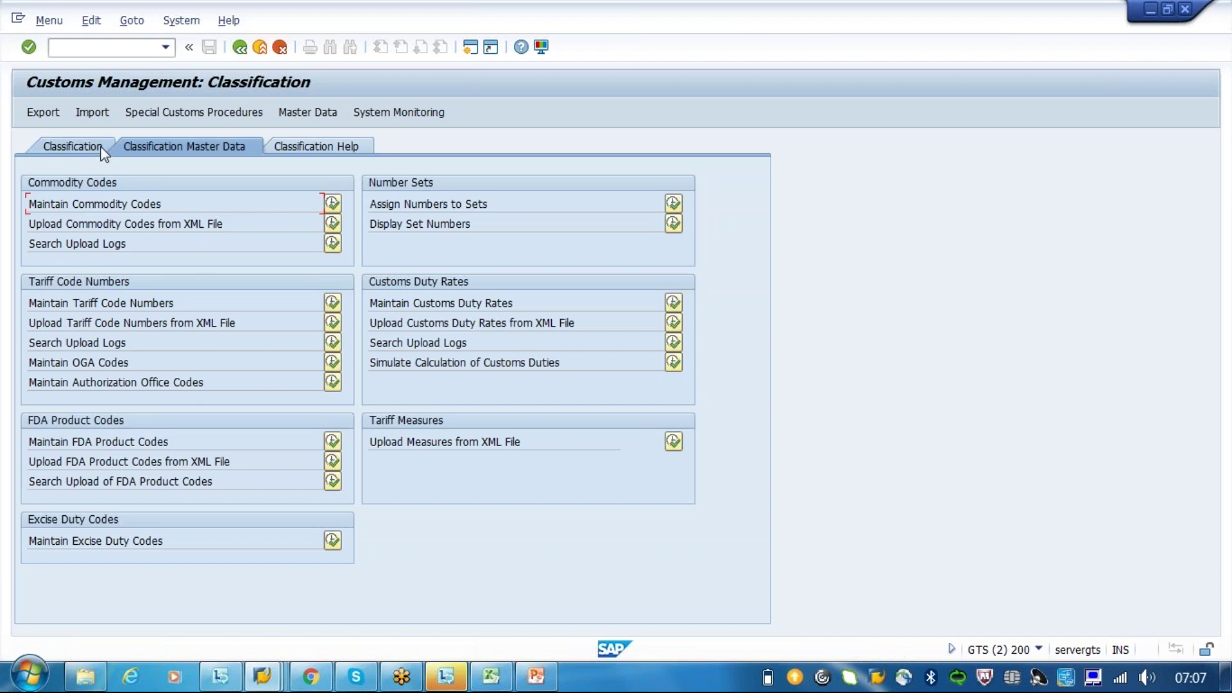
{"action": "left_click", "coordinate": [79, 152]}
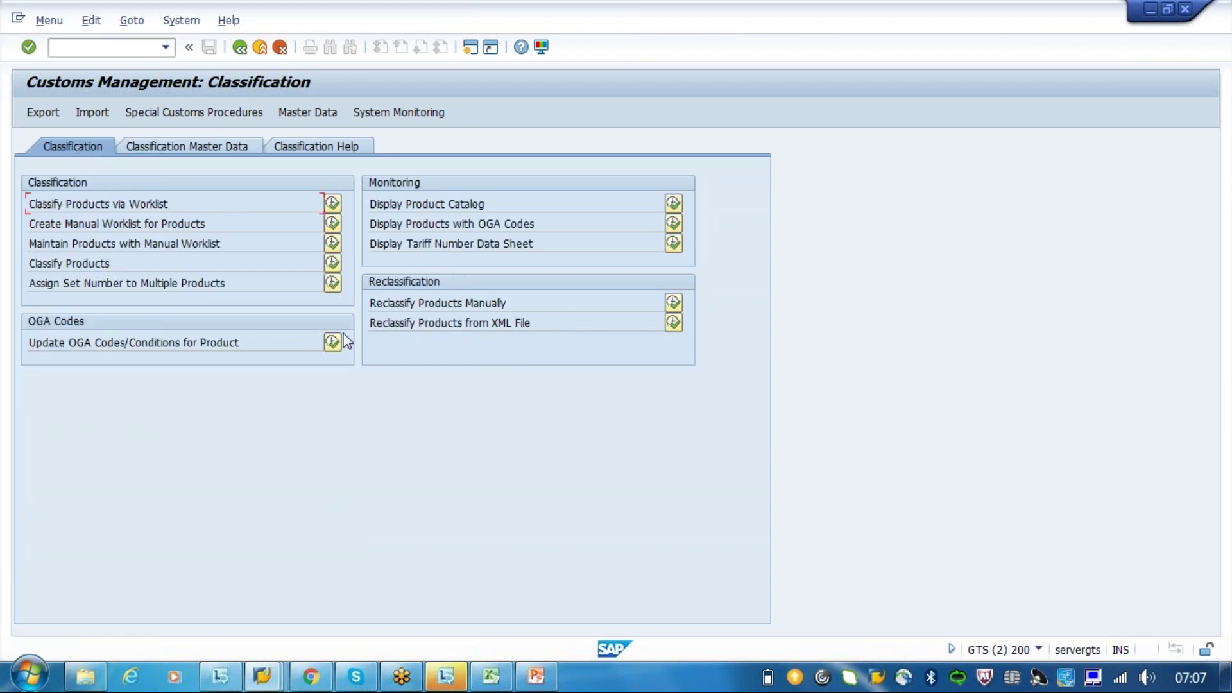
{"action": "left_click", "coordinate": [235, 54]}
{"action": "left_click", "coordinate": [233, 52]}
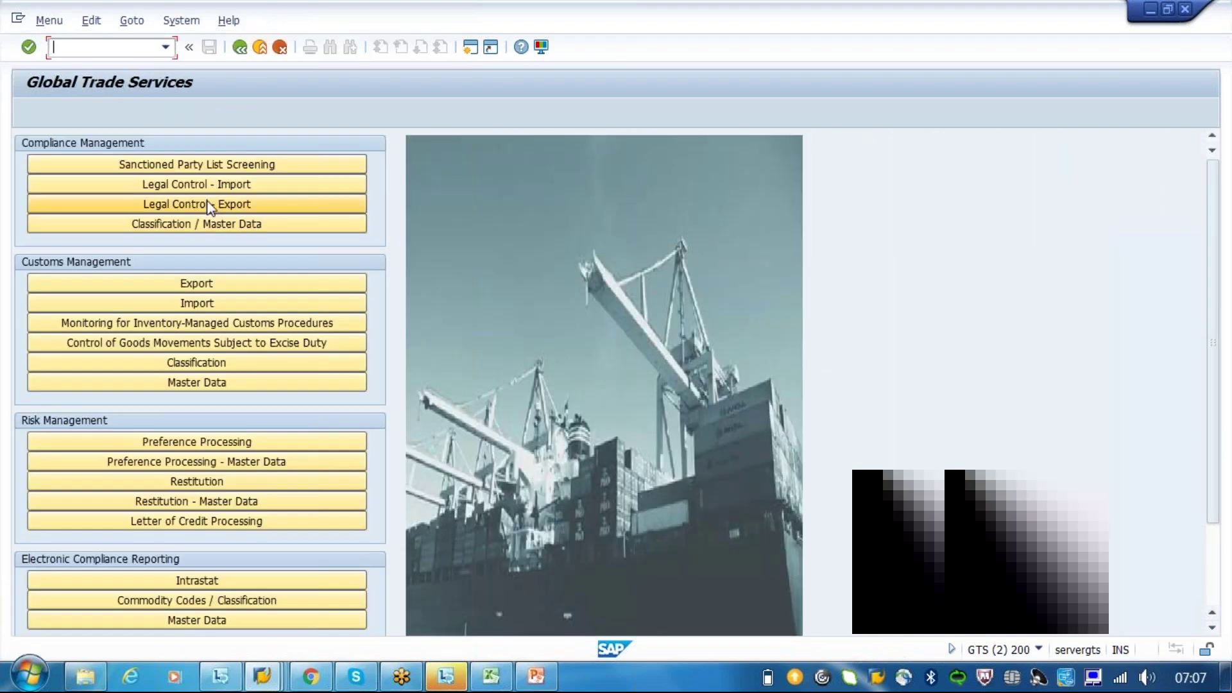
{"action": "left_click", "coordinate": [209, 205]}
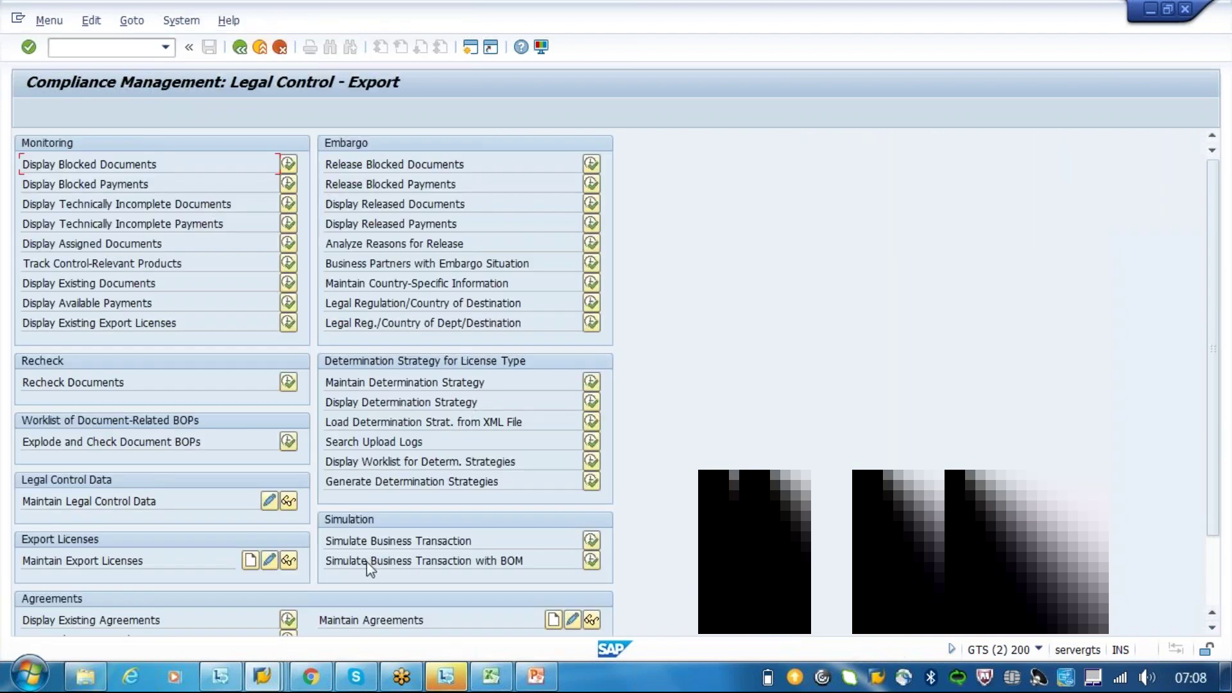
{"action": "left_click", "coordinate": [239, 49]}
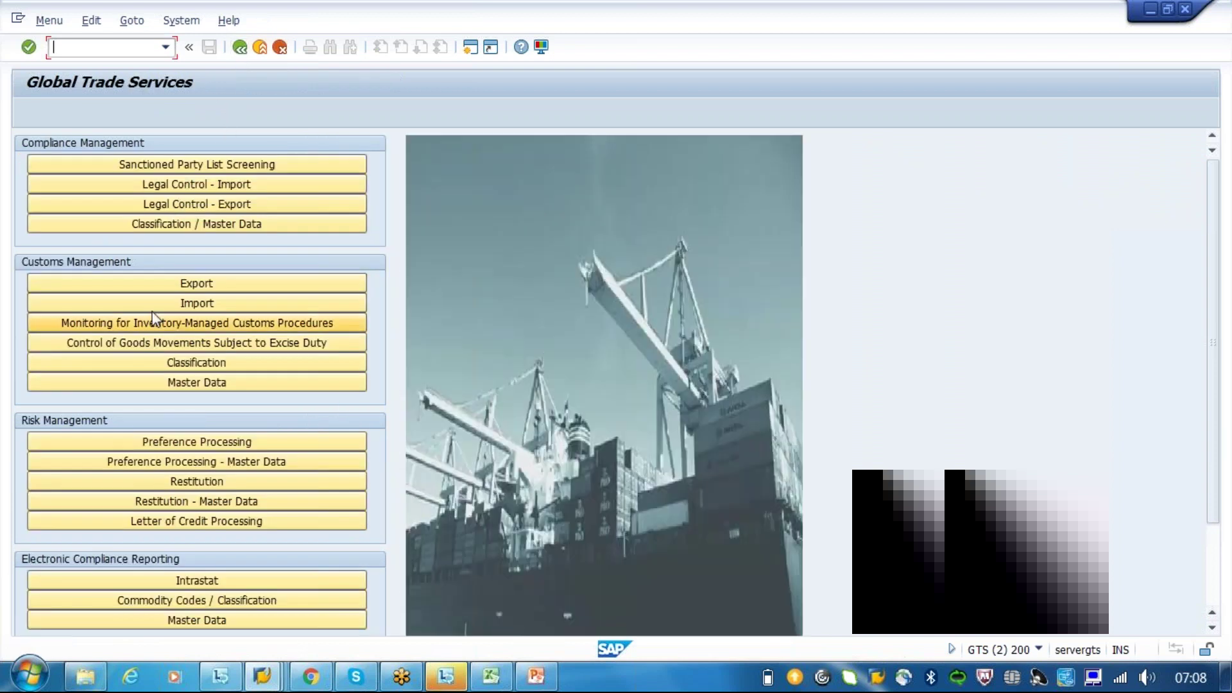
Open numbering scheme 4A109 for maintaining export control classification numbers from Compliance Management's classification master data
{"action": "left_click", "coordinate": [176, 226]}
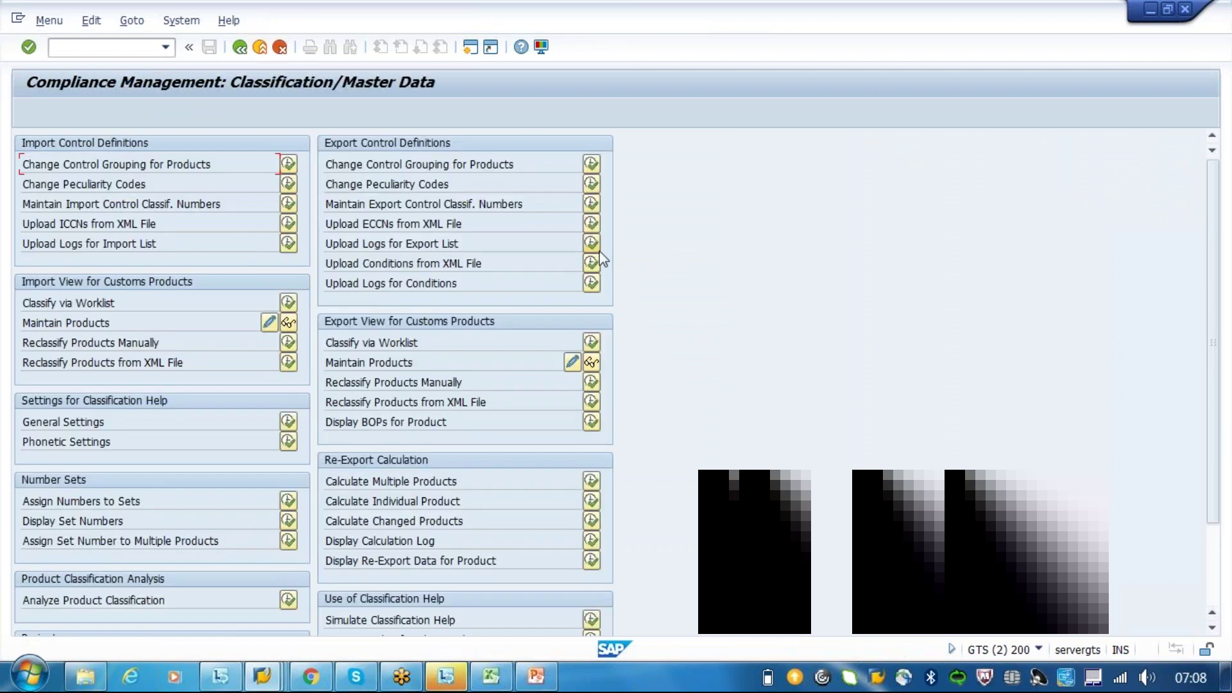
{"action": "left_click", "coordinate": [591, 204]}
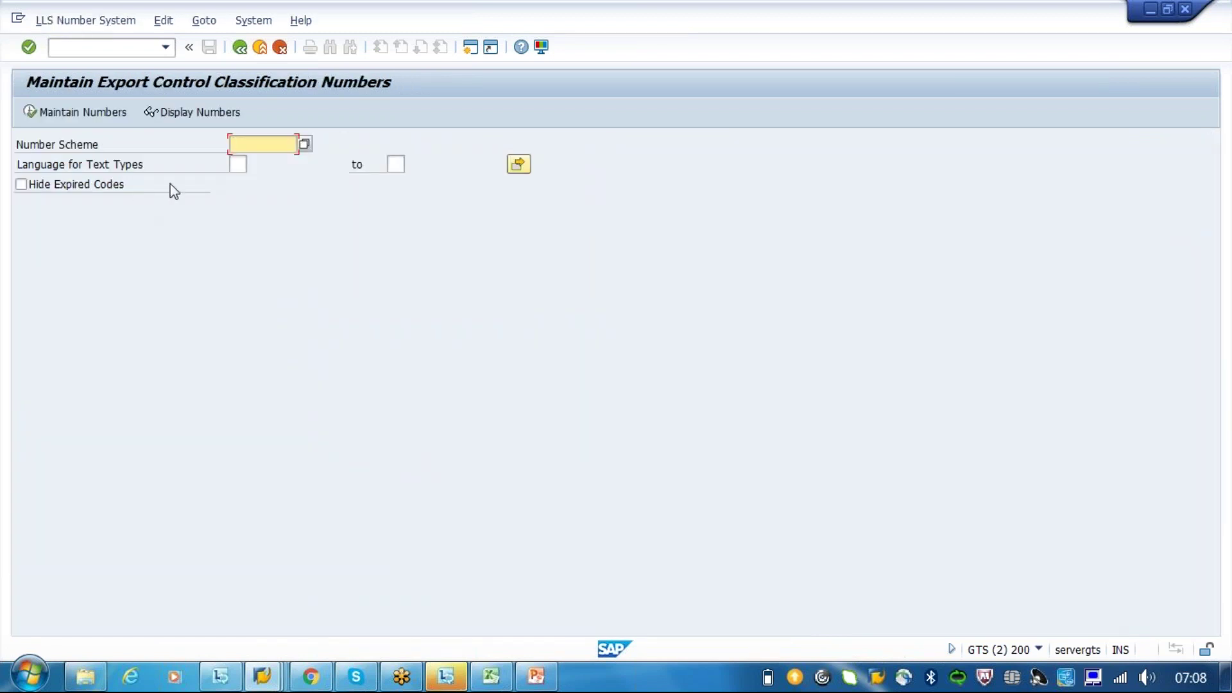
{"action": "left_click", "coordinate": [306, 145]}
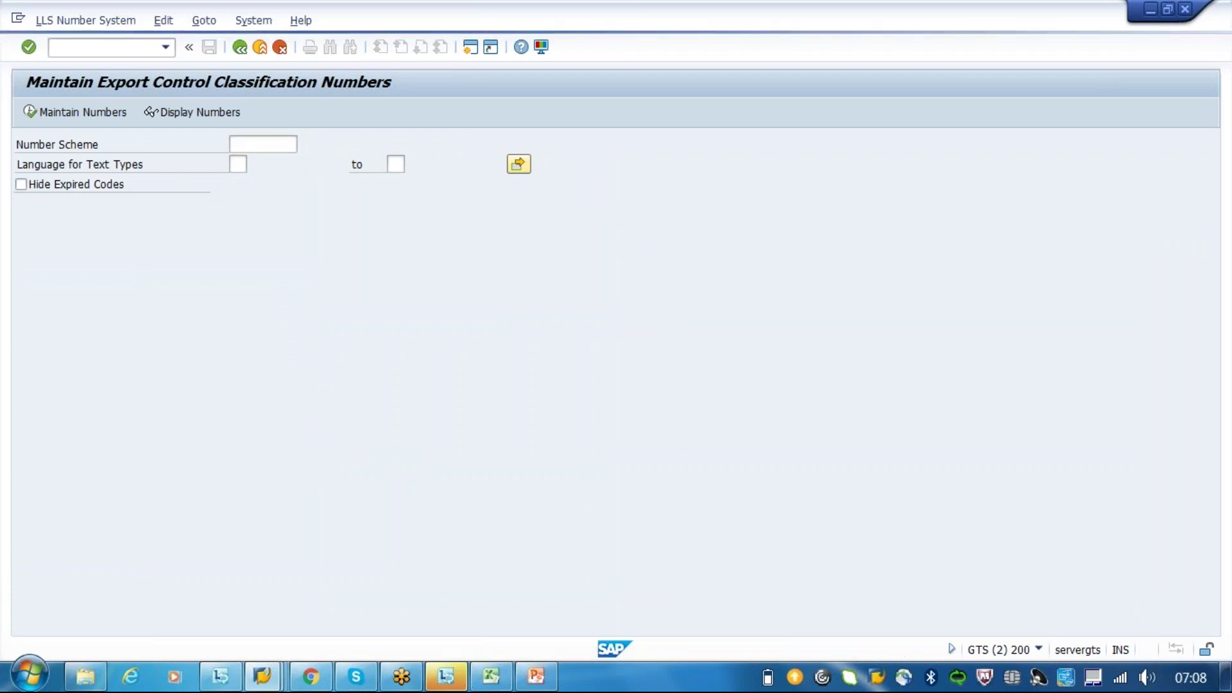
{"action": "double_click", "coordinate": [276, 221]}
{"action": "left_click", "coordinate": [80, 111]}
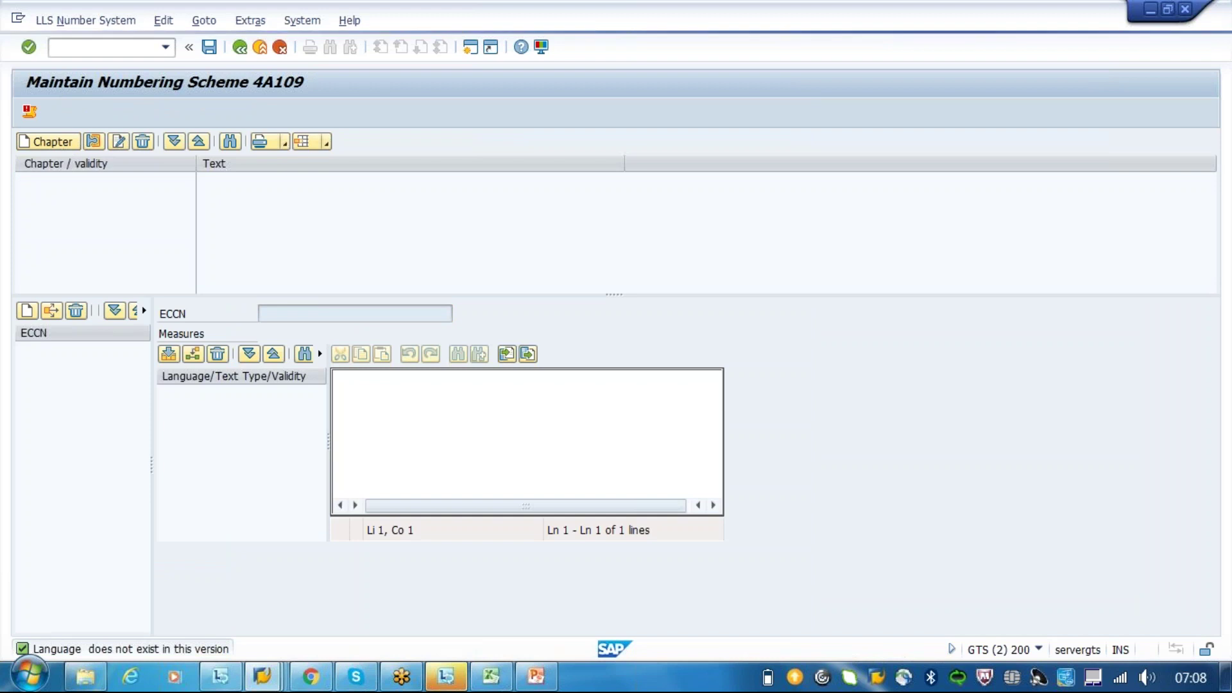
Create chapter 4 in numbering scheme 4A109 with the English official description "Telecommunication"
{"action": "left_click", "coordinate": [48, 142]}
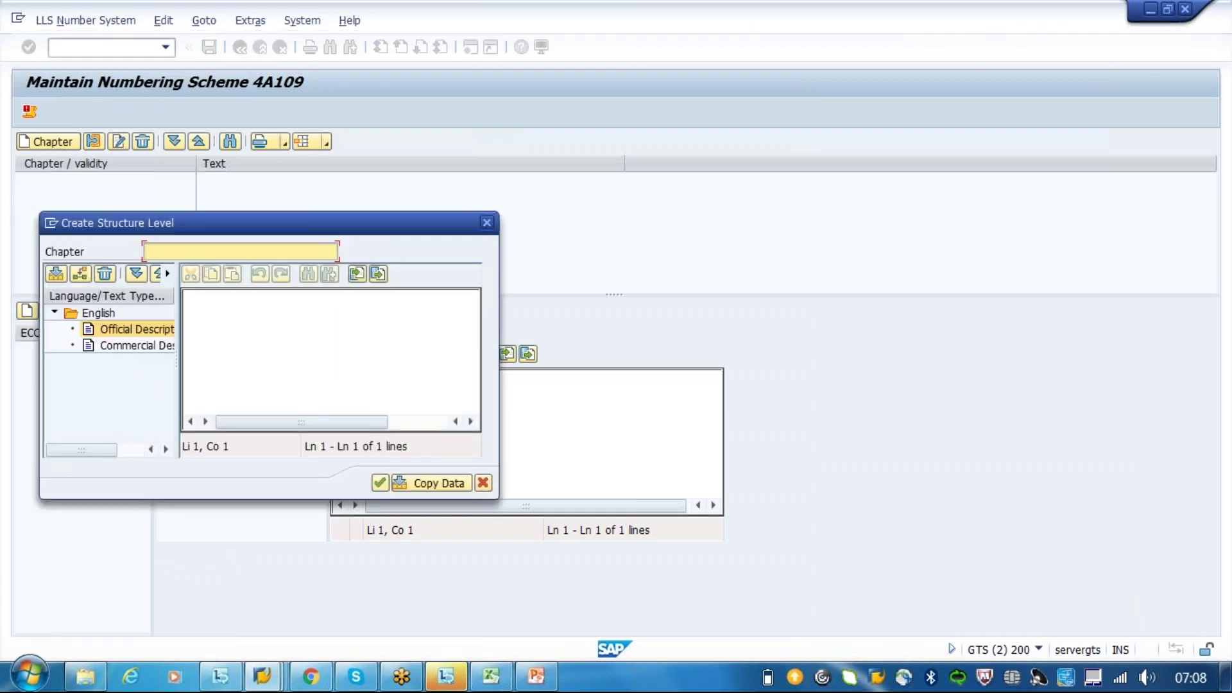
{"action": "type", "text": "4"}
{"action": "left_click", "coordinate": [308, 340]}
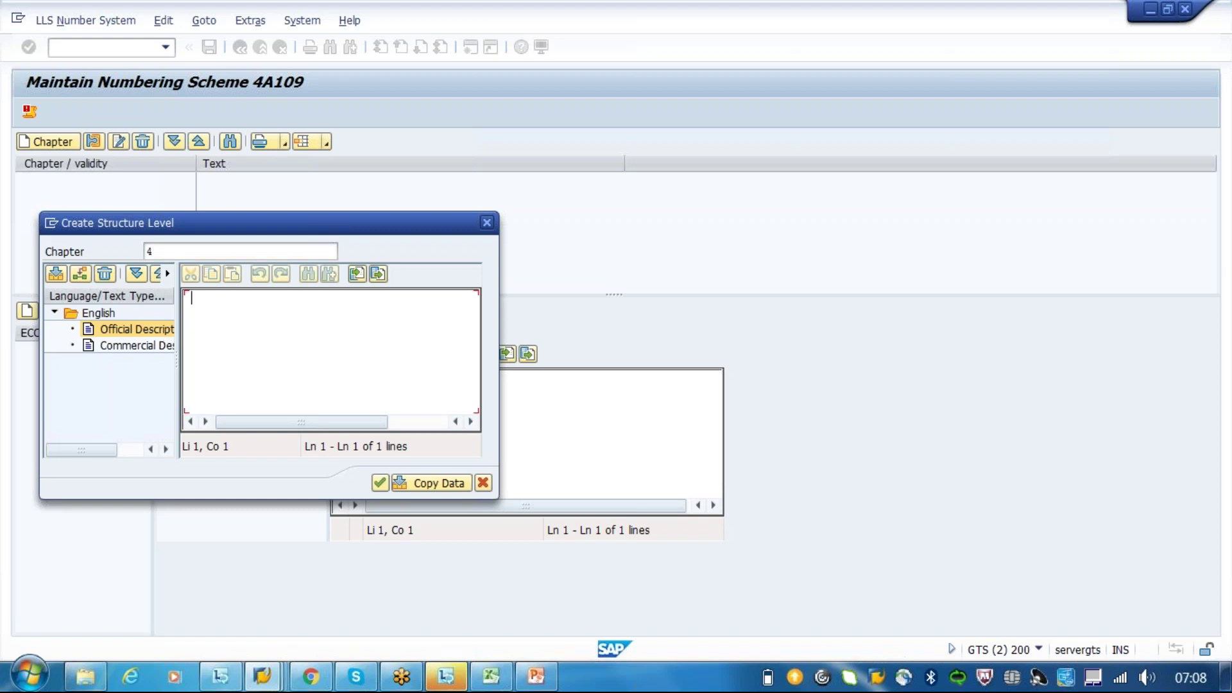
{"action": "type", "text": "Tele"}
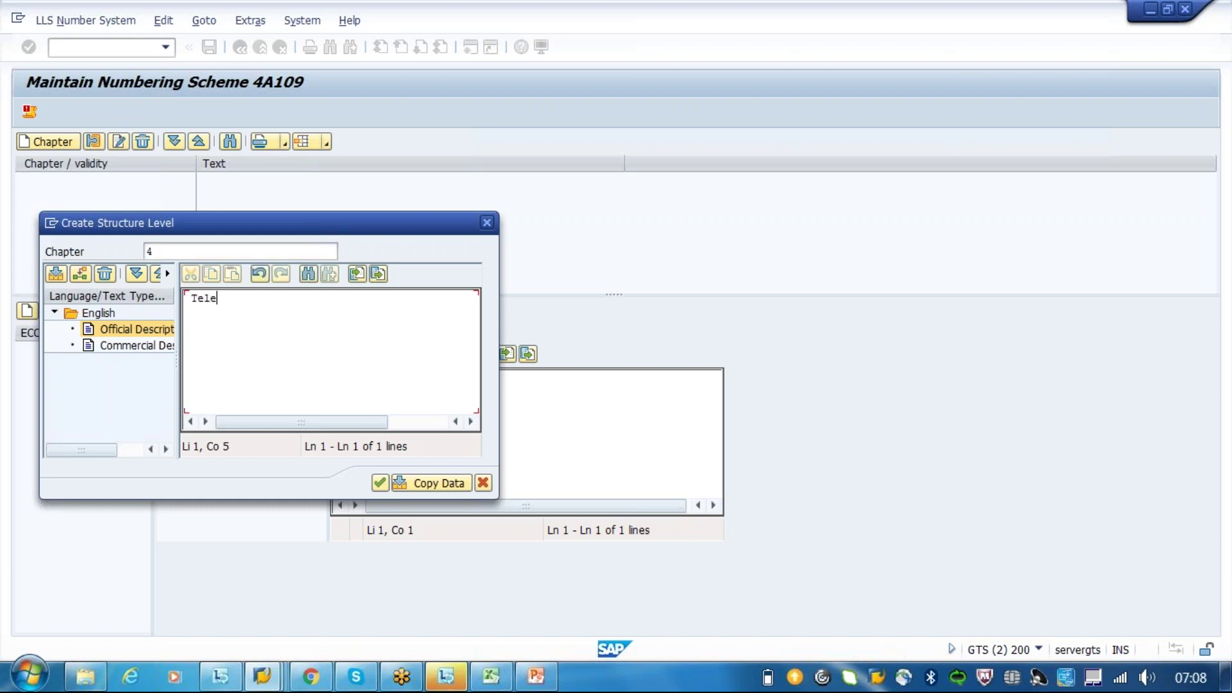
{"action": "type", "text": "communication"}
{"action": "left_click", "coordinate": [430, 488]}
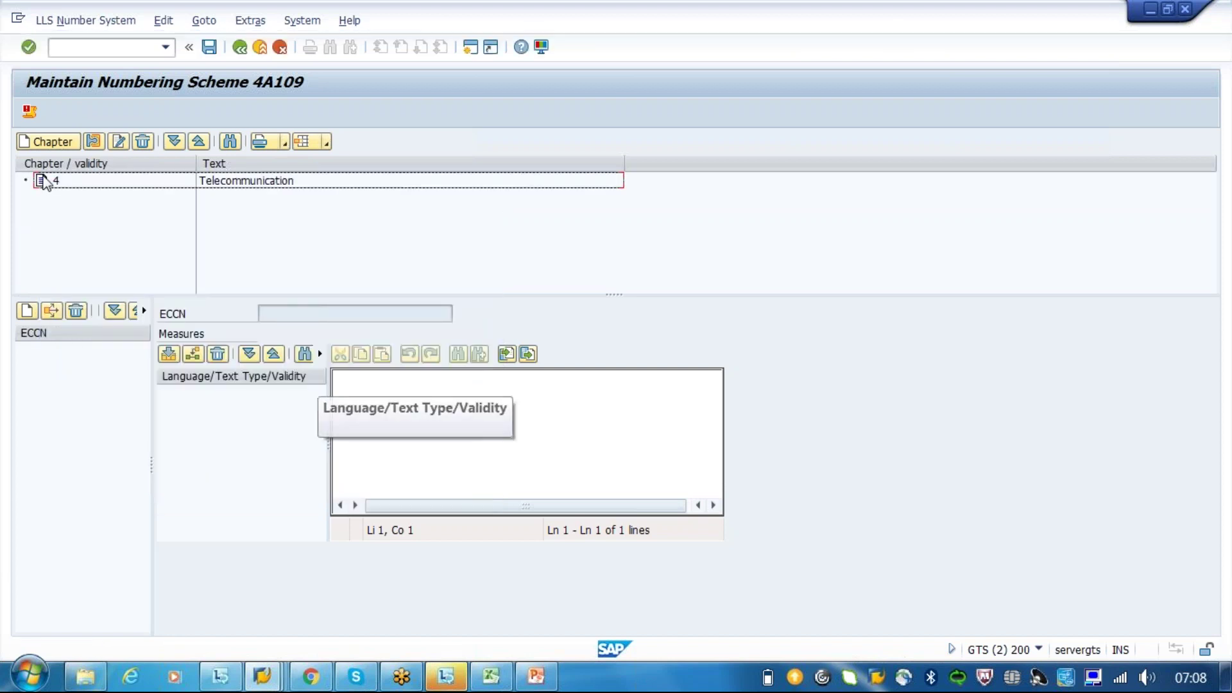
Try to create a validity level 4E below chapter 4 with the description "Telecommunication" and "Data" on a second line
{"action": "left_click", "coordinate": [68, 185]}
{"action": "right_click", "coordinate": [67, 186]}
{"action": "left_click", "coordinate": [176, 225]}
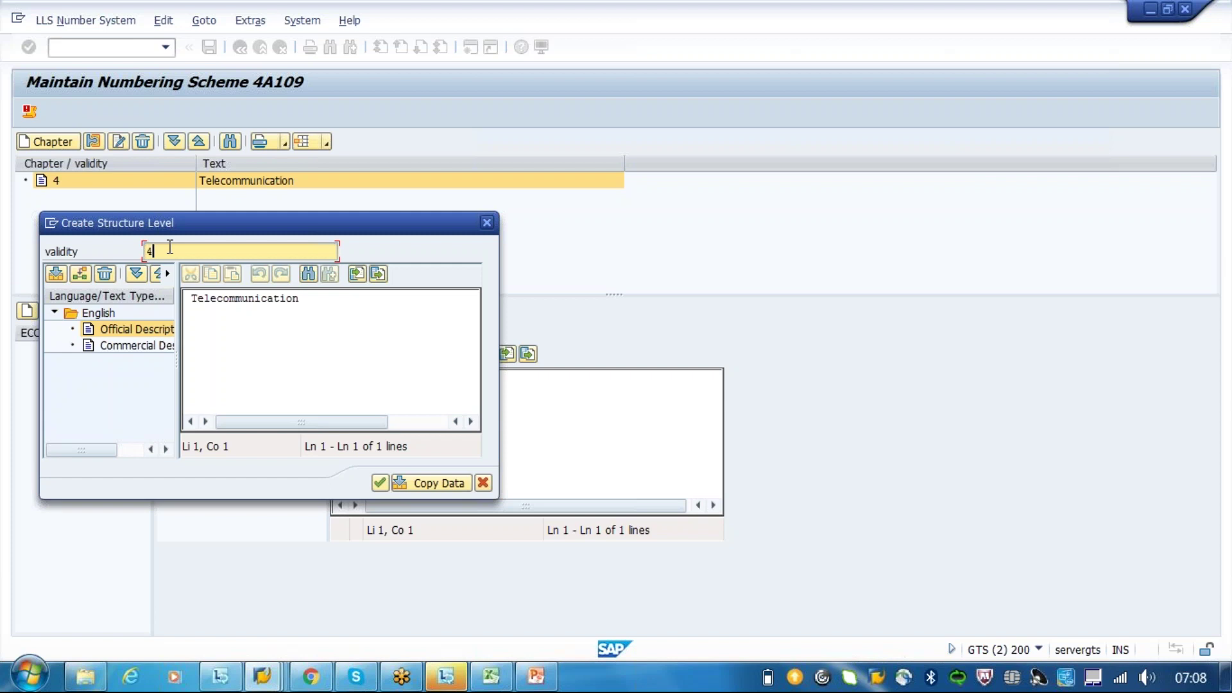
{"action": "type", "text": "E"}
{"action": "left_click", "coordinate": [326, 306]}
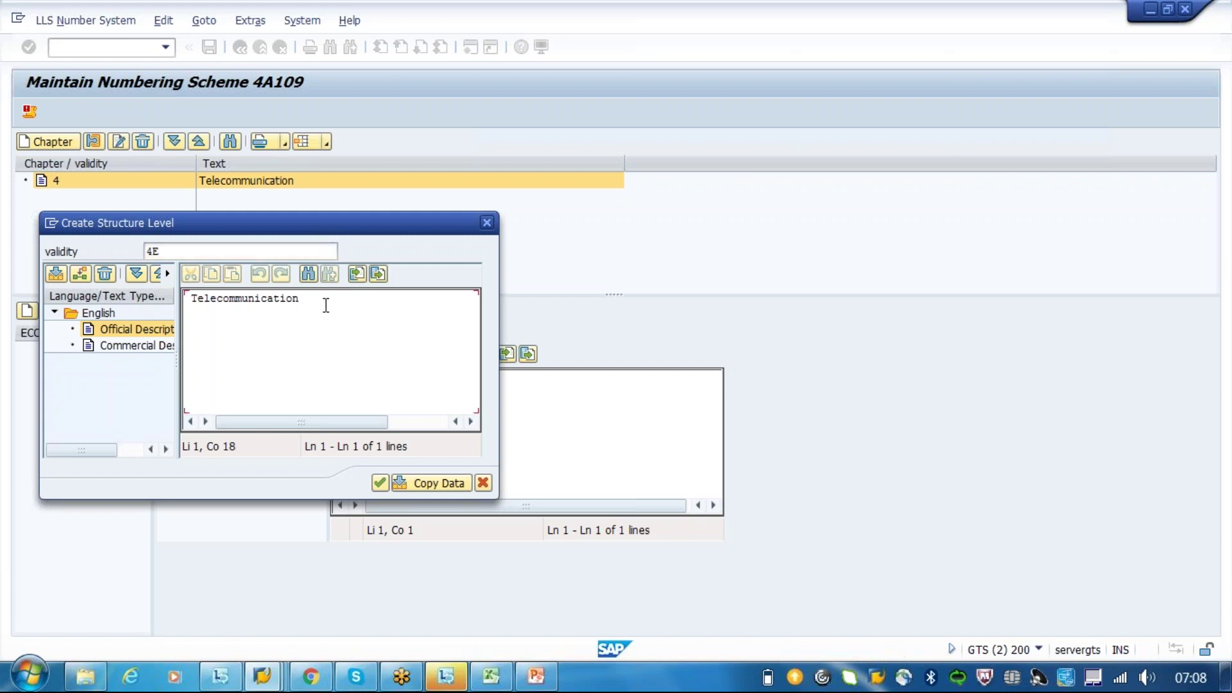
{"action": "key", "text": "Return"}
{"action": "type", "text": "Progra"}
{"action": "key", "text": "BackSpace"}
{"action": "key", "text": "BackSpace"}
{"action": "key", "text": "BackSpace"}
{"action": "key", "text": "BackSpace"}
{"action": "key", "text": "BackSpace"}
{"action": "key", "text": "BackSpace"}
{"action": "type", "text": "F"}
{"action": "key", "text": "BackSpace"}
{"action": "type", "text": "Data"}
{"action": "left_click", "coordinate": [423, 484]}
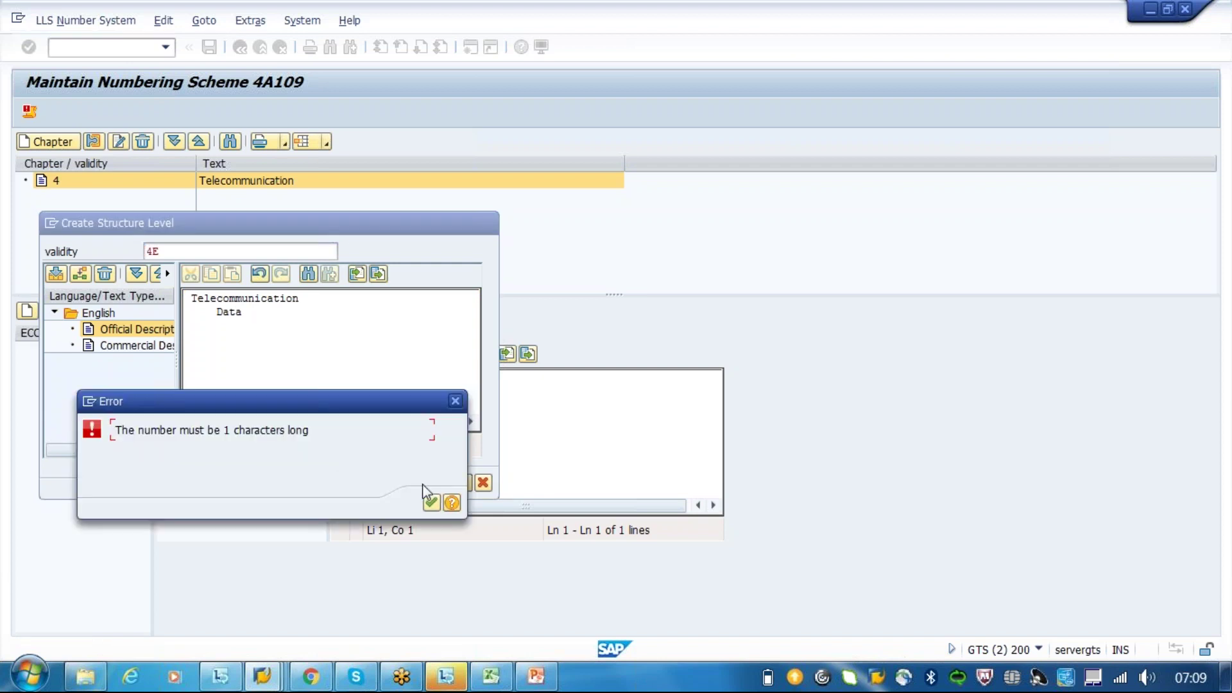
Try one-character codes such as 1 and e for the validity level, and discard the new structure level
{"action": "key", "text": "Return"}
{"action": "left_click", "coordinate": [192, 253]}
{"action": "key", "text": "BackSpace"}
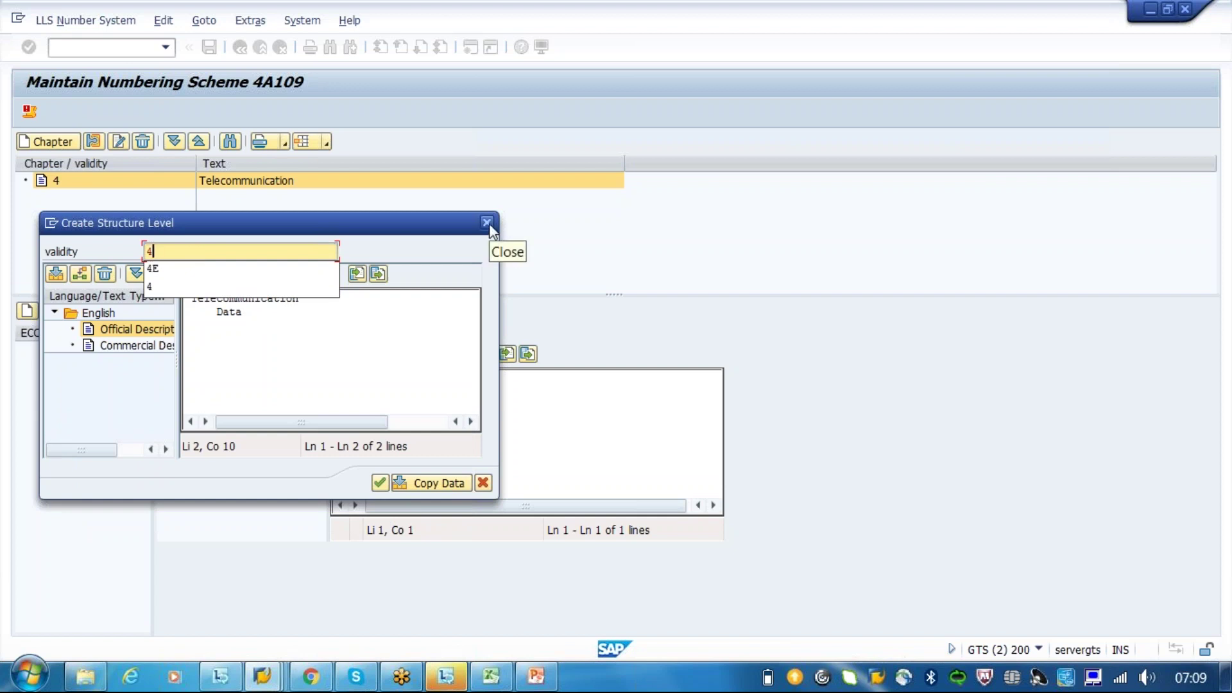
{"action": "key", "text": "BackSpace"}
{"action": "type", "text": "1"}
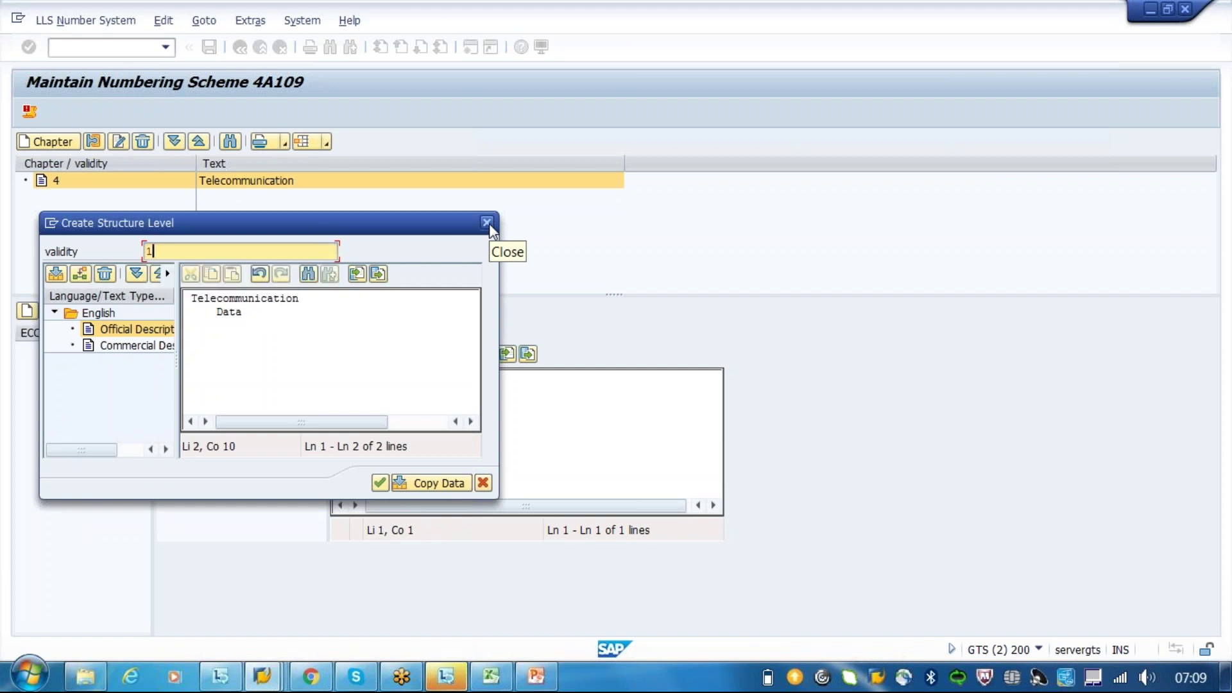
{"action": "key", "text": "BackSpace"}
{"action": "type", "text": "4"}
{"action": "key", "text": "BackSpace"}
{"action": "type", "text": "e"}
{"action": "left_click", "coordinate": [489, 225]}
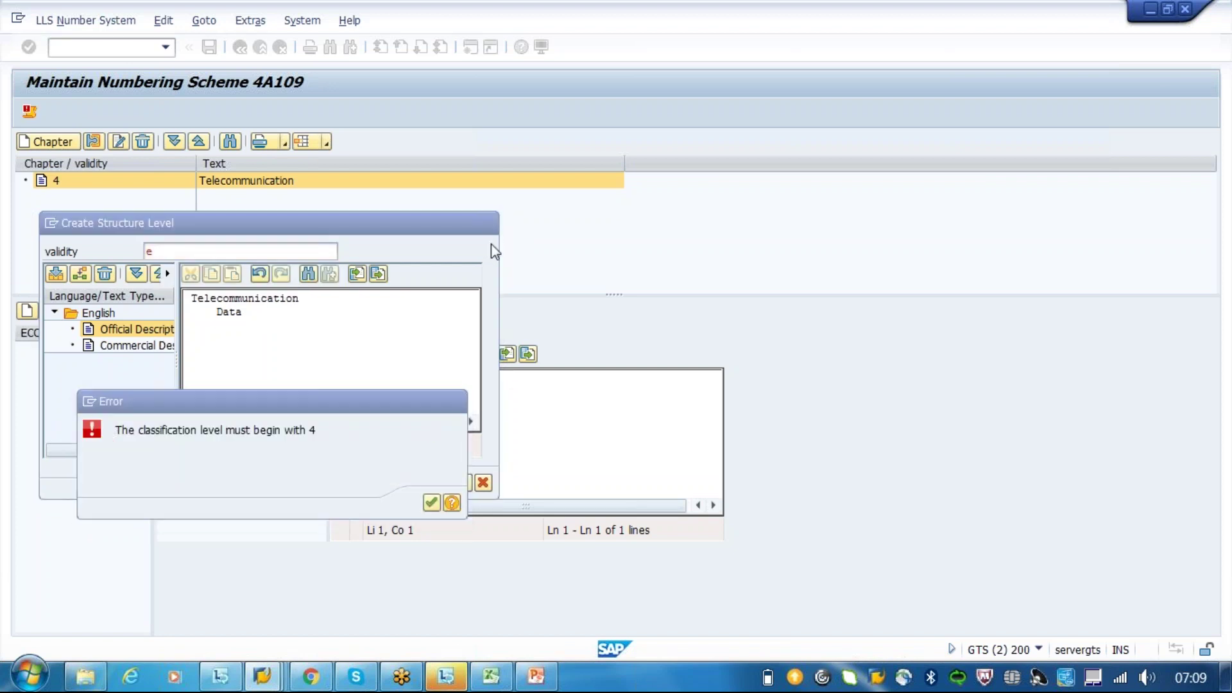
{"action": "key", "text": "Return"}
{"action": "left_click", "coordinate": [491, 225]}
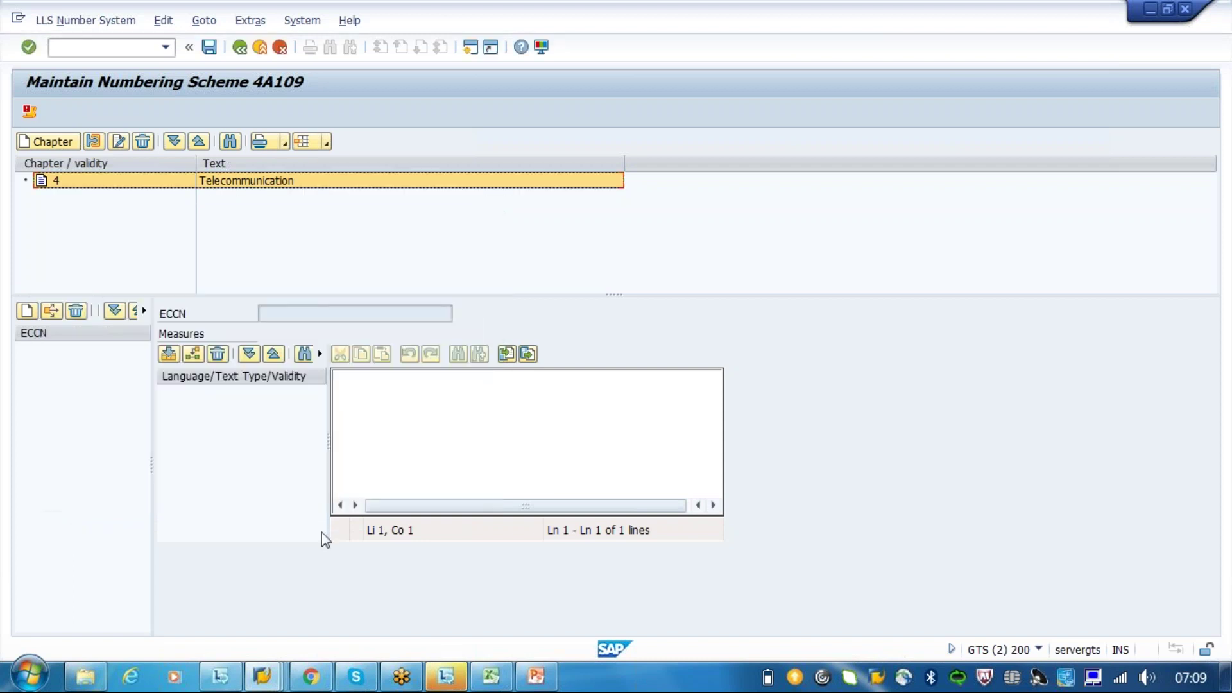
Switch to the configuration session and open the export list structure of numbering scheme 4A109
{"action": "left_click", "coordinate": [265, 678]}
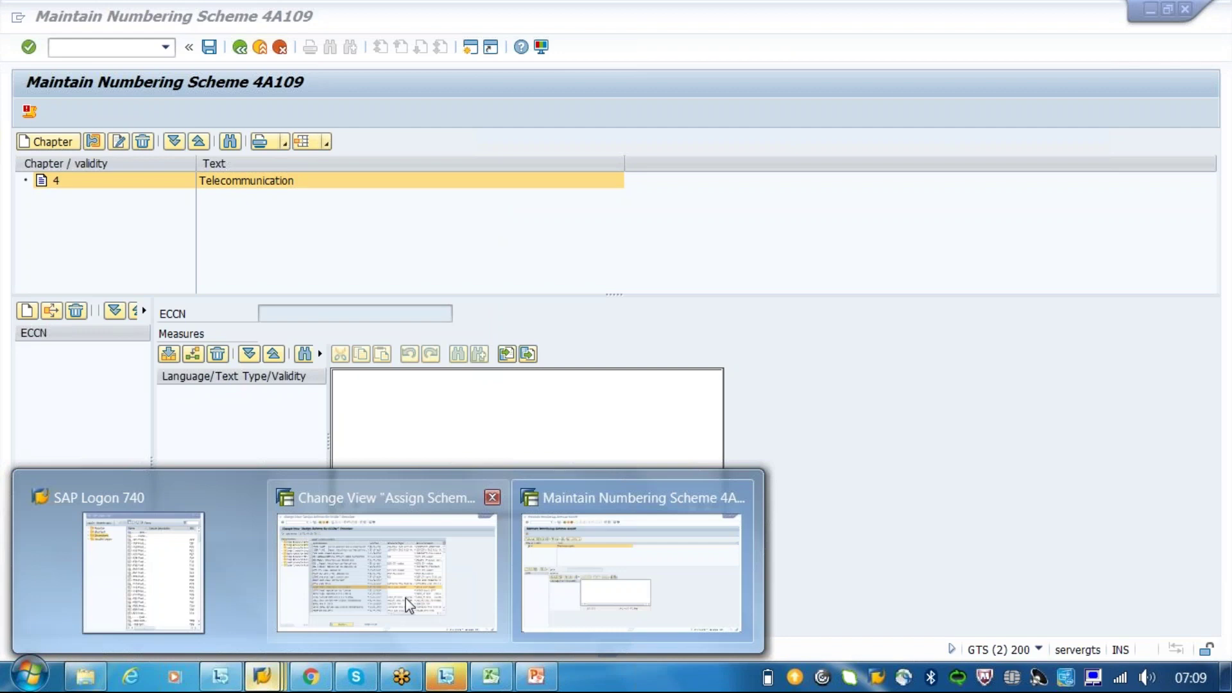
{"action": "left_click", "coordinate": [408, 605]}
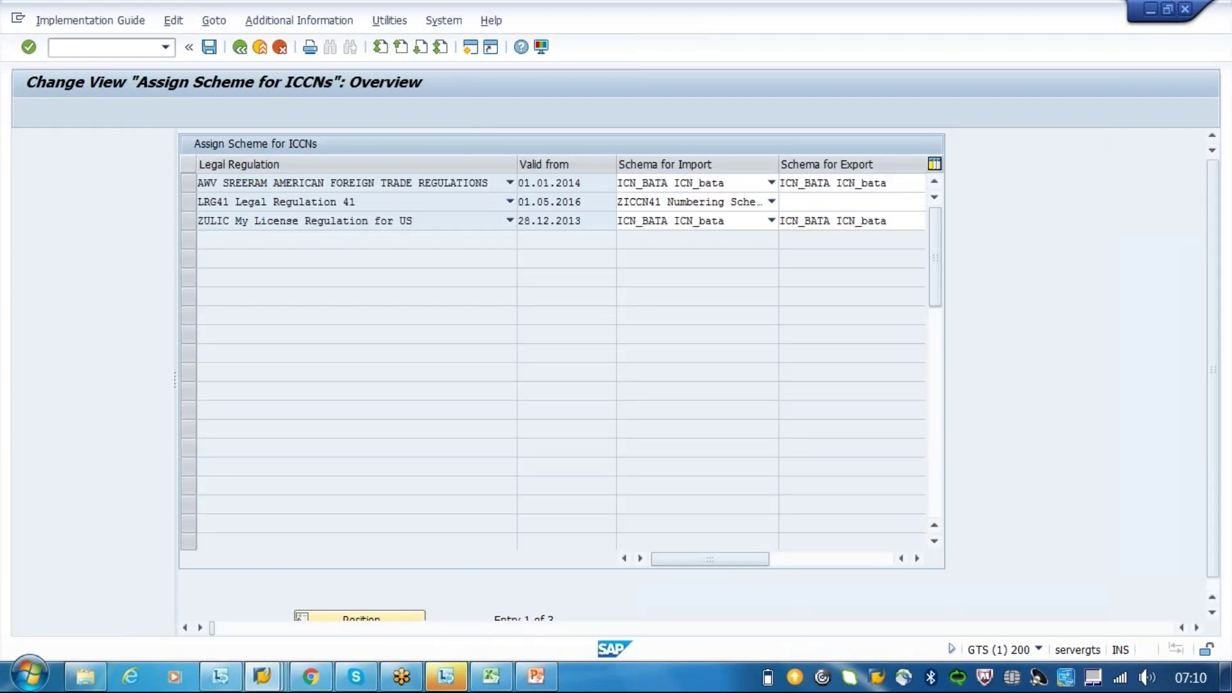
{"action": "key", "text": "F3"}
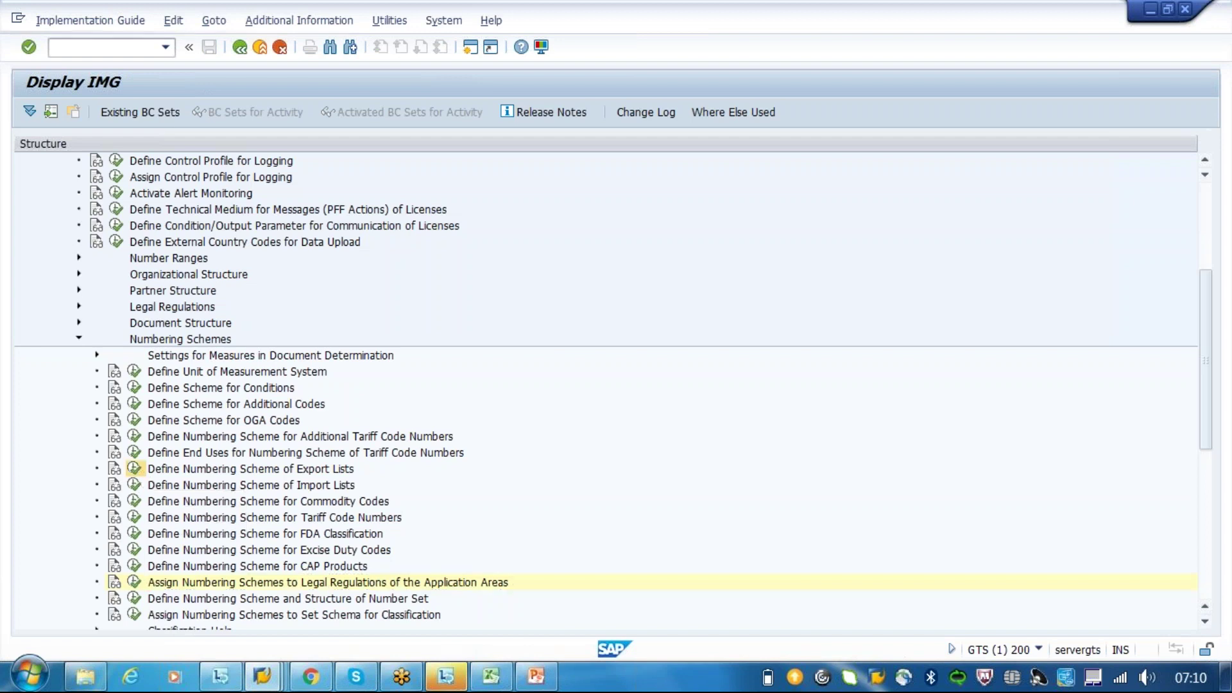
{"action": "left_click", "coordinate": [134, 468]}
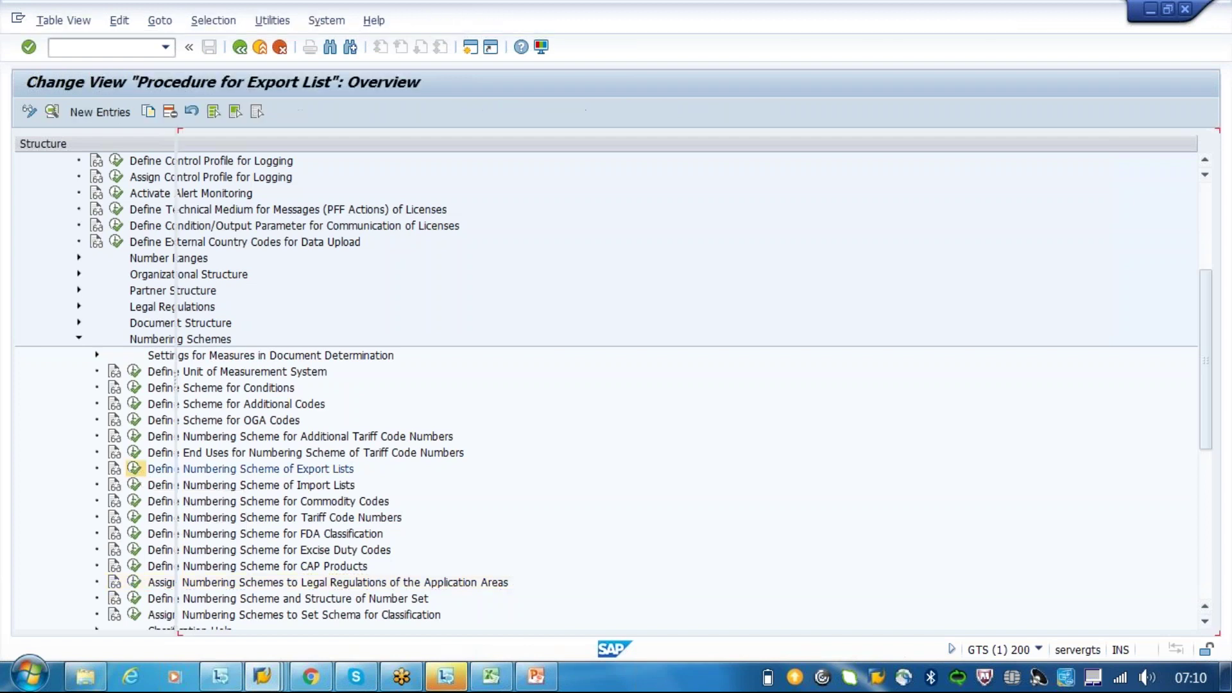
{"action": "left_click", "coordinate": [303, 201]}
{"action": "double_click", "coordinate": [119, 174]}
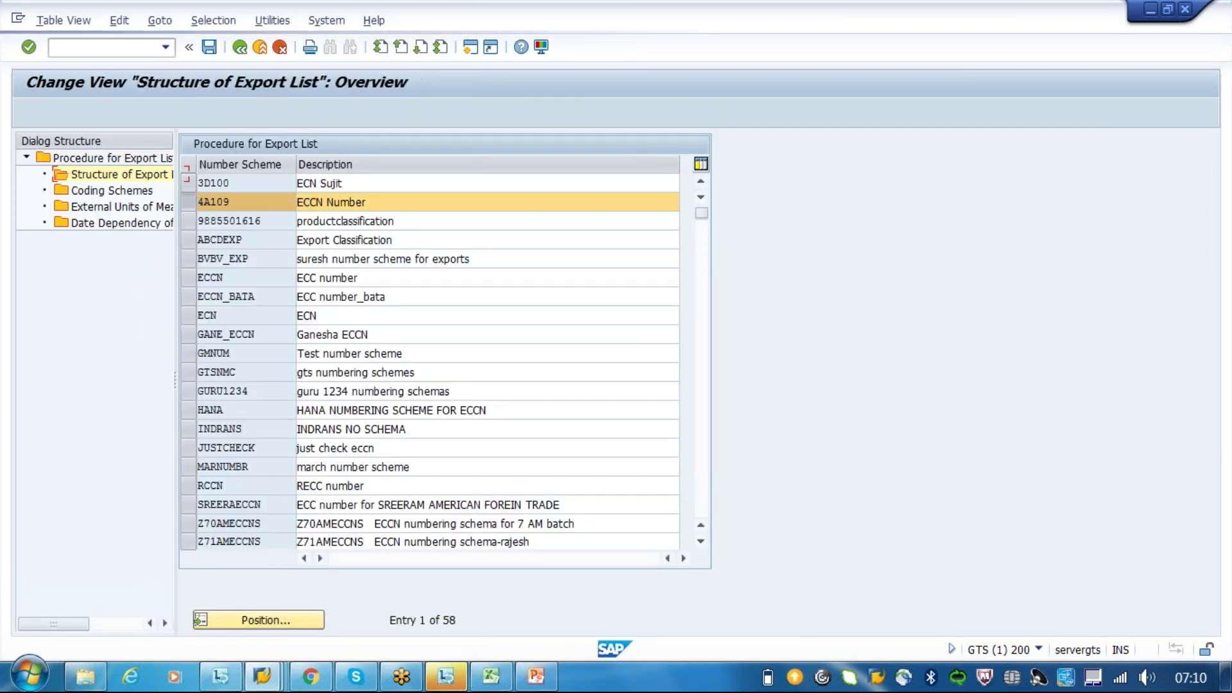
Set the processing type of the level 2 validity entry to "From - To" Range and save
{"action": "left_click", "coordinate": [323, 244]}
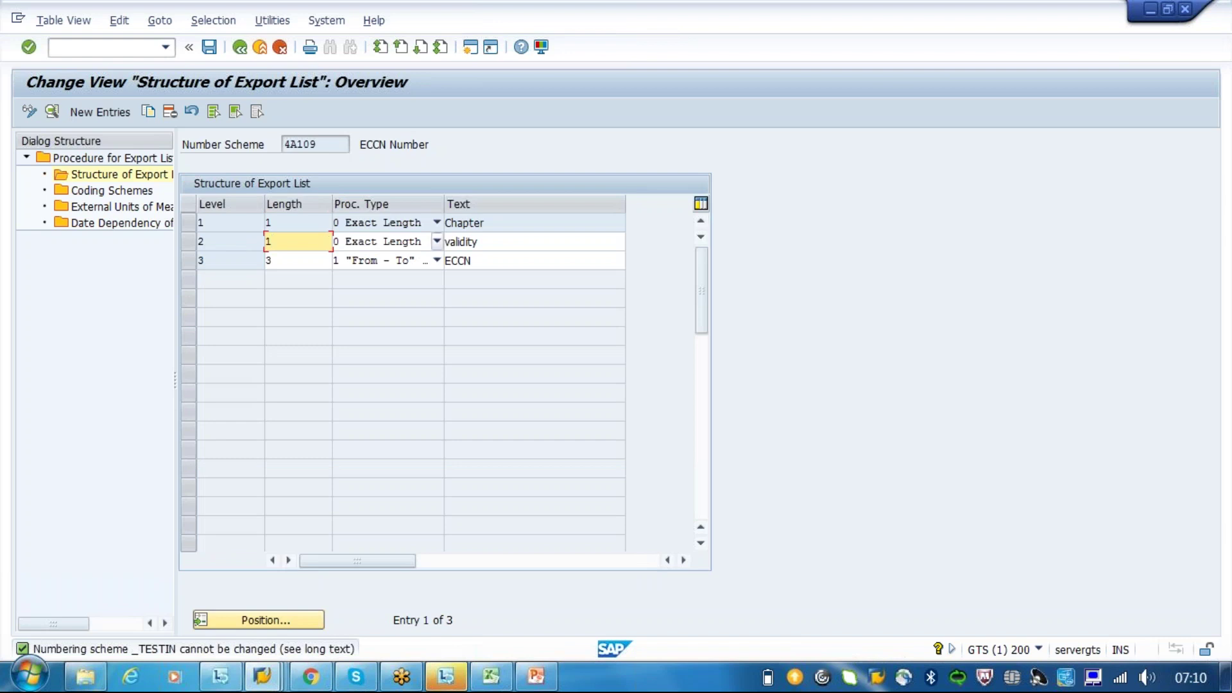
{"action": "left_click", "coordinate": [359, 245]}
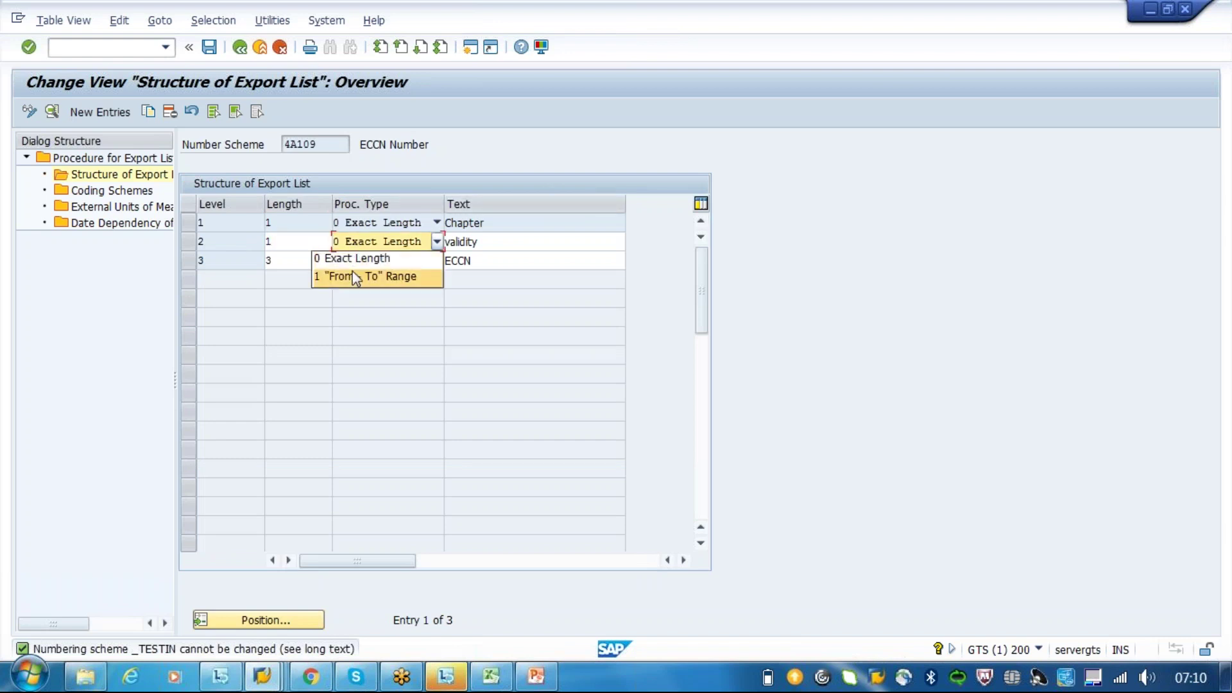
{"action": "left_click", "coordinate": [354, 276]}
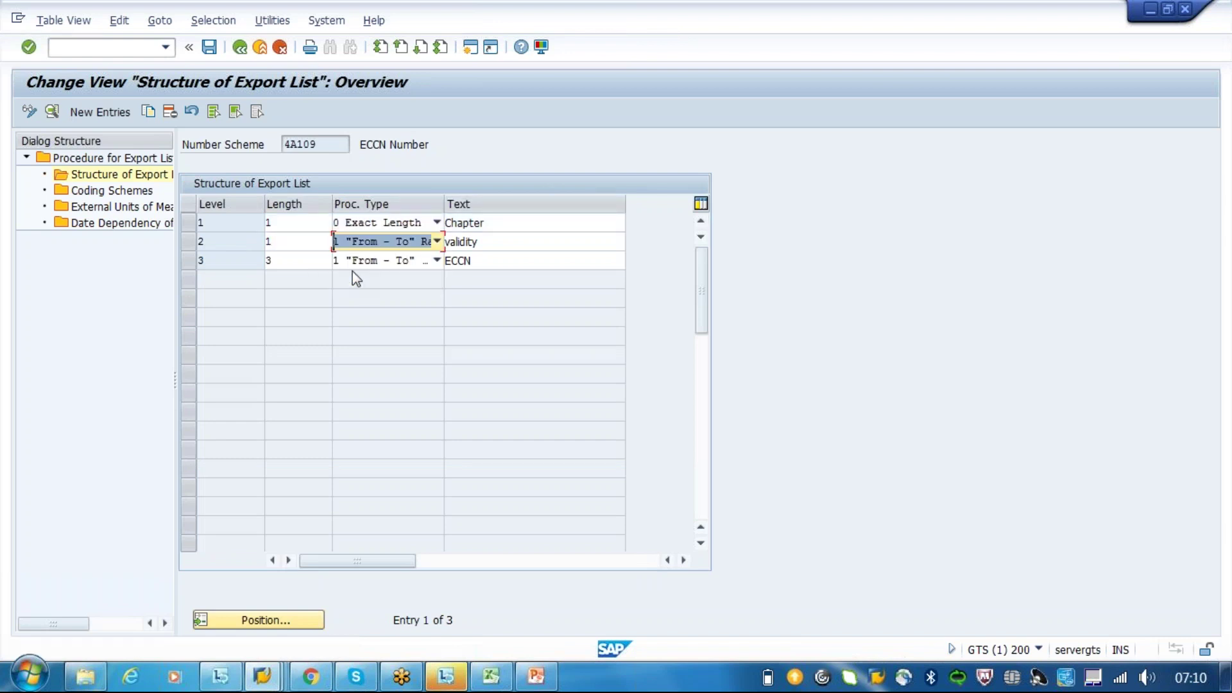
{"action": "key", "text": "F3"}
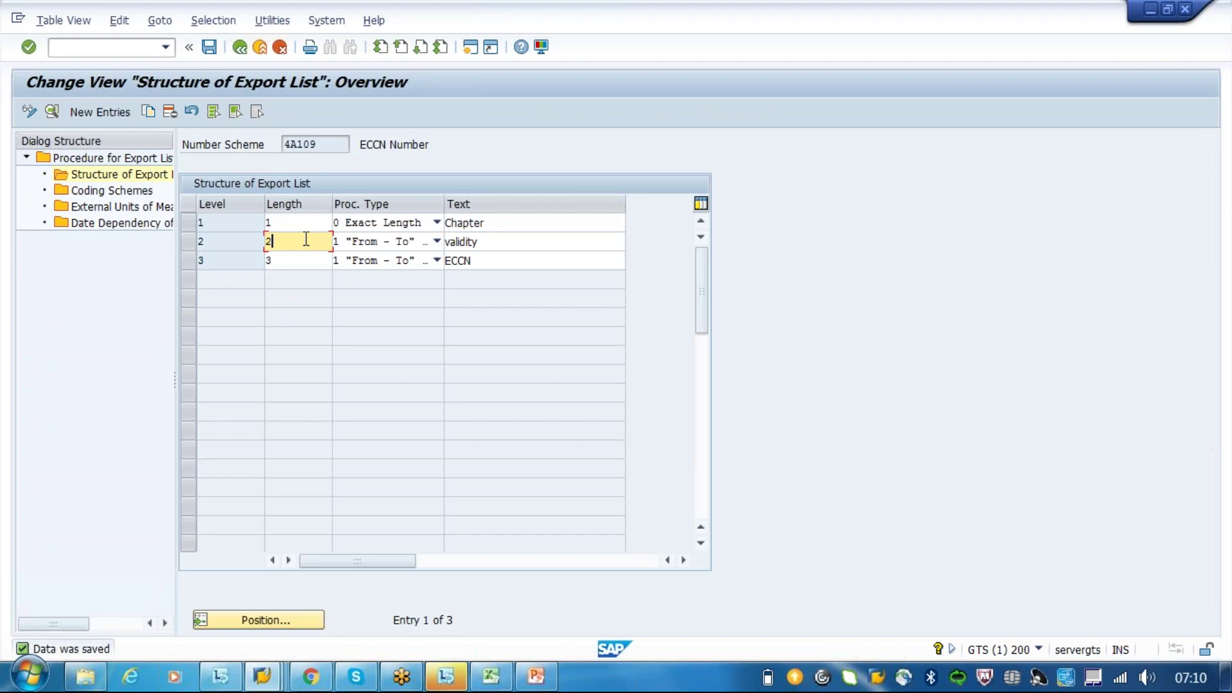
Confirm the length of 2 for the level 2 validity entry and save the export list structure
{"action": "key", "text": "Return"}
{"action": "key", "text": "ctrl+s"}
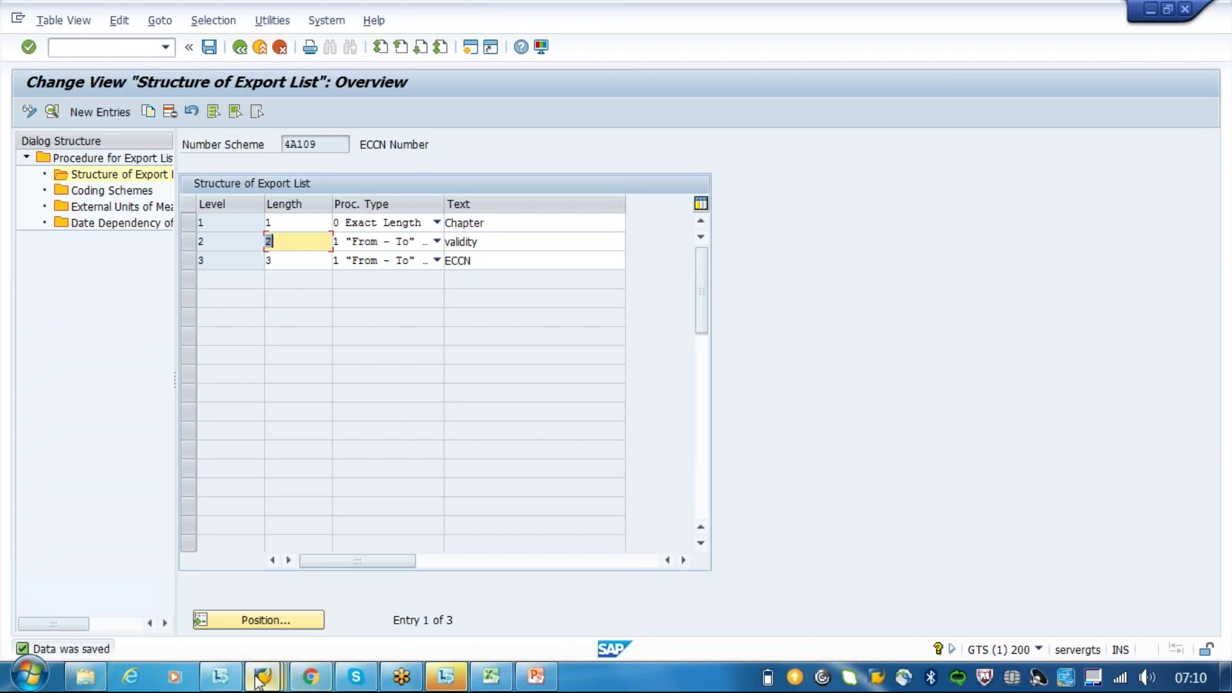
Switch back to number maintenance and try to create validity level 4E below chapter 4, adding "Data" as a second description line
{"action": "mouse_move", "coordinate": [261, 677]}
{"action": "left_click", "coordinate": [638, 562]}
{"action": "right_click", "coordinate": [74, 182]}
{"action": "left_click", "coordinate": [190, 233]}
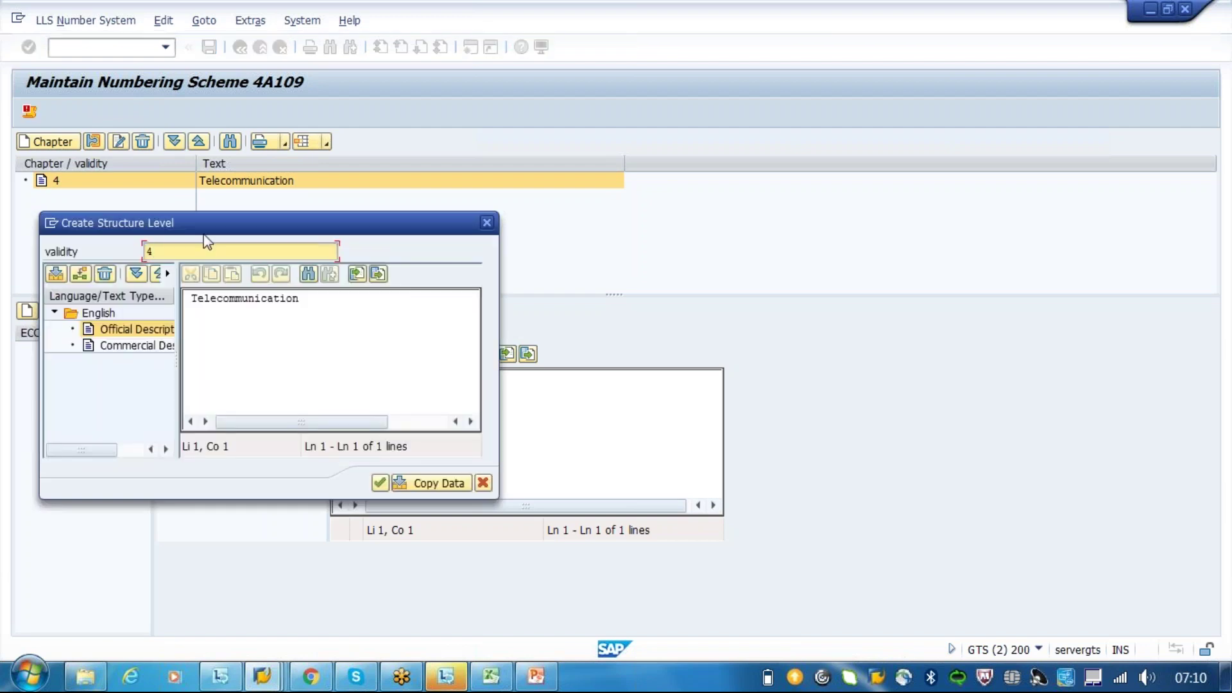
{"action": "left_click", "coordinate": [353, 348]}
{"action": "key", "text": "Return"}
{"action": "type", "text": "Data"}
{"action": "key", "text": "Return"}
{"action": "left_click", "coordinate": [416, 484]}
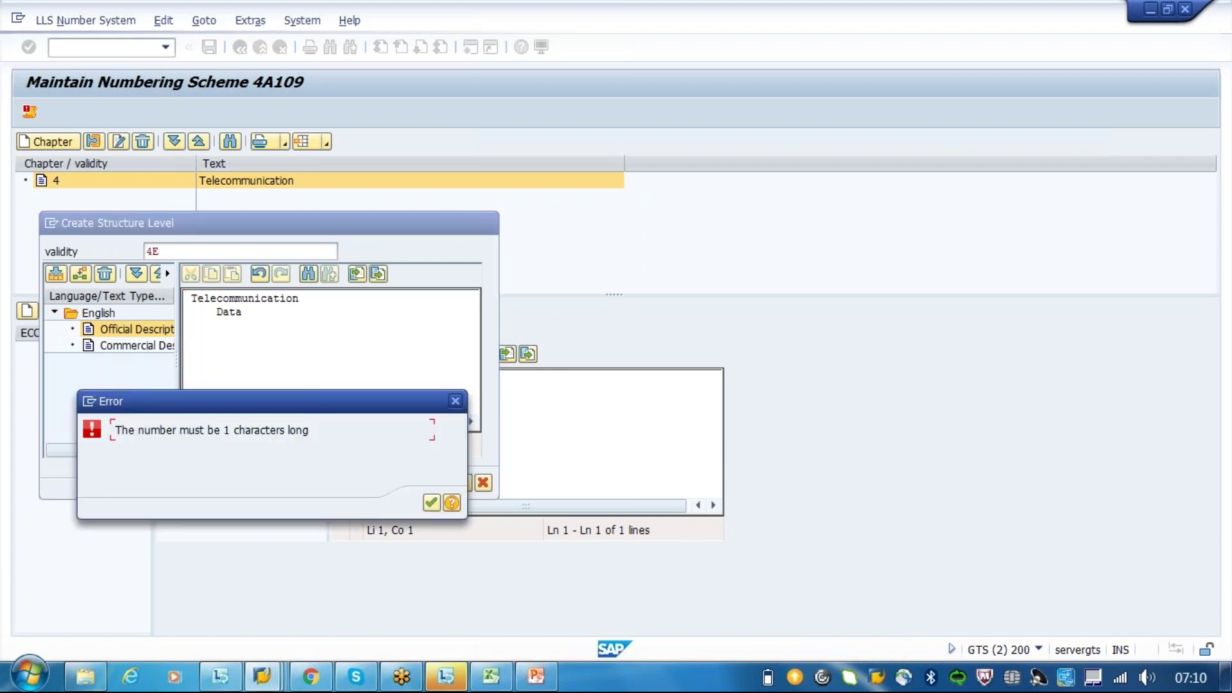
{"action": "key", "text": "Return"}
{"action": "left_click", "coordinate": [485, 224]}
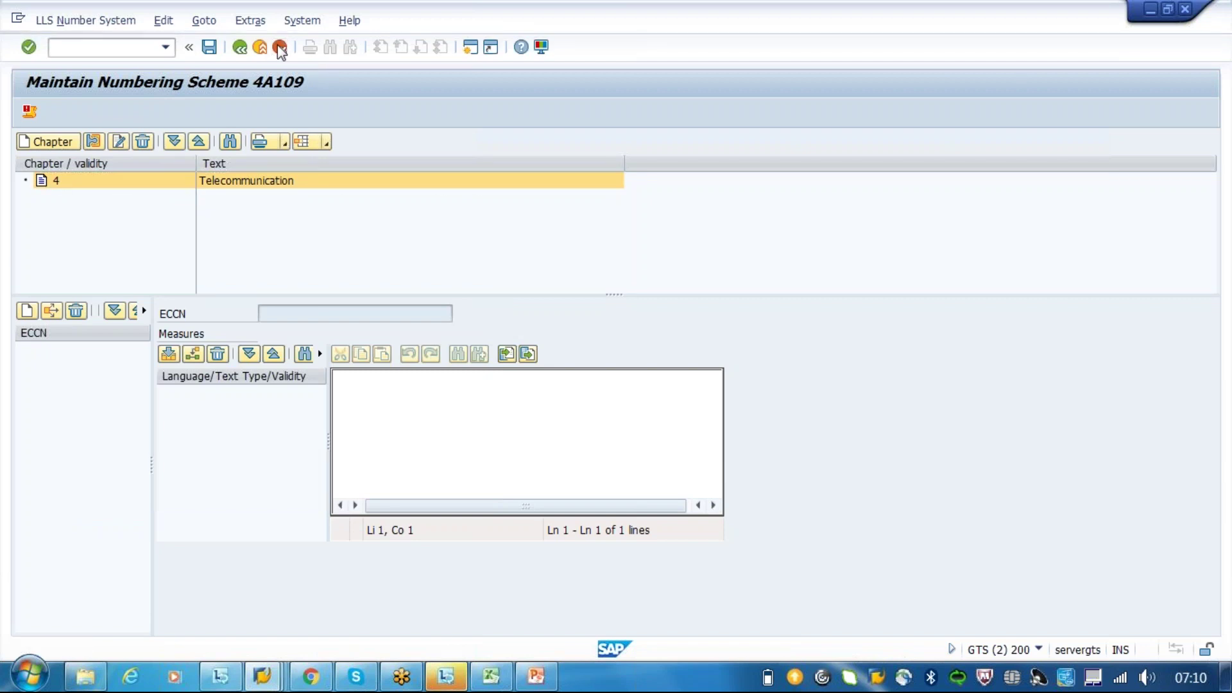
Exit the number maintenance without saving and reopen numbering scheme 4A109 for maintenance
{"action": "left_click", "coordinate": [279, 48]}
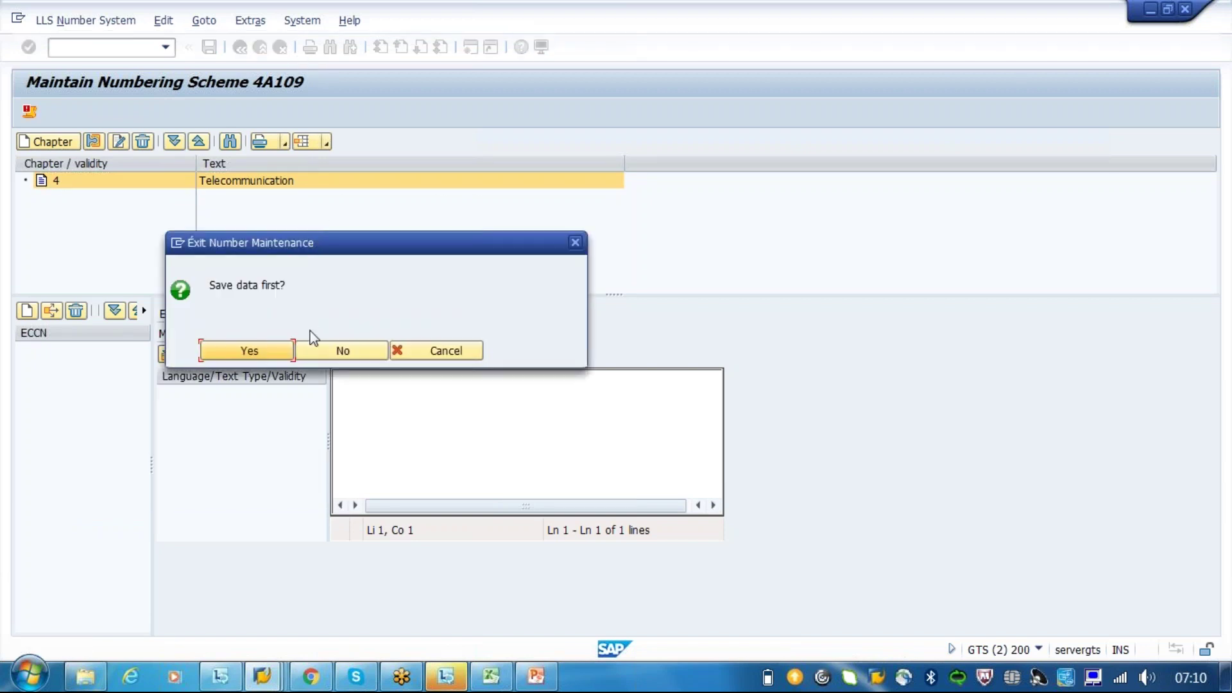
{"action": "left_click", "coordinate": [338, 350]}
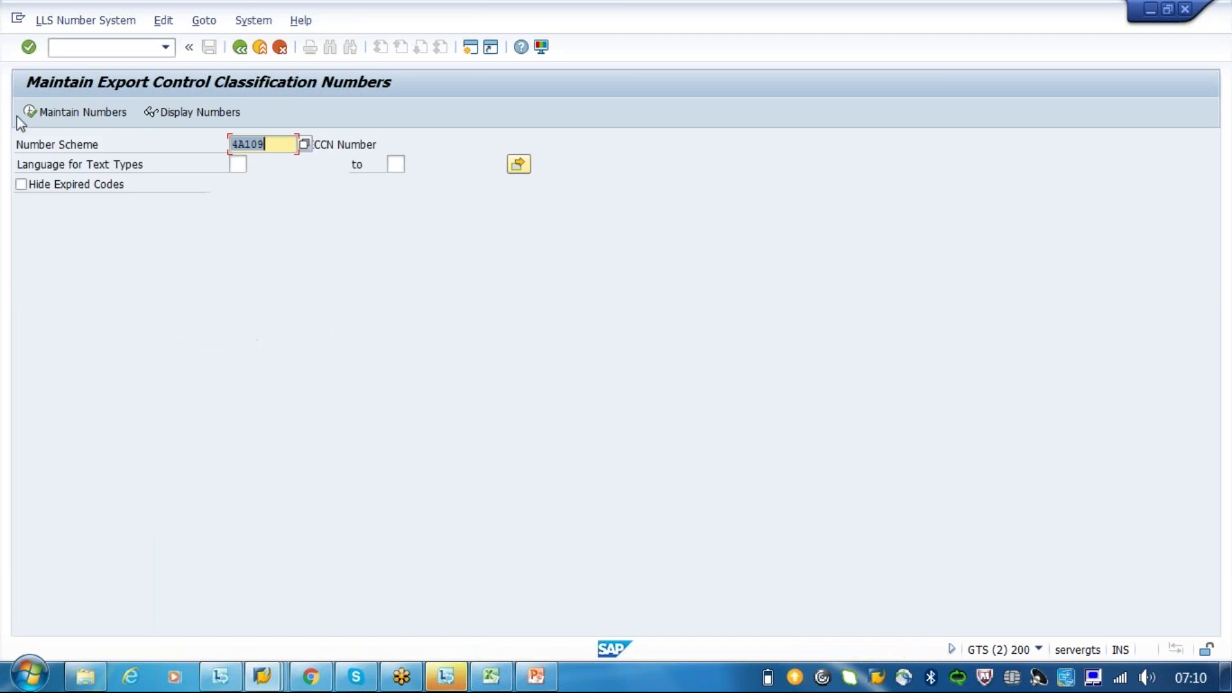
{"action": "left_click", "coordinate": [55, 114]}
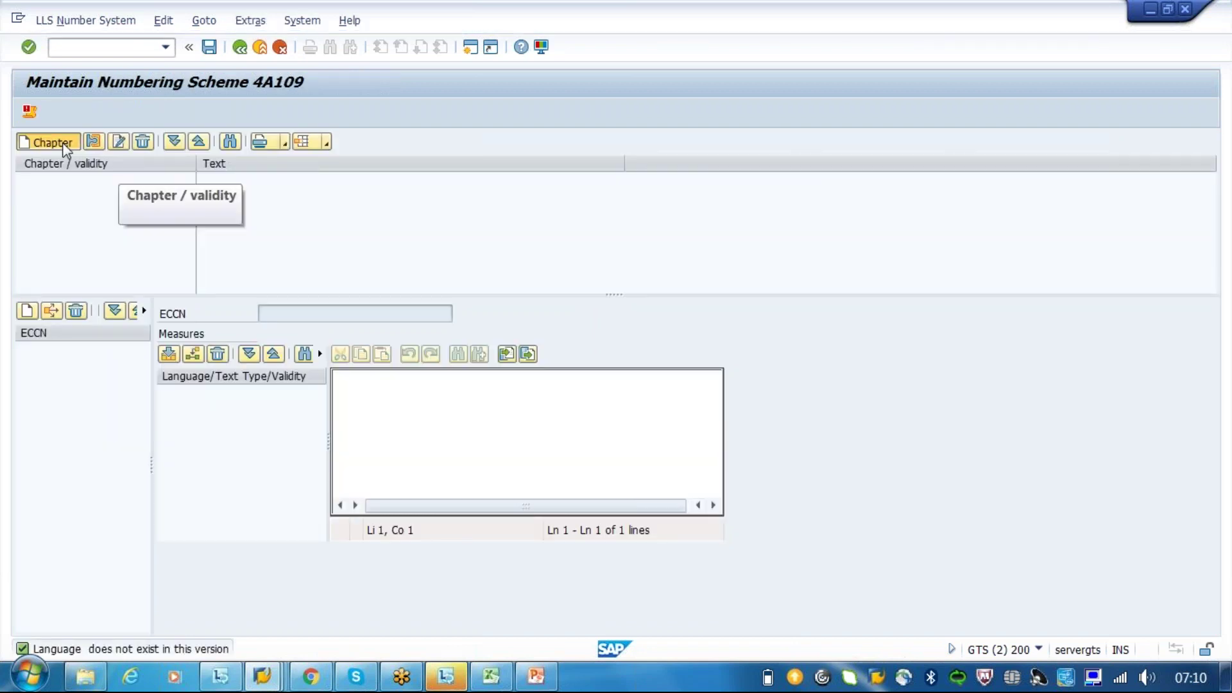
Create chapter 4 with the official English description "Telecommunications"
{"action": "left_click", "coordinate": [62, 143]}
{"action": "type", "text": "e"}
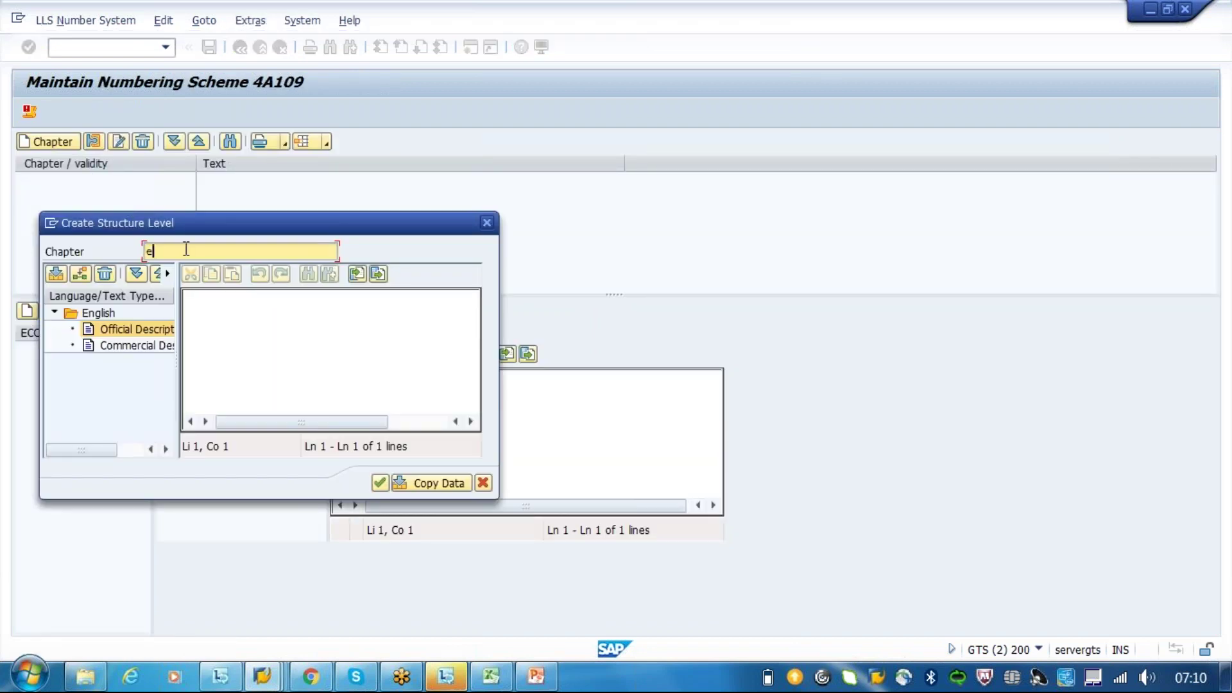
{"action": "key", "text": "BackSpace"}
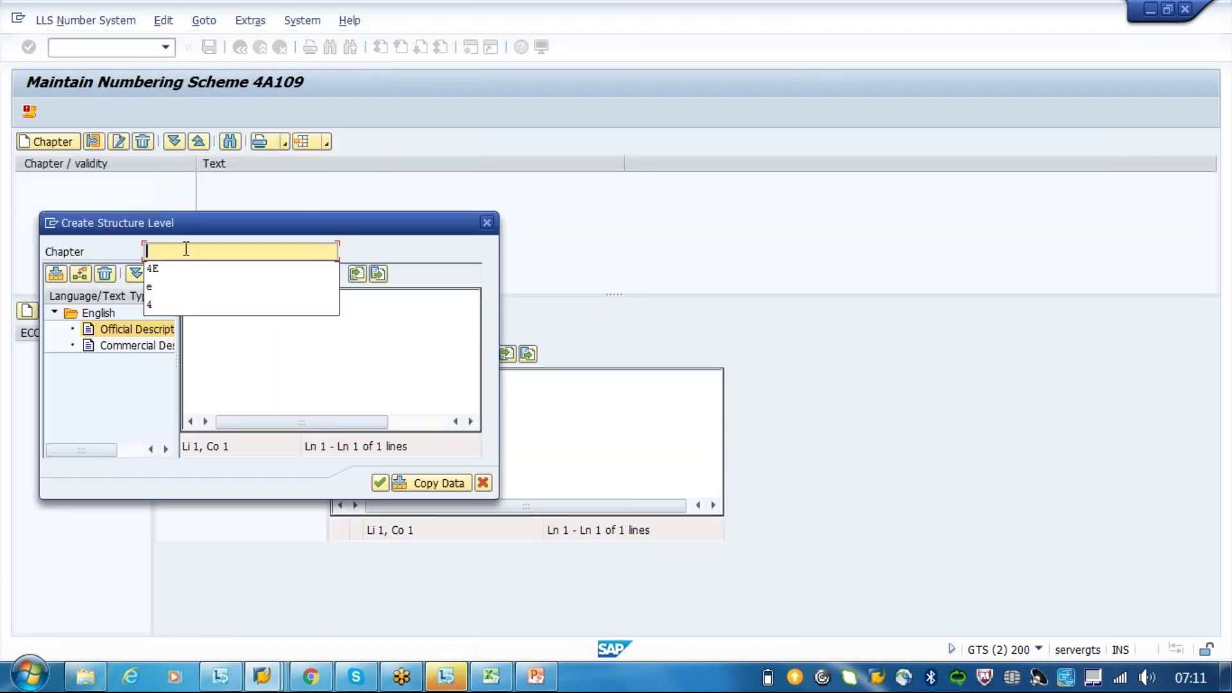
{"action": "left_click", "coordinate": [186, 304]}
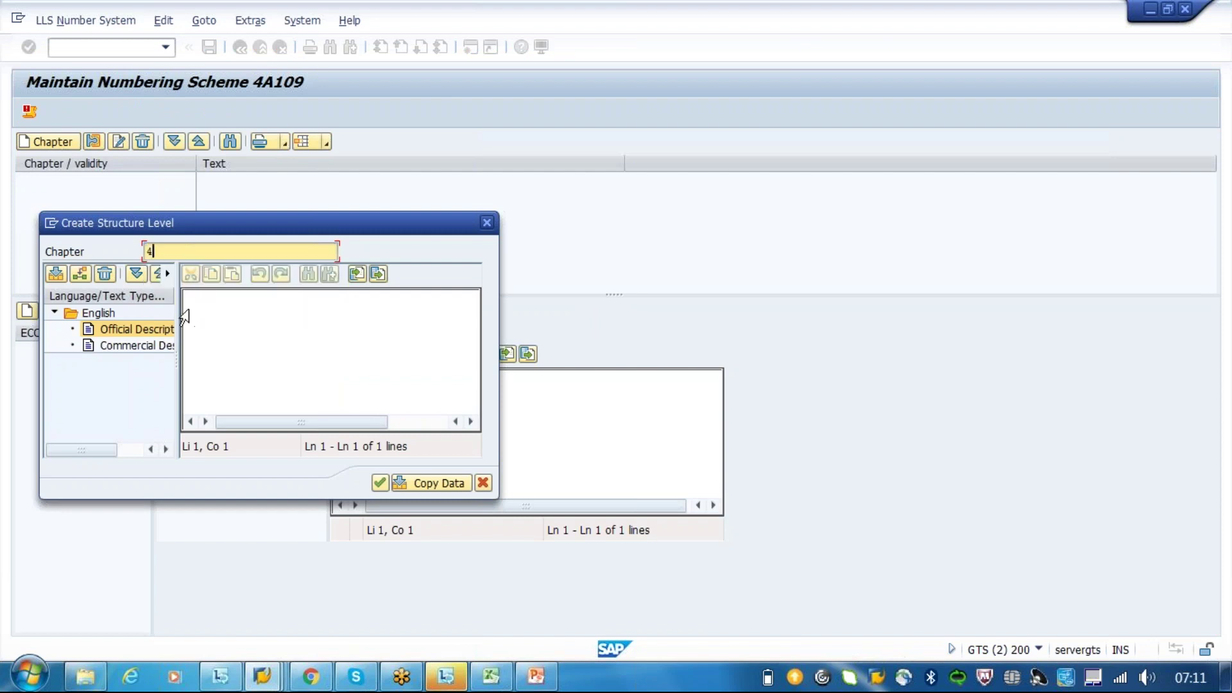
{"action": "left_click", "coordinate": [209, 310]}
{"action": "type", "text": "T"}
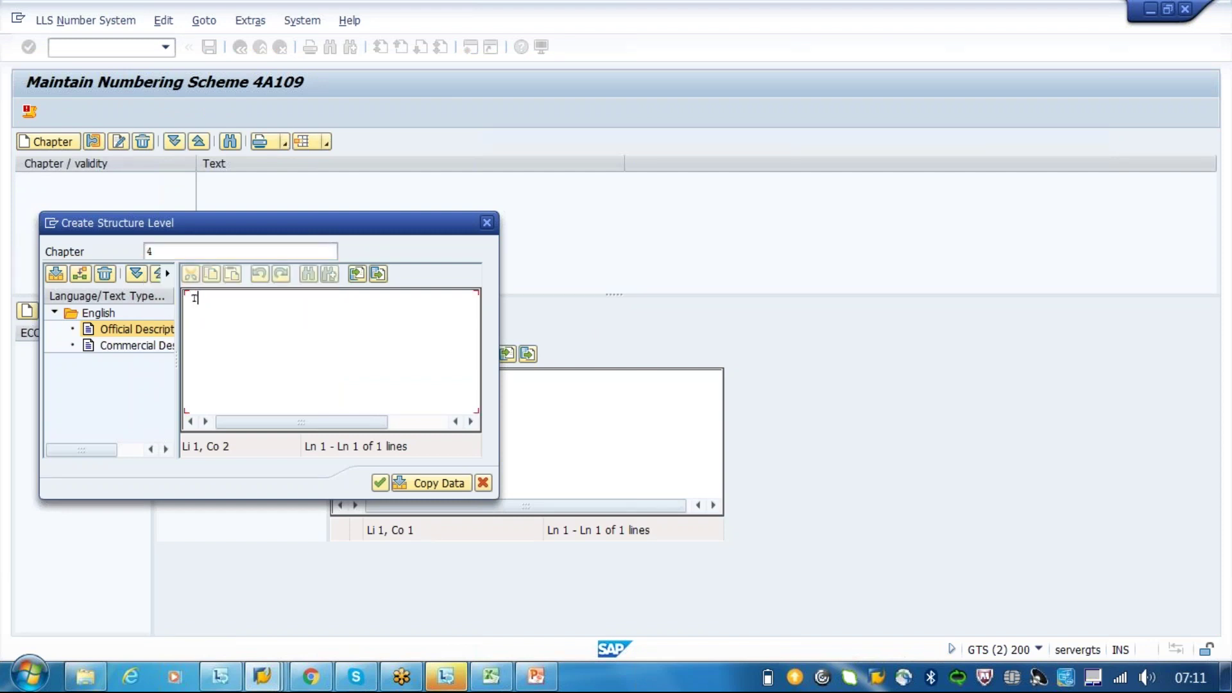
{"action": "type", "text": "elecommunications"}
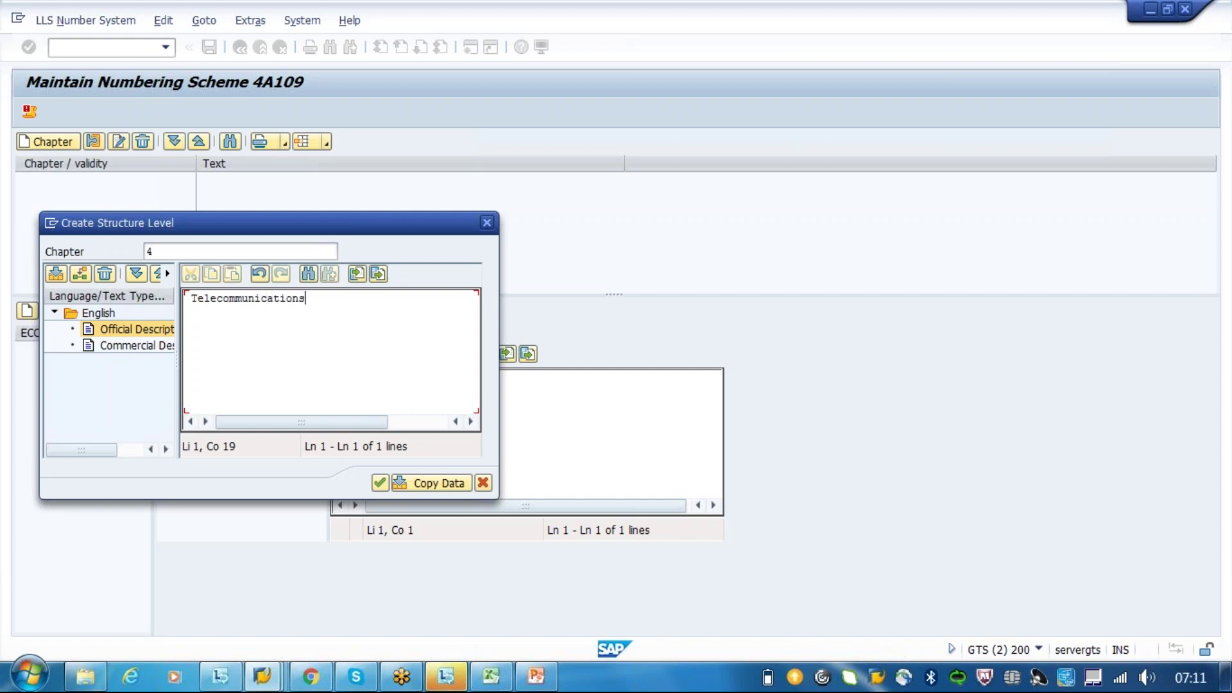
{"action": "left_click", "coordinate": [425, 488]}
Create validity level 4E below chapter 4, described as "Telecommunications" with "Data" on a second line, and select it
{"action": "left_click", "coordinate": [41, 180]}
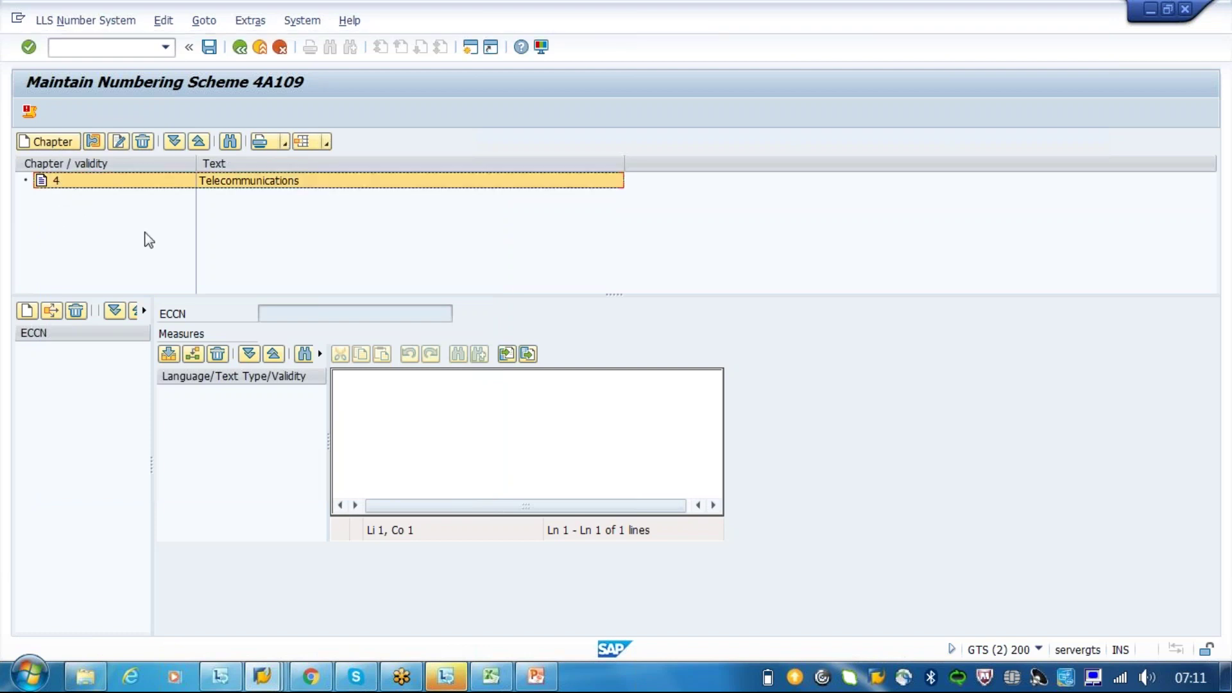
{"action": "right_click", "coordinate": [76, 184]}
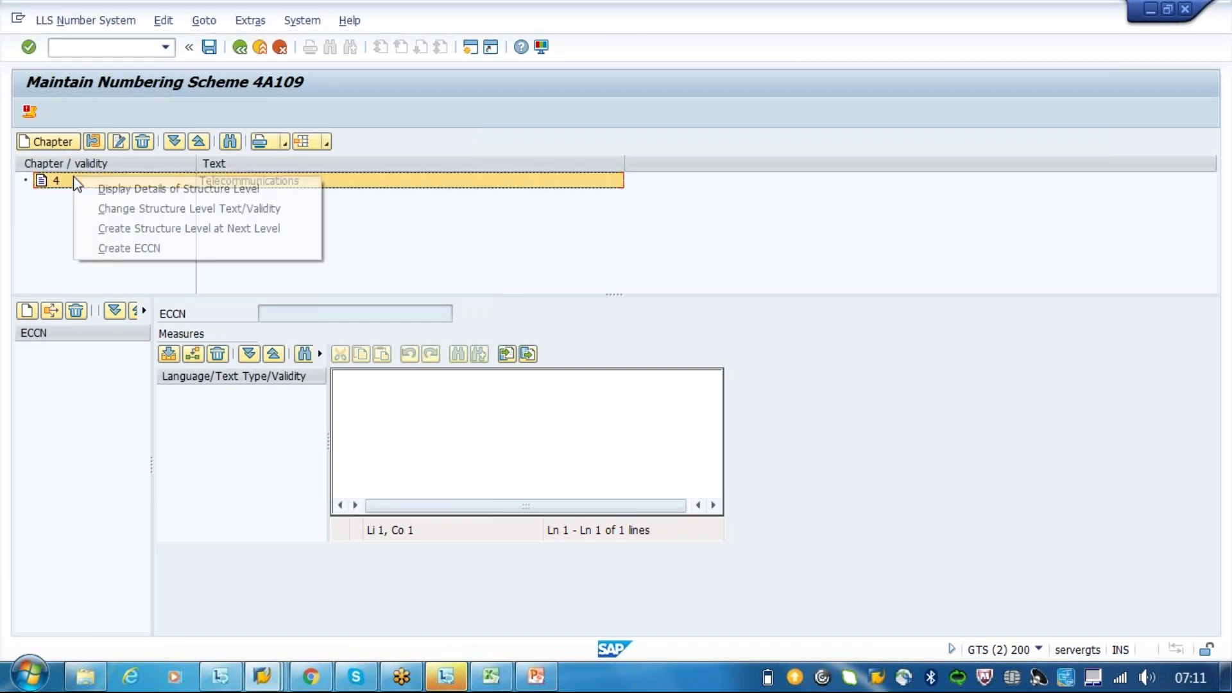
{"action": "left_click", "coordinate": [161, 229]}
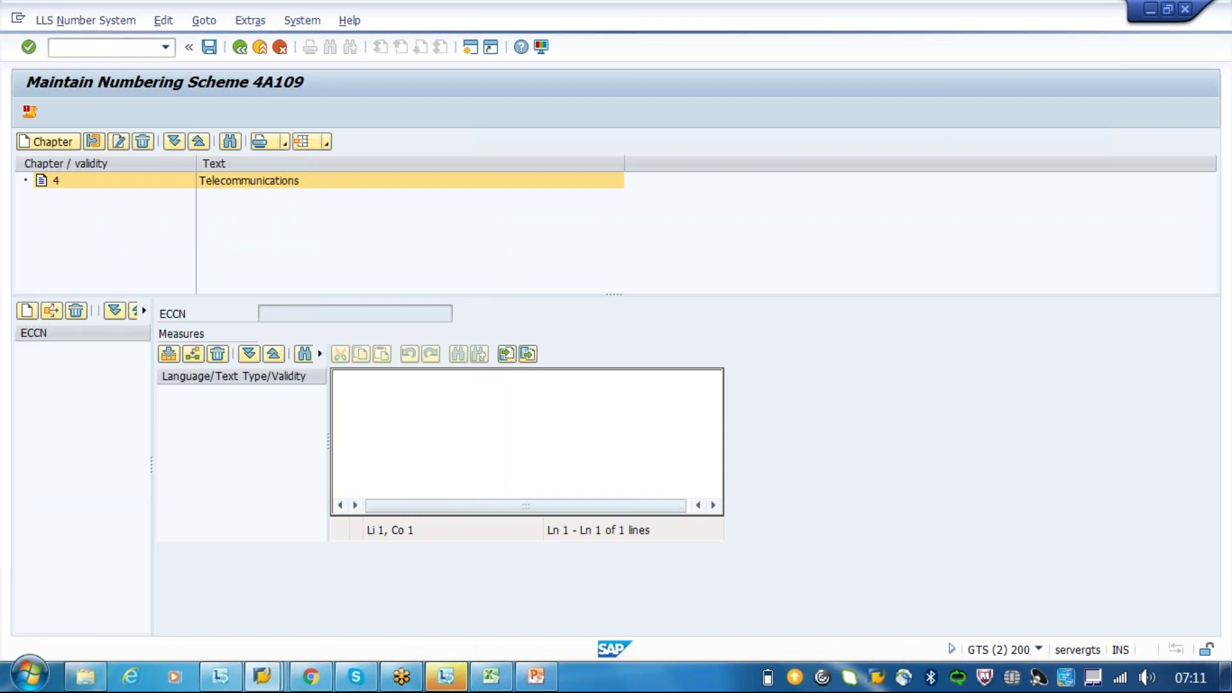
{"action": "type", "text": "4E"}
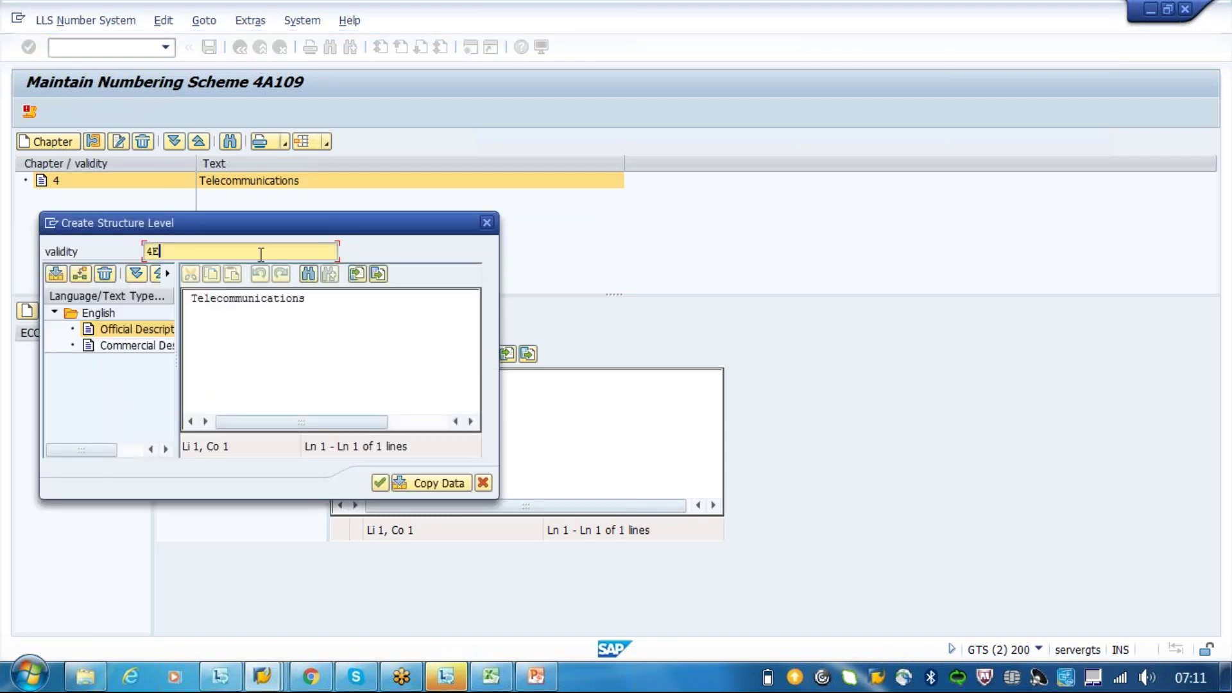
{"action": "left_click", "coordinate": [336, 296]}
{"action": "key", "text": "Return"}
{"action": "type", "text": "Data"}
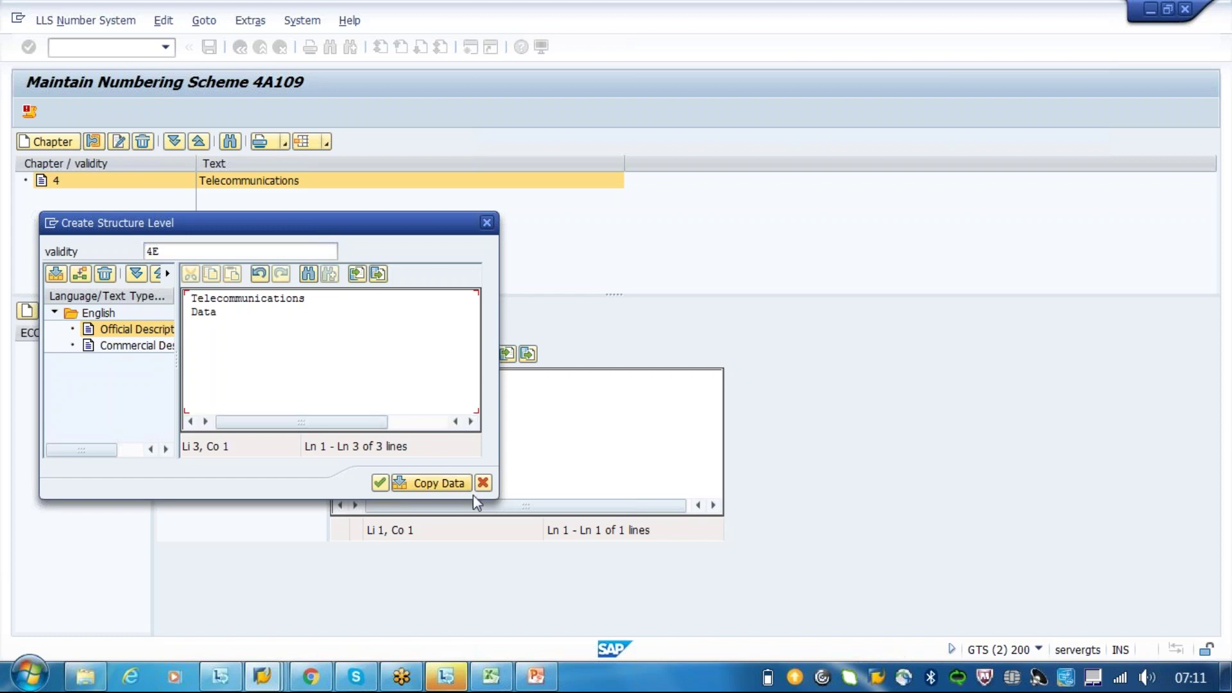
{"action": "left_click", "coordinate": [452, 483]}
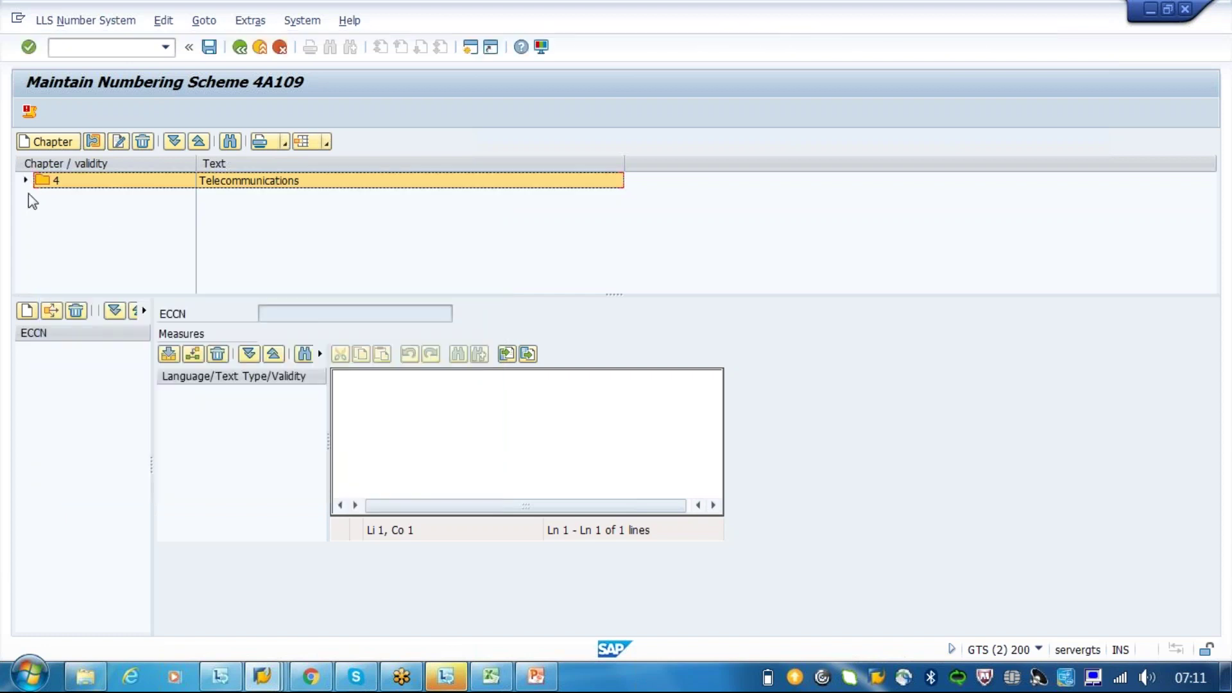
{"action": "left_click", "coordinate": [24, 181]}
{"action": "left_click", "coordinate": [70, 198]}
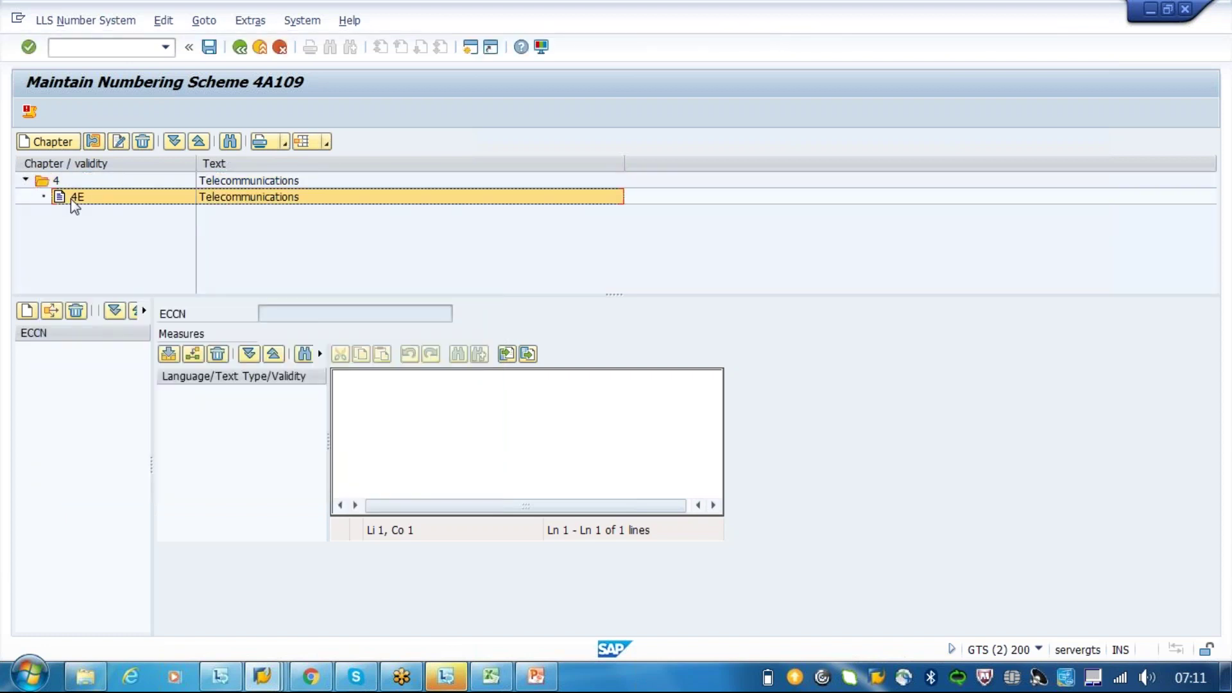
Try to create a further structure level below validity level 4E
{"action": "right_click", "coordinate": [71, 198]}
{"action": "left_click", "coordinate": [195, 250]}
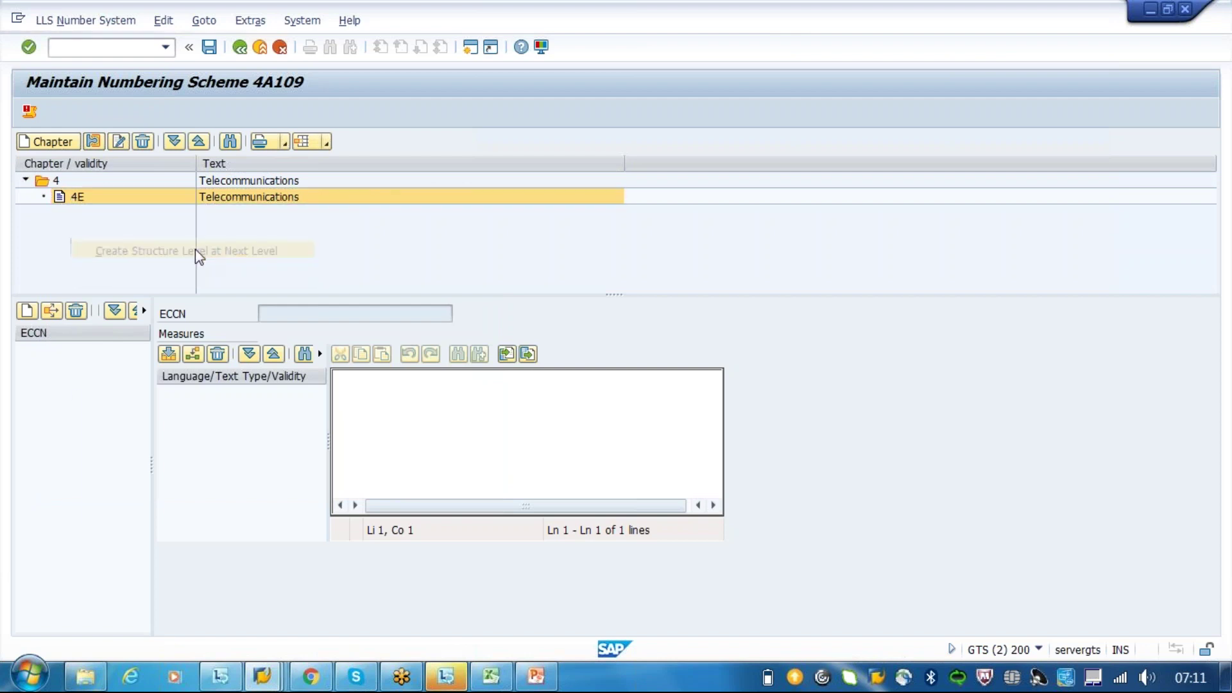
{"action": "key", "text": "Return"}
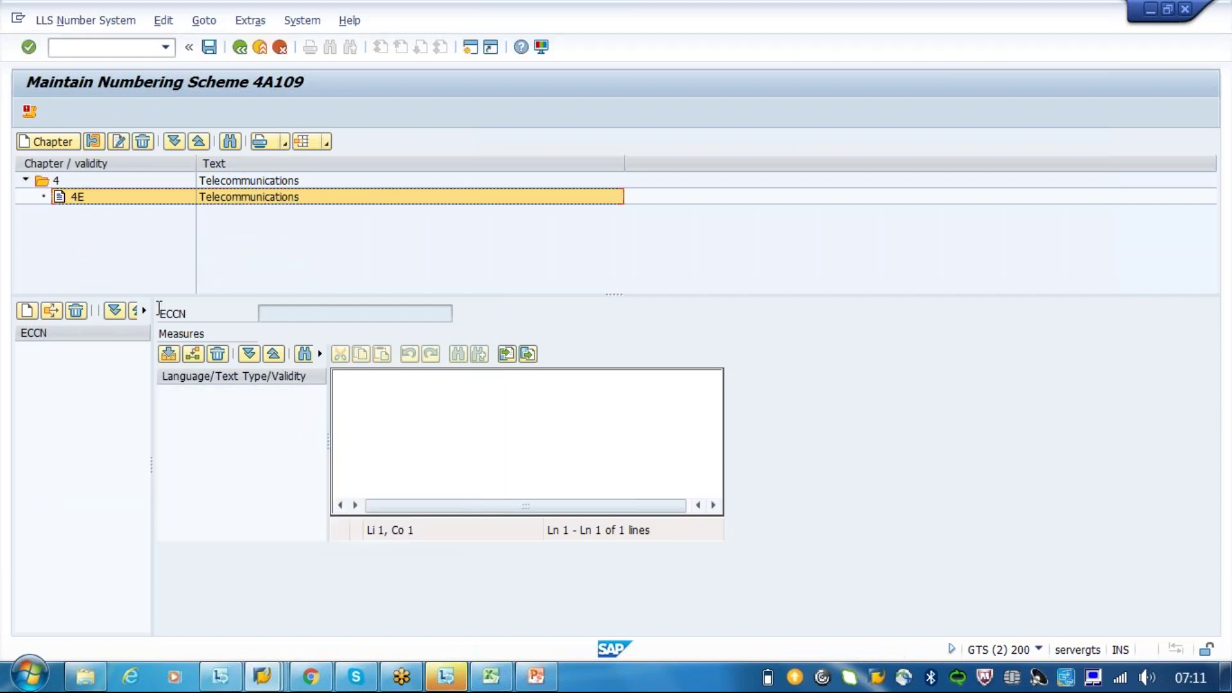
Create ECCN 4E888 under validity level 4E
{"action": "left_click", "coordinate": [27, 312]}
{"action": "type", "text": "4E"}
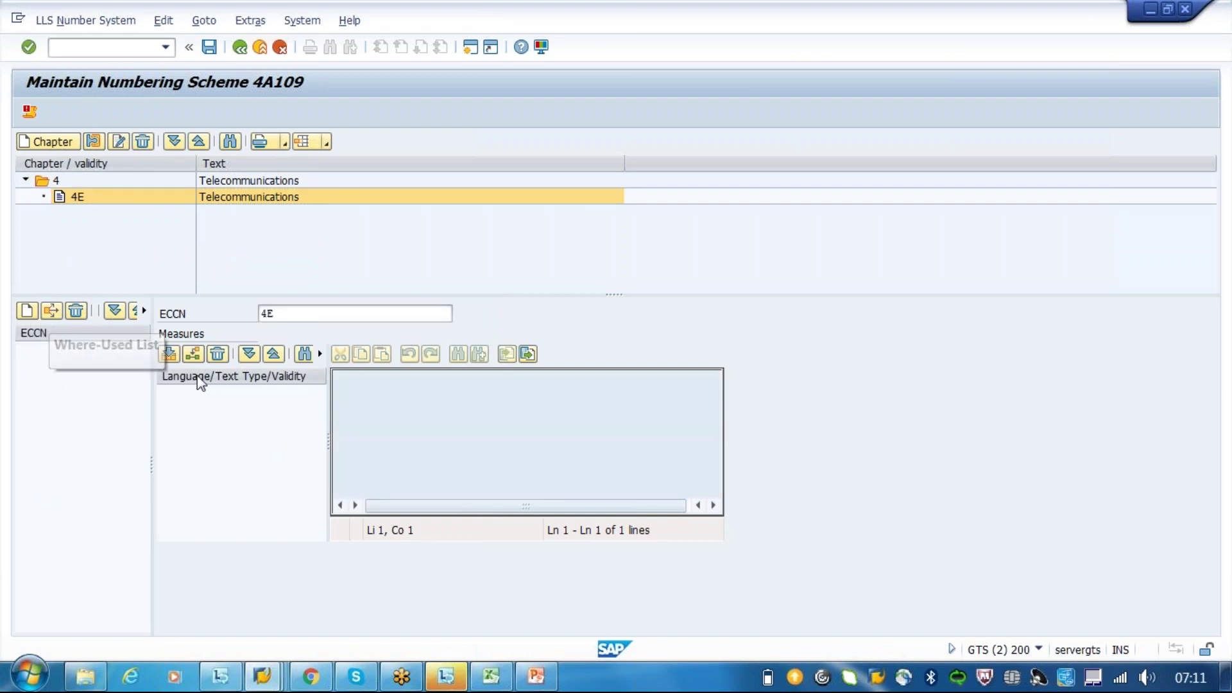
{"action": "left_click", "coordinate": [275, 313]}
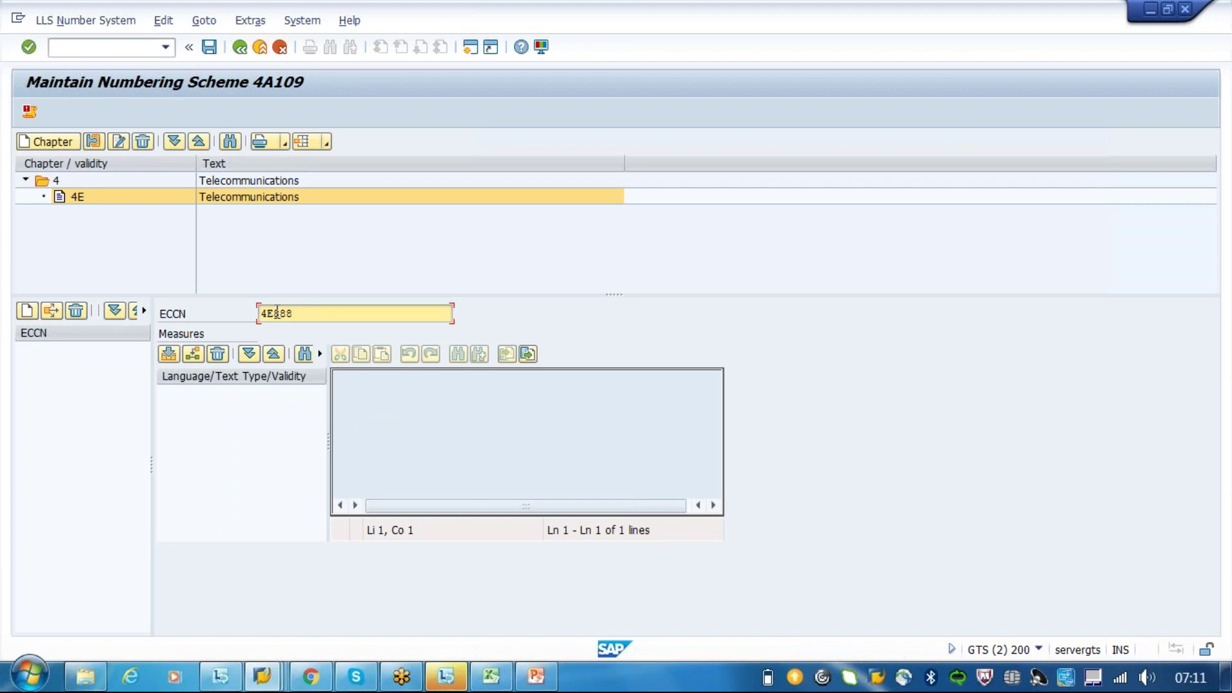
{"action": "key", "text": "Return"}
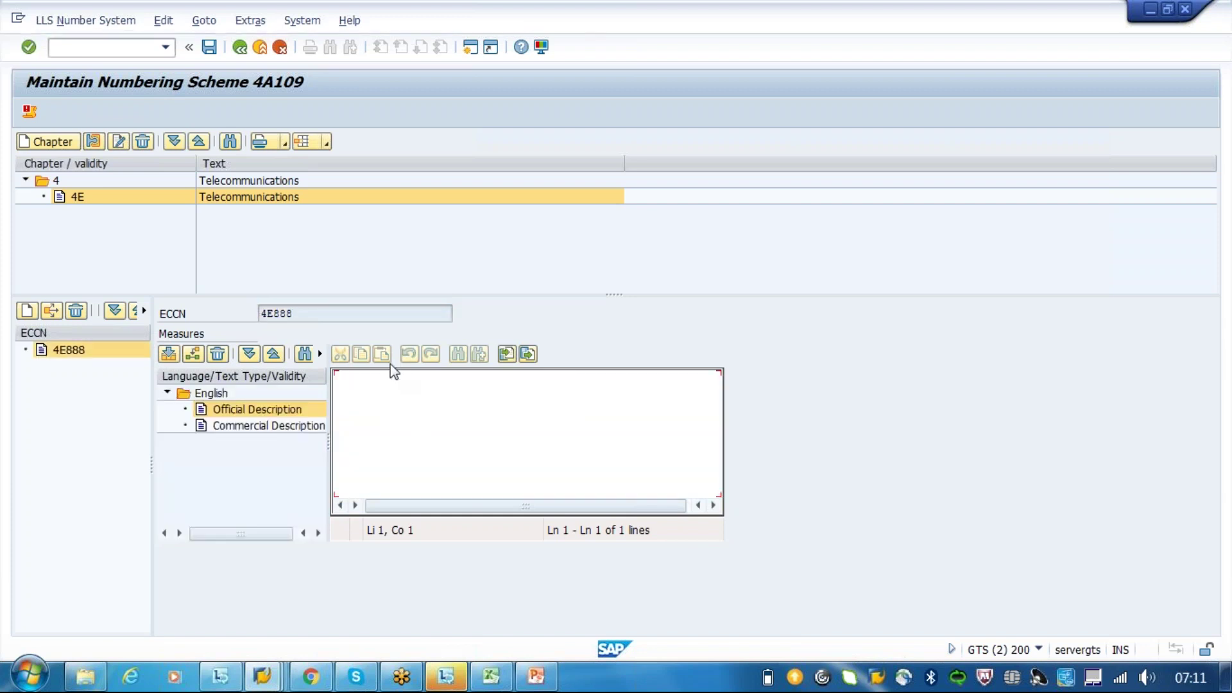
Enter the official description "Telecommunications" and "installation software" on two lines for ECCN 4E888, and save the accepted text
{"action": "type", "text": "Telecommunications"}
{"action": "key", "text": "Return"}
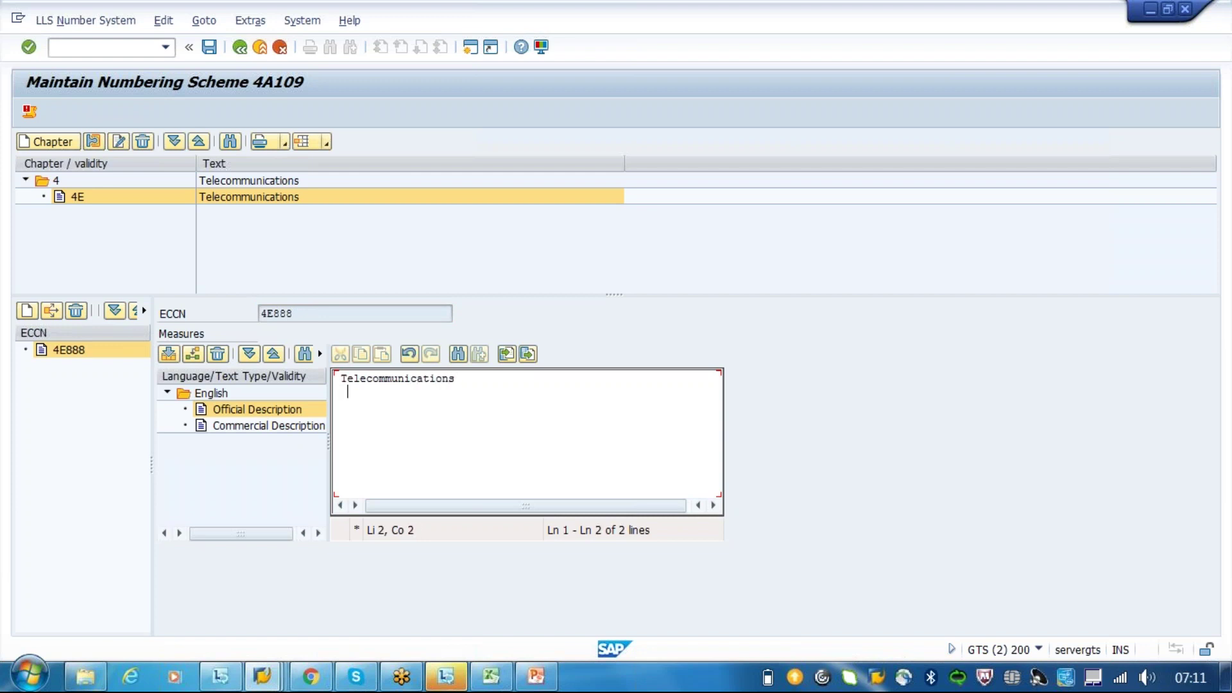
{"action": "type", "text": "installation software"}
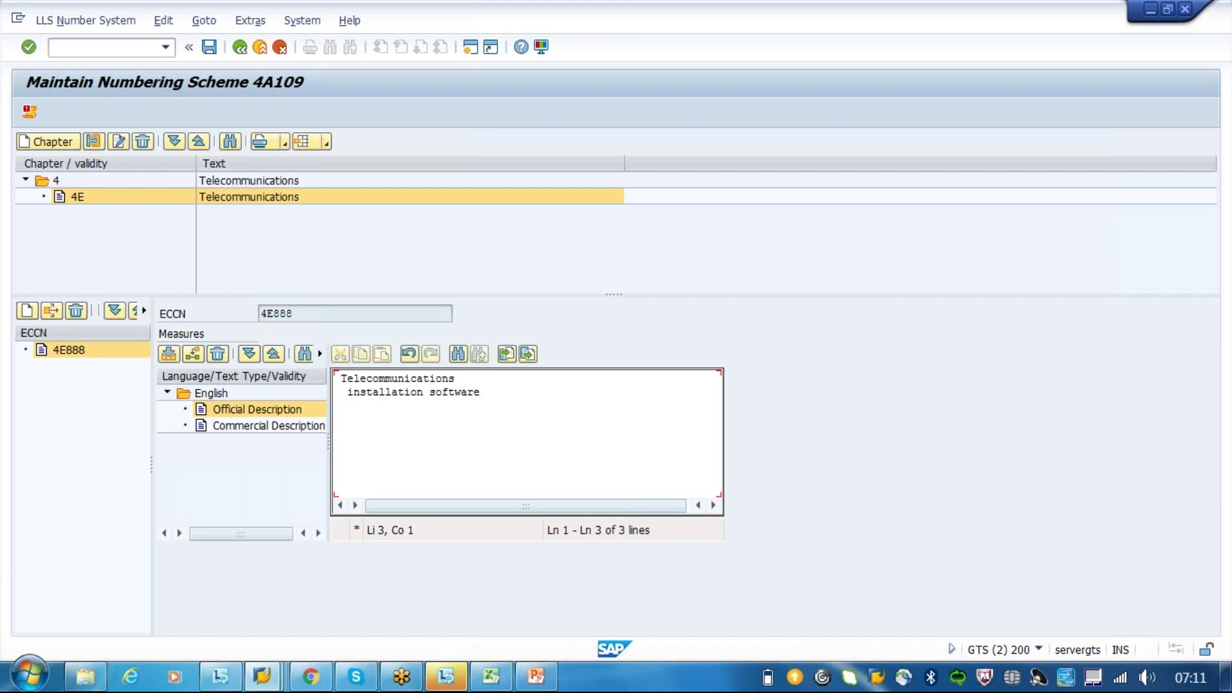
{"action": "left_click", "coordinate": [210, 47]}
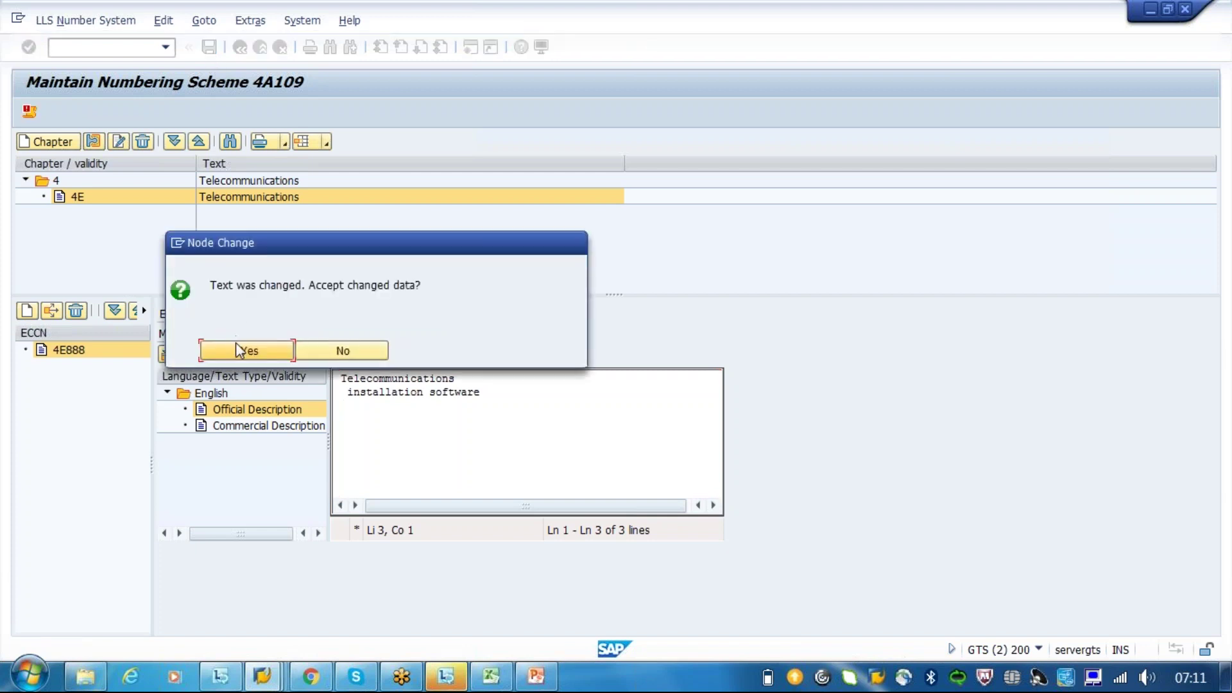
{"action": "left_click", "coordinate": [237, 342]}
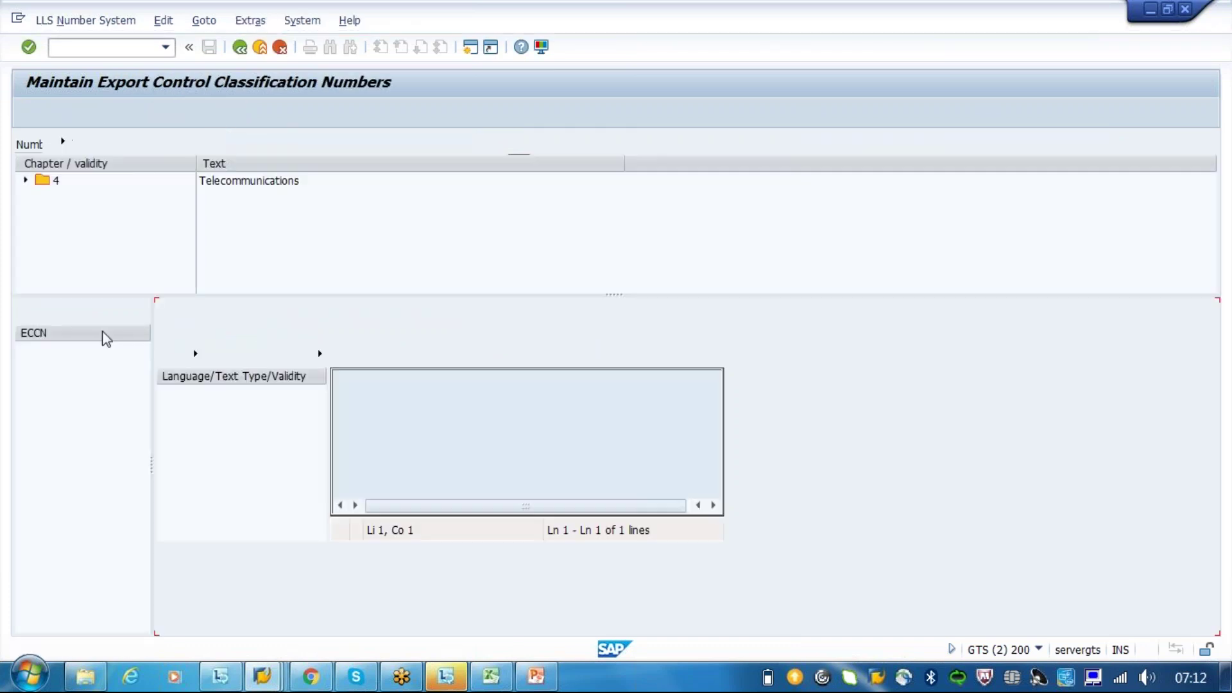
Check the ECCN stored under validity level 4E in the displayed numbering scheme, and return to the Classification/Master Data overview
{"action": "left_click", "coordinate": [25, 181]}
{"action": "left_click", "coordinate": [67, 199]}
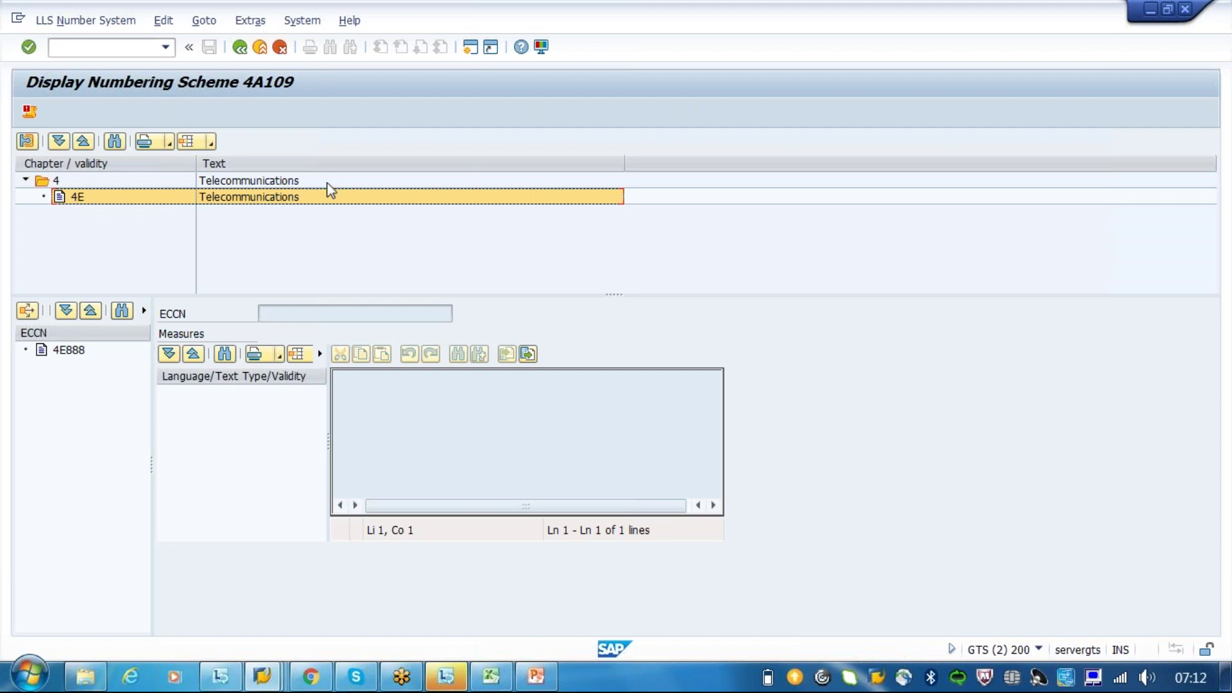
{"action": "left_click", "coordinate": [245, 46]}
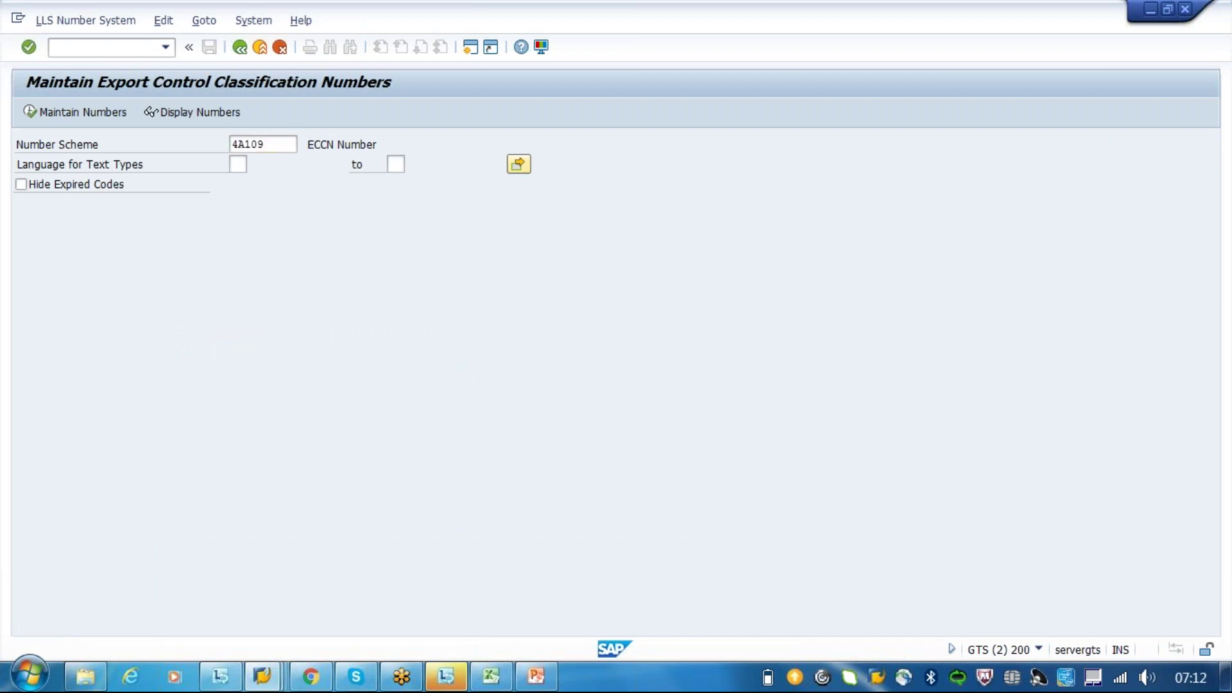
{"action": "key", "text": "F3"}
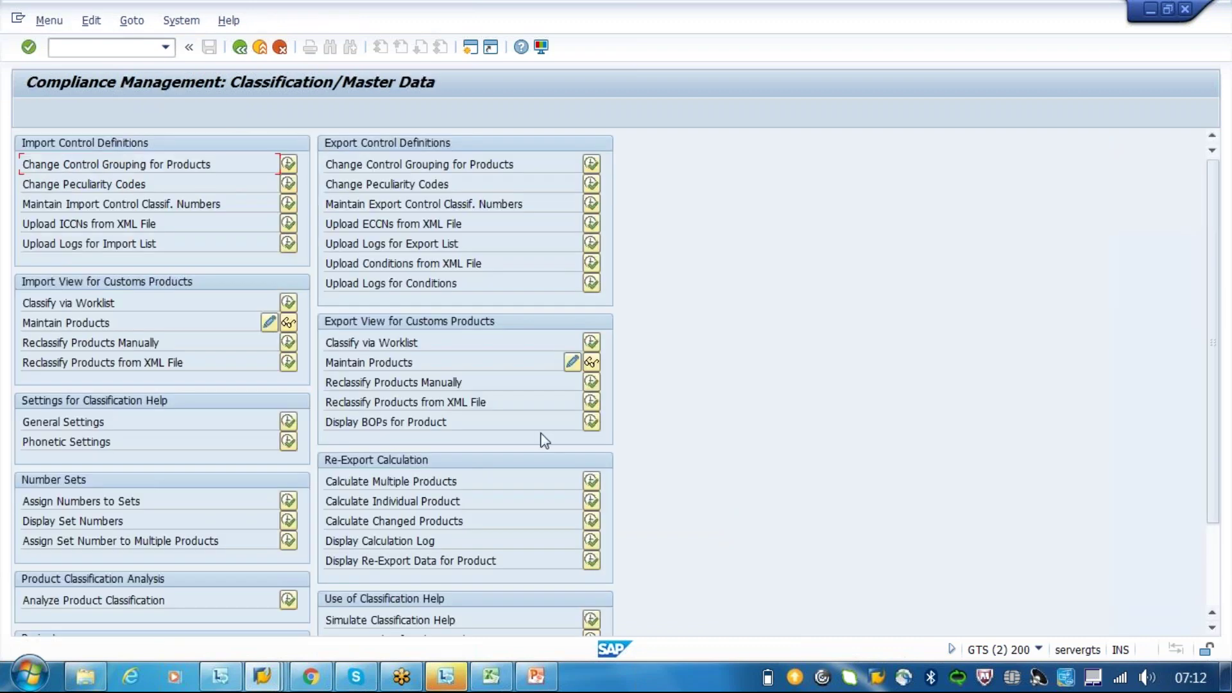
Open product 38 for editing in the export view, show its Legal Control data, and widen the list of legal regulations
{"action": "left_click", "coordinate": [573, 363]}
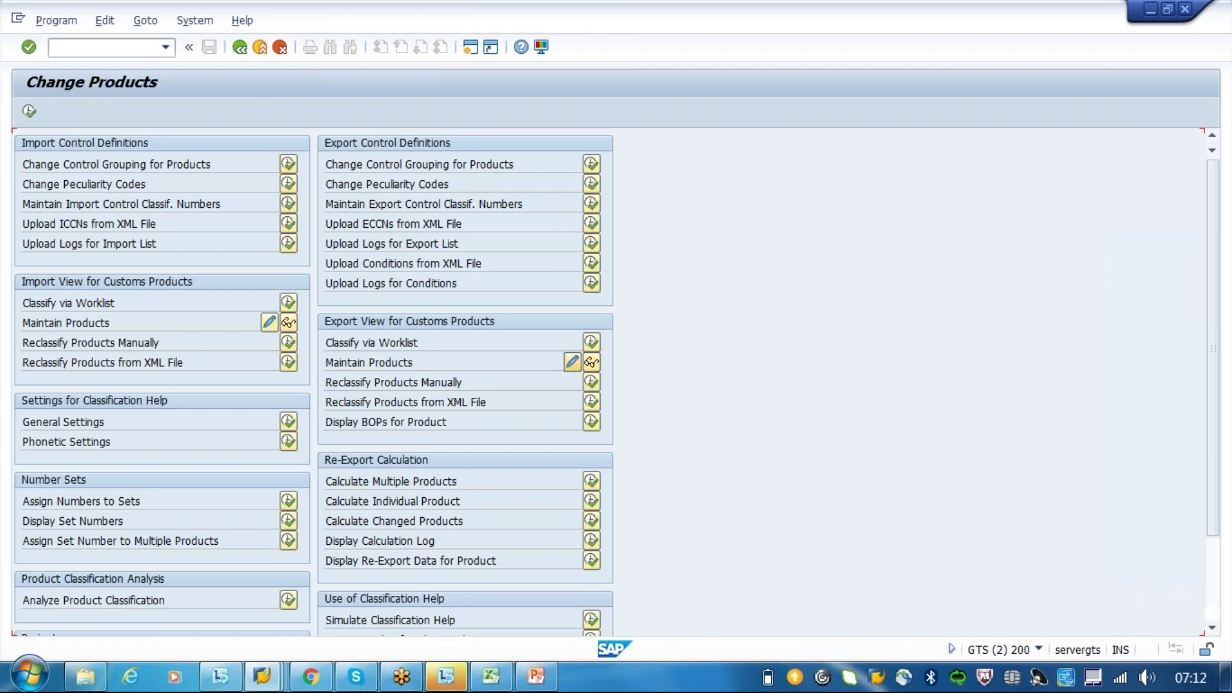
{"action": "left_click", "coordinate": [31, 112]}
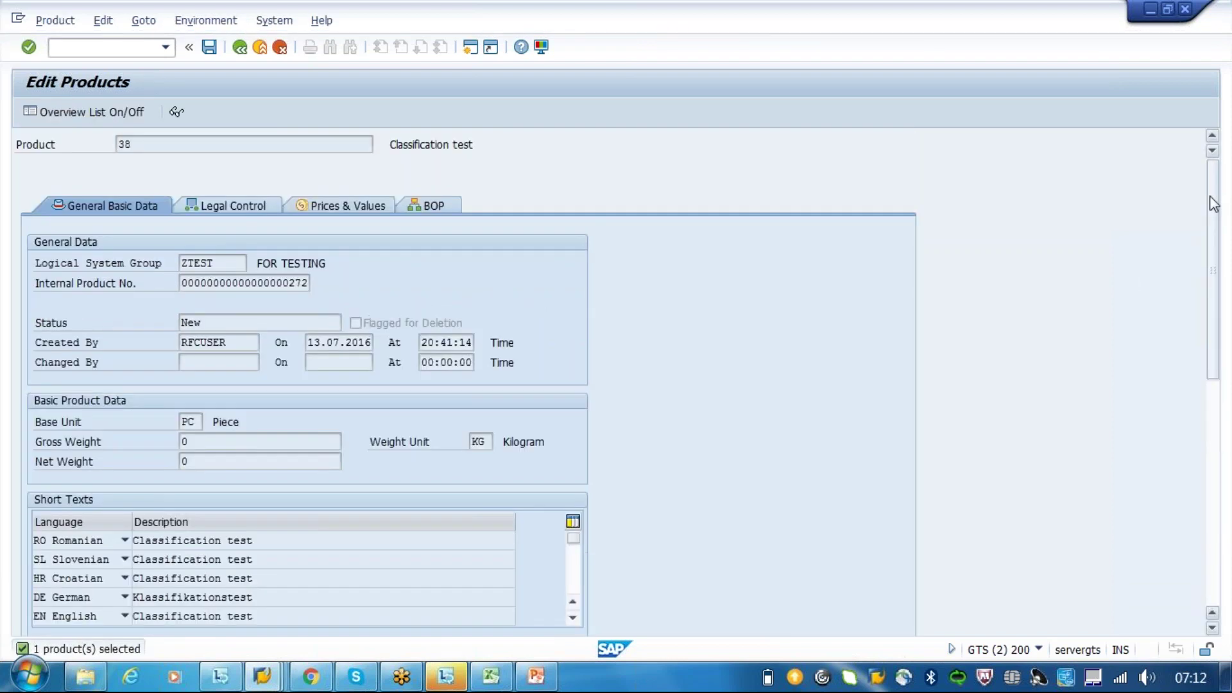
{"action": "left_click", "coordinate": [220, 207]}
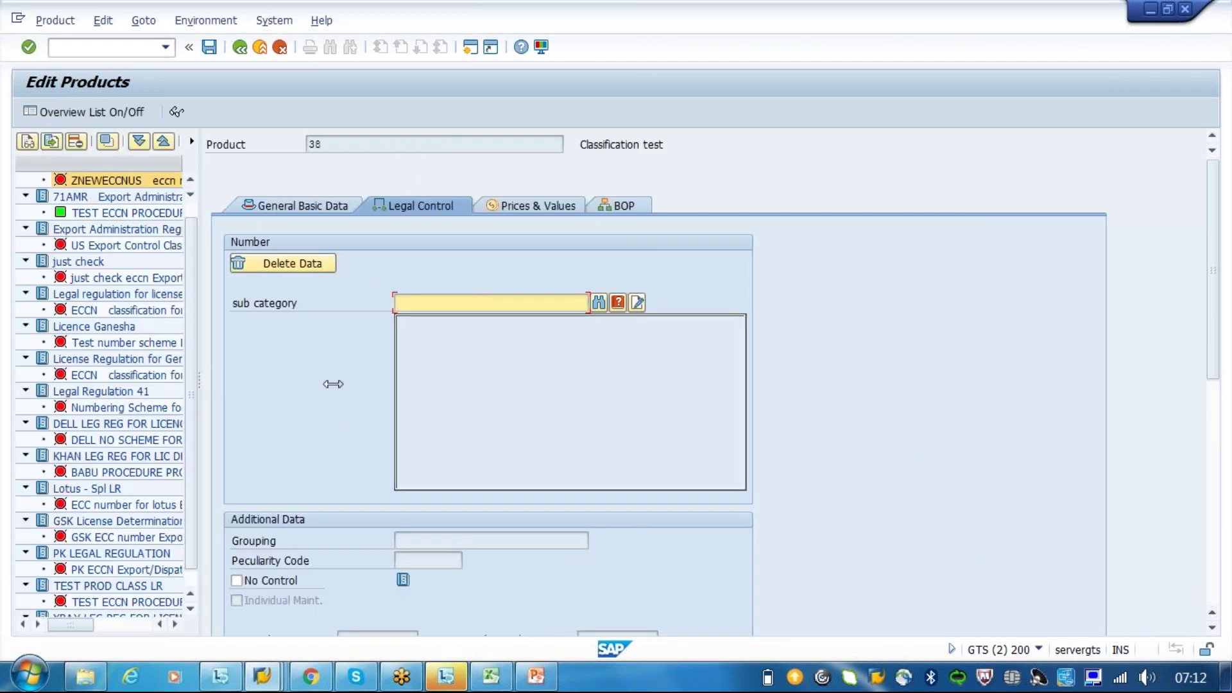
{"action": "left_click_drag", "start_coordinate": [333, 384], "coordinate": [422, 385]}
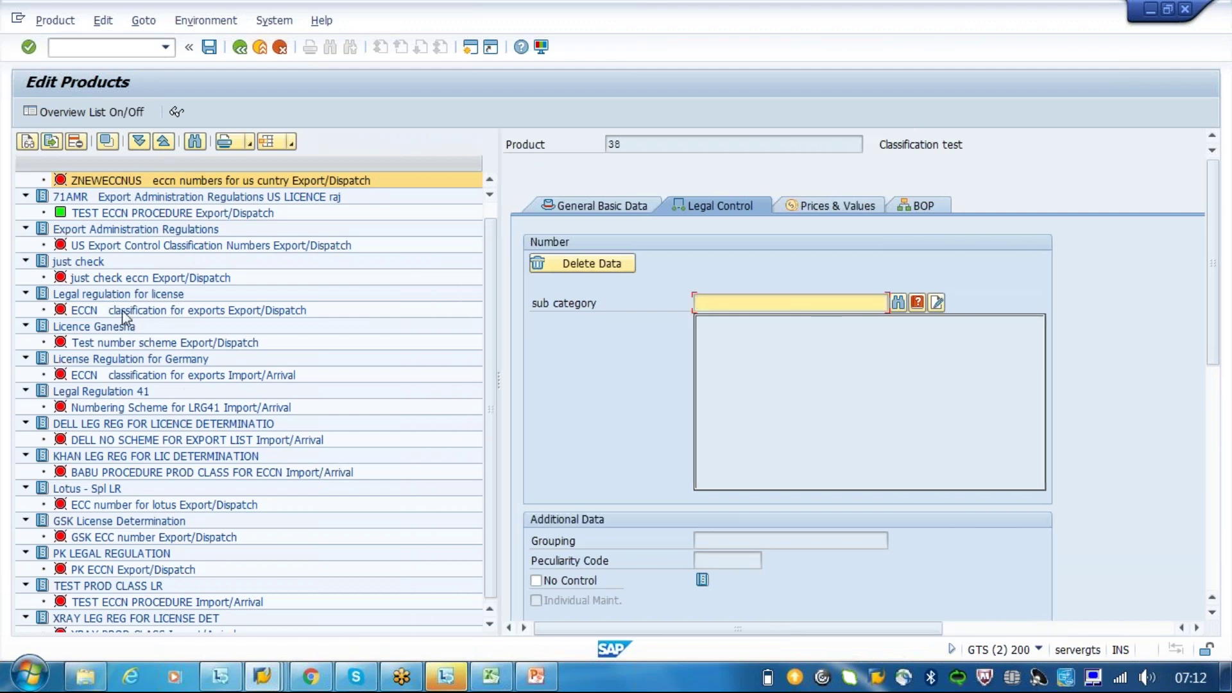
Look up the ECCN choices for US Export Control Classification Numbers under Export Administration Regulations, and return to product 38 without choosing one
{"action": "left_click", "coordinate": [132, 231]}
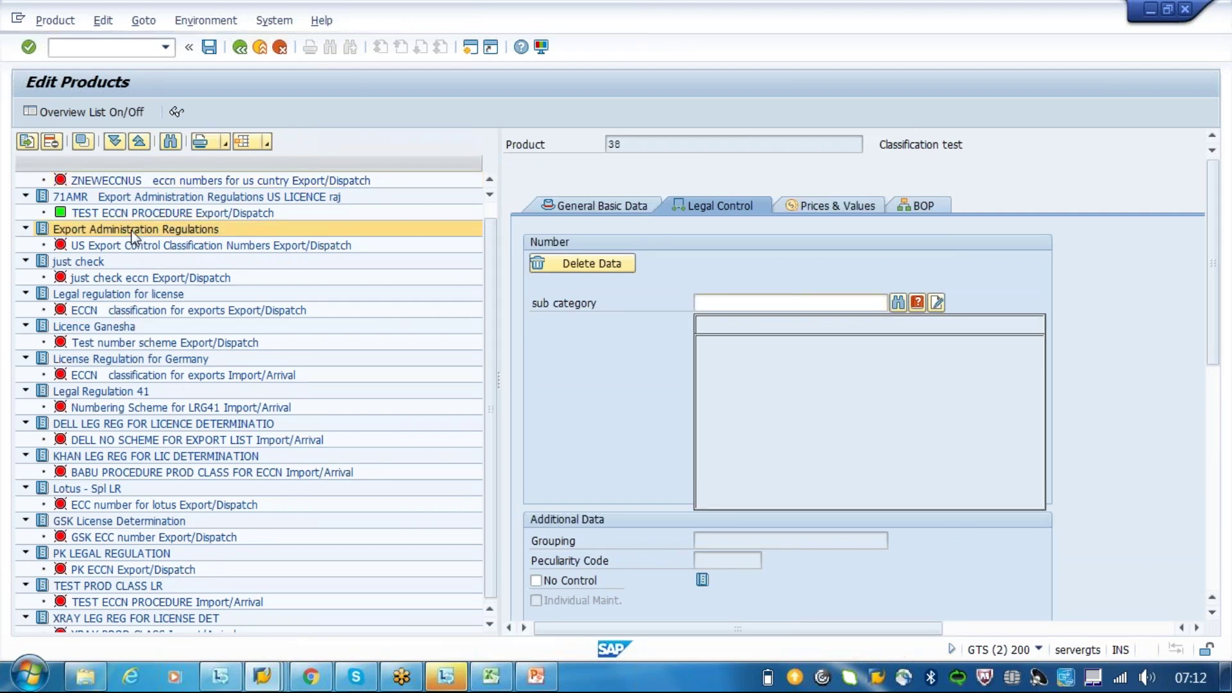
{"action": "left_click", "coordinate": [267, 244]}
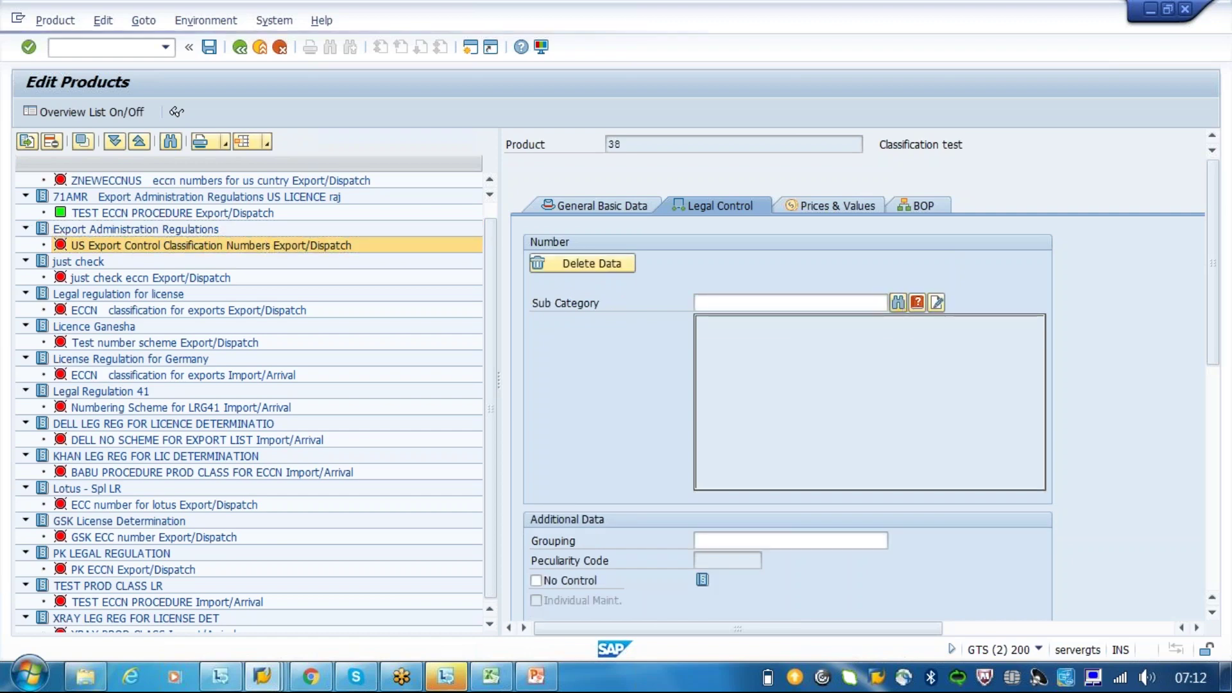
{"action": "key", "text": "F4"}
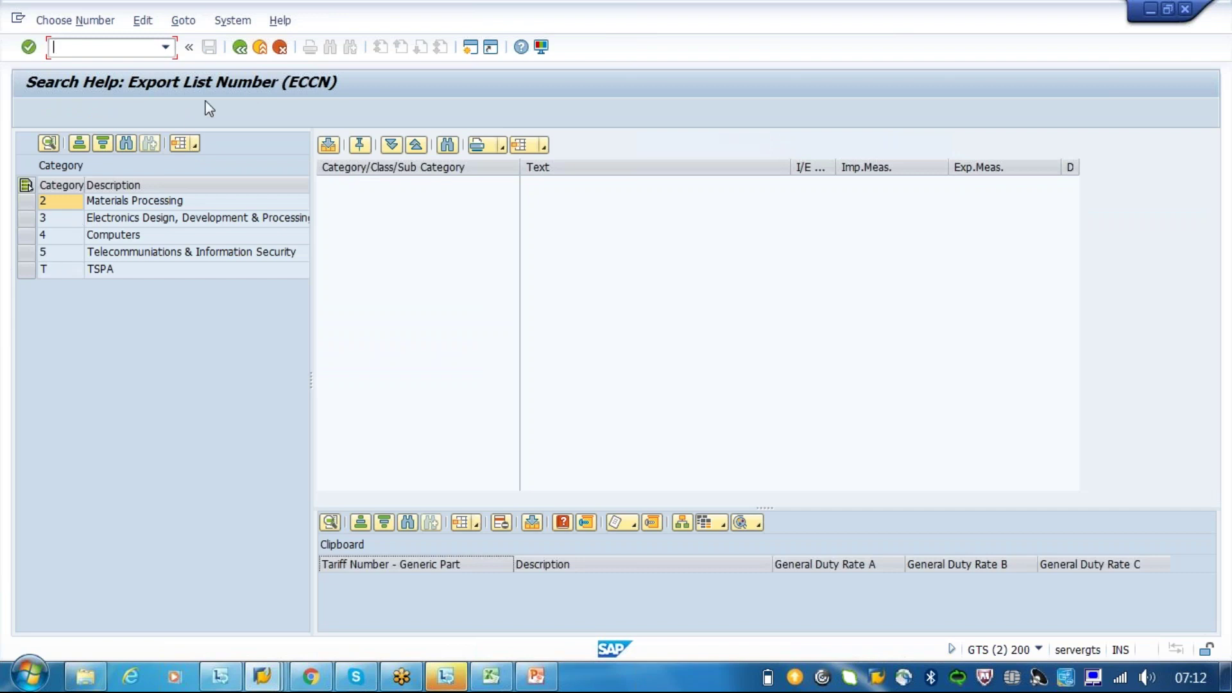
{"action": "left_click", "coordinate": [240, 47]}
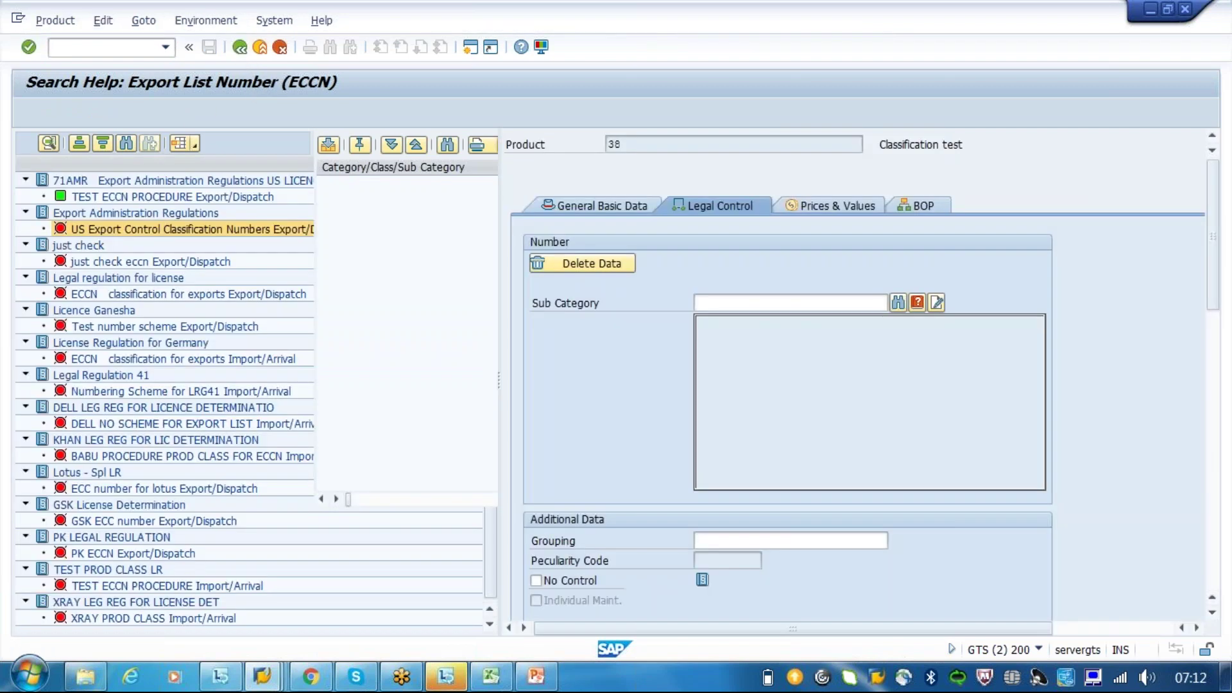
{"action": "scroll", "coordinate": [487, 394], "scroll_direction": "up", "scroll_amount": 1}
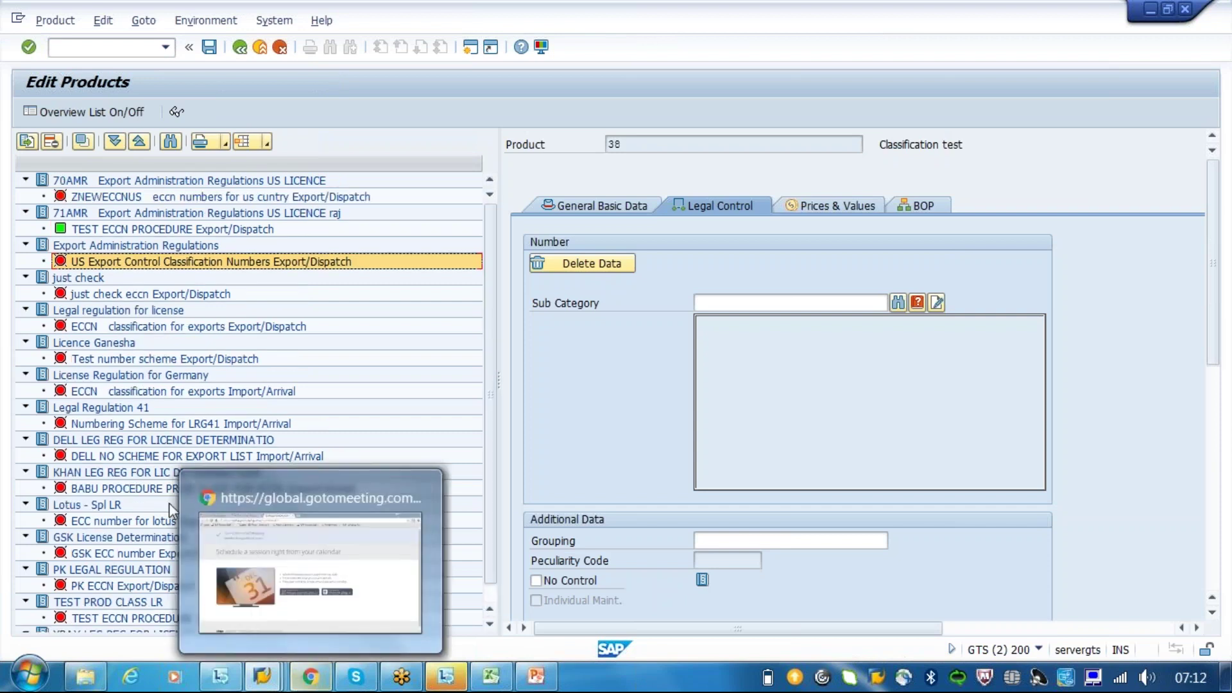
Switch to the customizing session, leave the 4A109 structure, and show the ECCN scheme assignments to legal regulations
{"action": "mouse_move", "coordinate": [269, 679]}
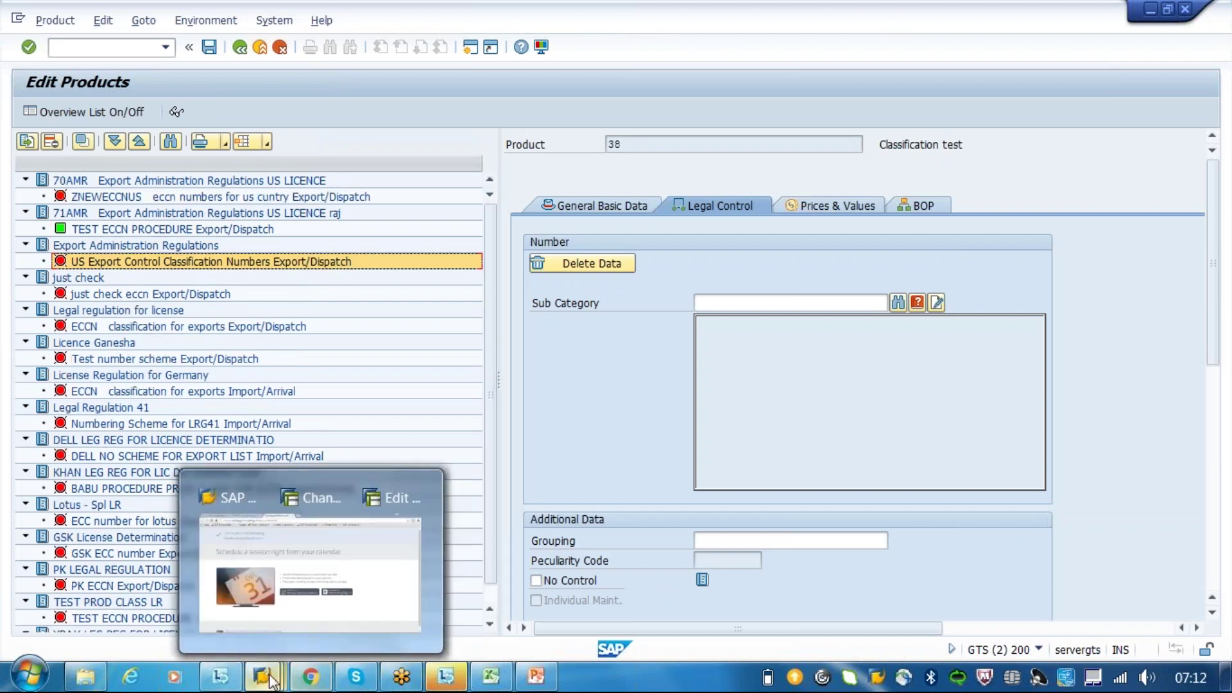
{"action": "left_click", "coordinate": [367, 562]}
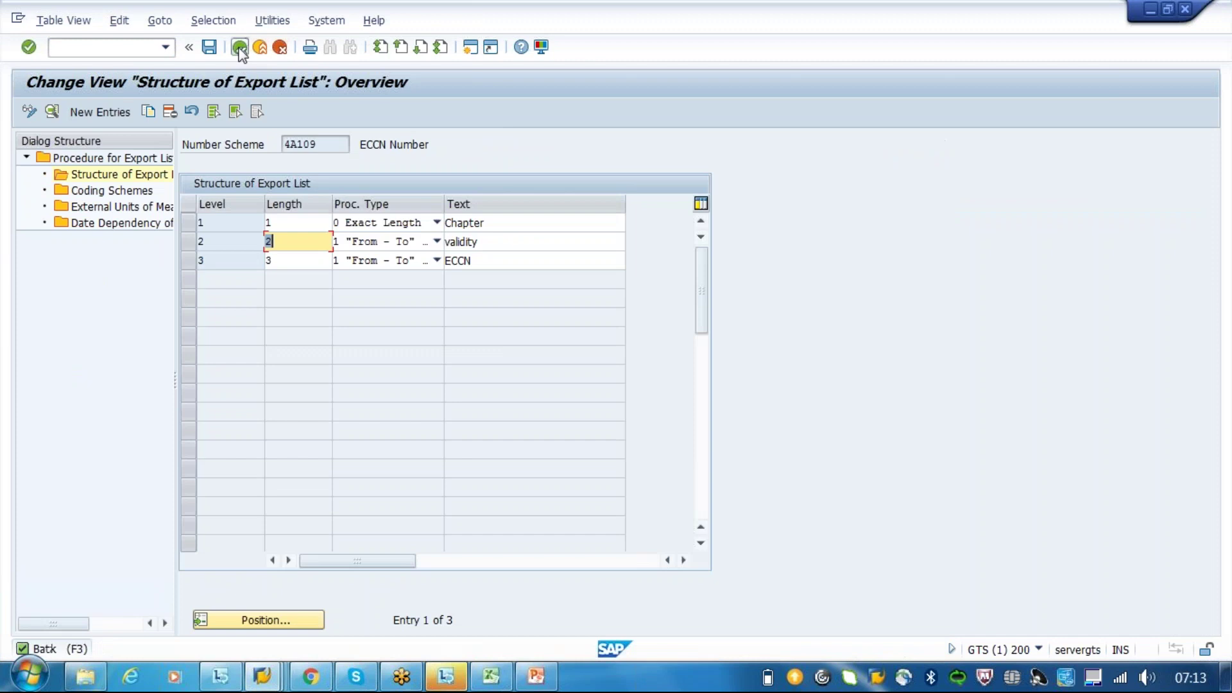
{"action": "left_click", "coordinate": [239, 47]}
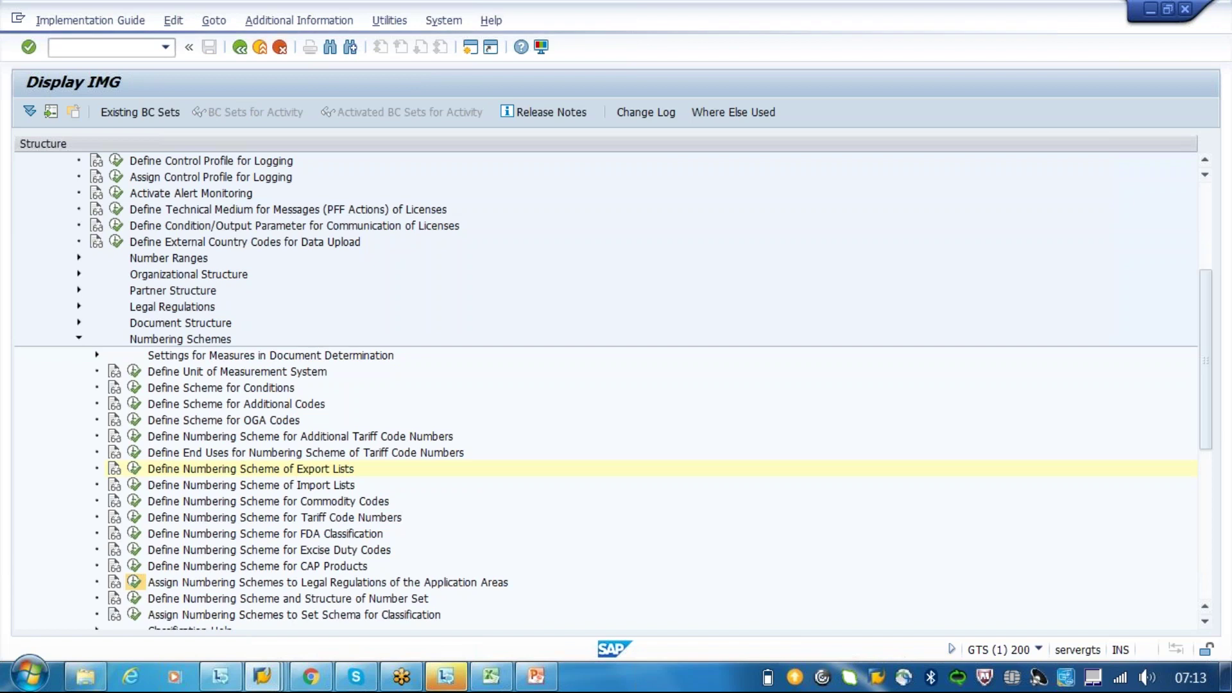
{"action": "left_click", "coordinate": [133, 582]}
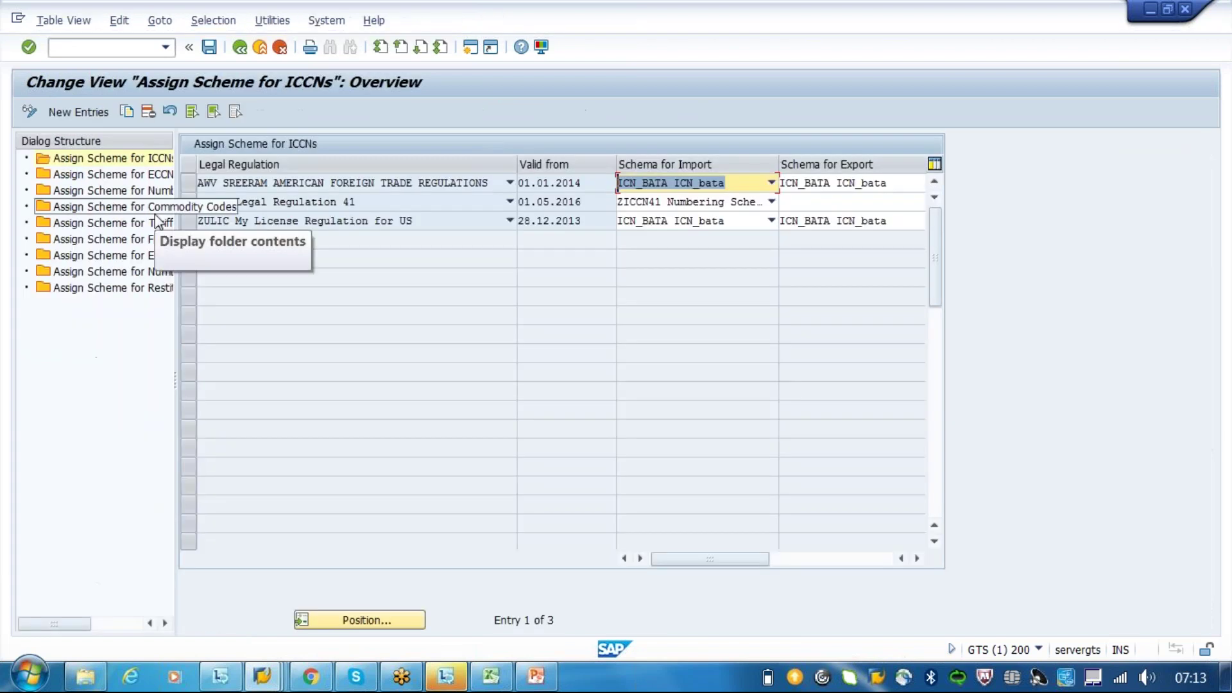
{"action": "double_click", "coordinate": [137, 177]}
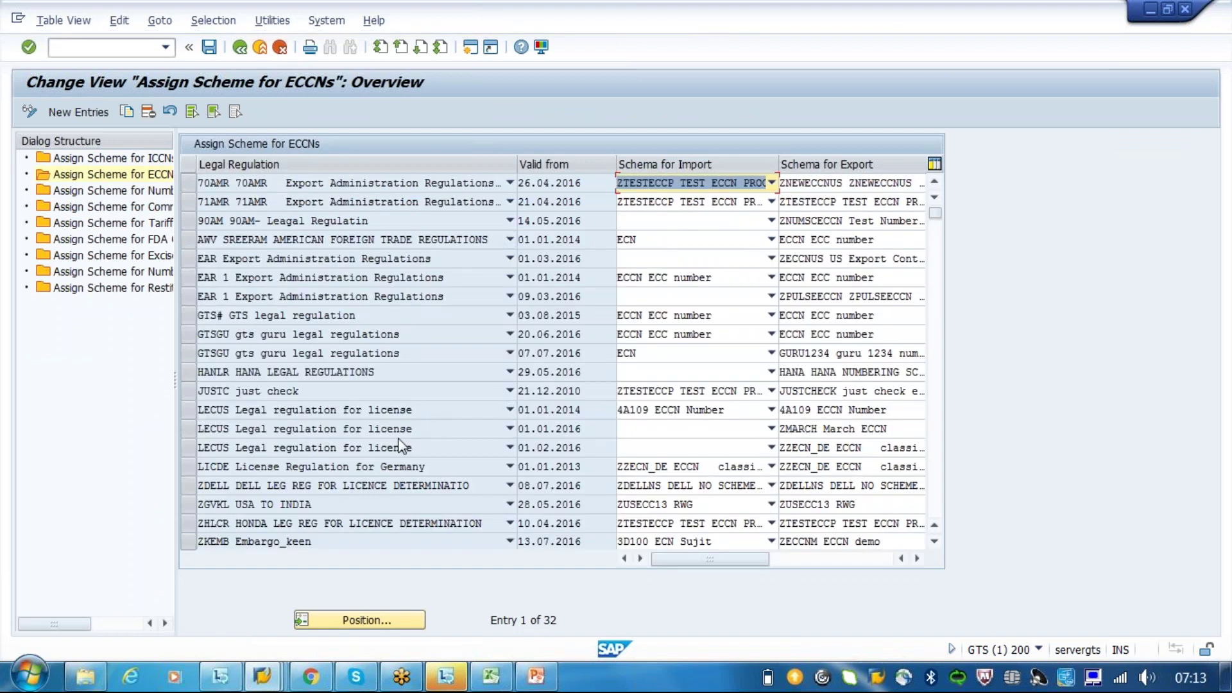
Assign scheme 4A109 ECCN Number for both export and import to the LECUS entry valid from 01.01.2016
{"action": "left_click", "coordinate": [833, 433]}
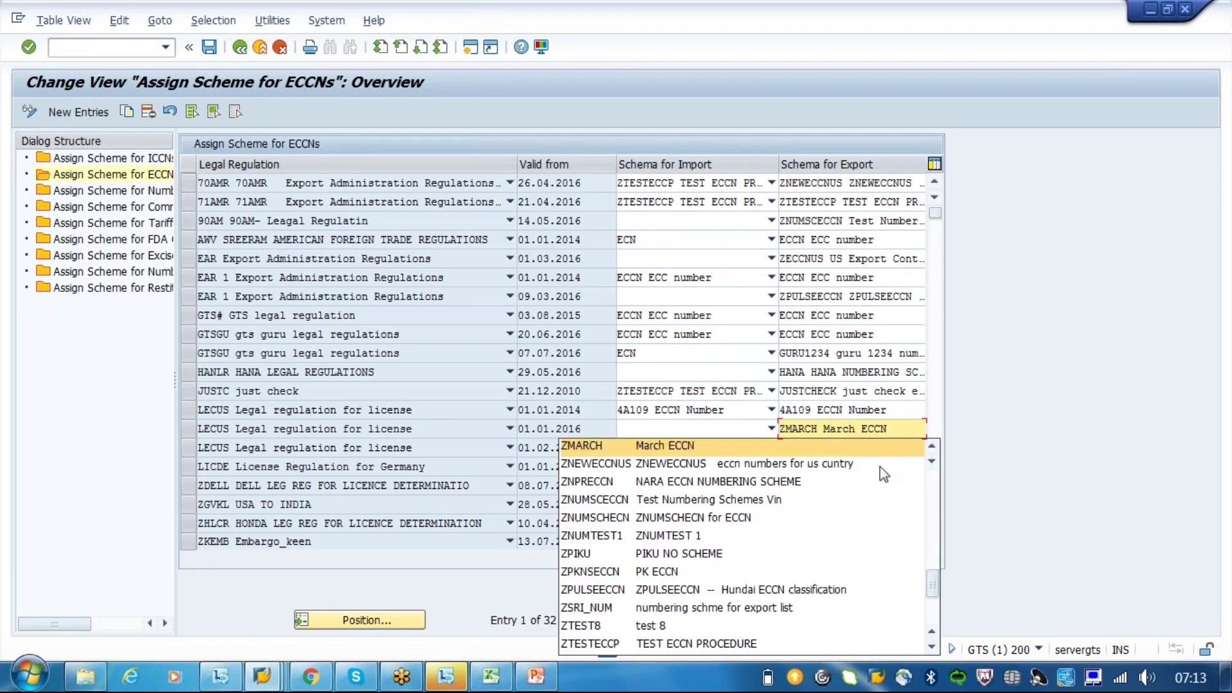
{"action": "left_click_drag", "start_coordinate": [934, 584], "coordinate": [920, 505]}
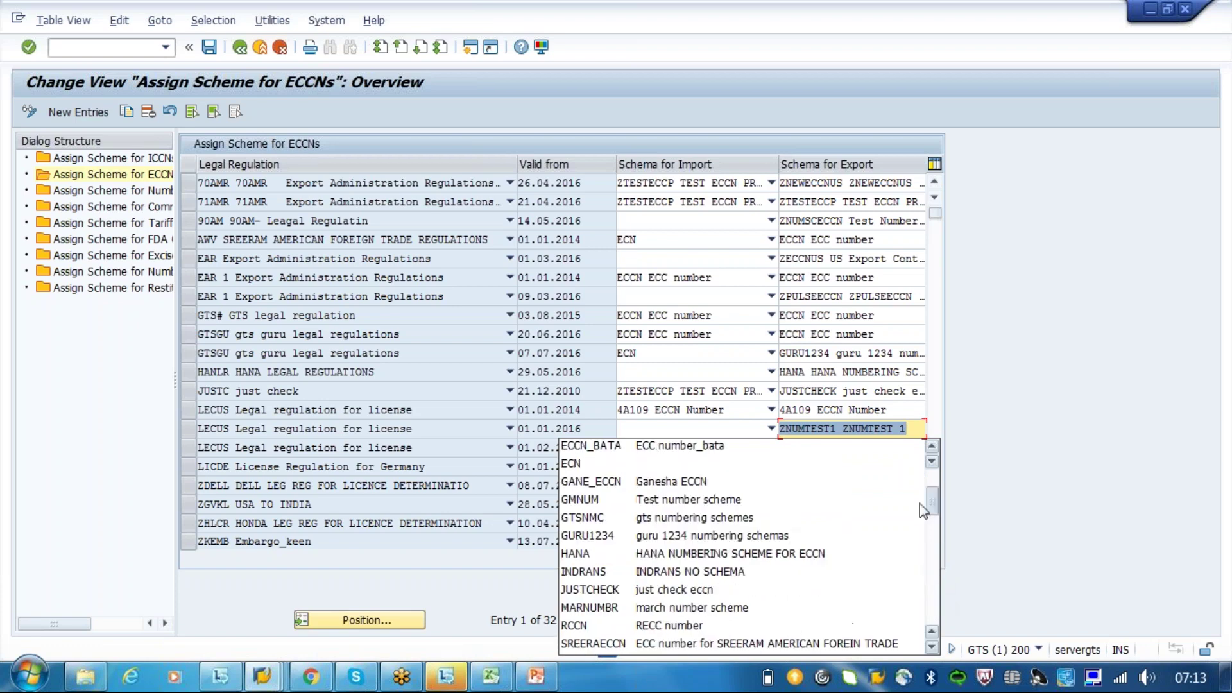
{"action": "left_click", "coordinate": [913, 478]}
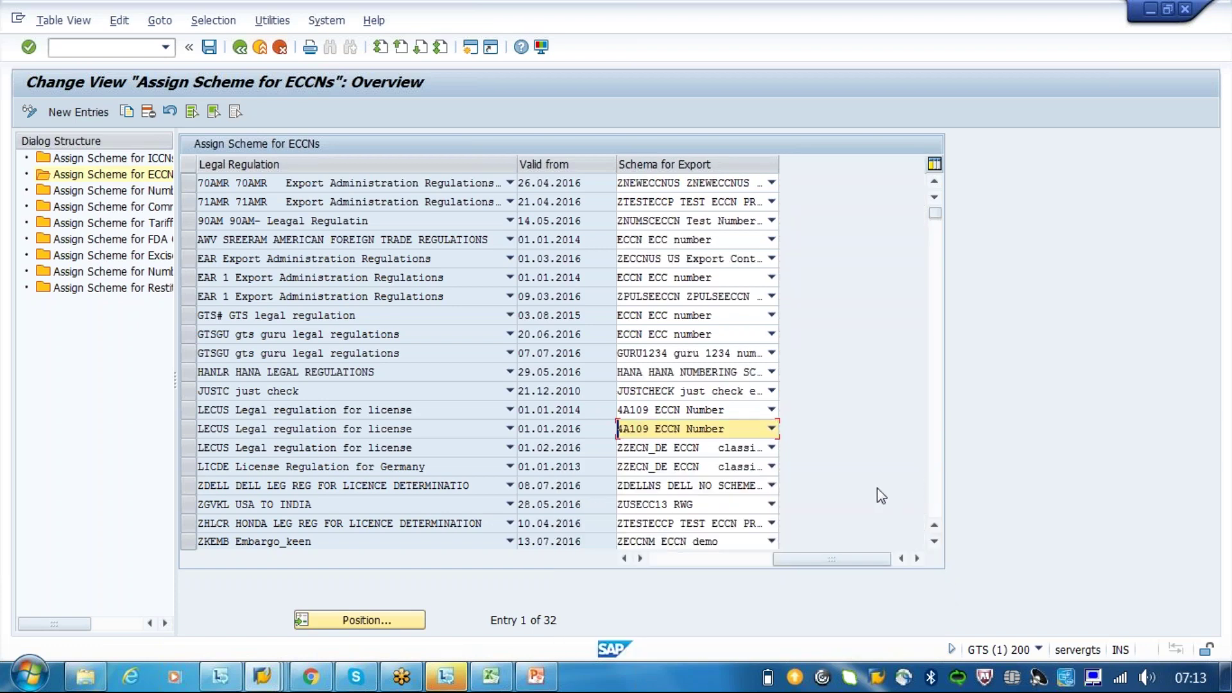
{"action": "left_click_drag", "start_coordinate": [802, 558], "coordinate": [712, 560]}
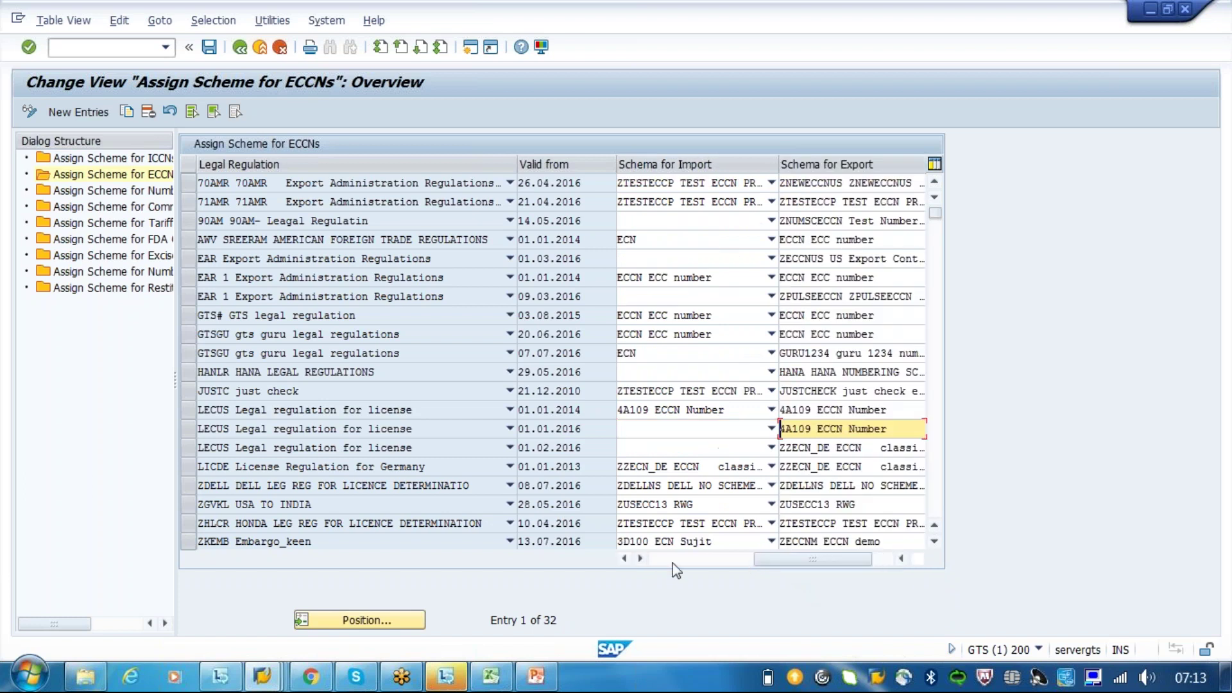
{"action": "left_click", "coordinate": [638, 439]}
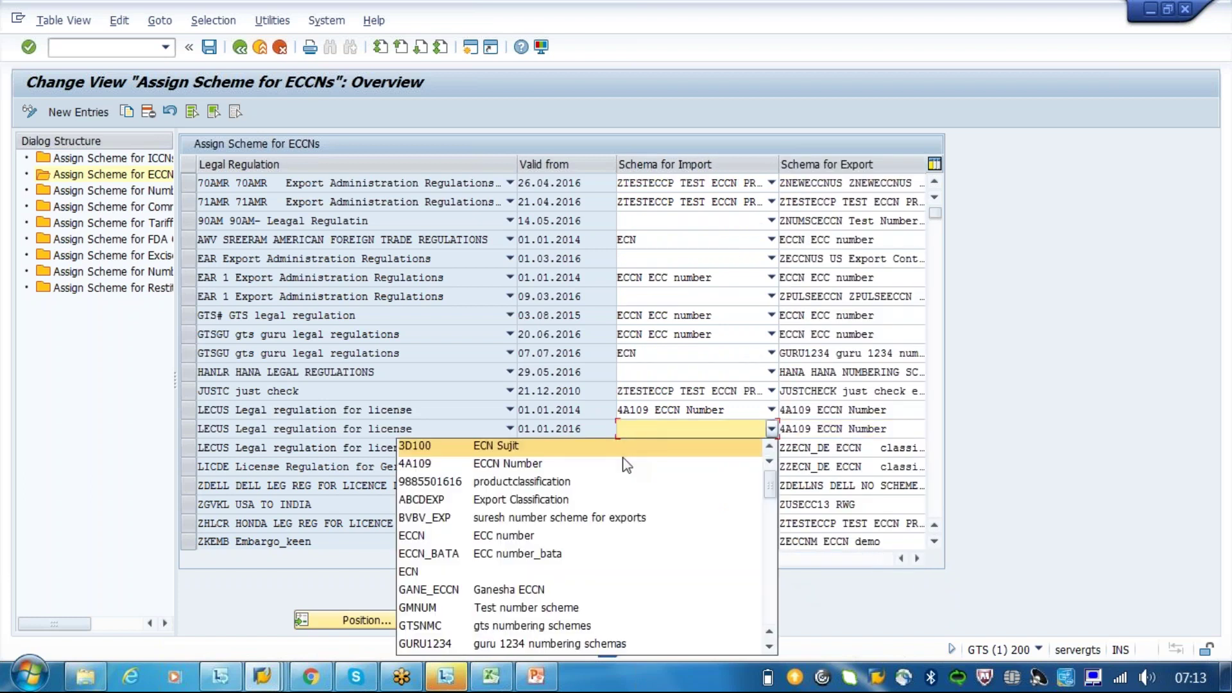
{"action": "left_click", "coordinate": [624, 467]}
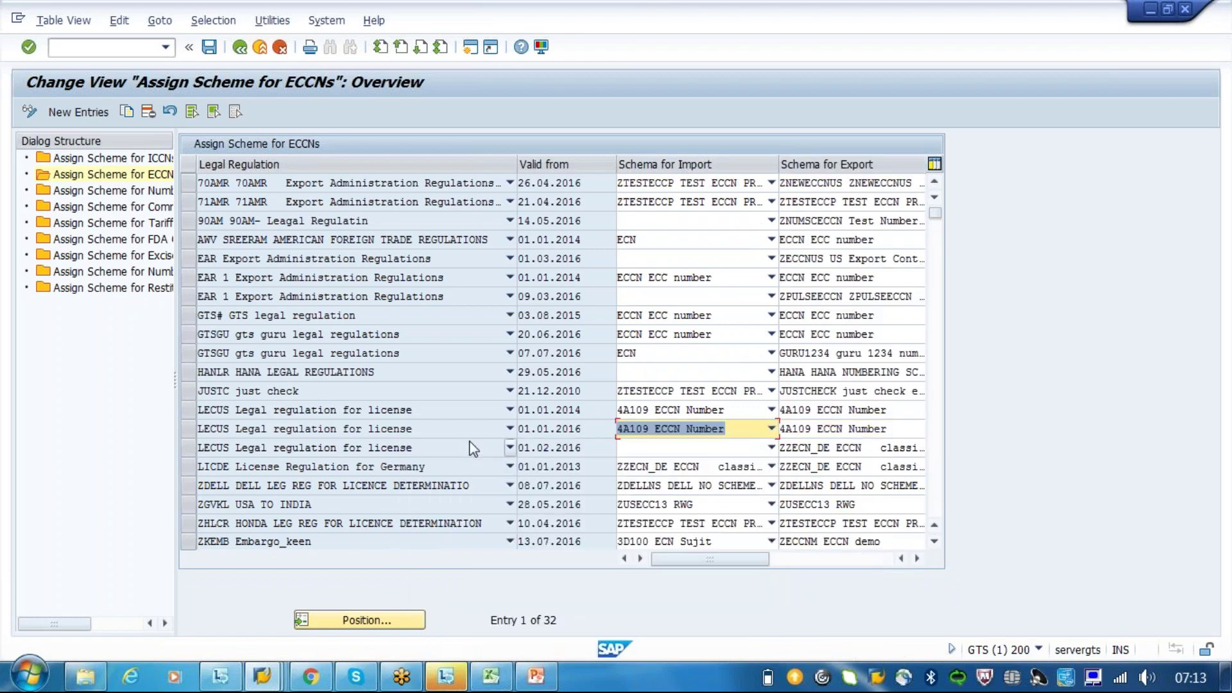
Assign scheme 4A109 for import and export to the LECUS entry valid from 01.02.2016, and save the assignments
{"action": "left_click", "coordinate": [714, 452]}
{"action": "left_click", "coordinate": [687, 483]}
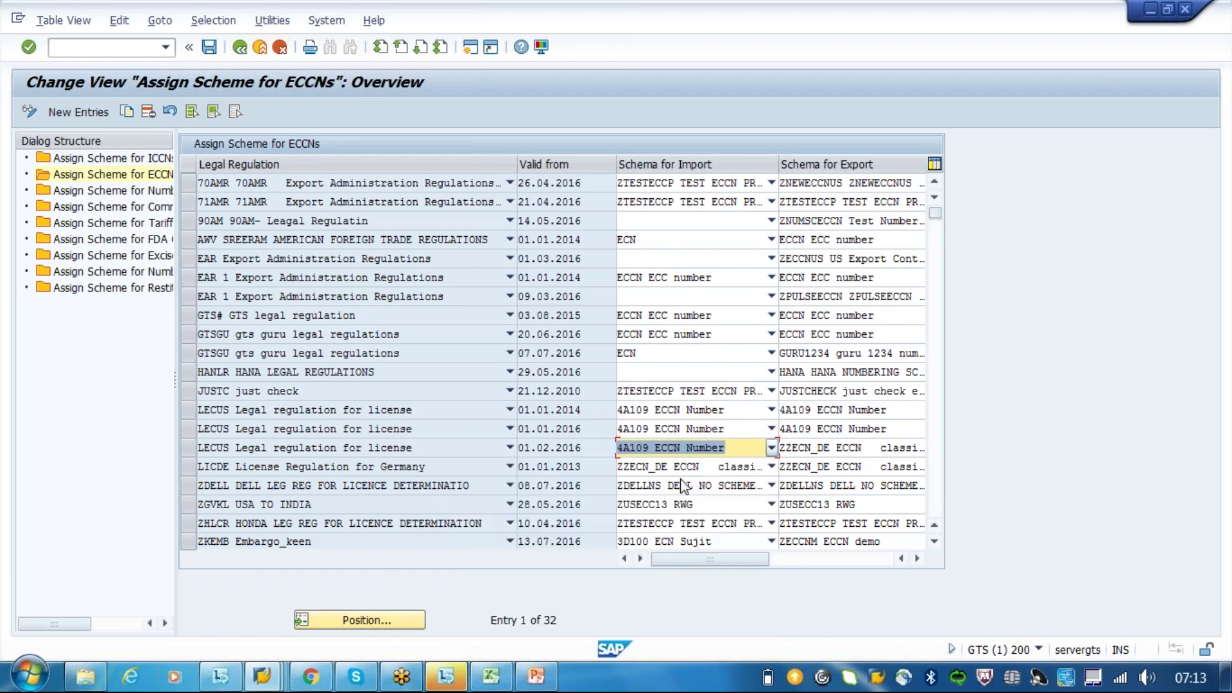
{"action": "left_click", "coordinate": [847, 450]}
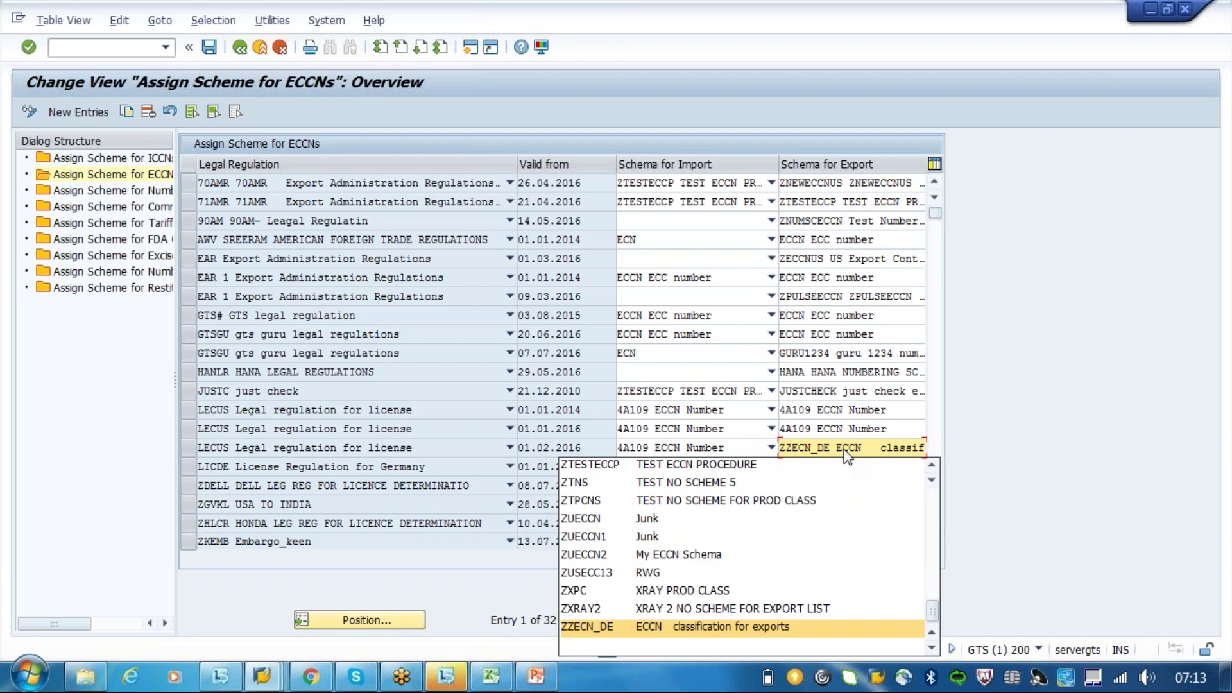
{"action": "left_click", "coordinate": [845, 450]}
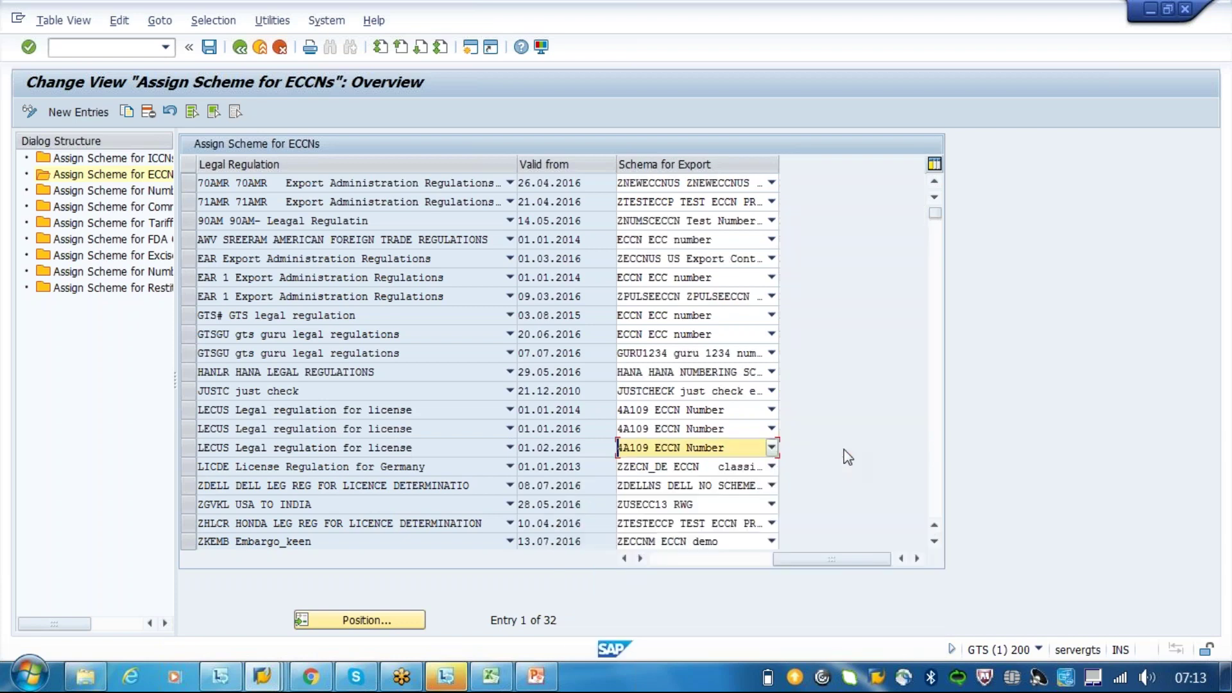
{"action": "left_click", "coordinate": [684, 560]}
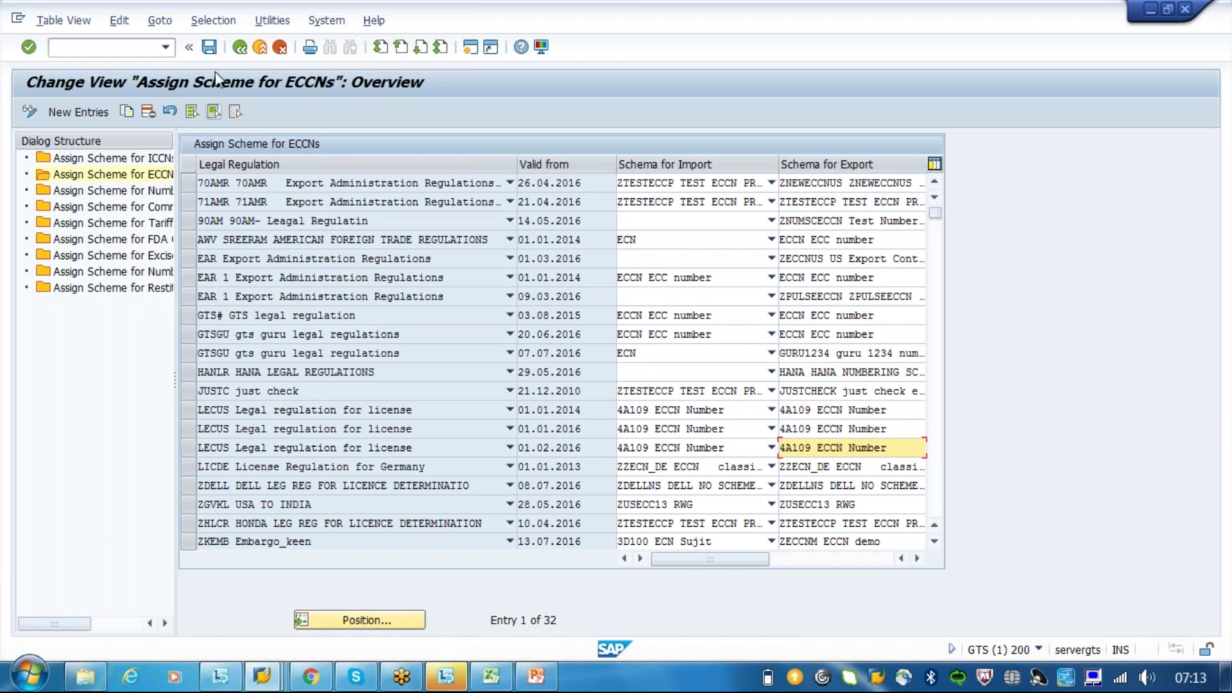
{"action": "left_click", "coordinate": [210, 47]}
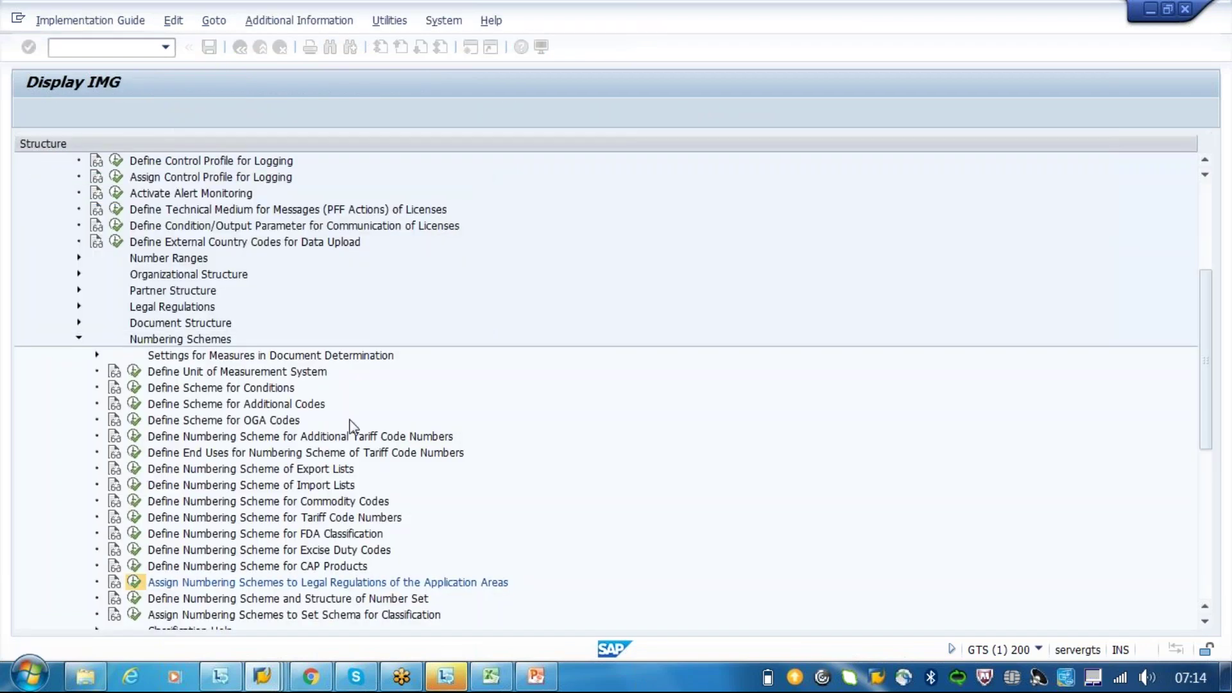
Return to the product session, reload product 38 with its Legal Control data, and widen the list of legal regulations
{"action": "left_click", "coordinate": [275, 678]}
{"action": "left_click", "coordinate": [274, 679]}
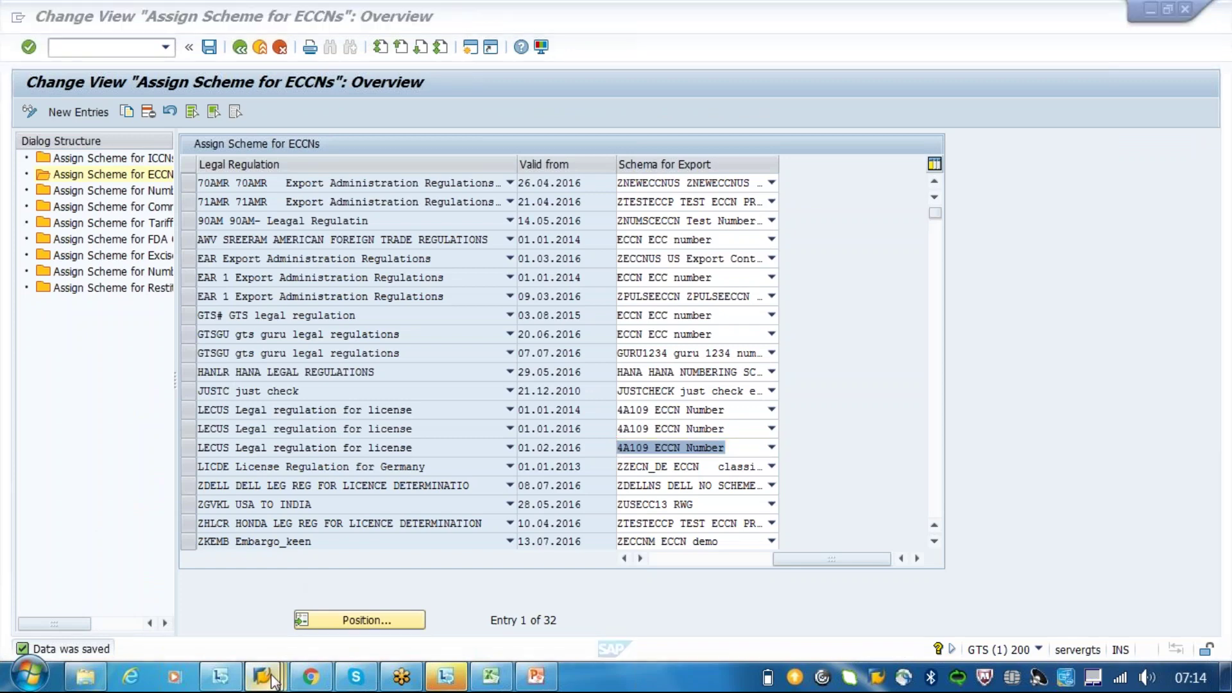
{"action": "left_click", "coordinate": [576, 584]}
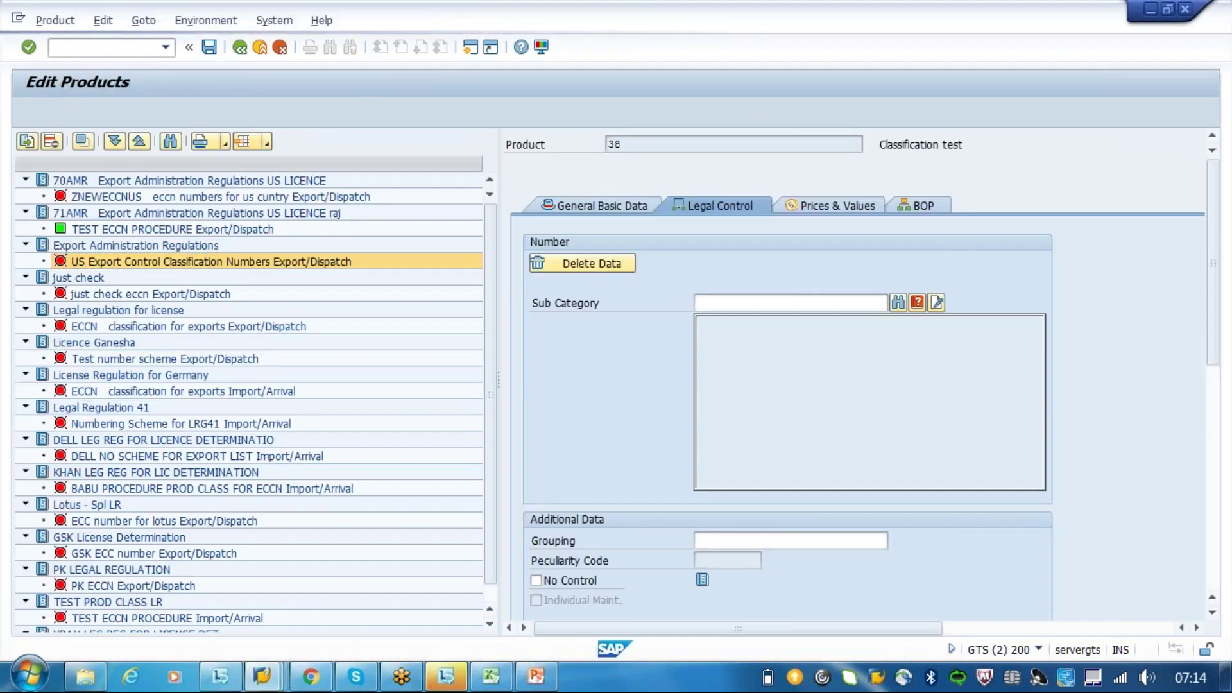
{"action": "key", "text": "F3"}
{"action": "left_click", "coordinate": [31, 109]}
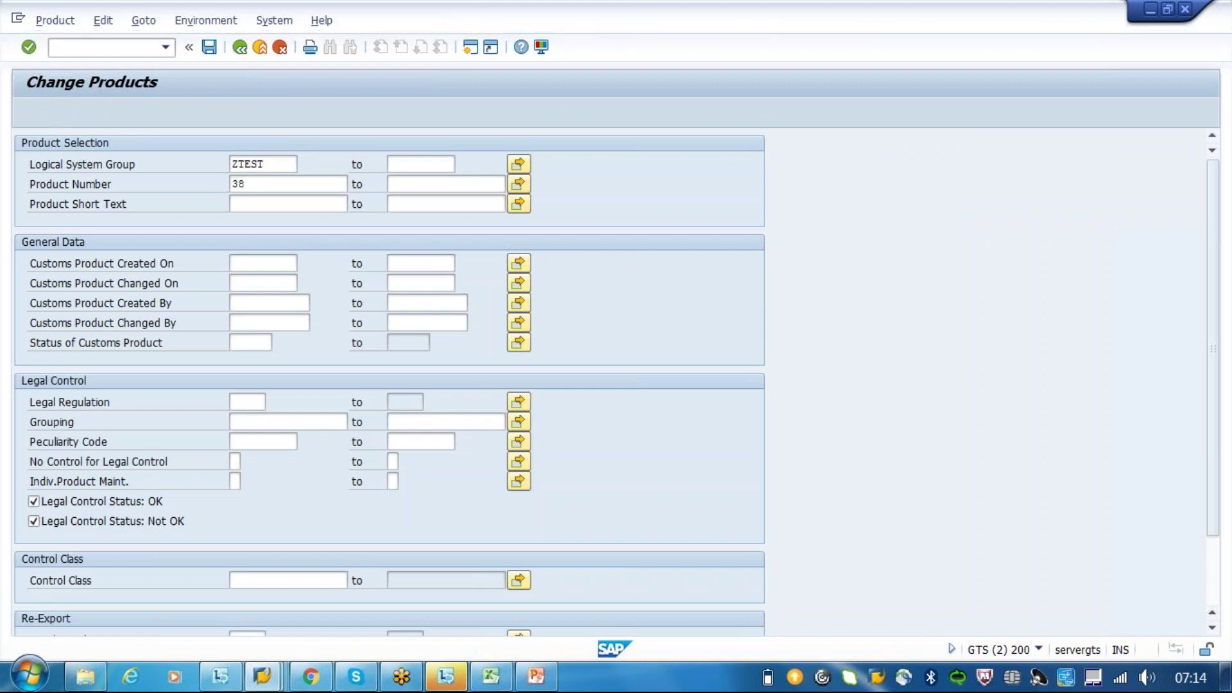
{"action": "left_click", "coordinate": [226, 208]}
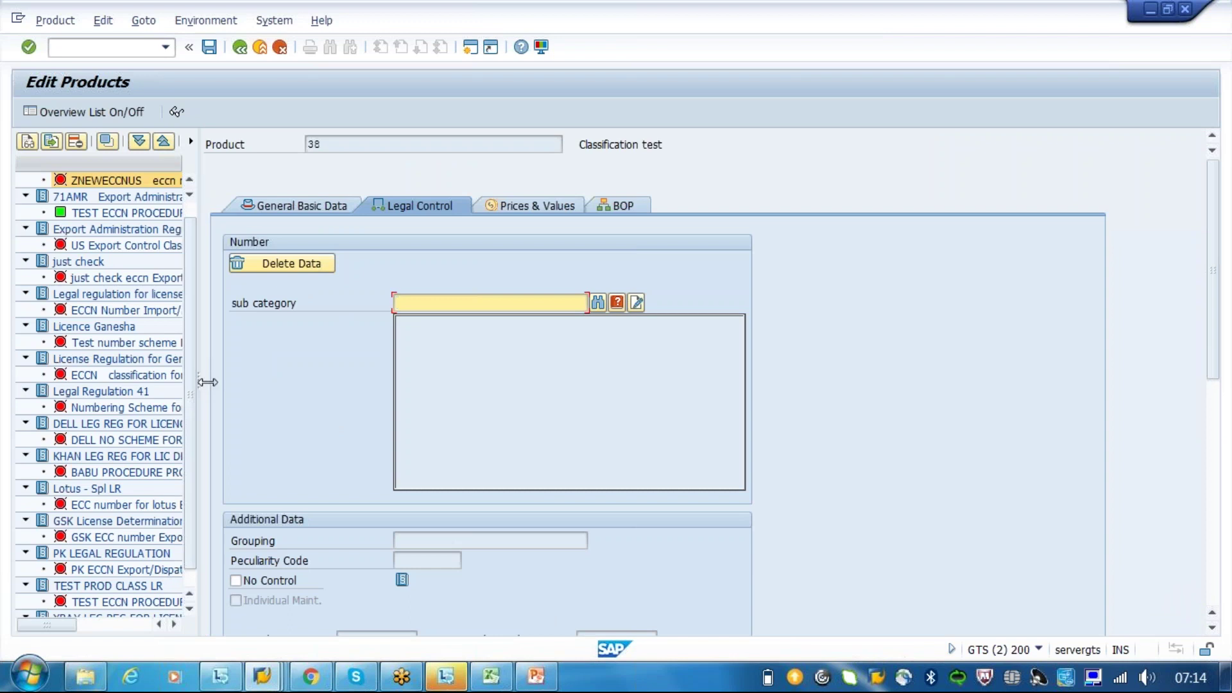
{"action": "left_click_drag", "start_coordinate": [208, 382], "coordinate": [469, 392]}
Classify product 38 under Legal regulation for license with ECCN 4E888, chosen from chapter 4, validity level 4E
{"action": "left_click", "coordinate": [122, 294]}
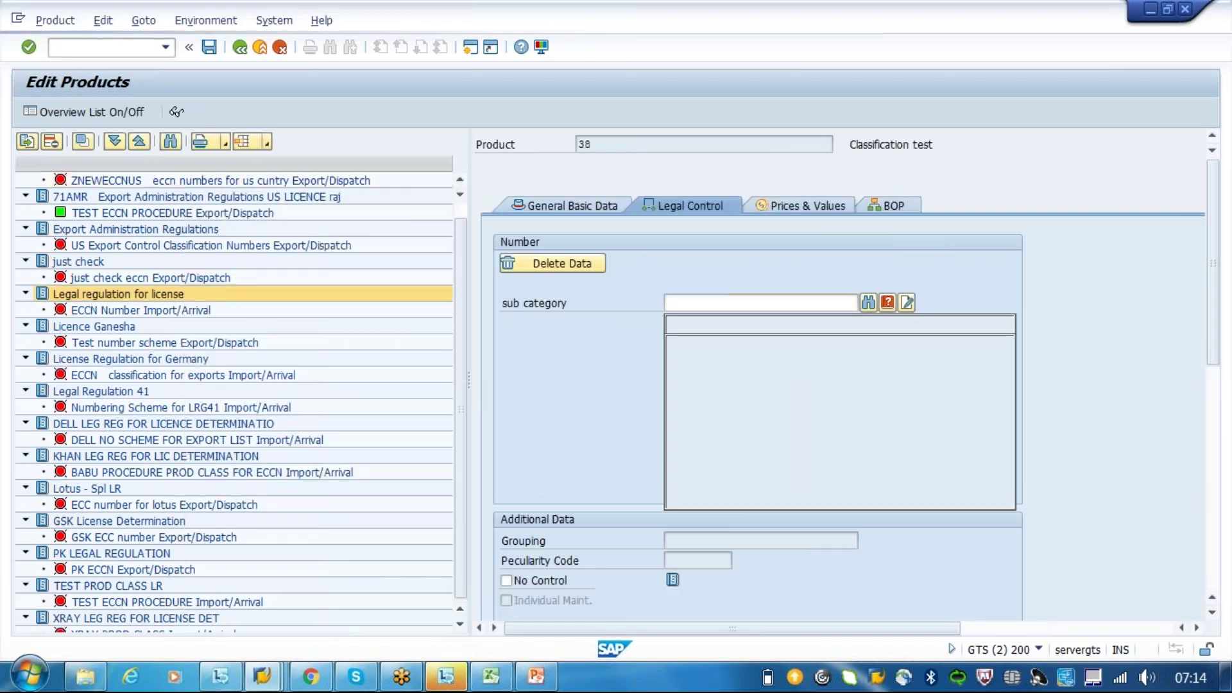
{"action": "left_click", "coordinate": [126, 311]}
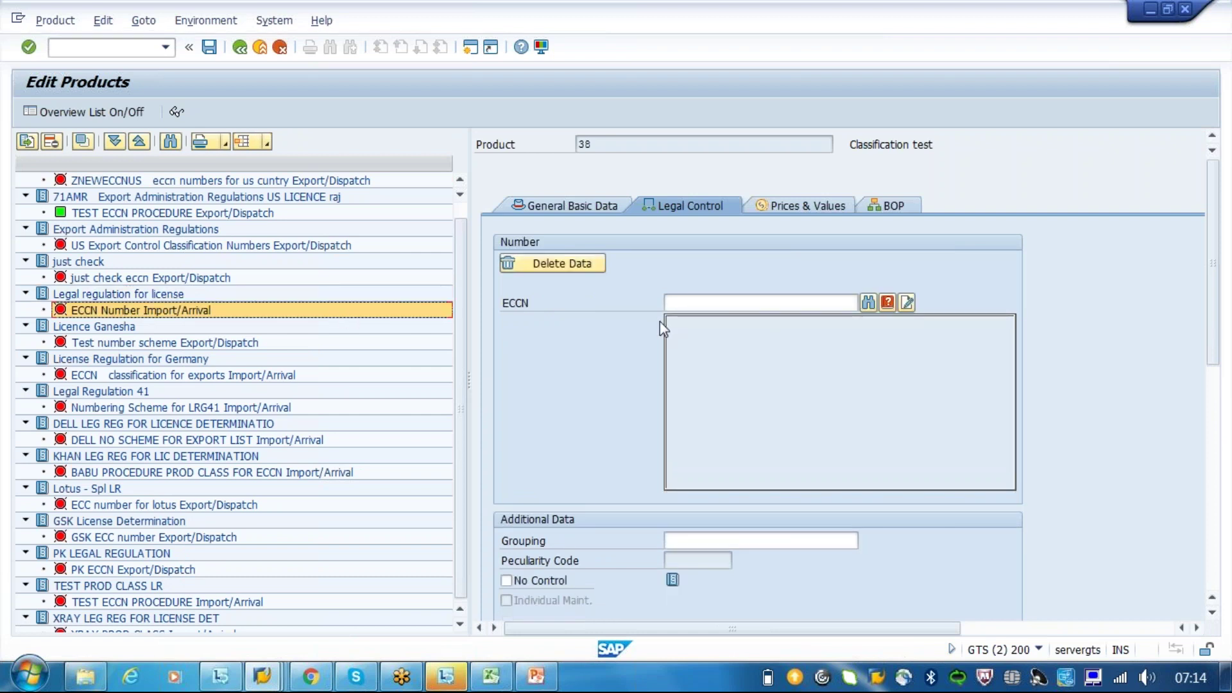
{"action": "left_click", "coordinate": [870, 304]}
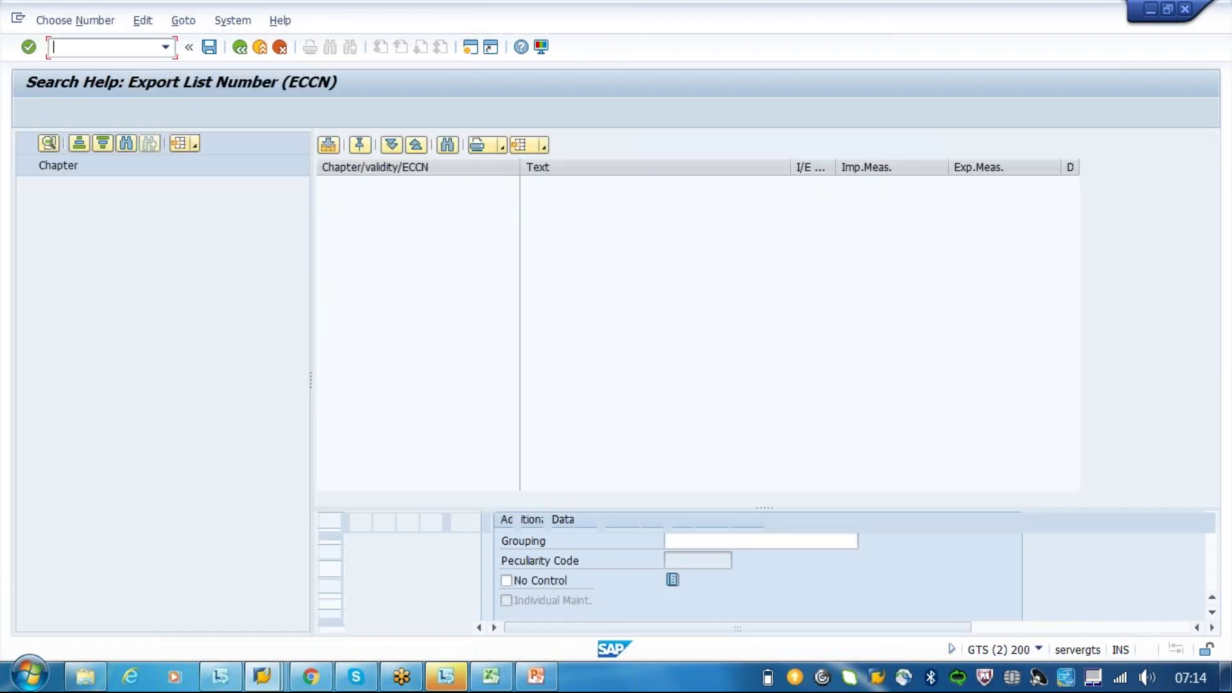
{"action": "left_click", "coordinate": [26, 201]}
{"action": "left_click", "coordinate": [326, 183]}
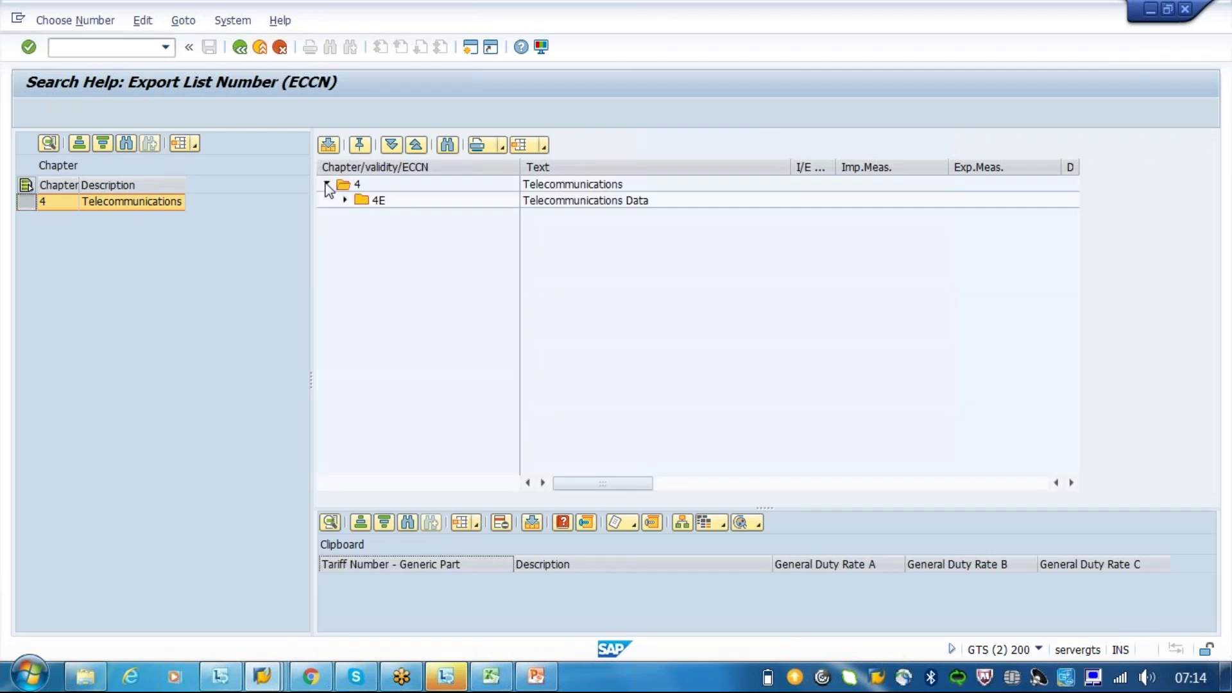
{"action": "left_click", "coordinate": [345, 199]}
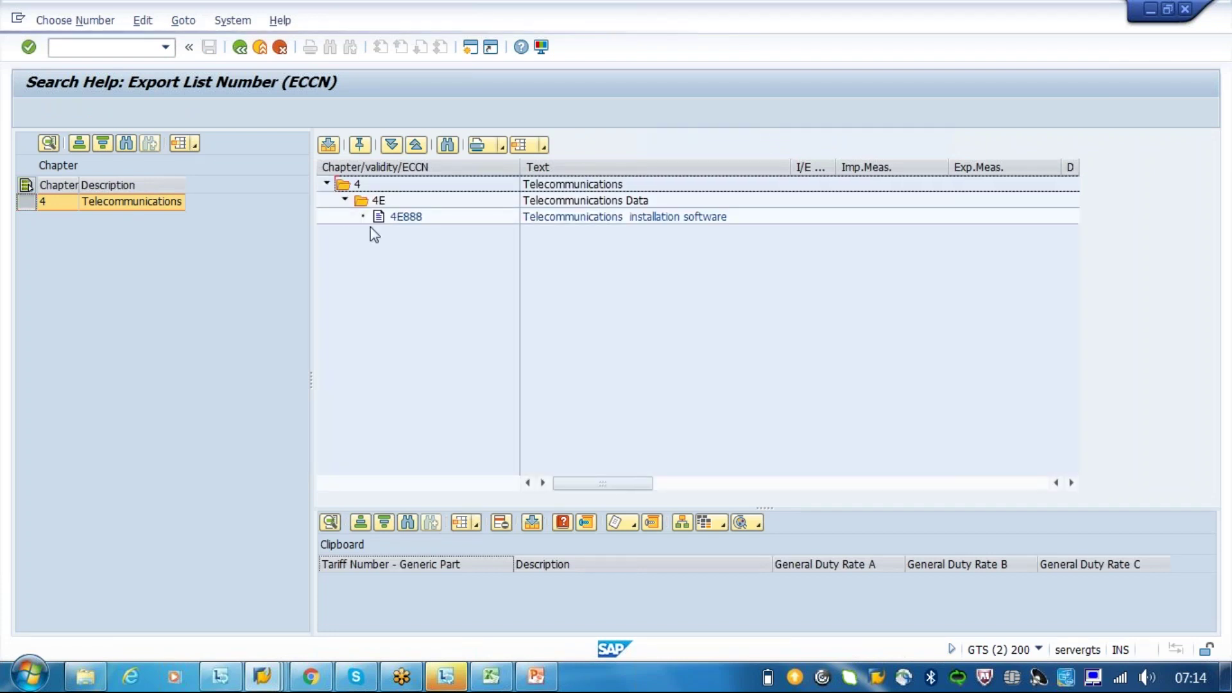
{"action": "left_click", "coordinate": [393, 217]}
{"action": "double_click", "coordinate": [393, 218]}
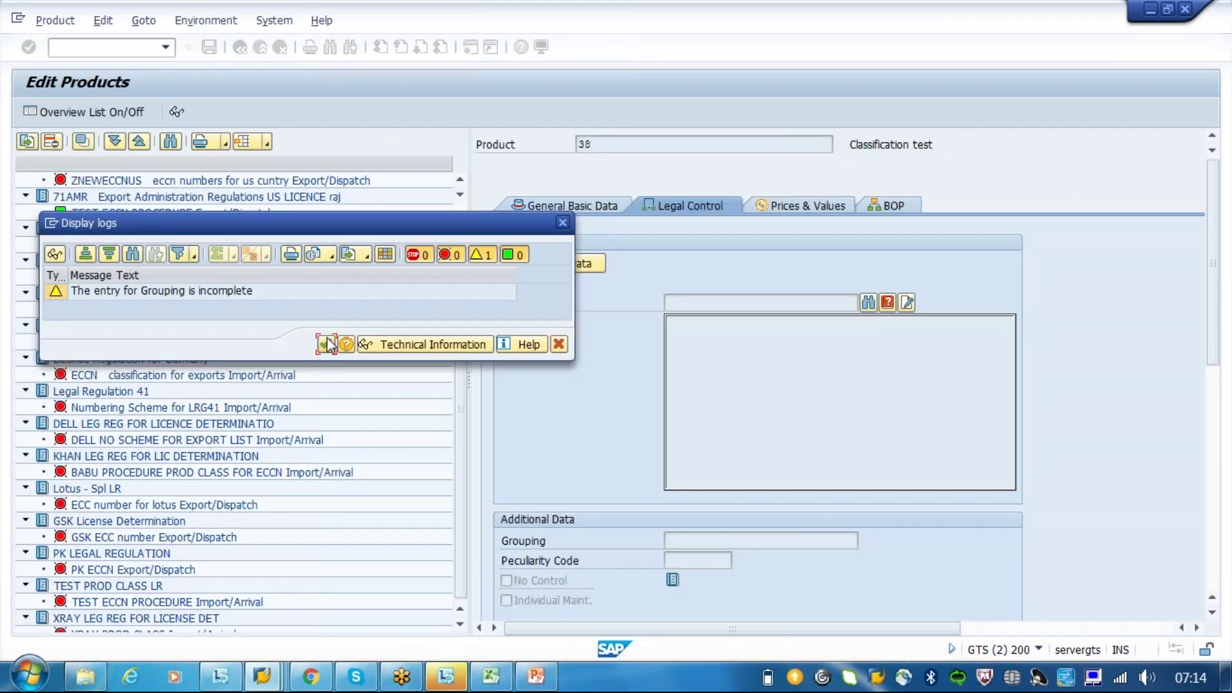
{"action": "left_click", "coordinate": [327, 344]}
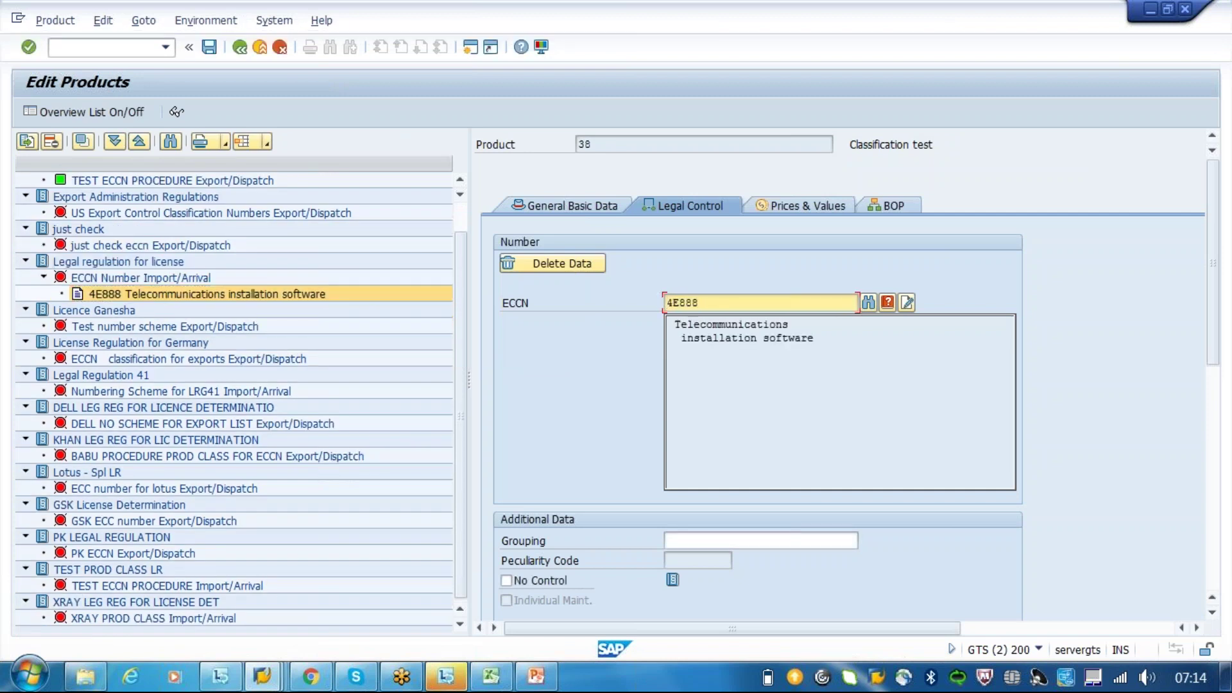
Save product 38's classification, accept the log, and check the legal regulation and numbering scheme in its additional information
{"action": "left_click", "coordinate": [208, 47]}
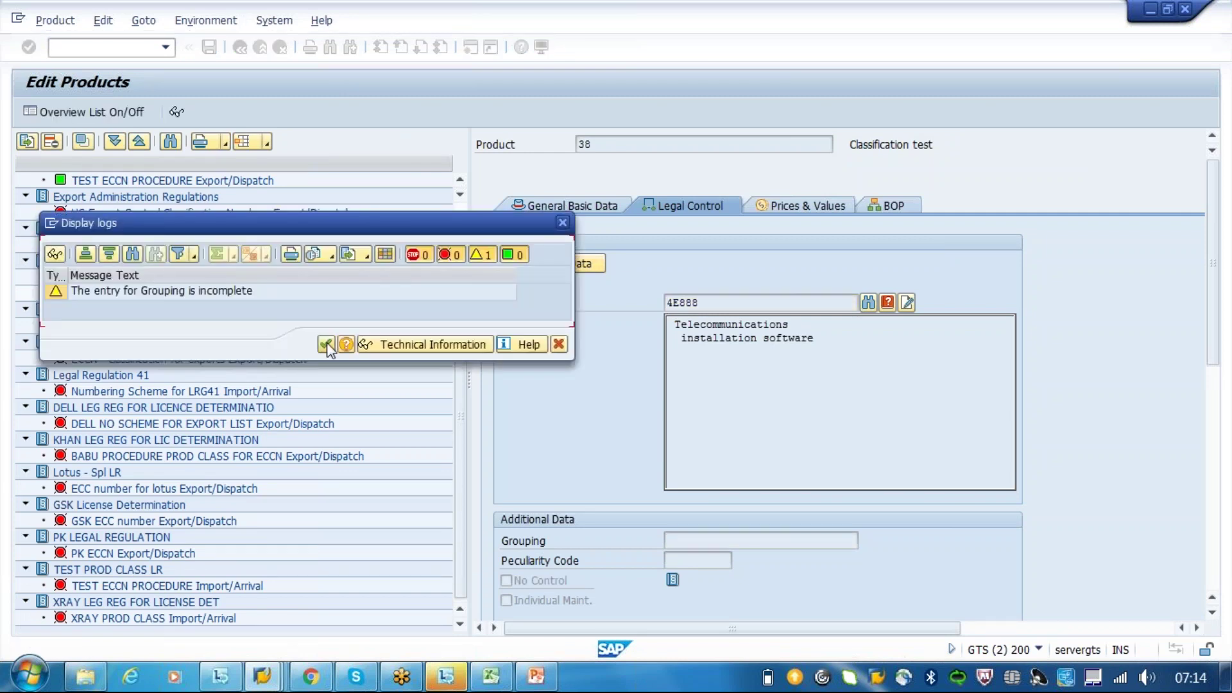
{"action": "left_click", "coordinate": [326, 343]}
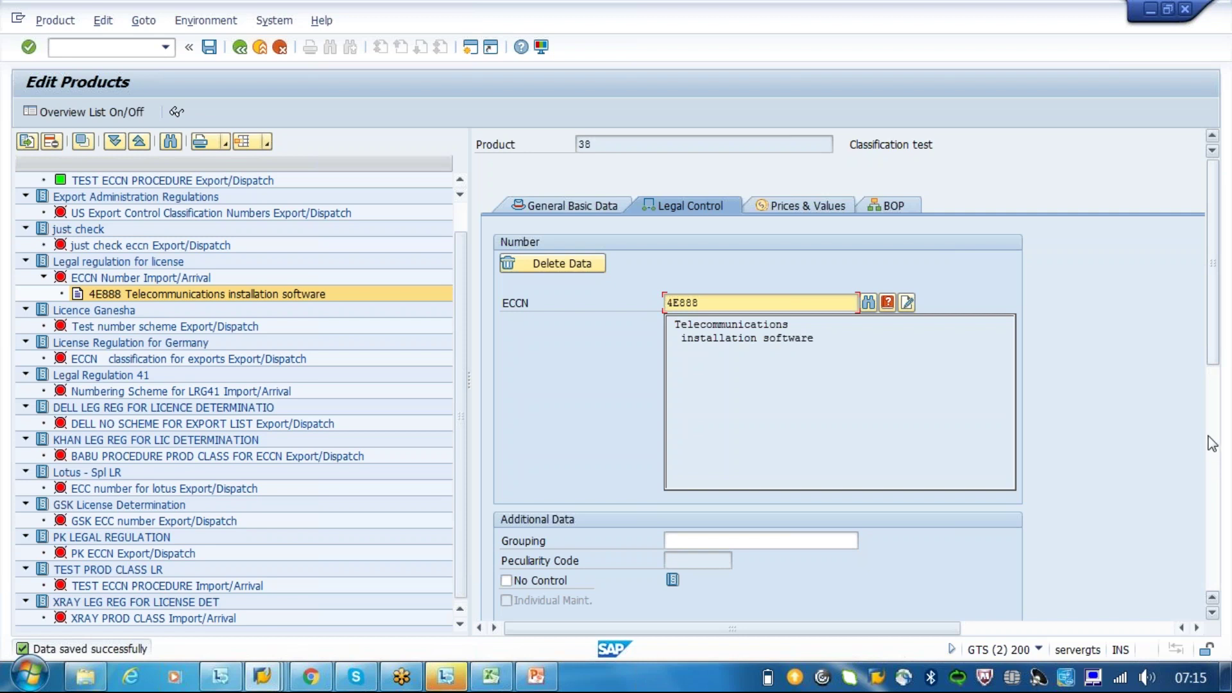
{"action": "left_click_drag", "start_coordinate": [1217, 353], "coordinate": [1227, 491]}
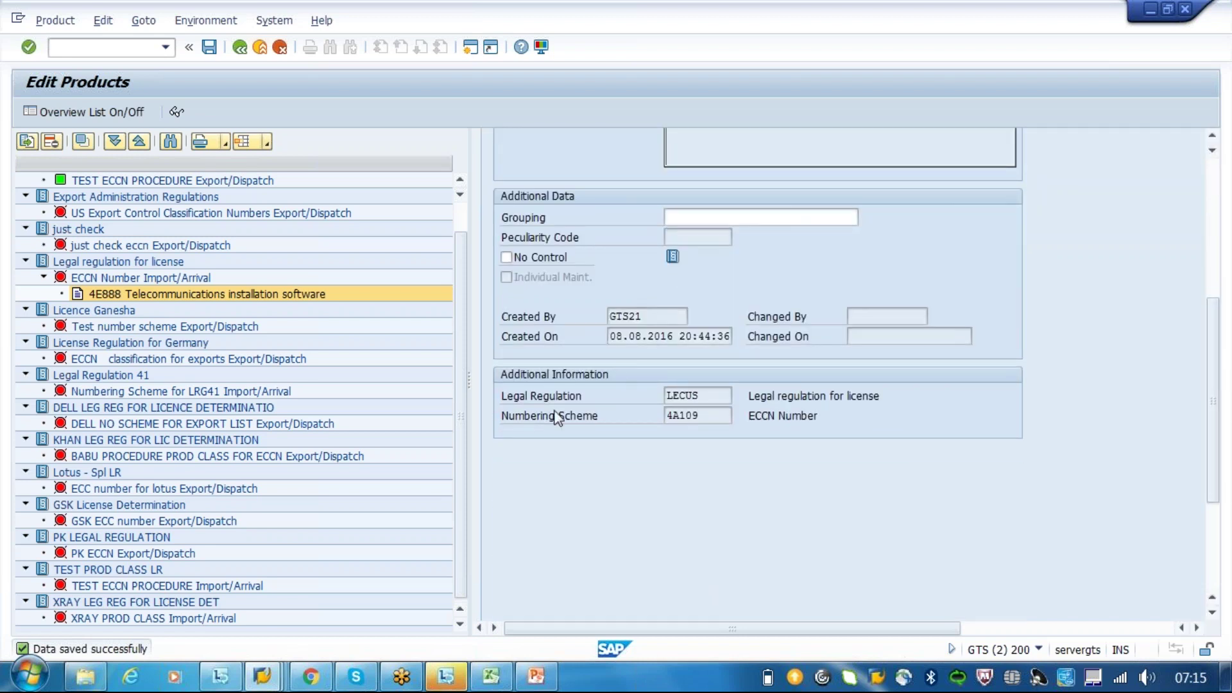
Save product 38 again, accept the logs, and return to the product selection for changing products
{"action": "left_click", "coordinate": [211, 49]}
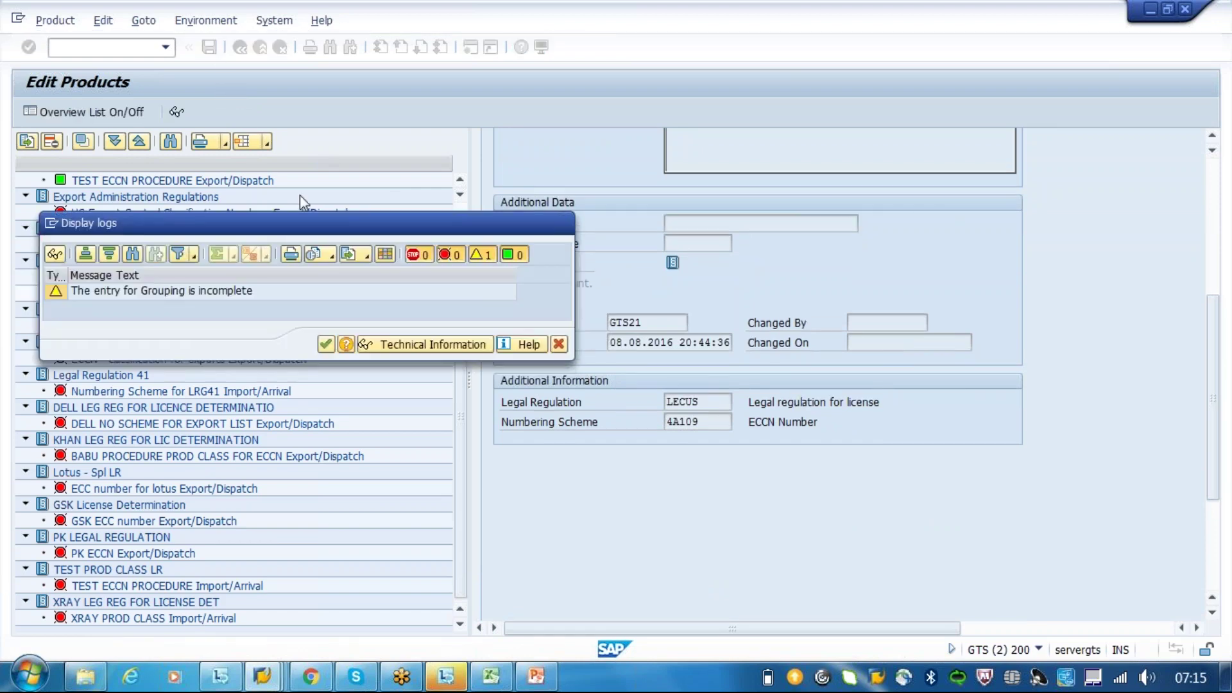
{"action": "key", "text": "Return"}
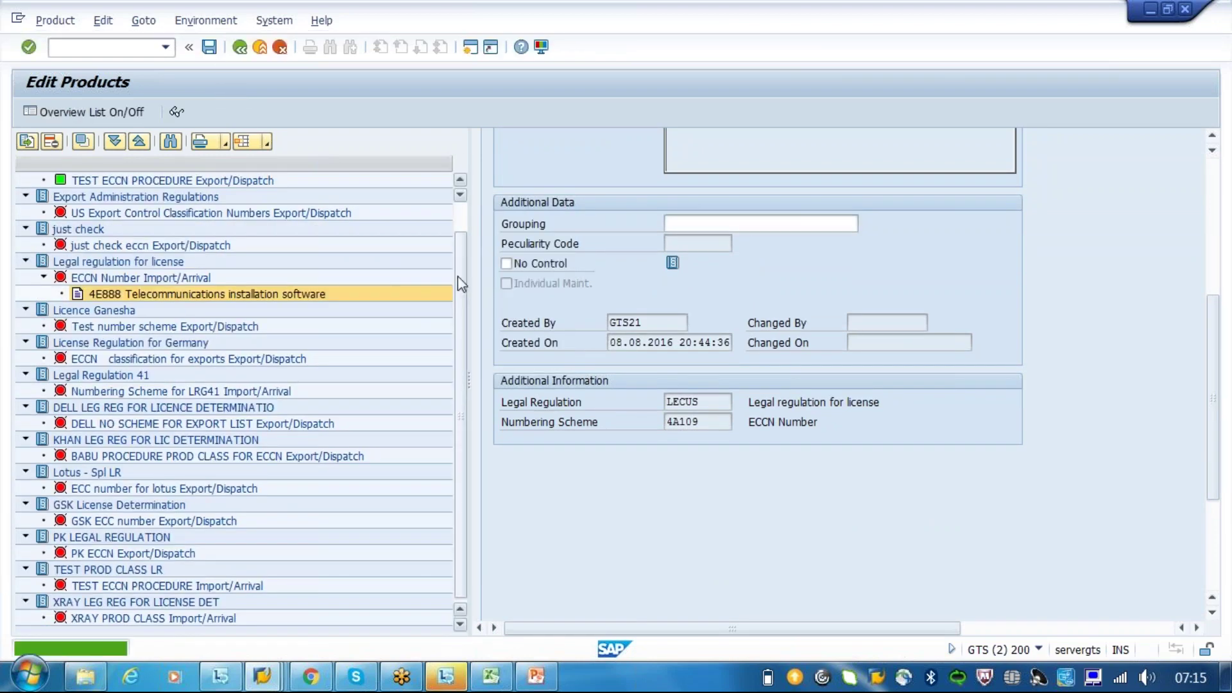
{"action": "scroll", "coordinate": [457, 298], "scroll_direction": "up", "scroll_amount": 1}
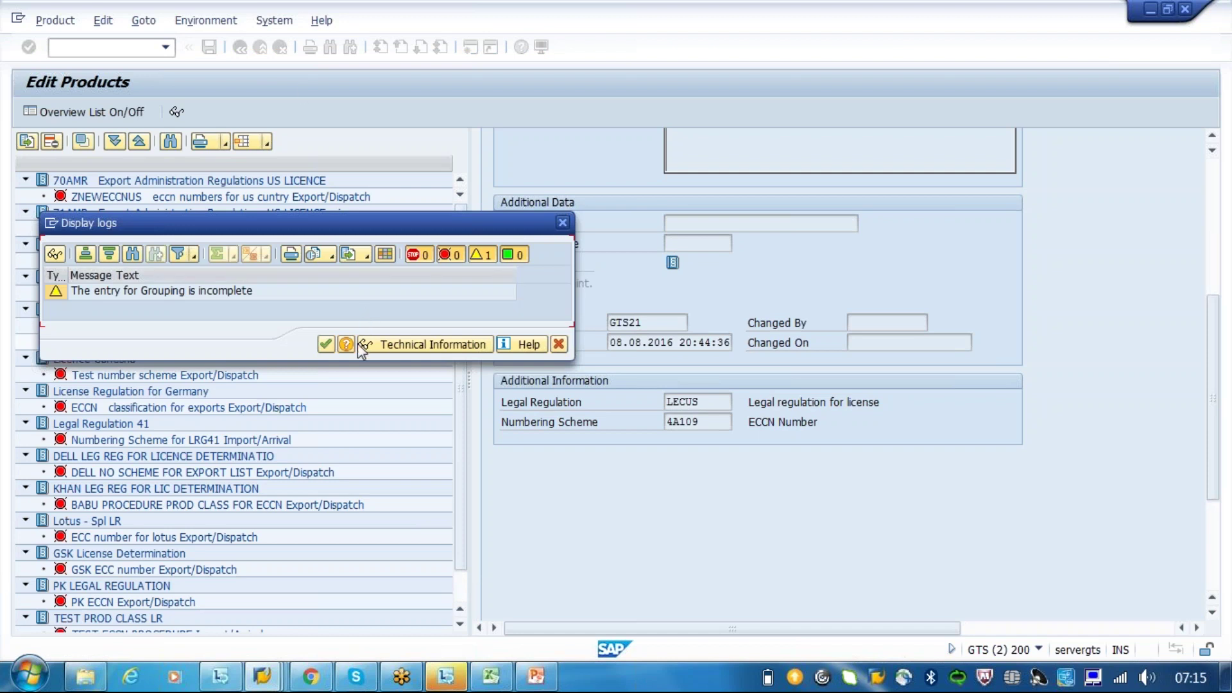
{"action": "left_click", "coordinate": [327, 344]}
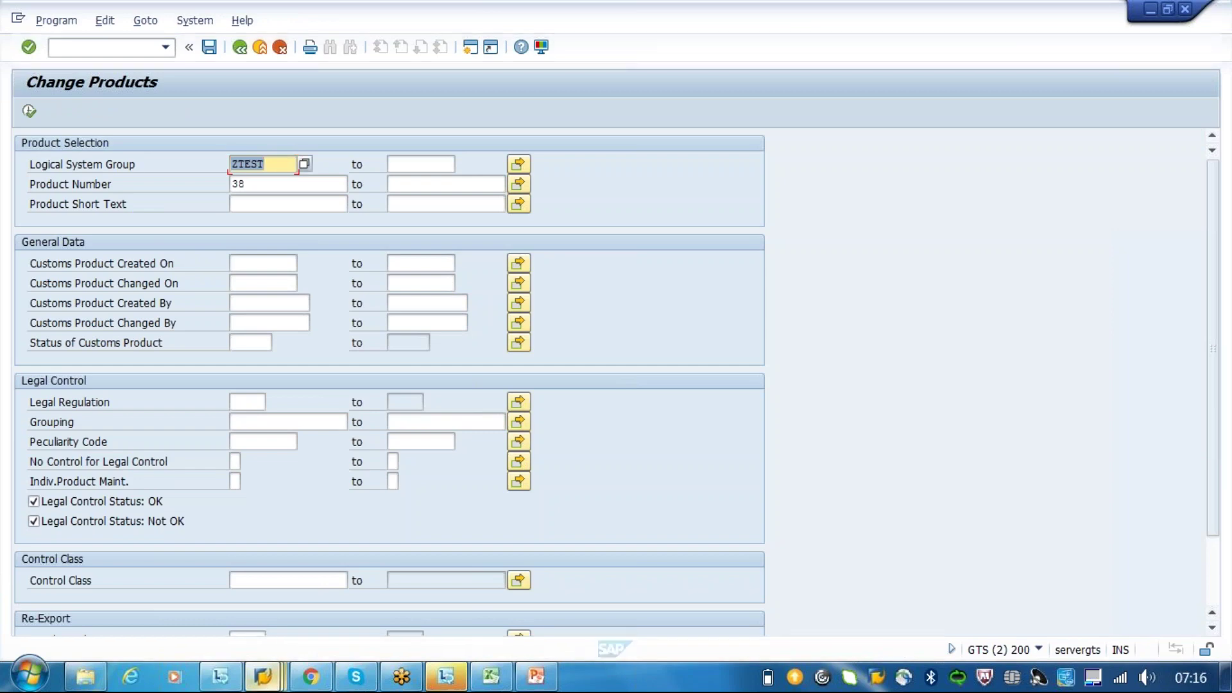
Switch to the customizing session, view the scheme assignments for ICCNs, and return to the implementation guide
{"action": "left_click", "coordinate": [263, 676]}
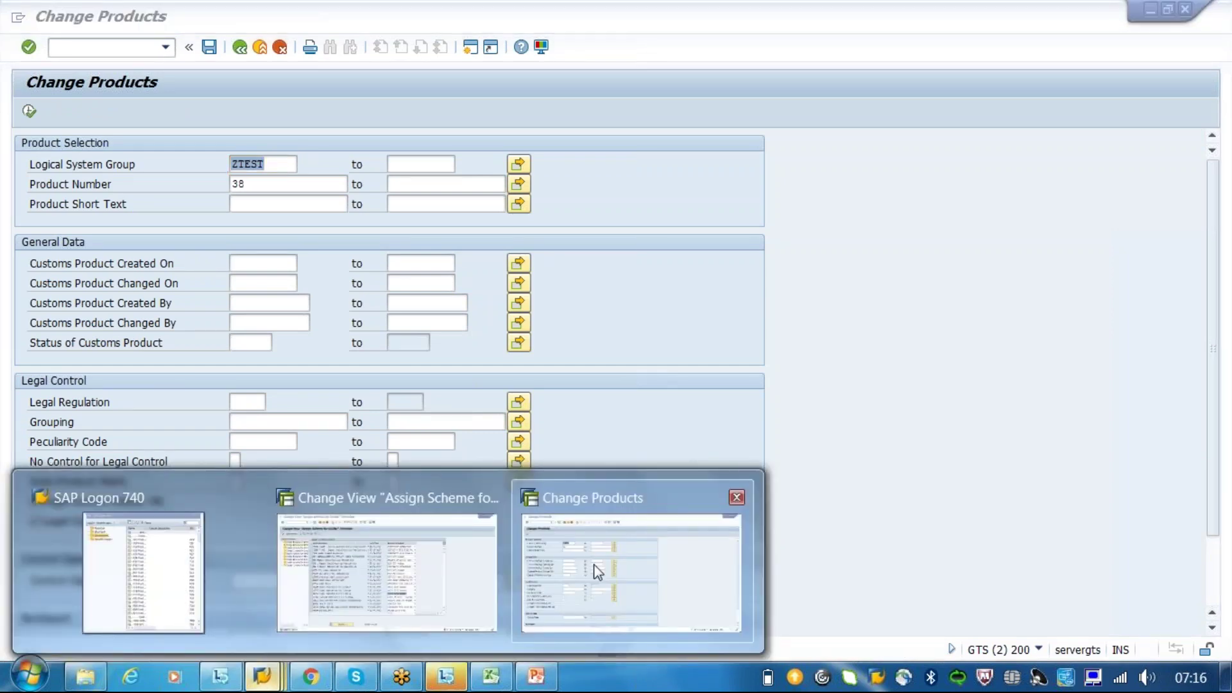
{"action": "left_click", "coordinate": [387, 571]}
{"action": "double_click", "coordinate": [110, 158]}
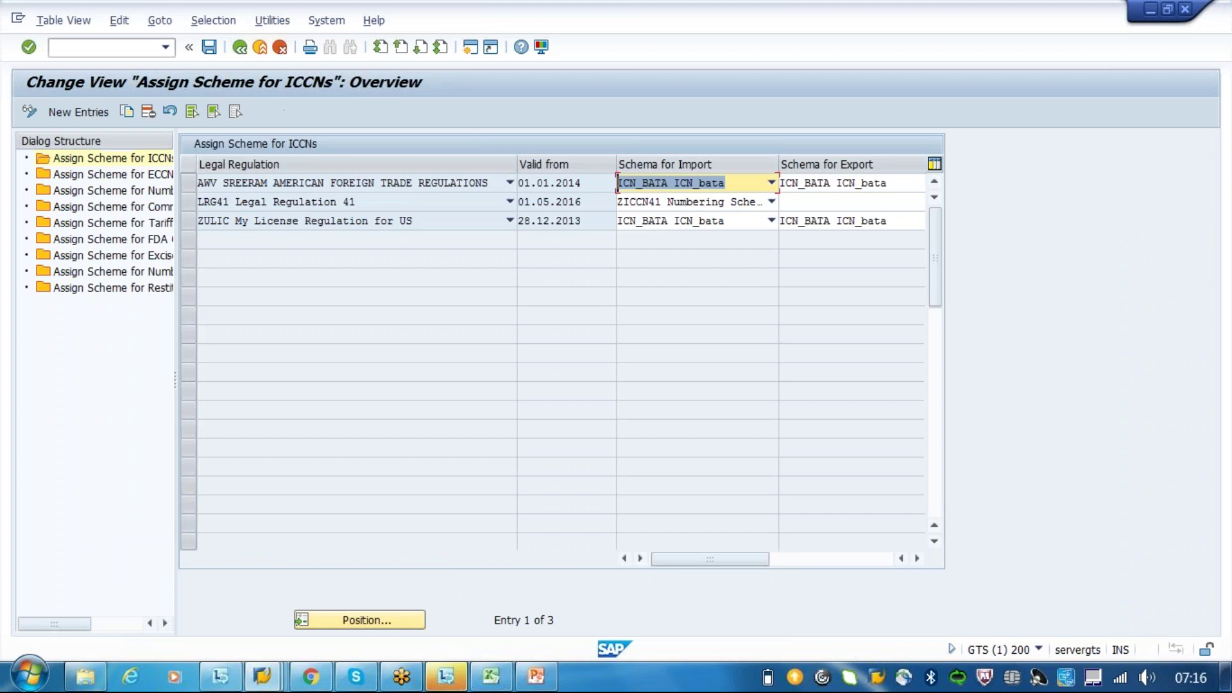
{"action": "key", "text": "F3"}
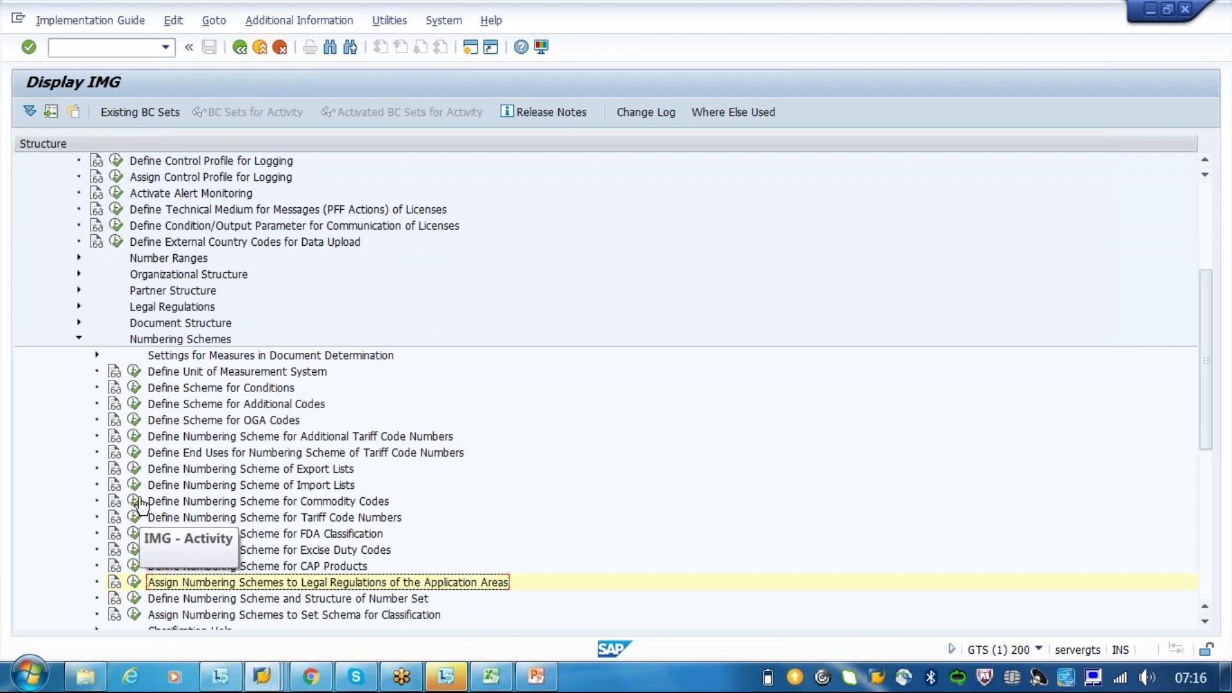
Review the export list structure of numbering scheme 4A109, checking its levels, lengths and texts, and return to the implementation guide
{"action": "left_click", "coordinate": [133, 469]}
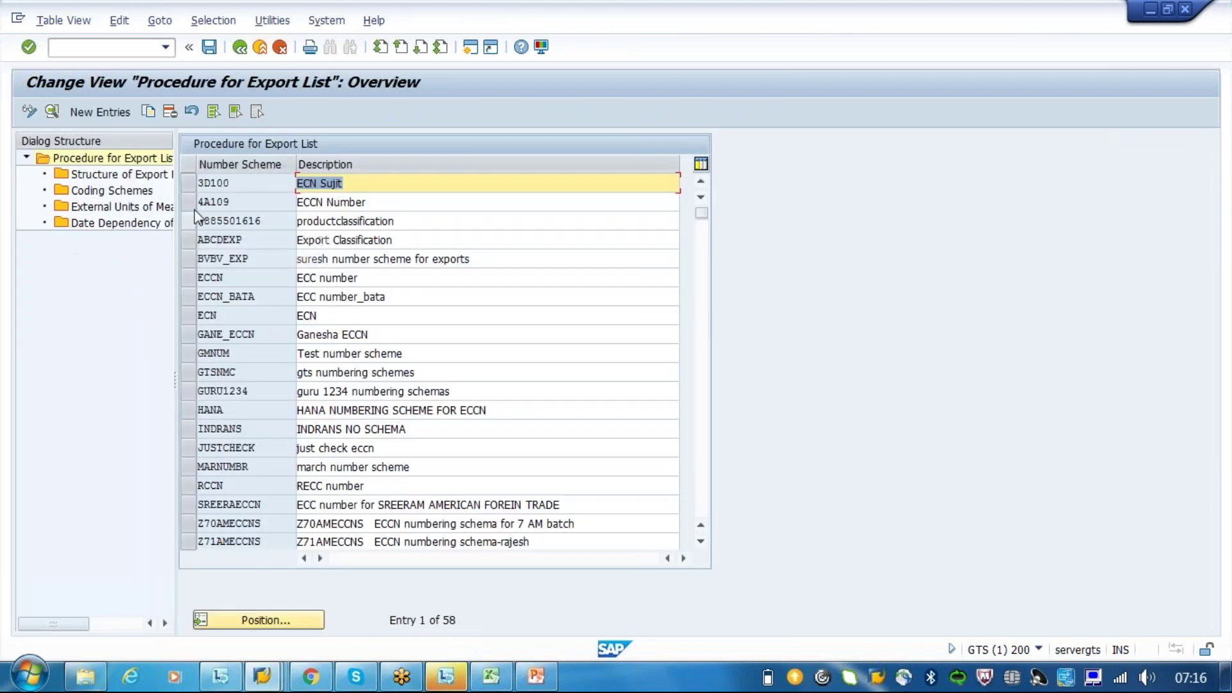
{"action": "left_click", "coordinate": [325, 201]}
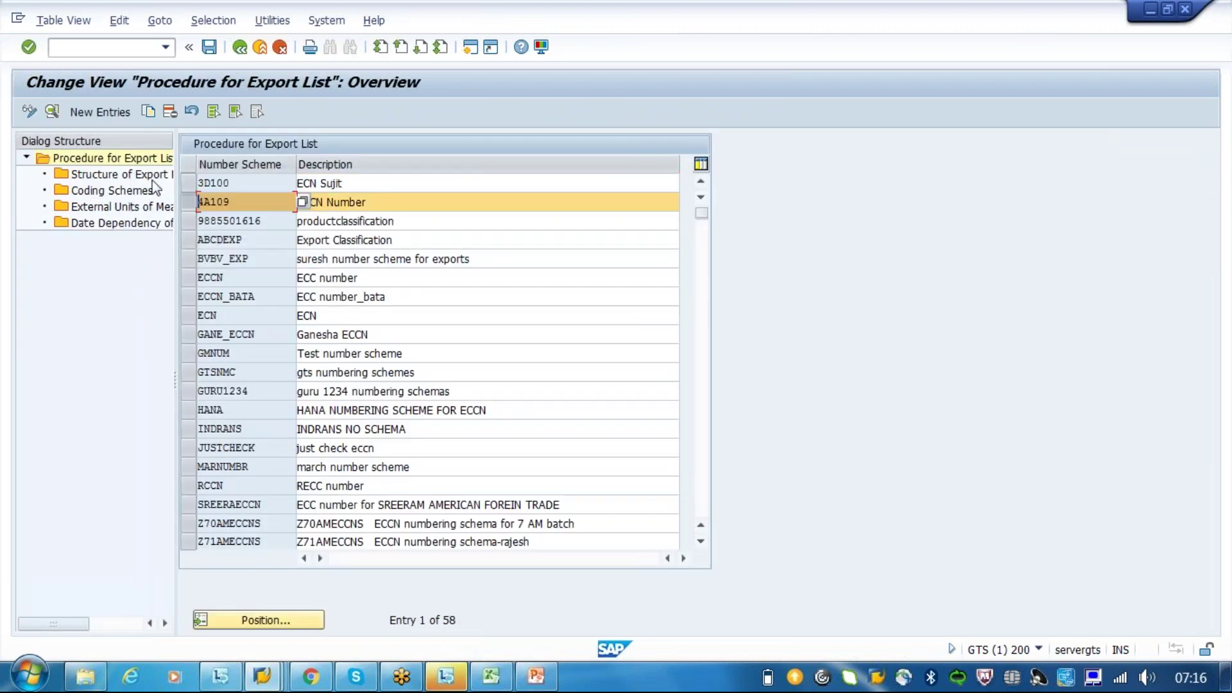
{"action": "double_click", "coordinate": [146, 174]}
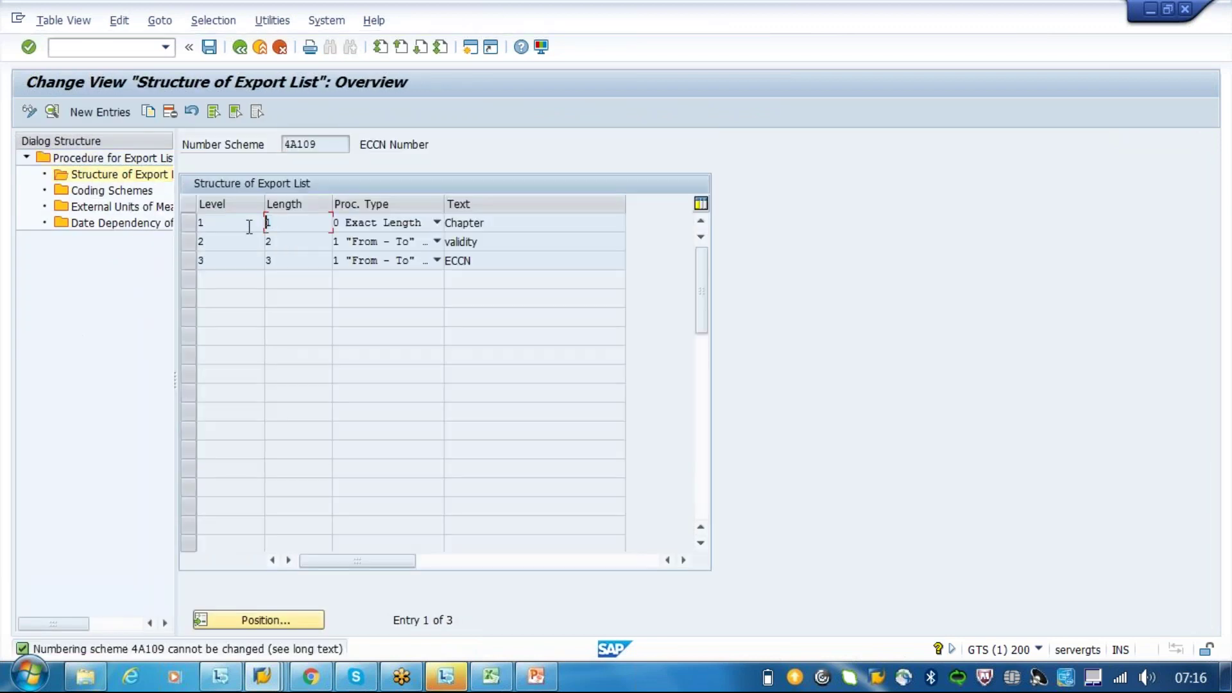
{"action": "left_click", "coordinate": [505, 225]}
{"action": "left_click", "coordinate": [503, 242]}
{"action": "left_click", "coordinate": [304, 261]}
{"action": "left_click_drag", "start_coordinate": [487, 261], "coordinate": [349, 268]}
{"action": "left_click", "coordinate": [441, 261]}
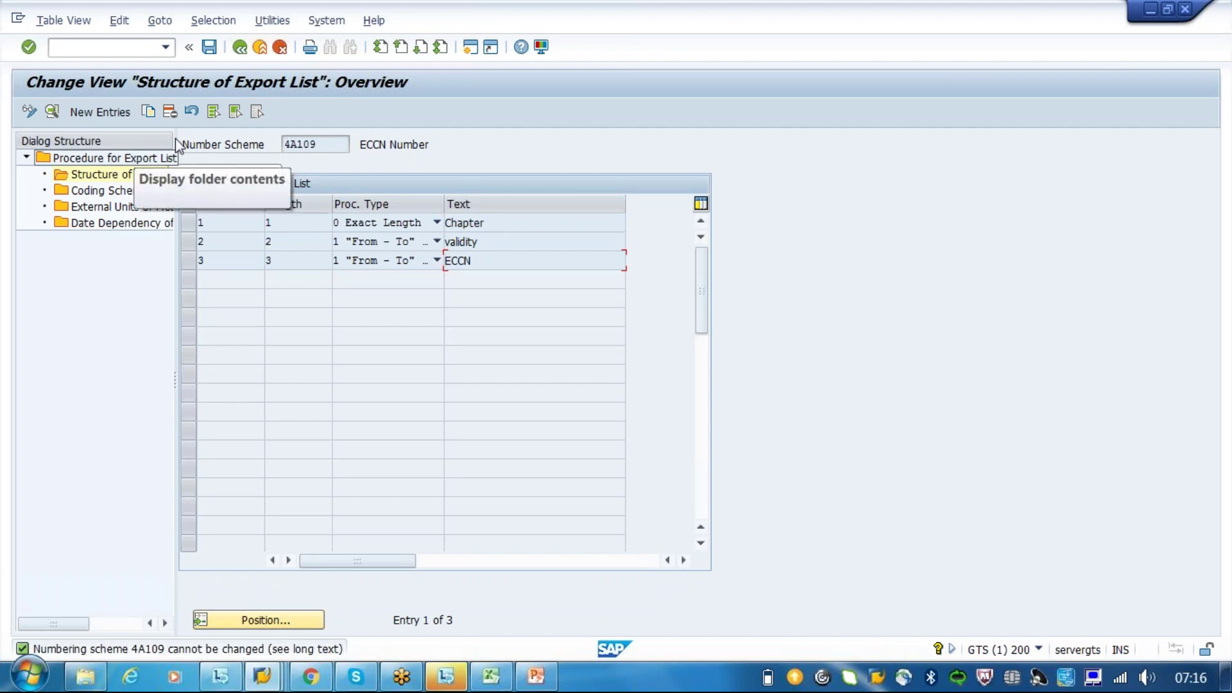
{"action": "left_click", "coordinate": [242, 50]}
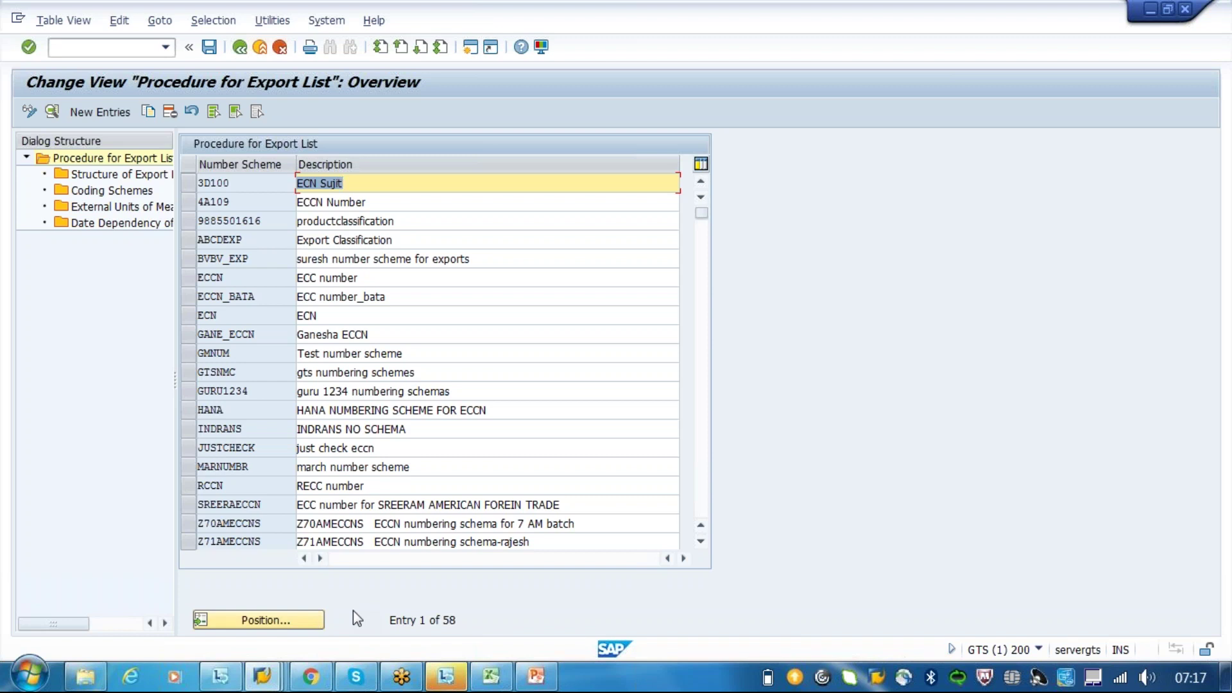
{"action": "left_click", "coordinate": [239, 47]}
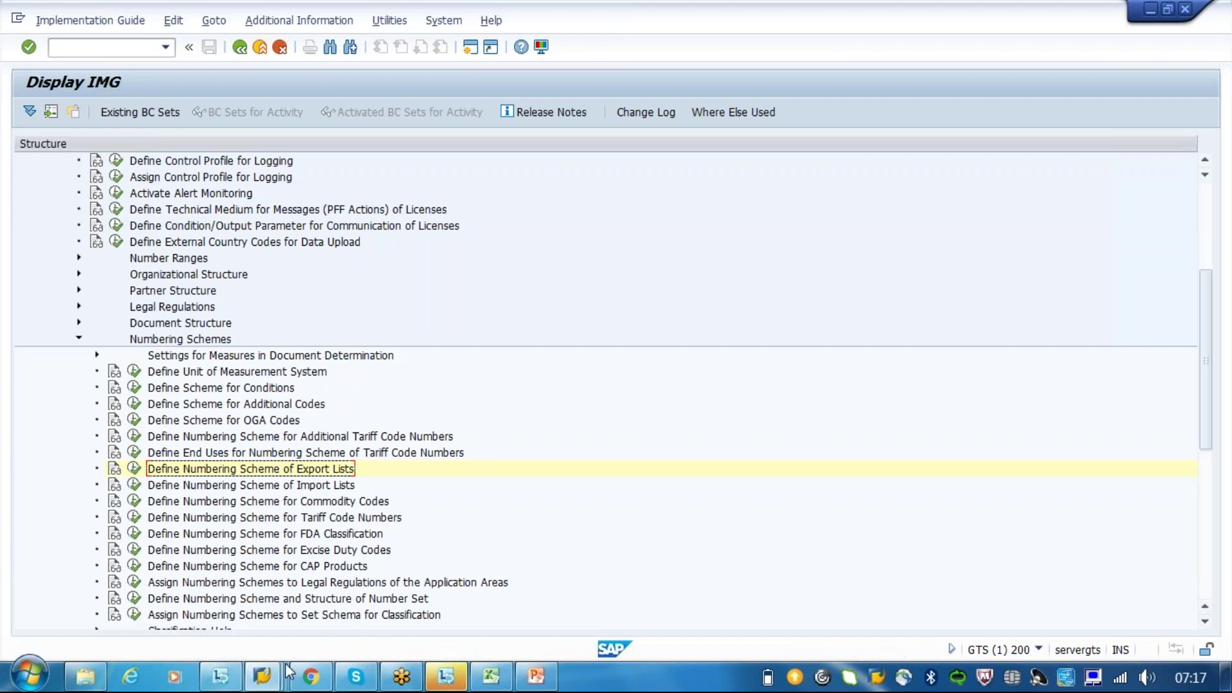
Return to the product session and view the entry screens for maintaining ECCNs and searching export list upload logs
{"action": "left_click", "coordinate": [272, 682]}
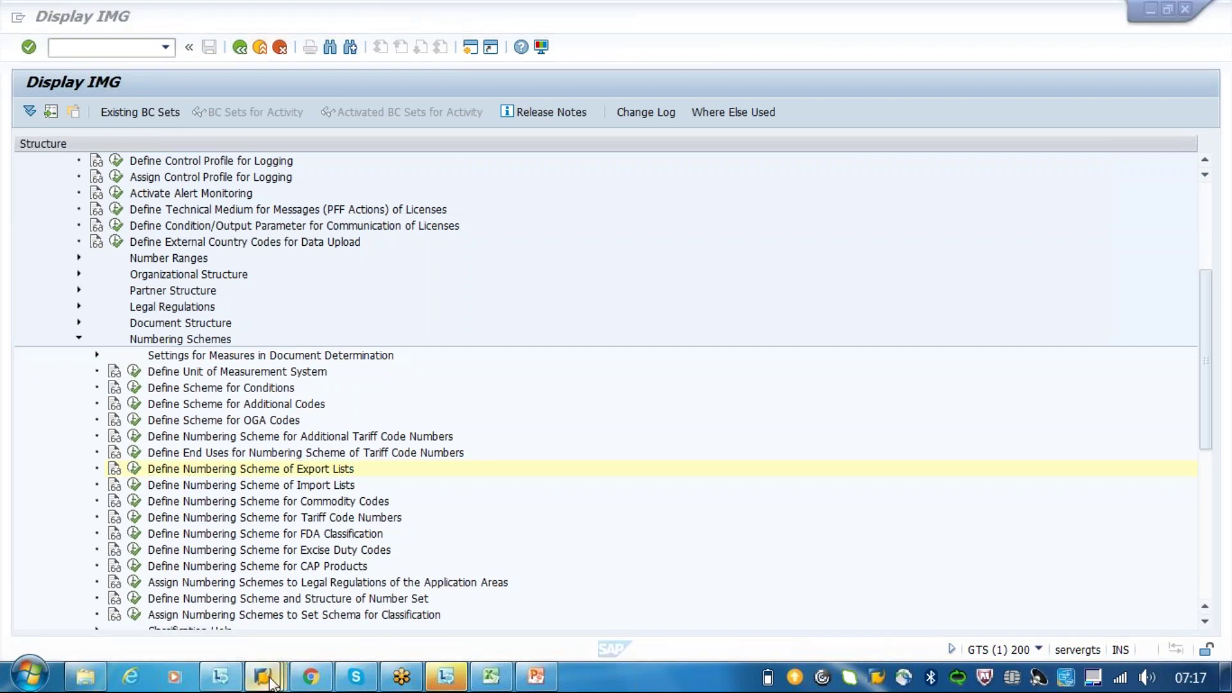
{"action": "left_click", "coordinate": [572, 599]}
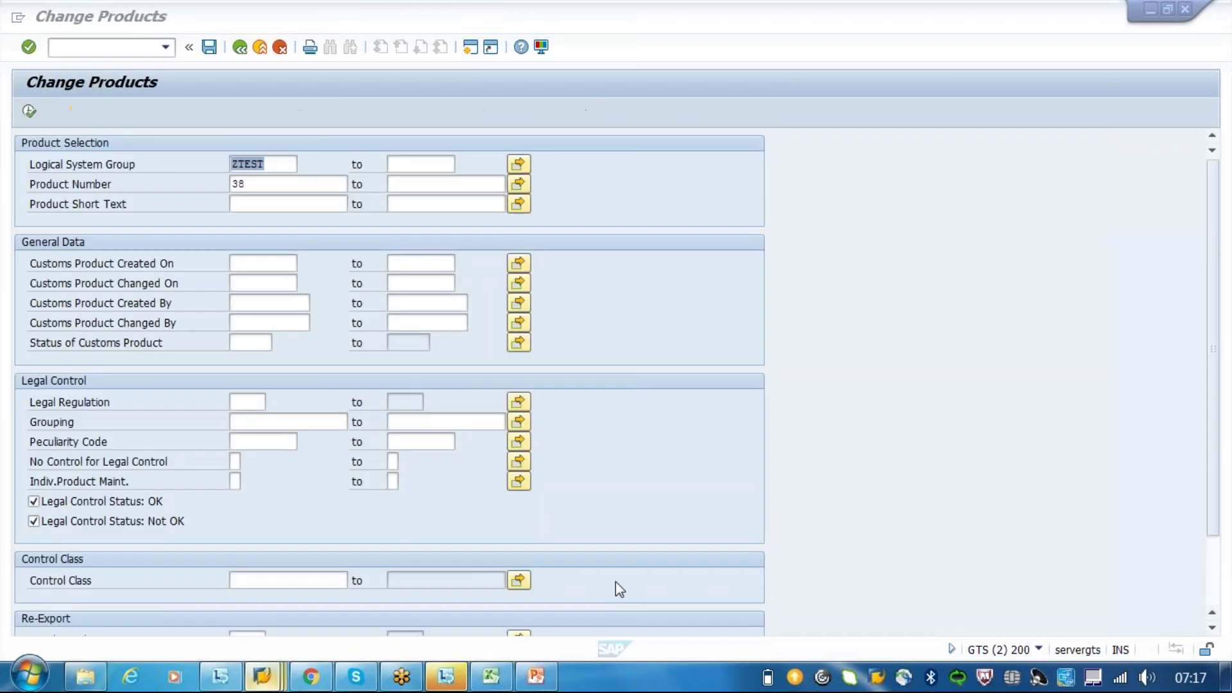
{"action": "left_click", "coordinate": [240, 47]}
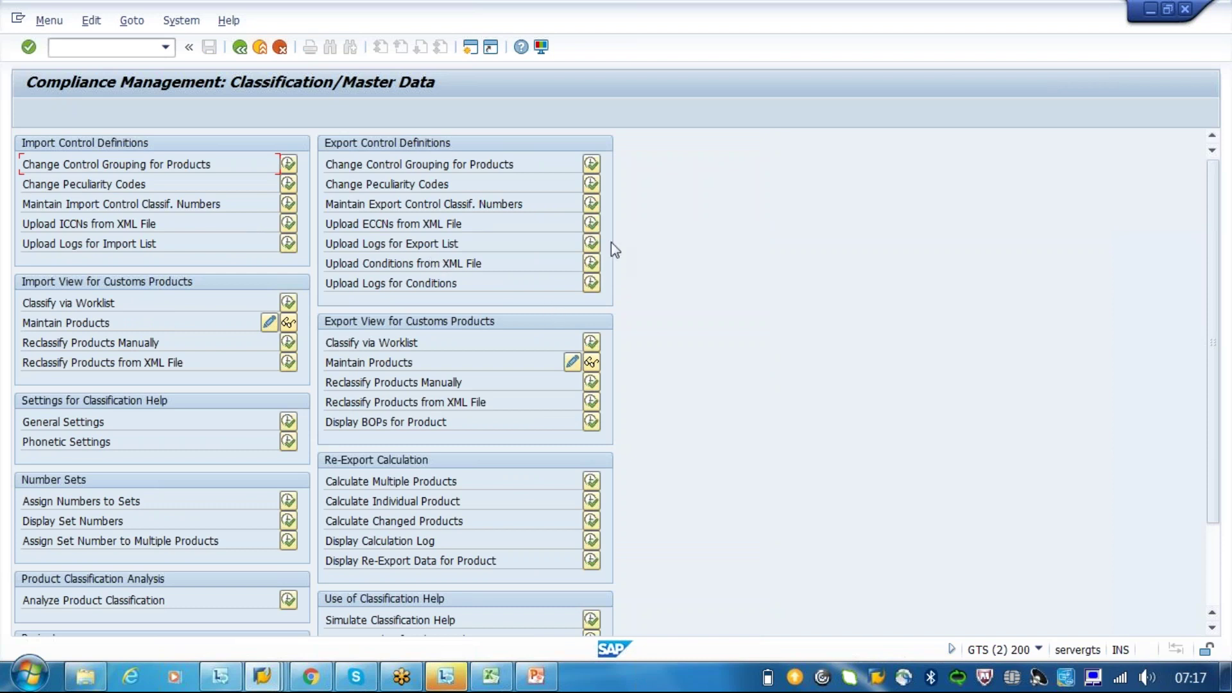
{"action": "left_click", "coordinate": [591, 201]}
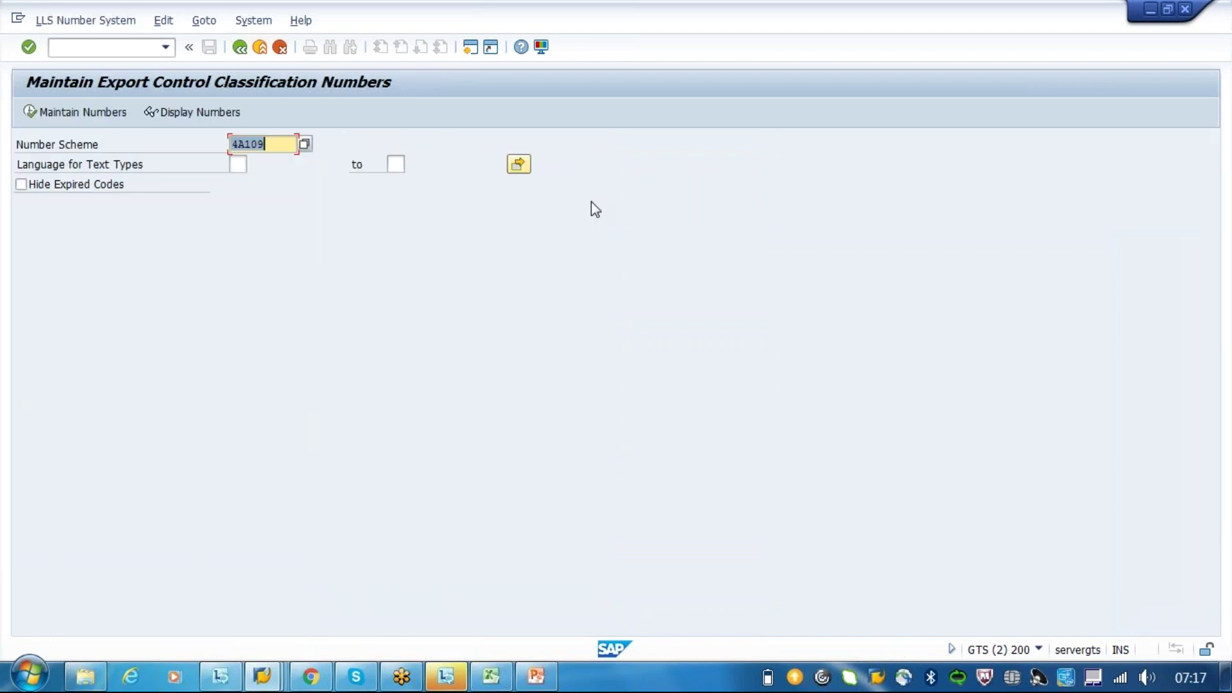
{"action": "left_click", "coordinate": [240, 48]}
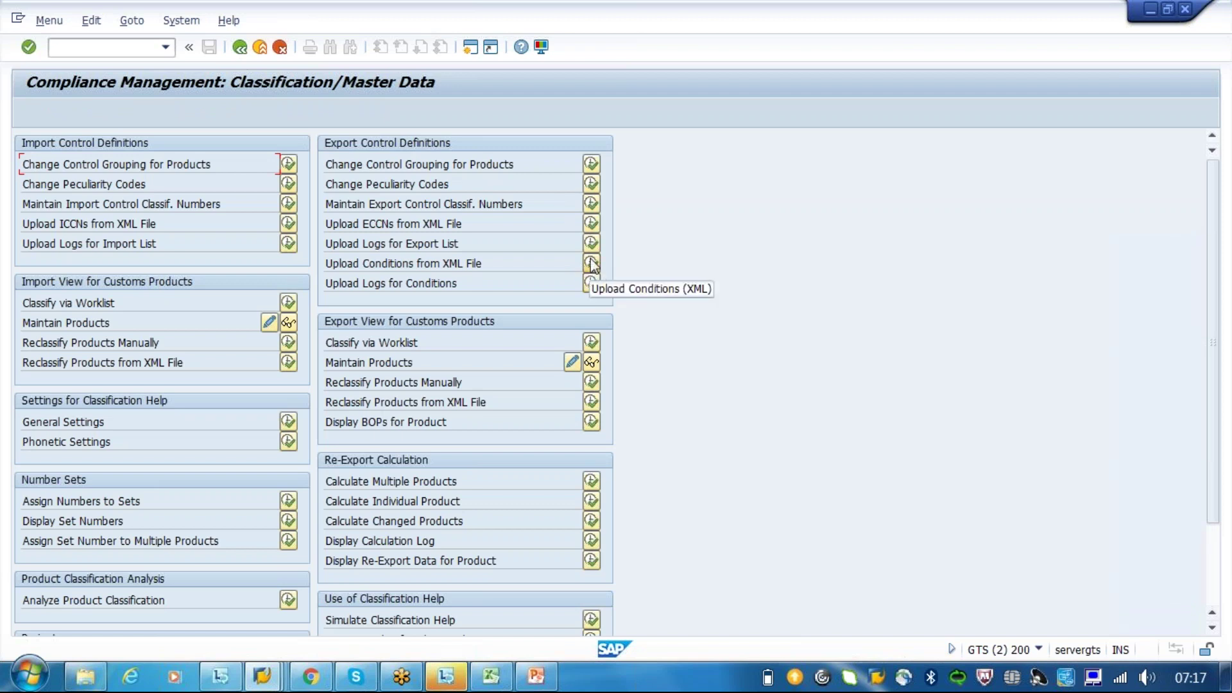
{"action": "left_click", "coordinate": [590, 244]}
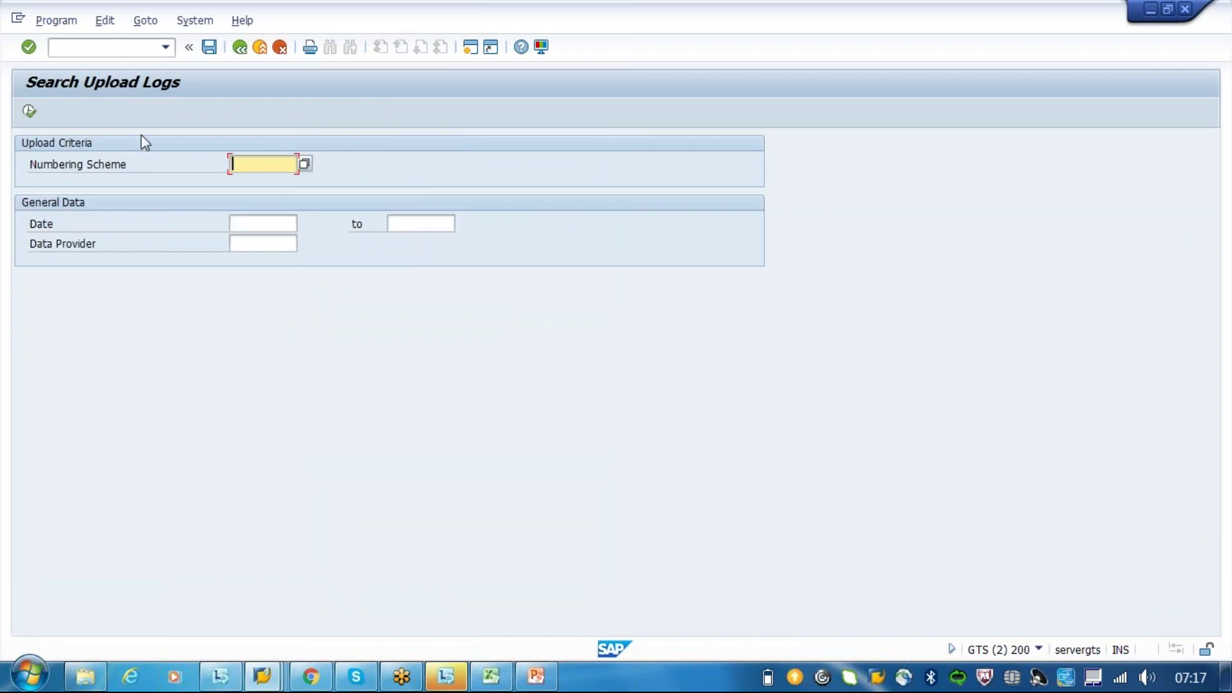
{"action": "left_click", "coordinate": [240, 48]}
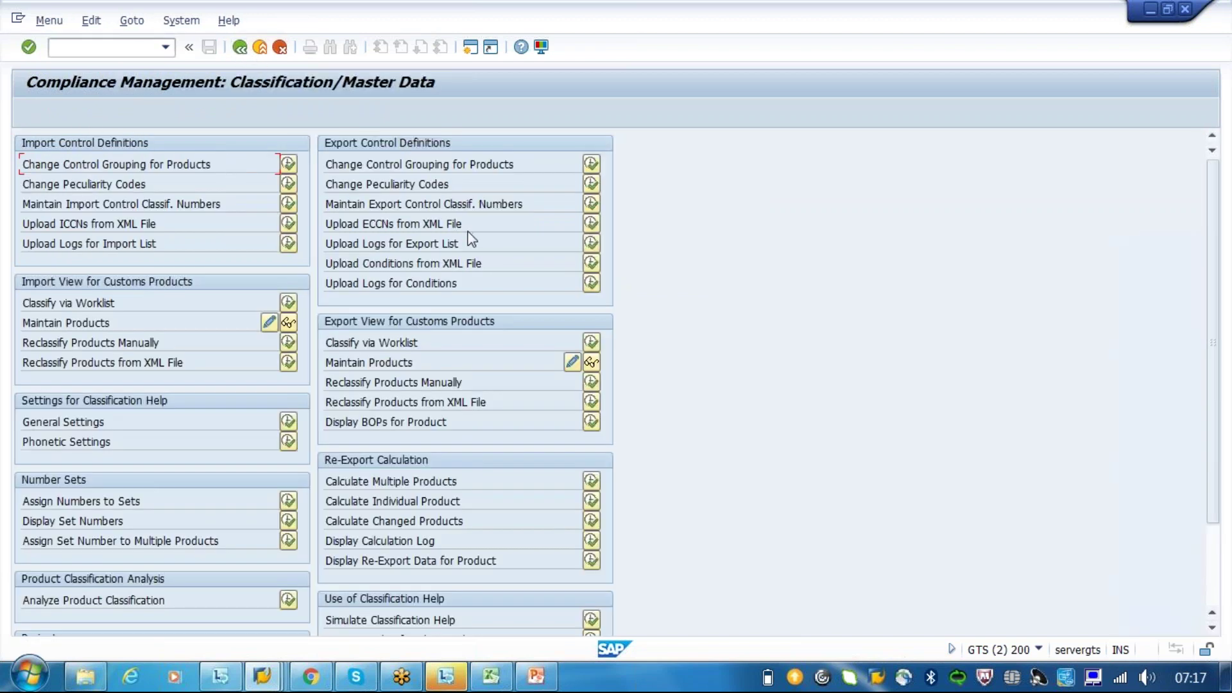
Open the ECCN upload from XML file and set data provider MKDATA and number scheme 4A109
{"action": "left_click", "coordinate": [591, 225]}
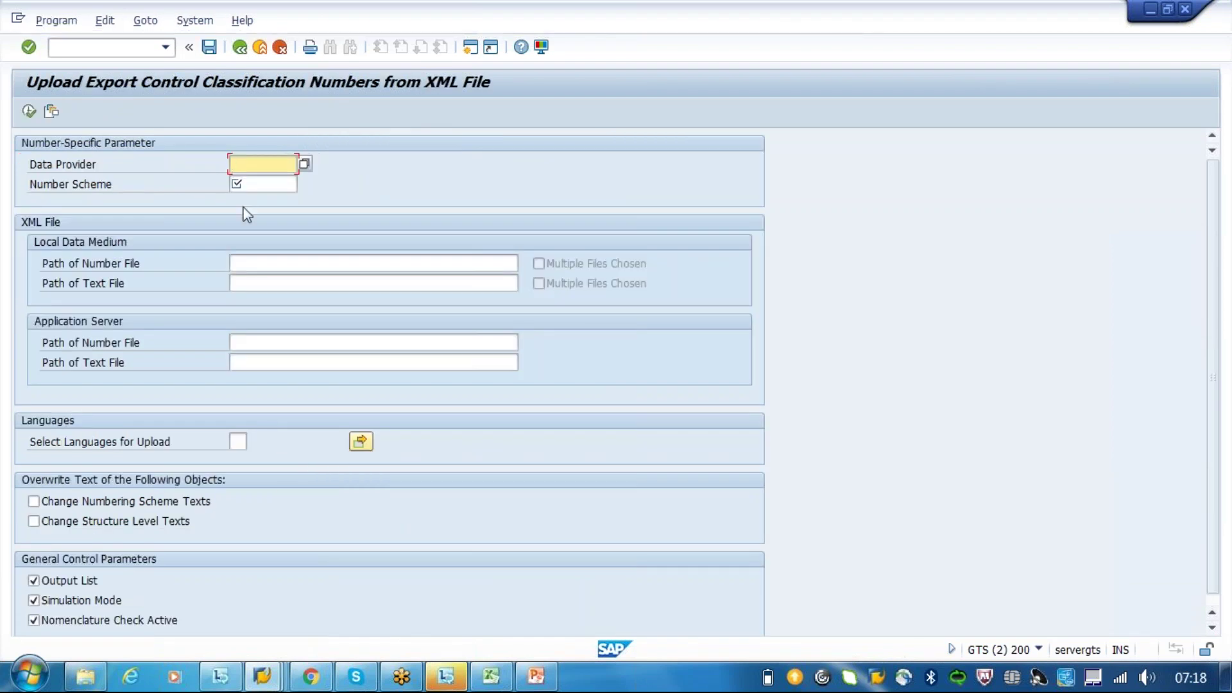
{"action": "left_click", "coordinate": [306, 163]}
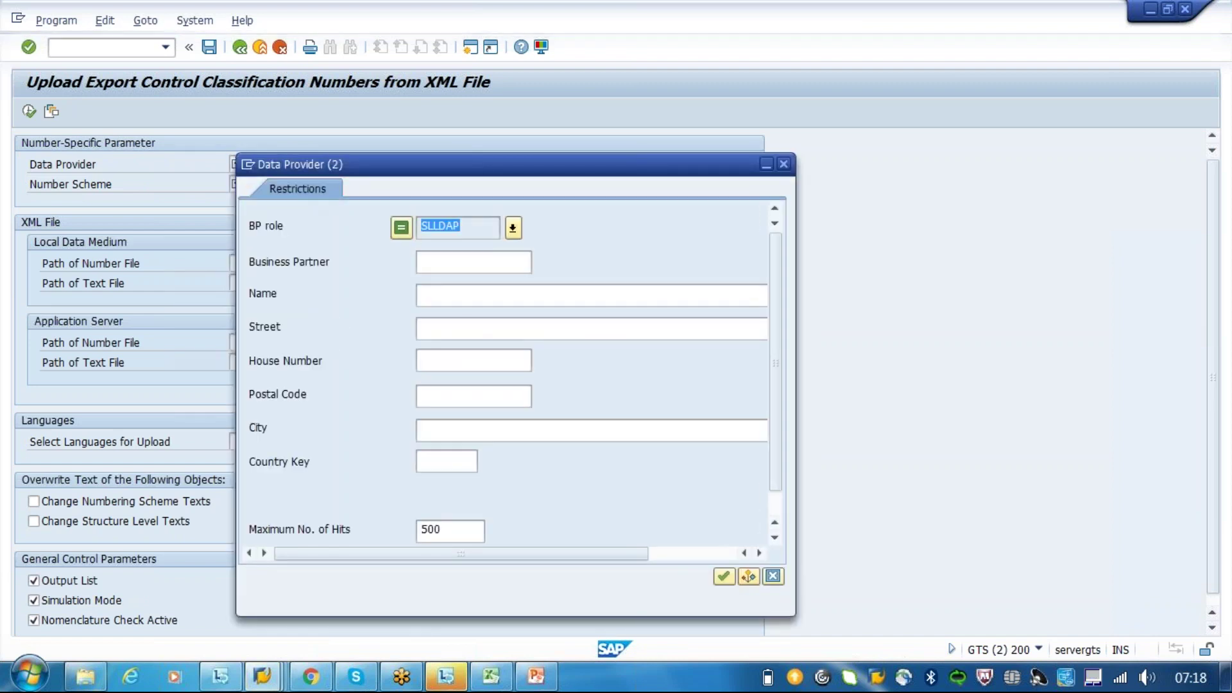
{"action": "key", "text": "Return"}
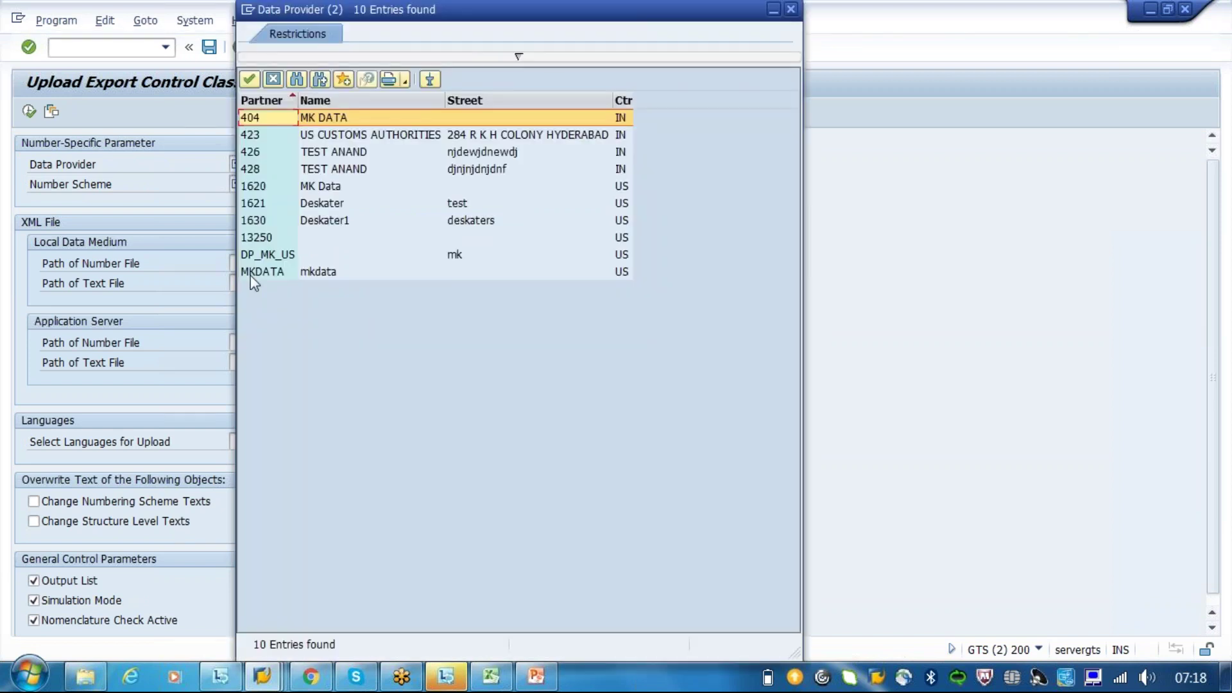
{"action": "double_click", "coordinate": [250, 275]}
{"action": "left_click", "coordinate": [261, 184]}
{"action": "type", "text": "4A"}
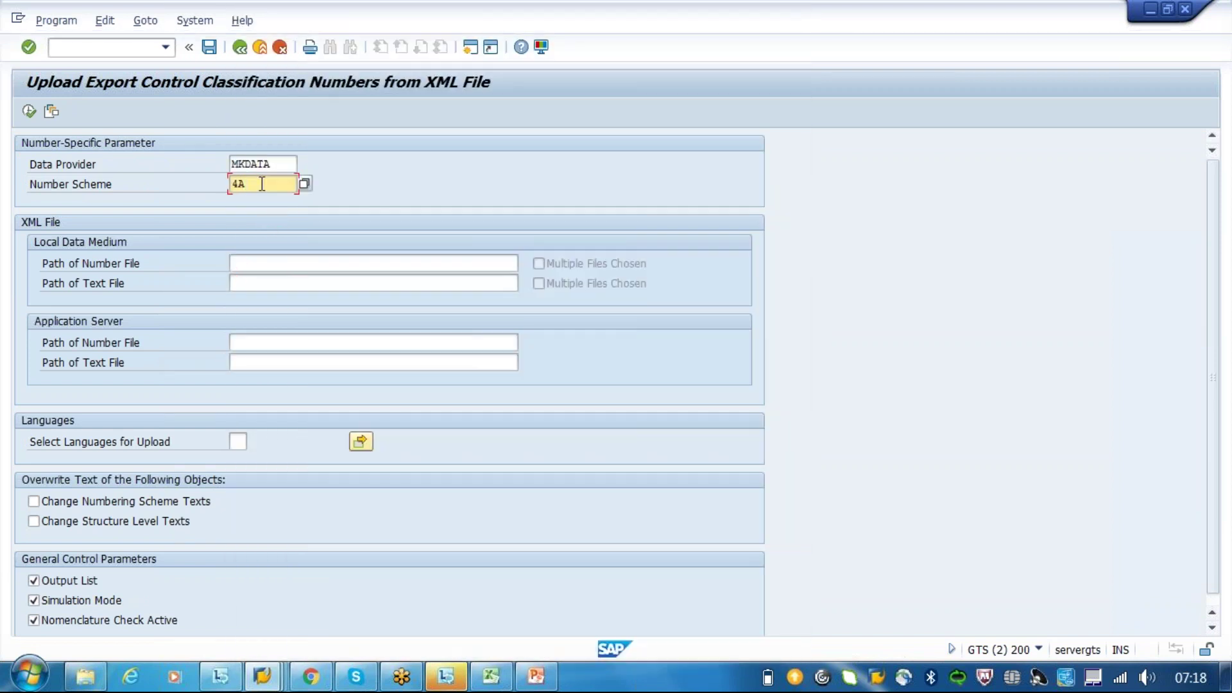
{"action": "type", "text": "109"}
Copy the DIR_PUT path D:\usr\sap\put from the SAP directories into the application server number file path, and leave without running the upload
{"action": "left_click", "coordinate": [283, 280]}
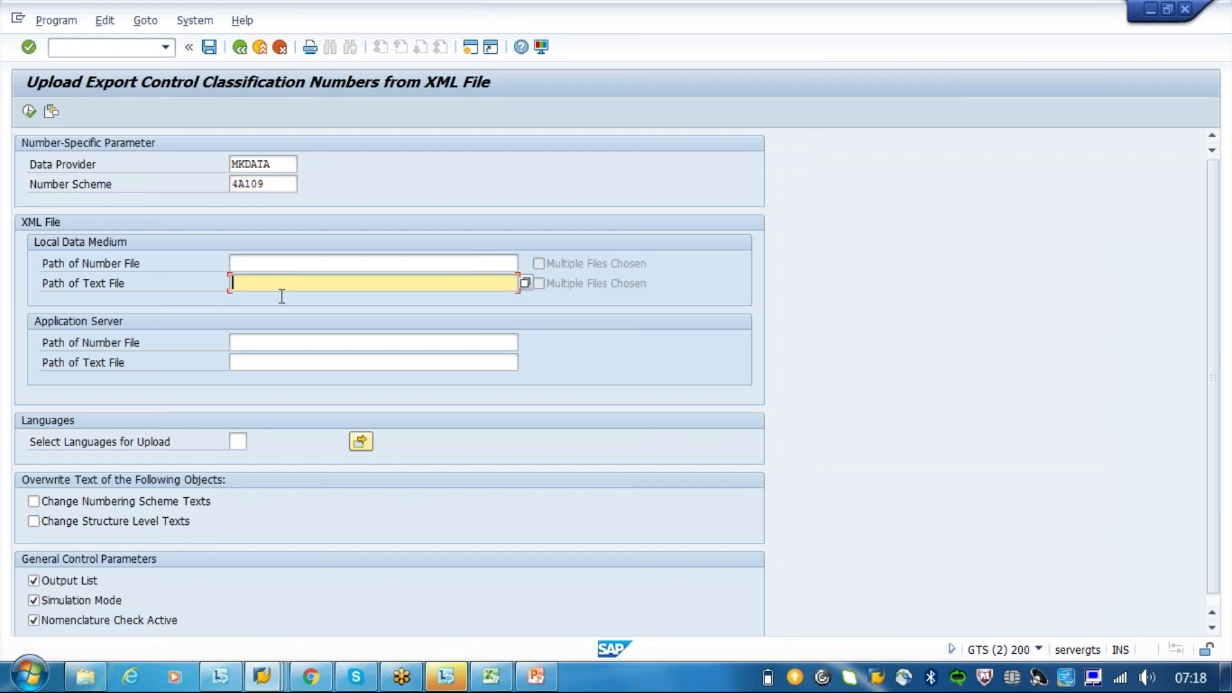
{"action": "left_click", "coordinate": [281, 342]}
{"action": "left_click", "coordinate": [86, 52]}
{"action": "type", "text": "/oal1"}
{"action": "key", "text": "Return"}
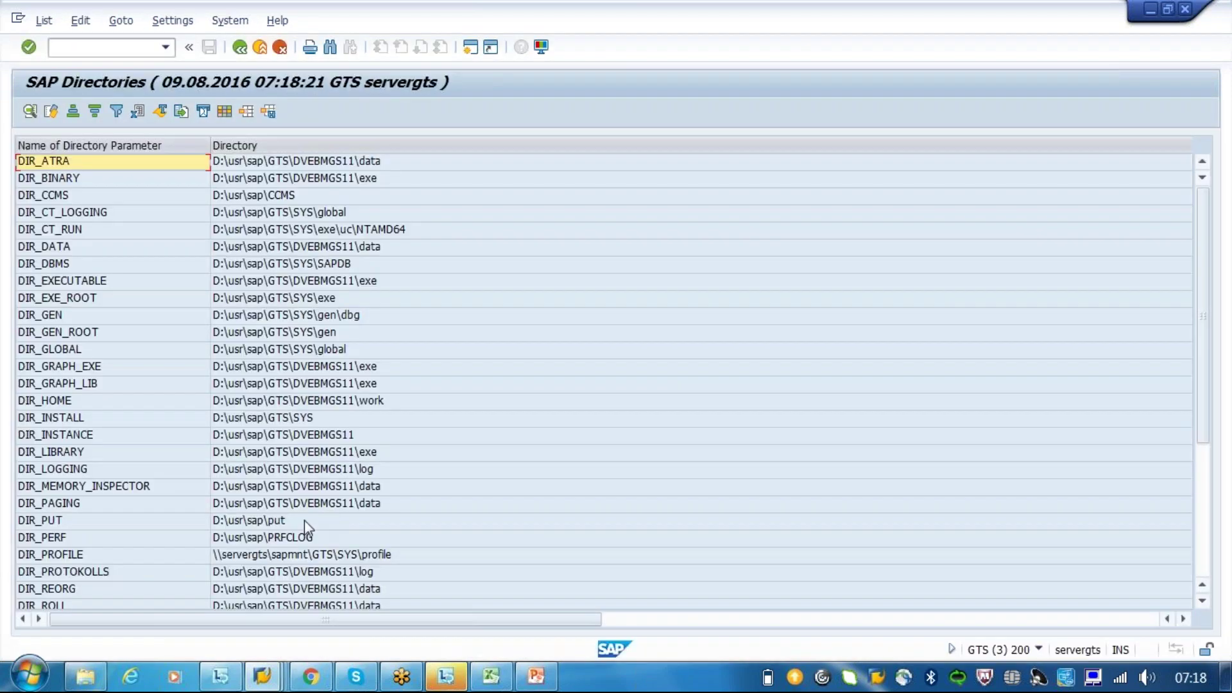
{"action": "left_click", "coordinate": [297, 526]}
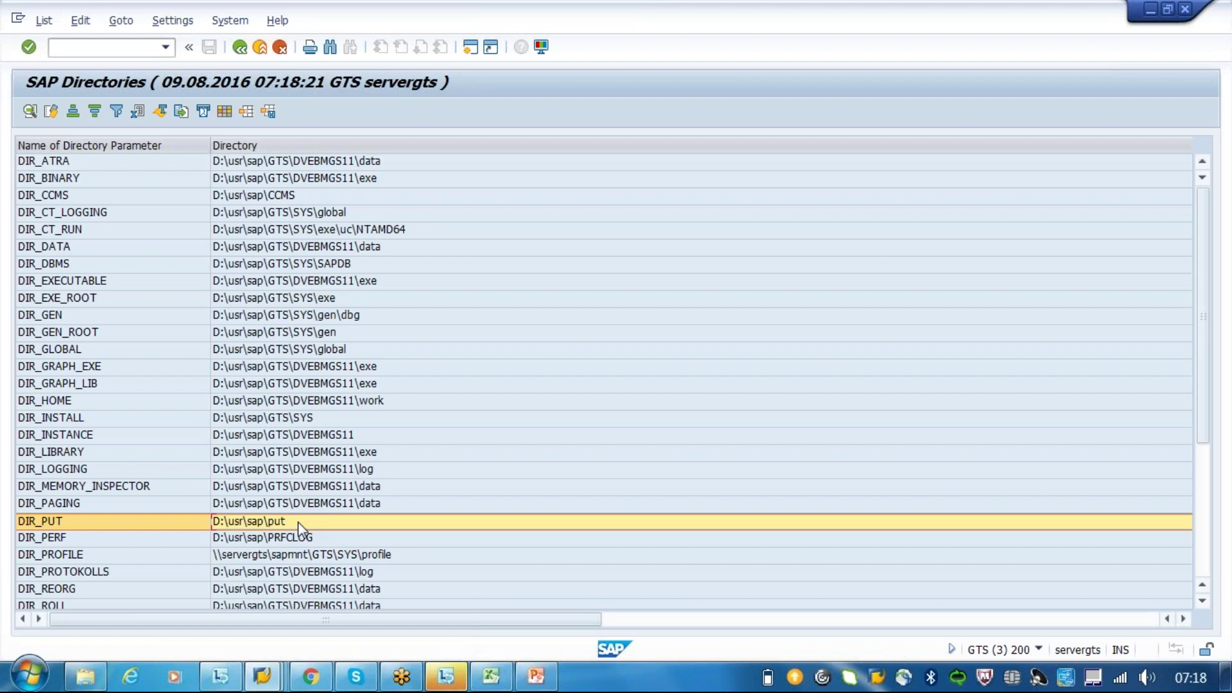
{"action": "double_click", "coordinate": [298, 521]}
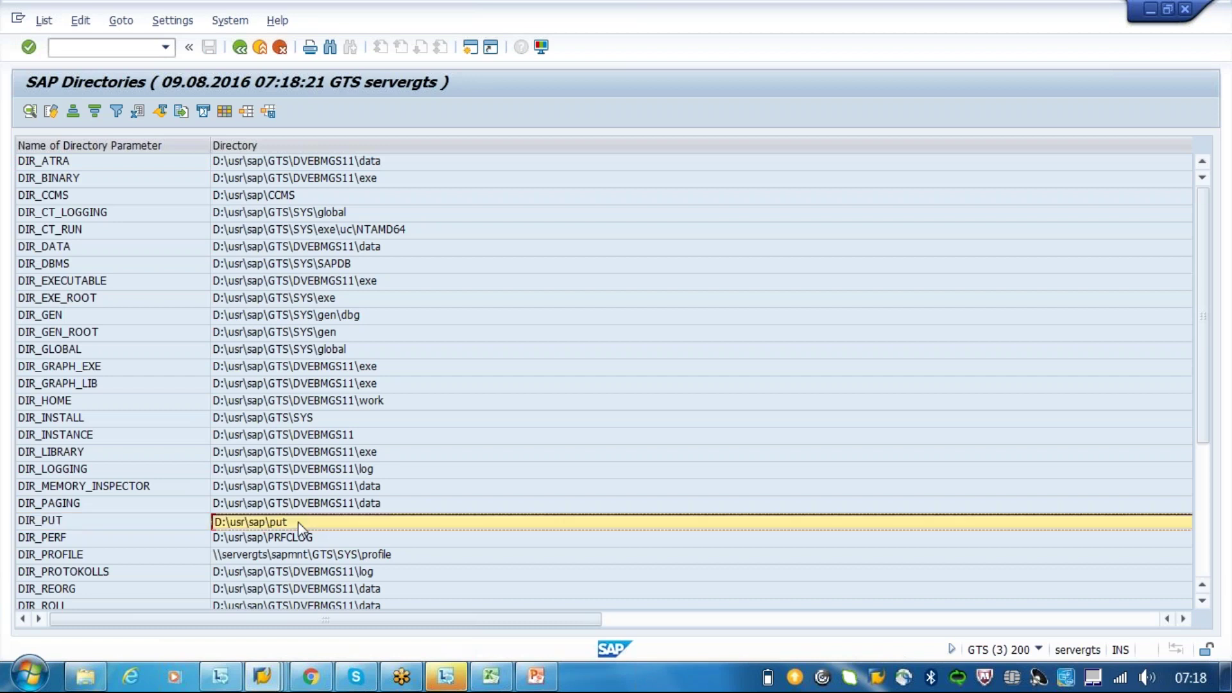
{"action": "left_click", "coordinate": [44, 19]}
{"action": "left_click", "coordinate": [56, 102]}
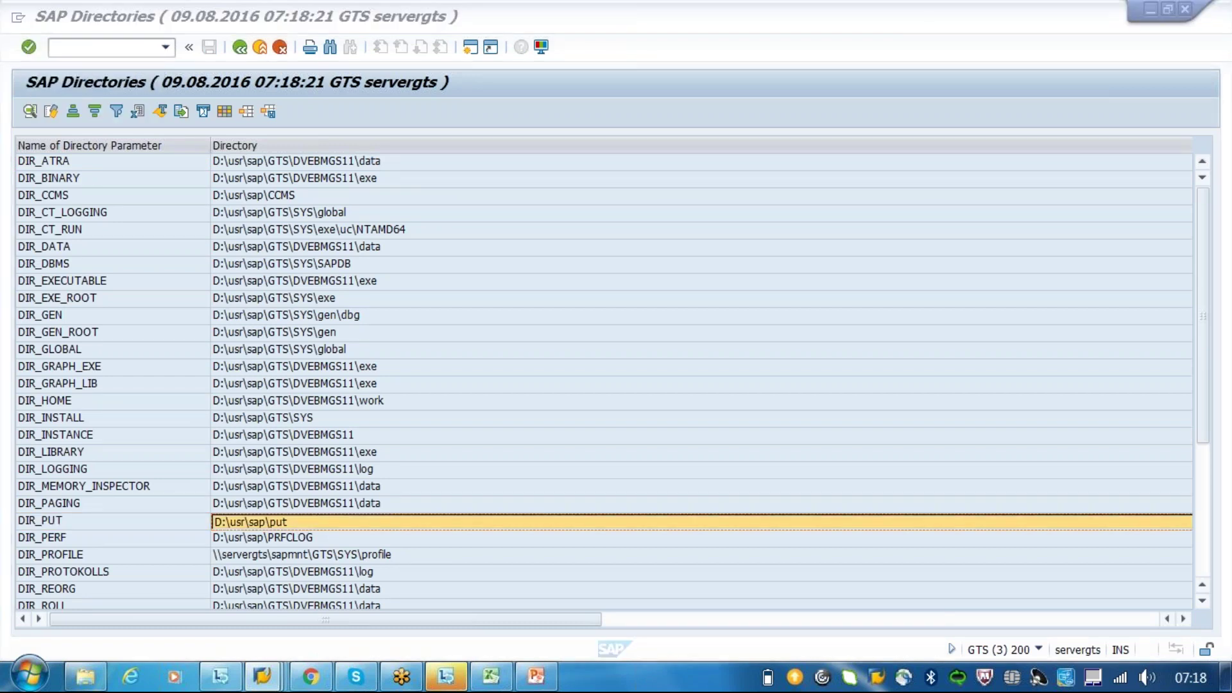
{"action": "key", "text": "ctrl+v"}
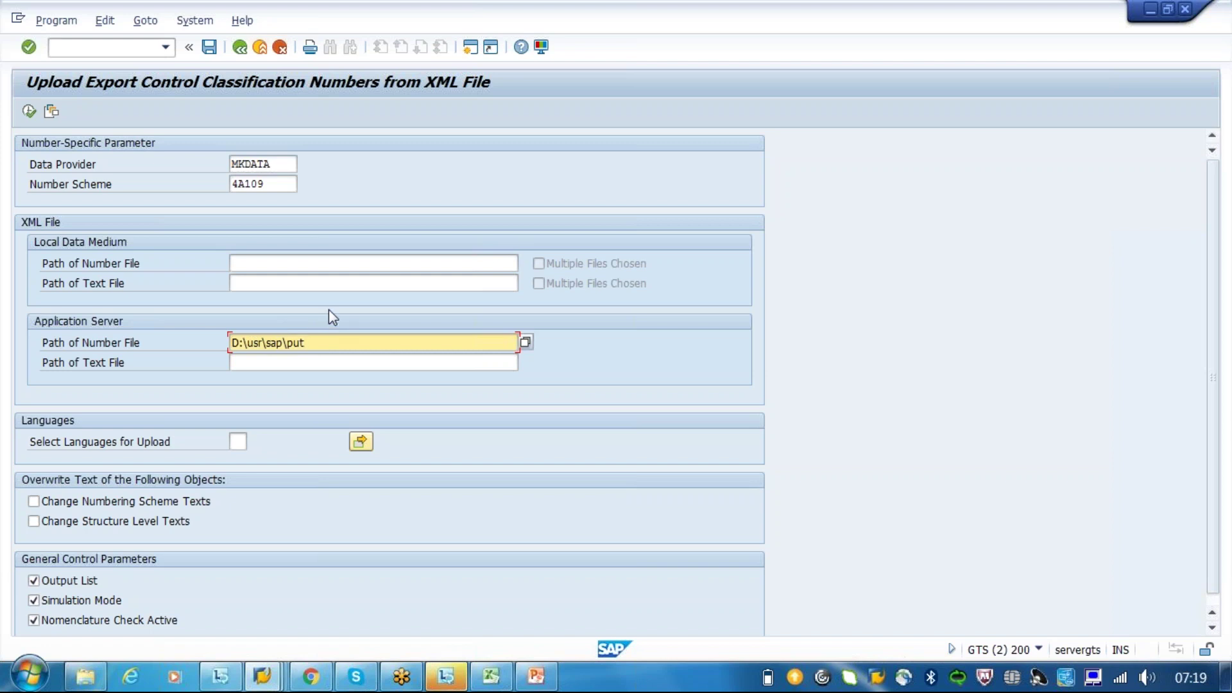
{"action": "left_click", "coordinate": [239, 47]}
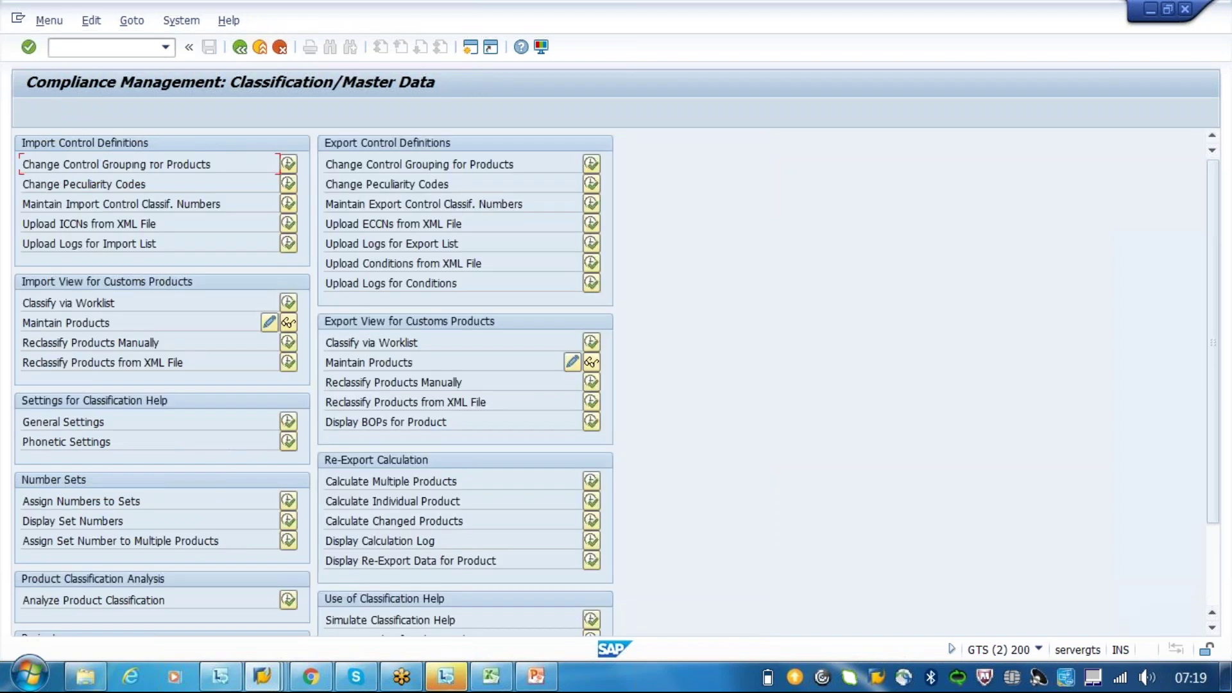
{"action": "left_click", "coordinate": [240, 48]}
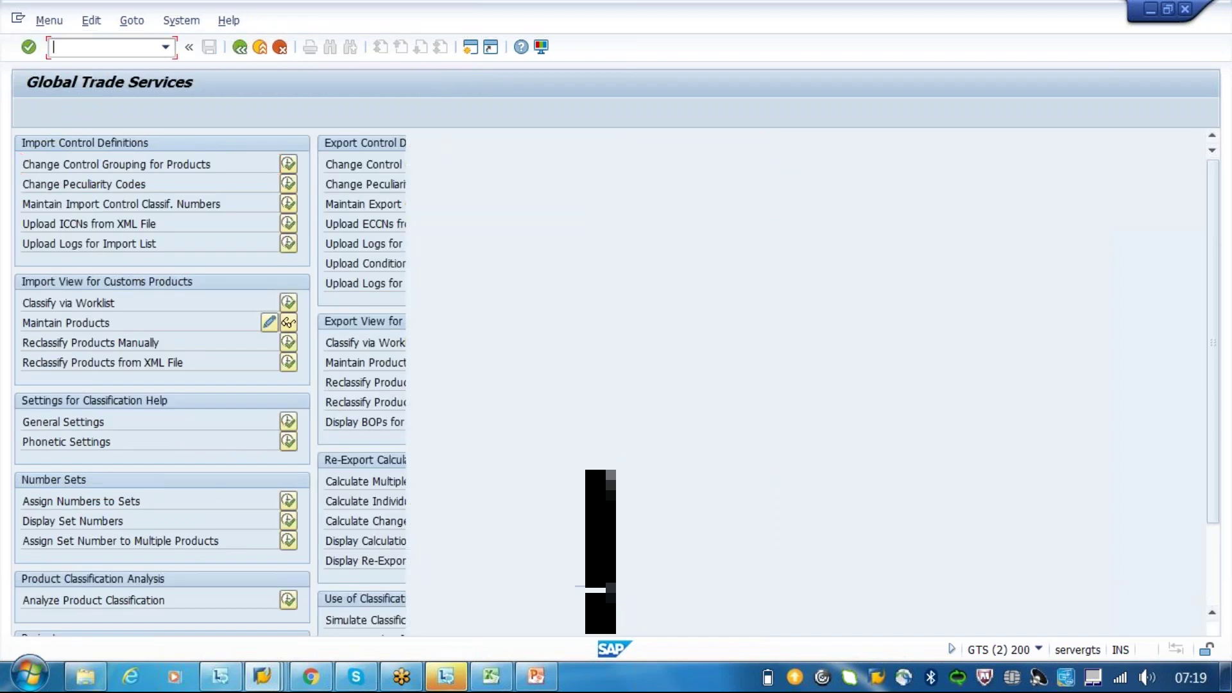